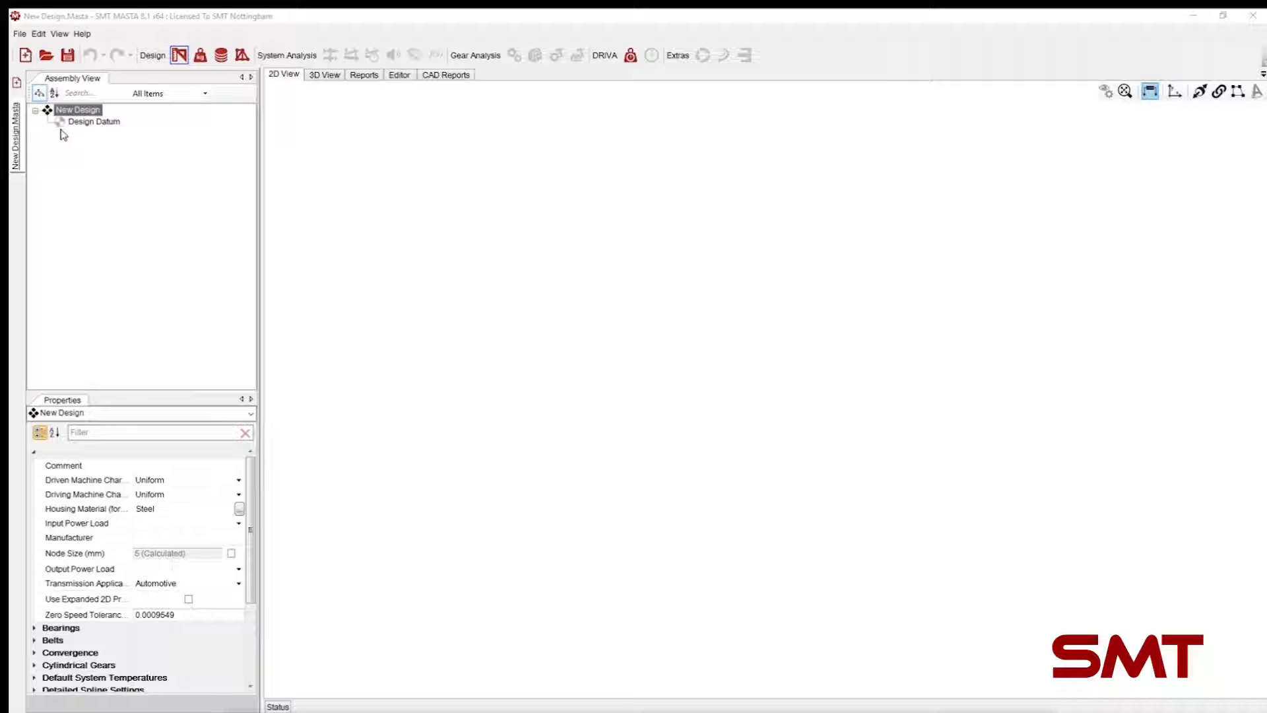
Step: Open the Simple Planetary example design from the Planetaries group of the component examples
click(21, 34)
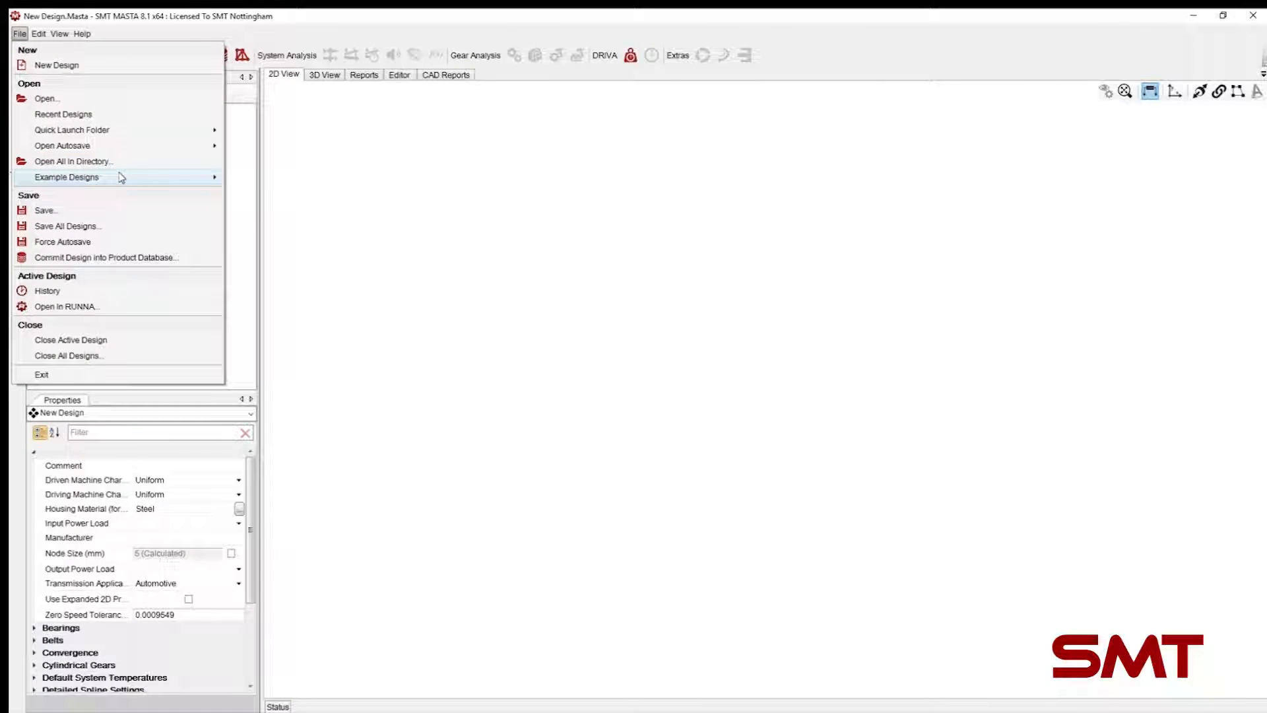
mouse_move(121, 177)
mouse_move(310, 208)
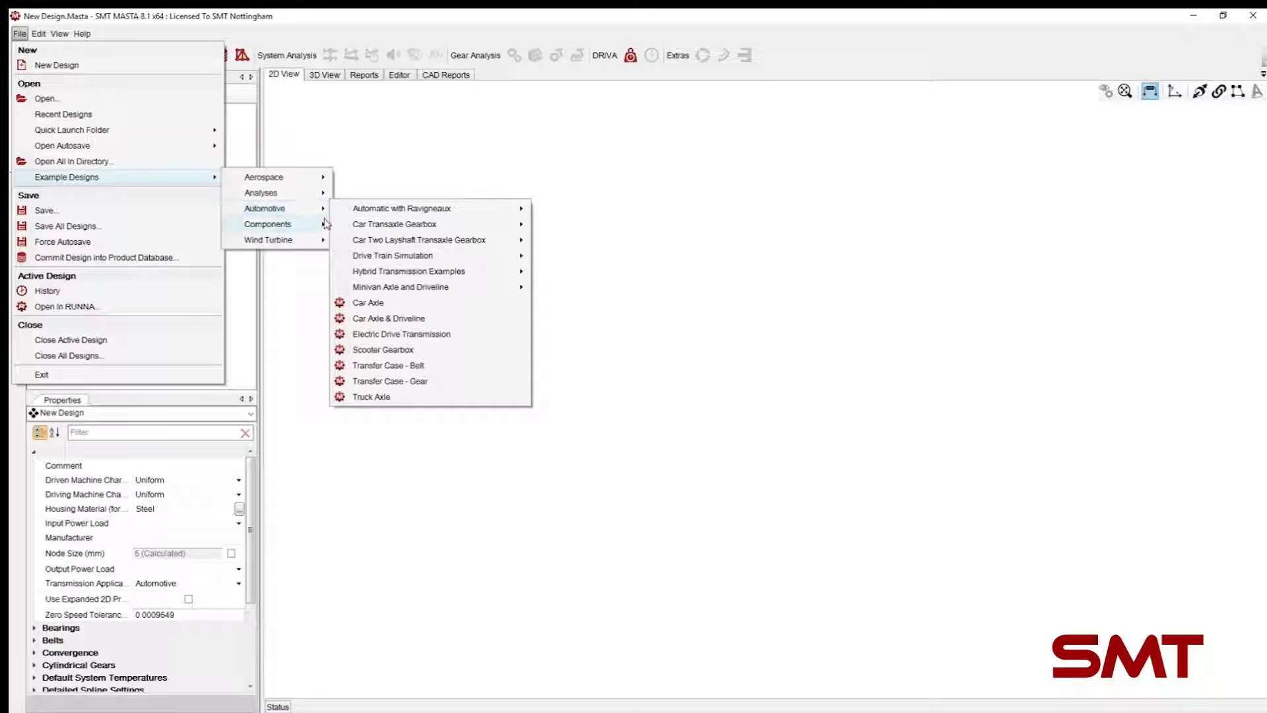
mouse_move(364, 257)
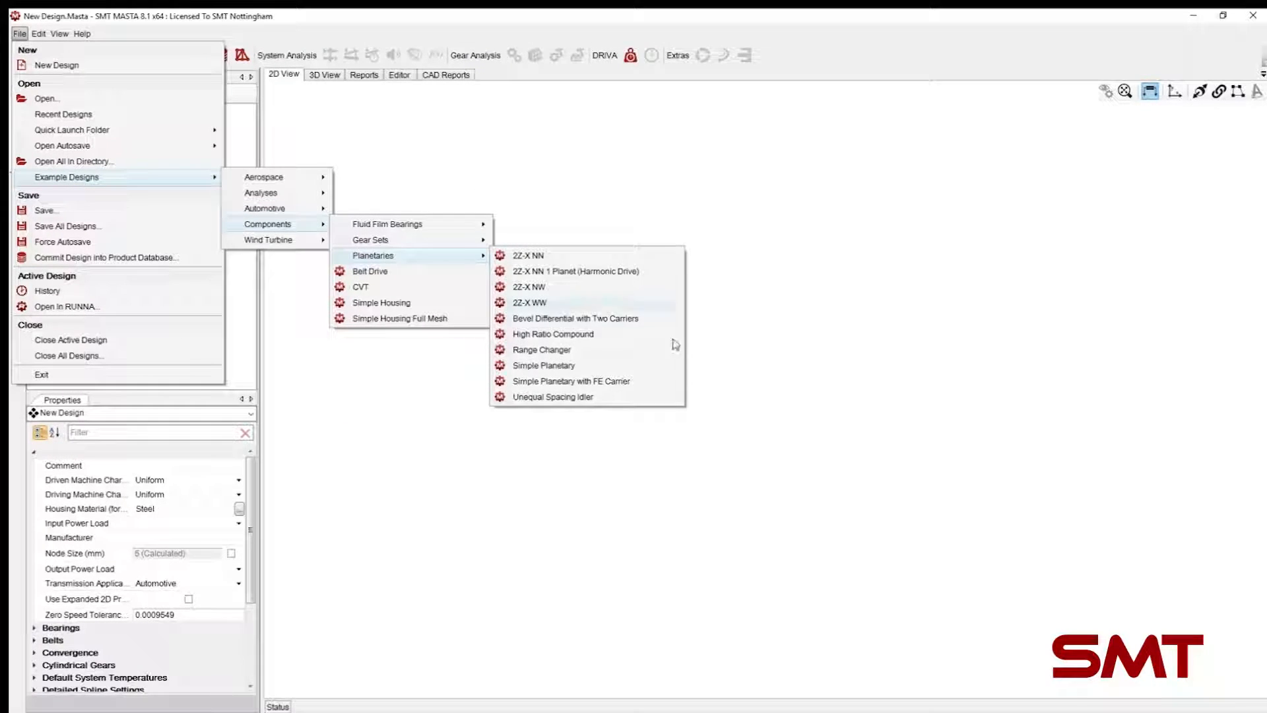
click(592, 365)
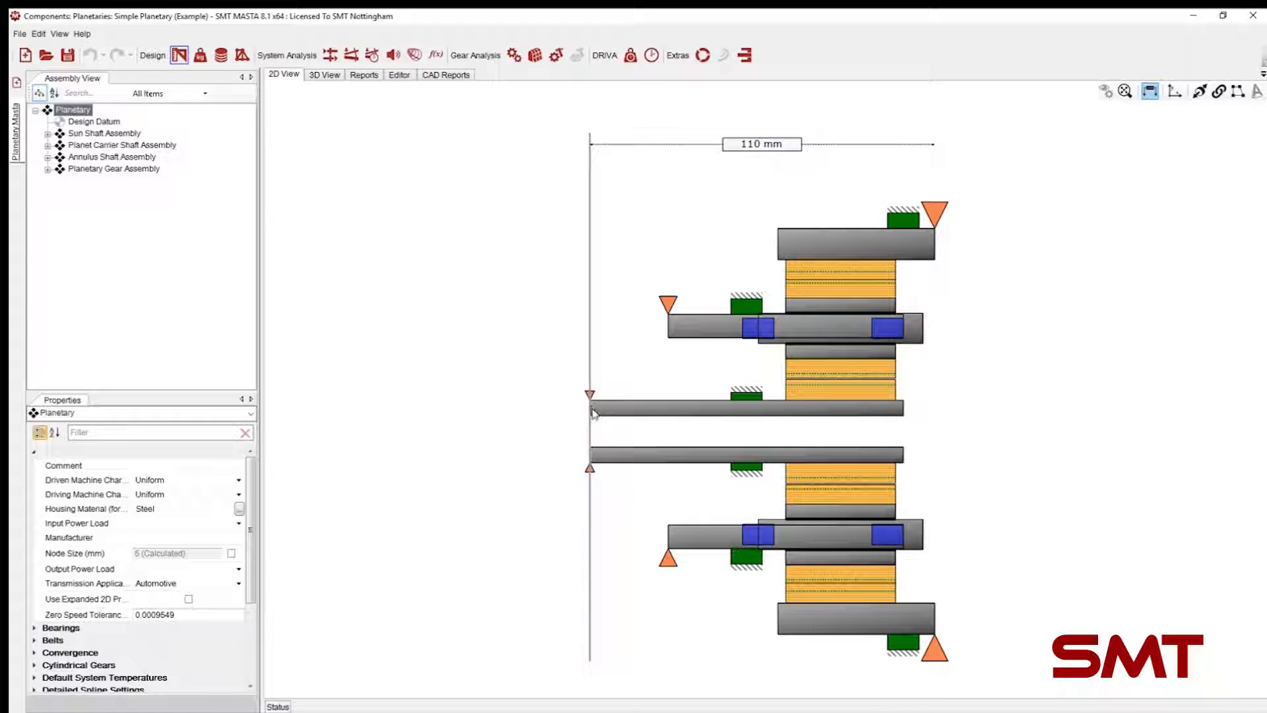
Step: Run the gear macro geometry analysis of the planetary gear set's design for the load case "Fixed Annulus: input on Sun"
click(515, 56)
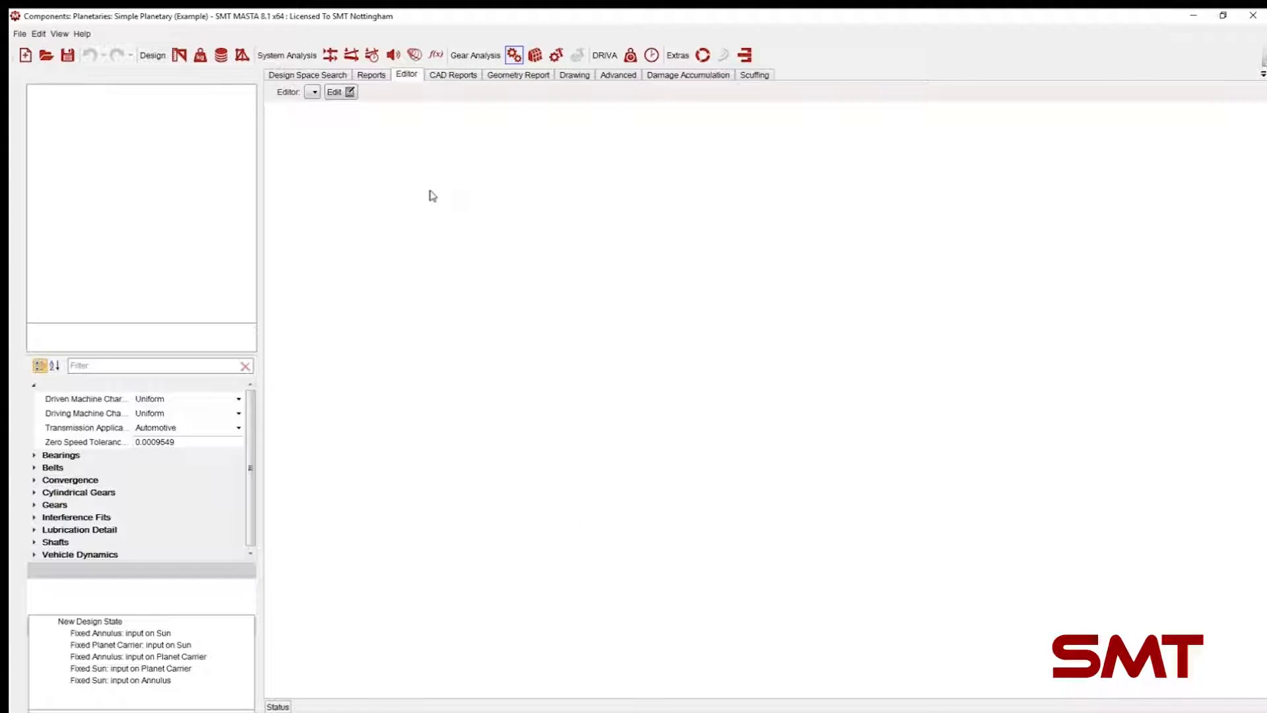
click(114, 115)
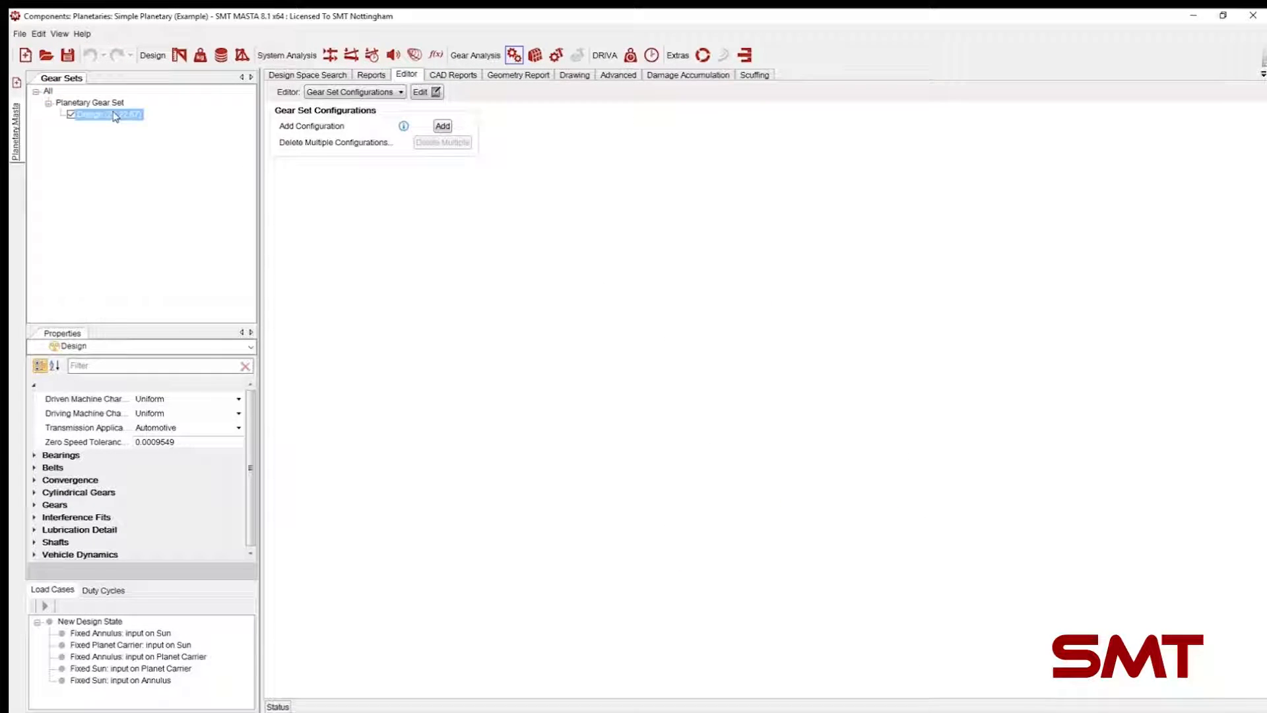
click(80, 634)
click(45, 605)
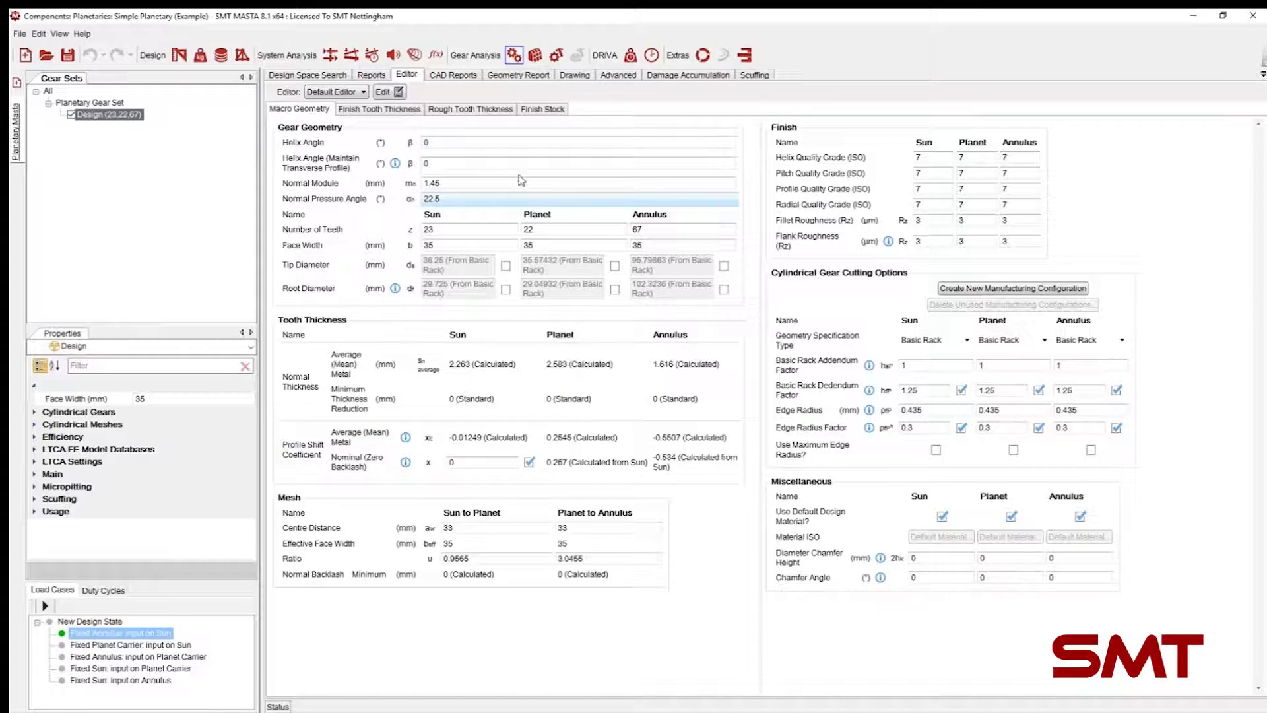
Step: Open the design space search strategy database, enlarge it to full screen, and add a new strategy under its default name
click(302, 77)
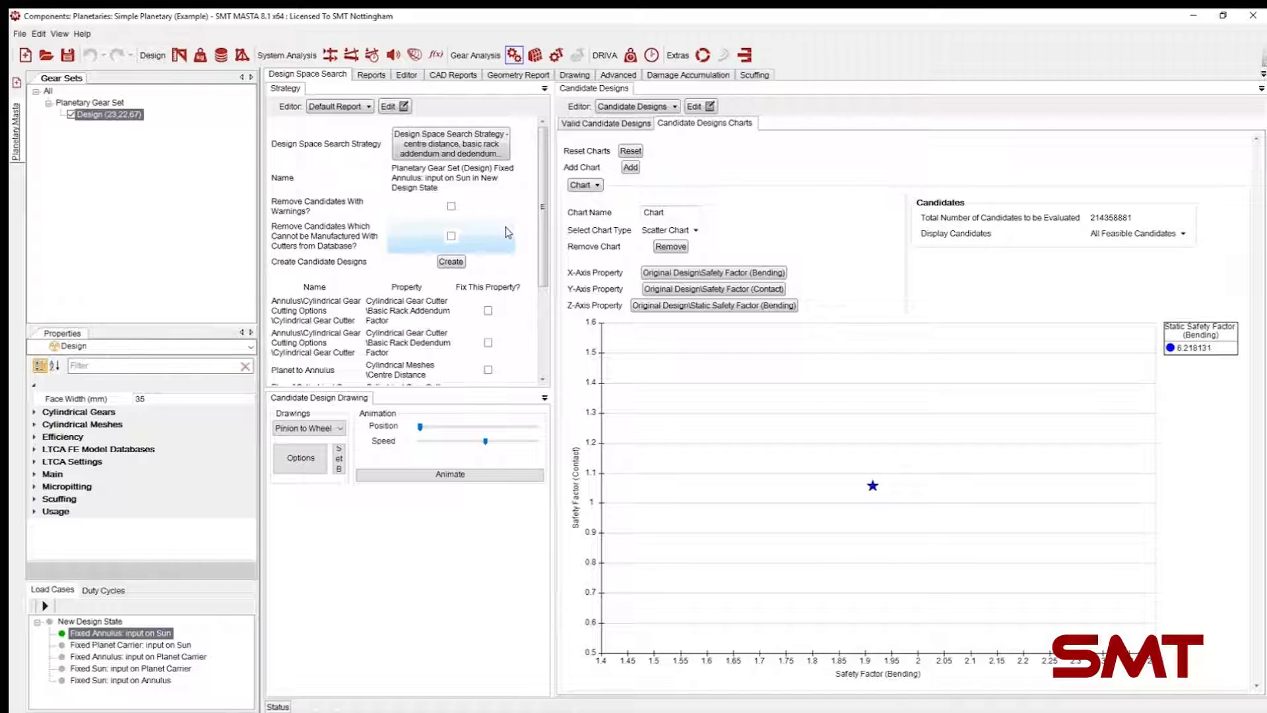
click(465, 147)
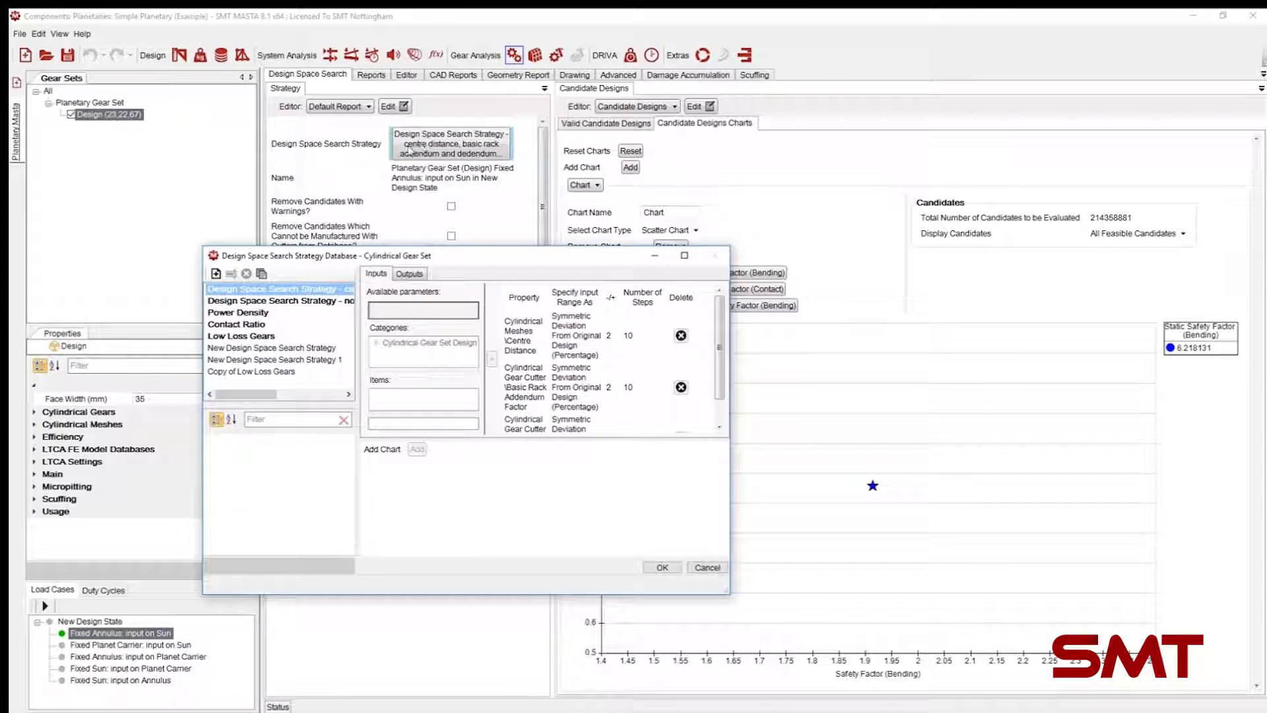
drag(471, 254, 642, 92)
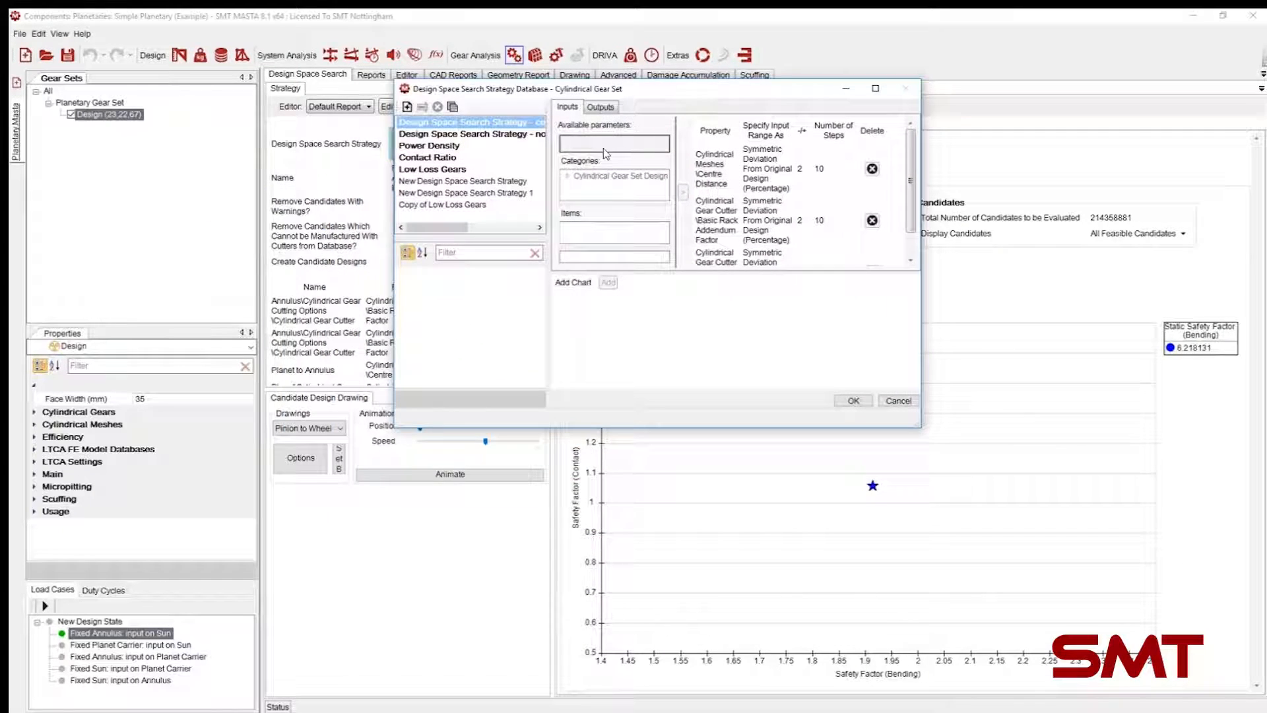
double_click(614, 89)
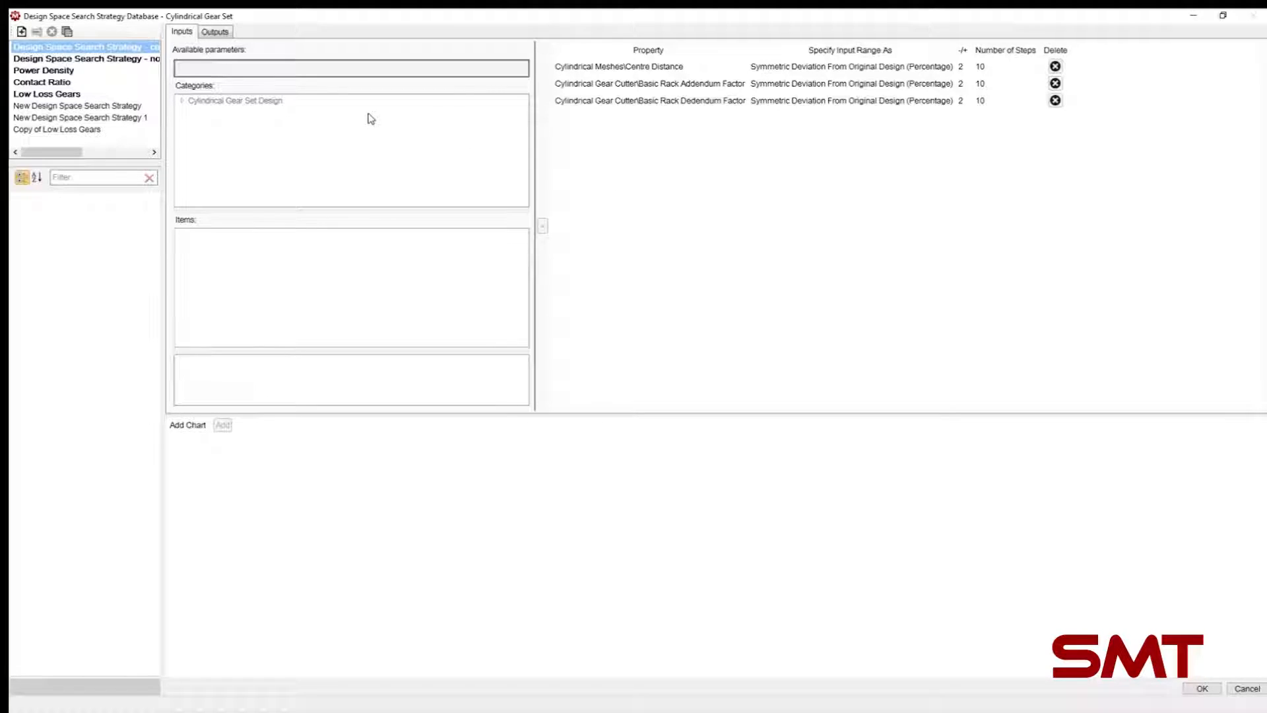
click(21, 31)
click(583, 395)
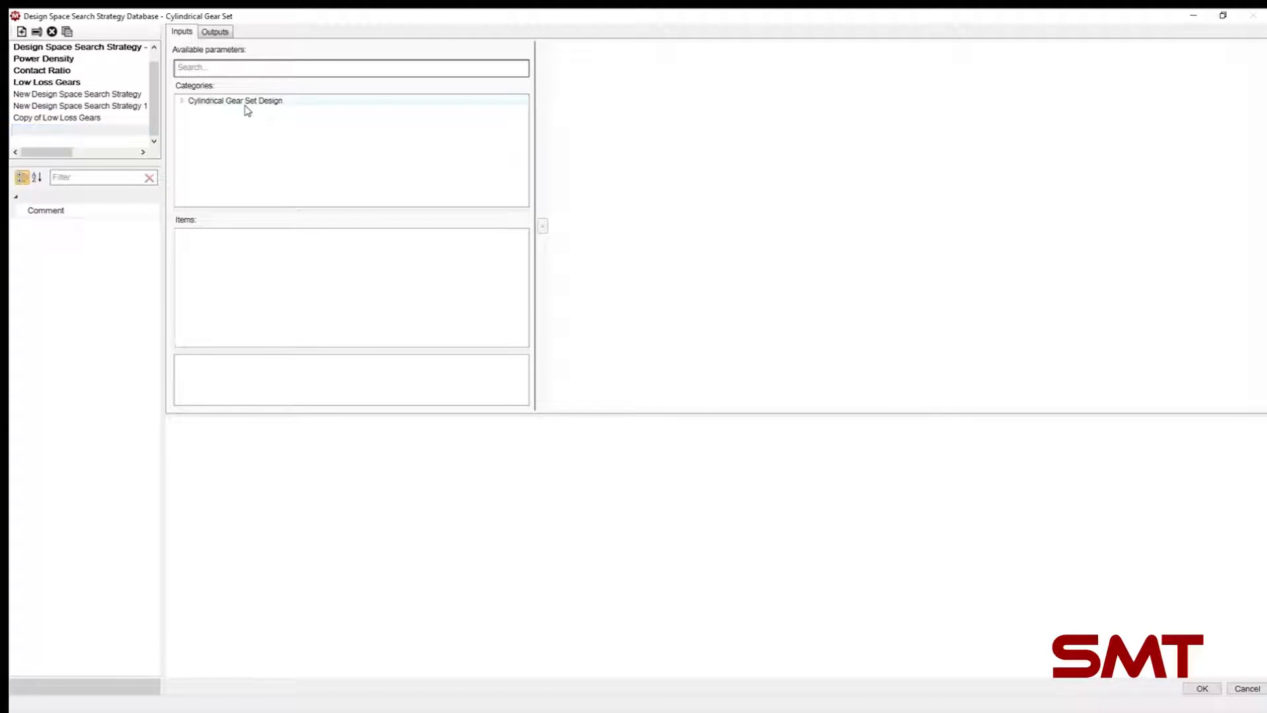
Step: Add the gear set's Normal Pressure Angle as a search input and set its number of steps to 99
double_click(245, 103)
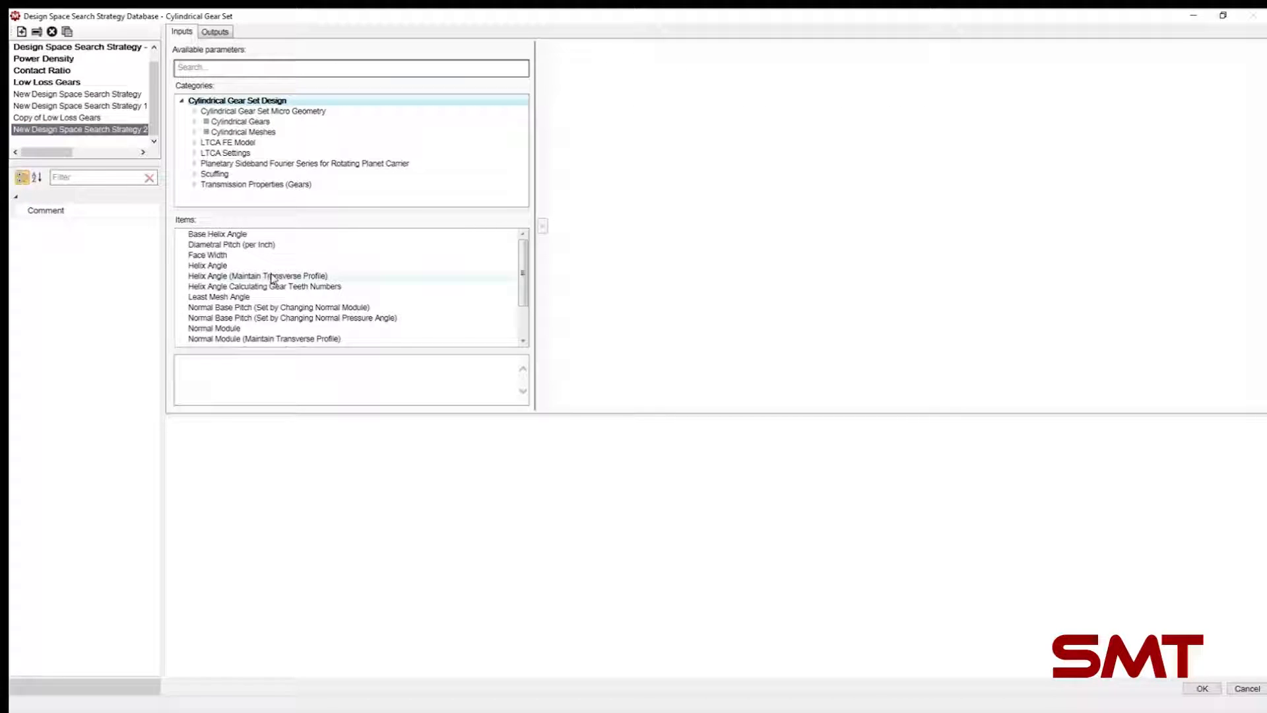
scroll(270, 279, down, 2)
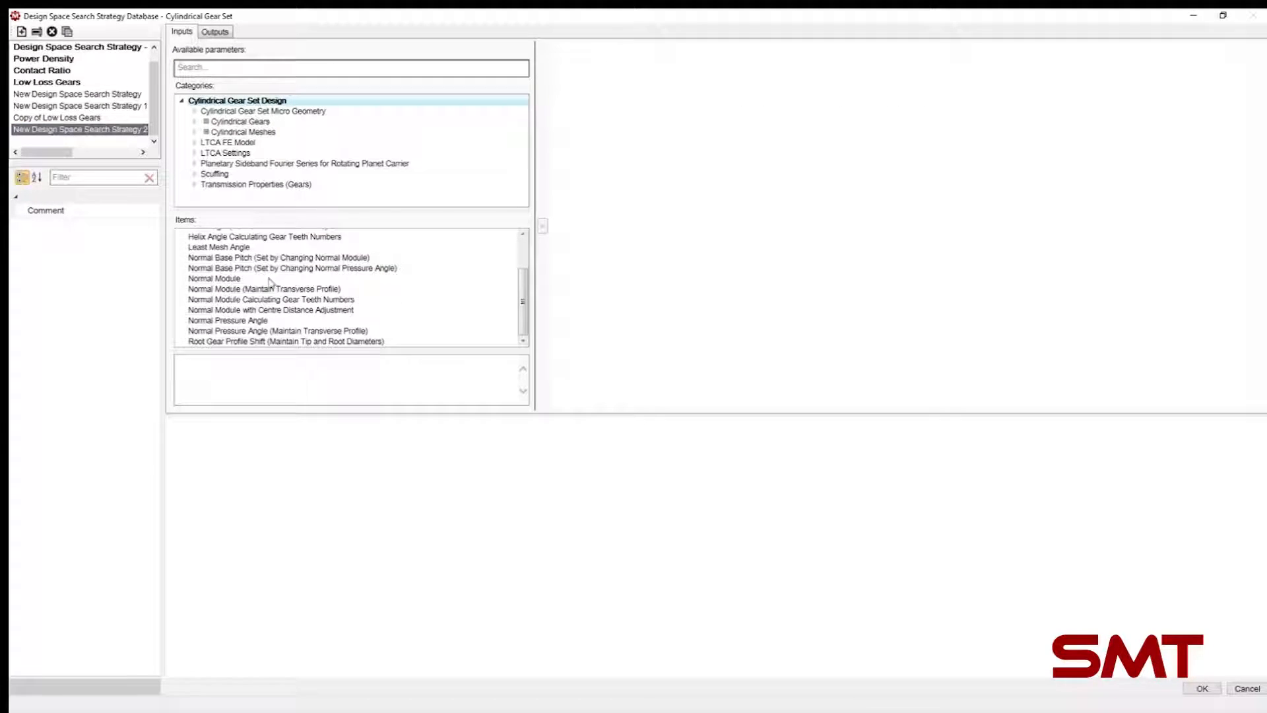
double_click(225, 321)
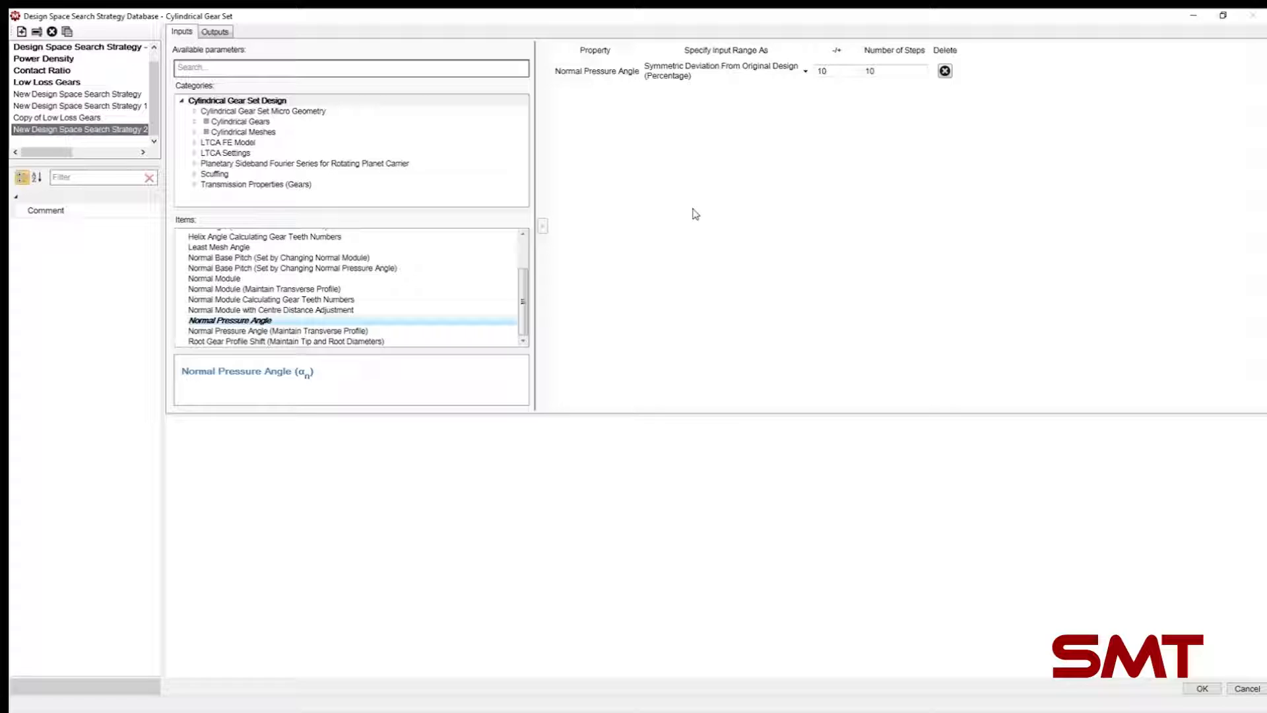
click(894, 68)
click(896, 71)
click(878, 71)
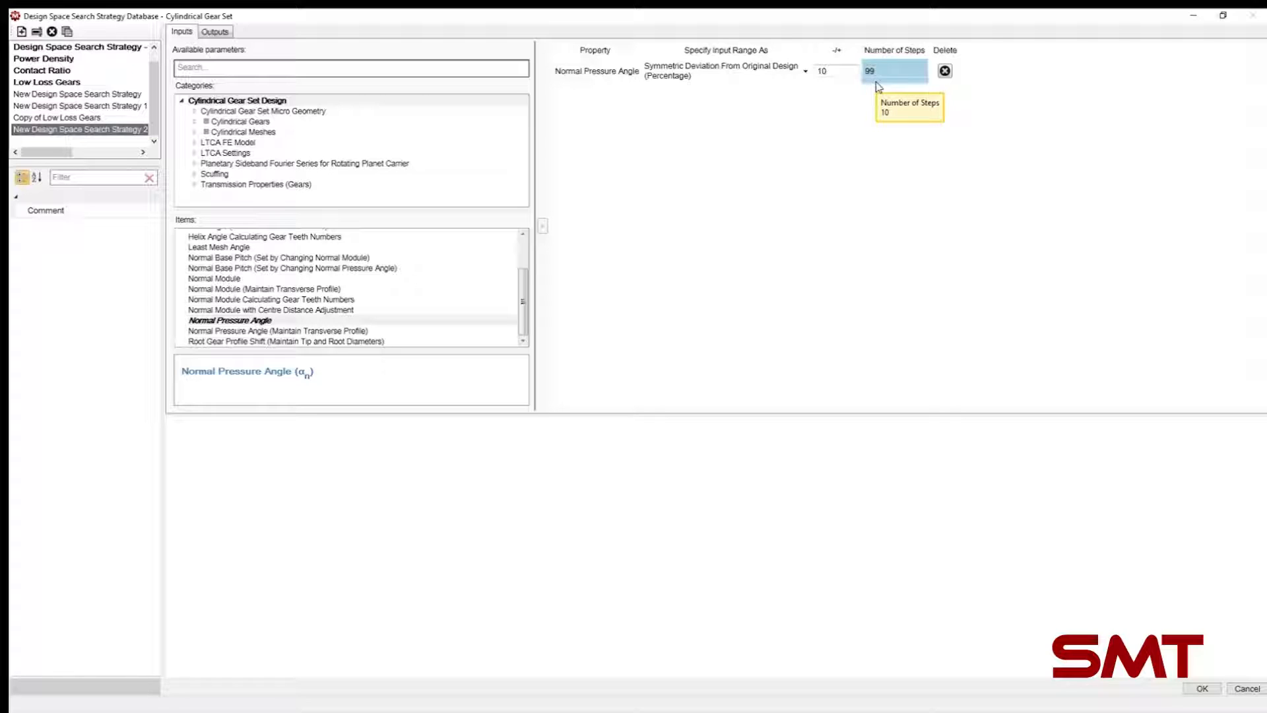
key(Return)
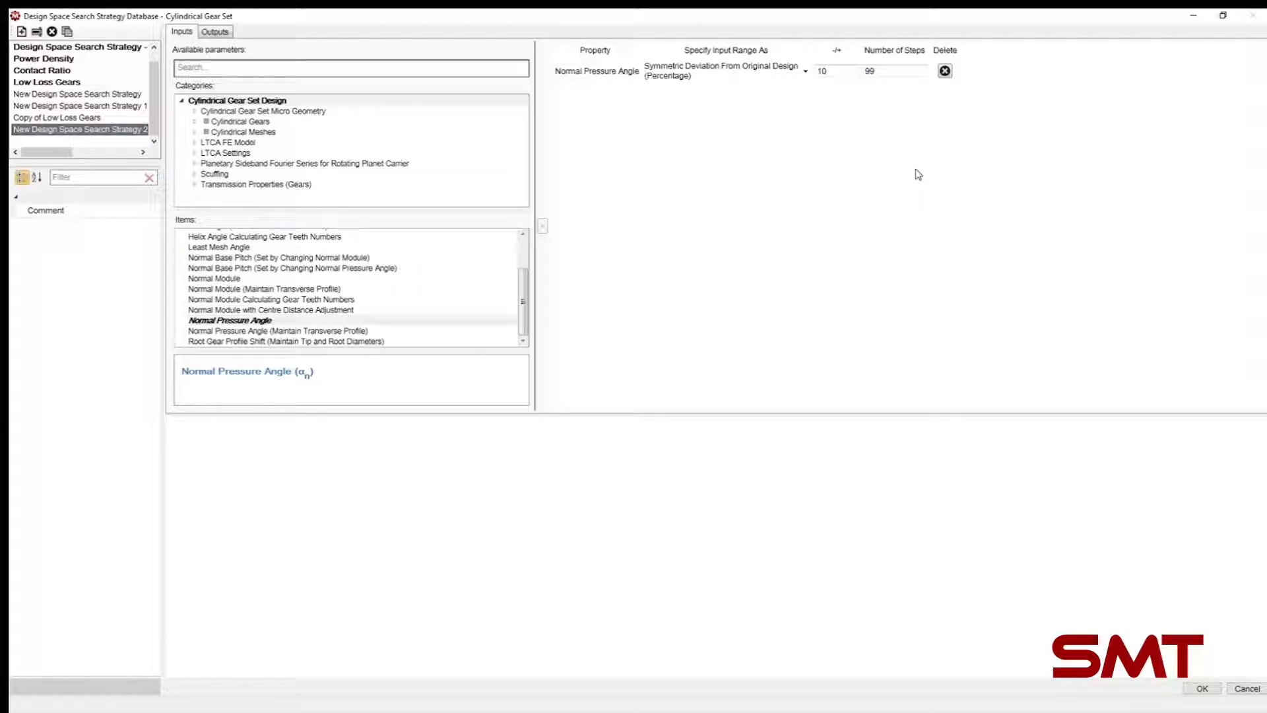
Step: Add Safety Factor (Bending) and Safety Factor (Contact) as search outputs, each with a minimum value of 1
click(212, 31)
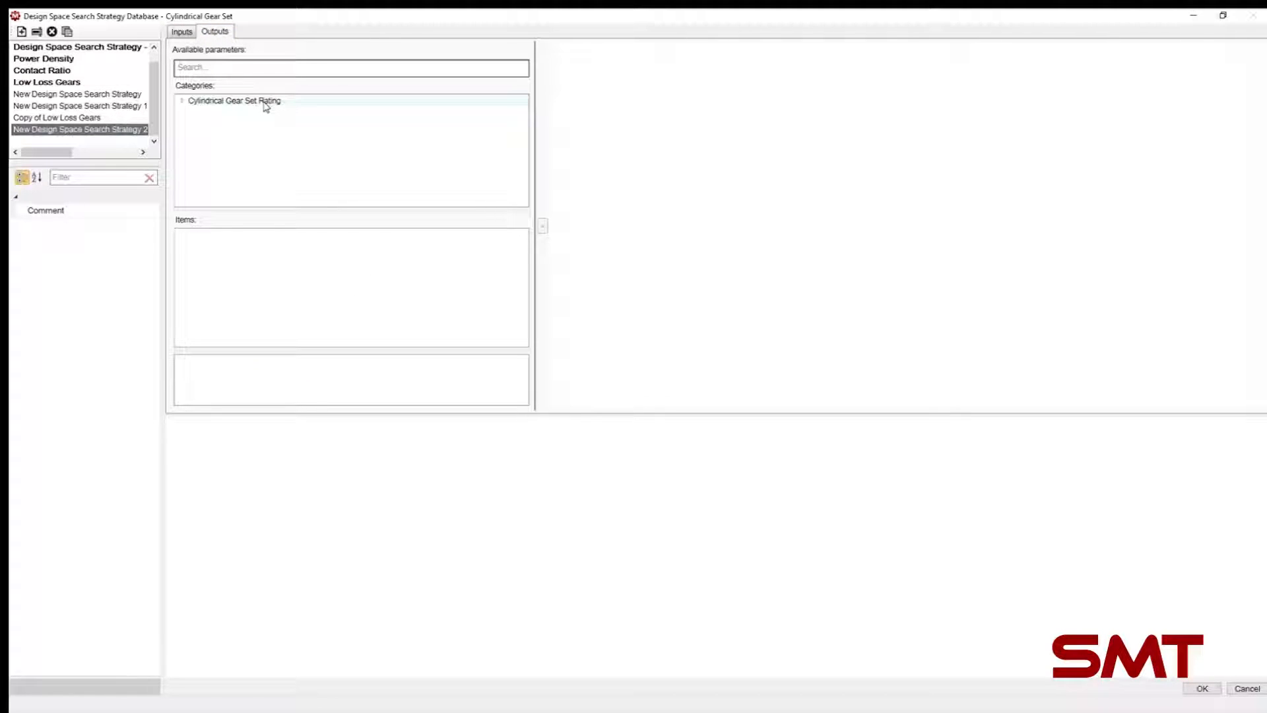
double_click(264, 103)
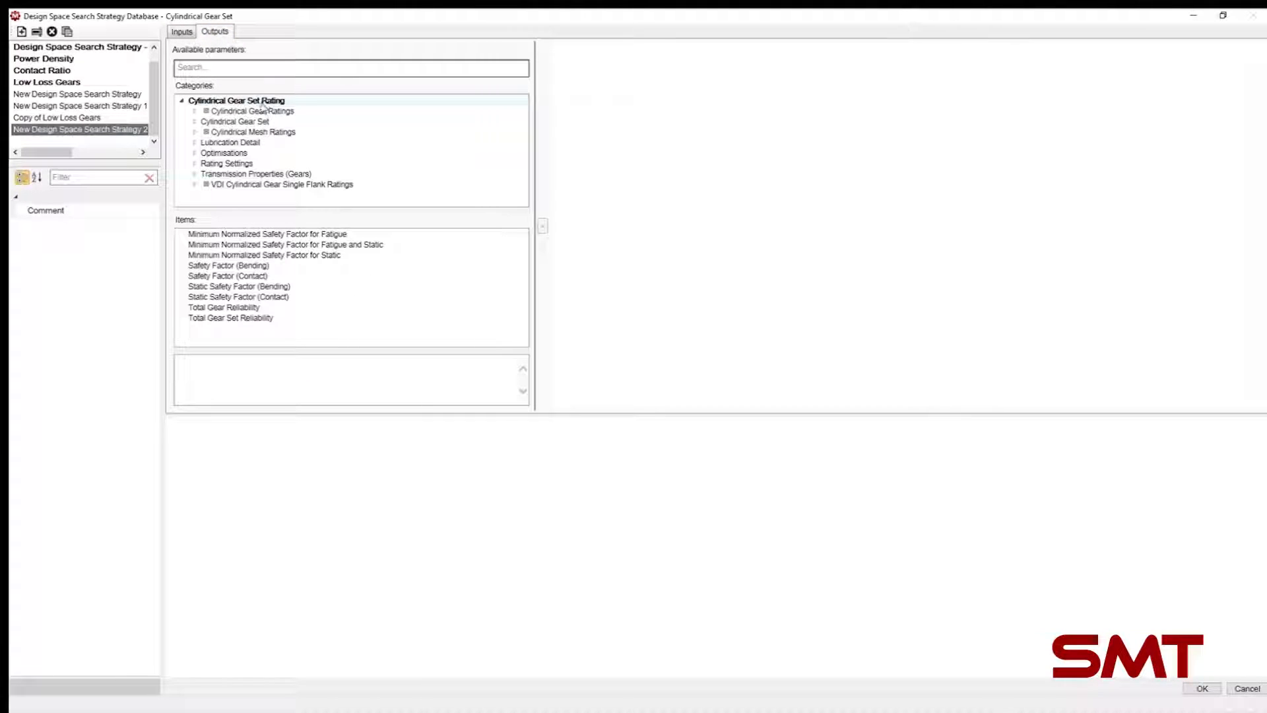
click(243, 267)
double_click(243, 267)
double_click(231, 276)
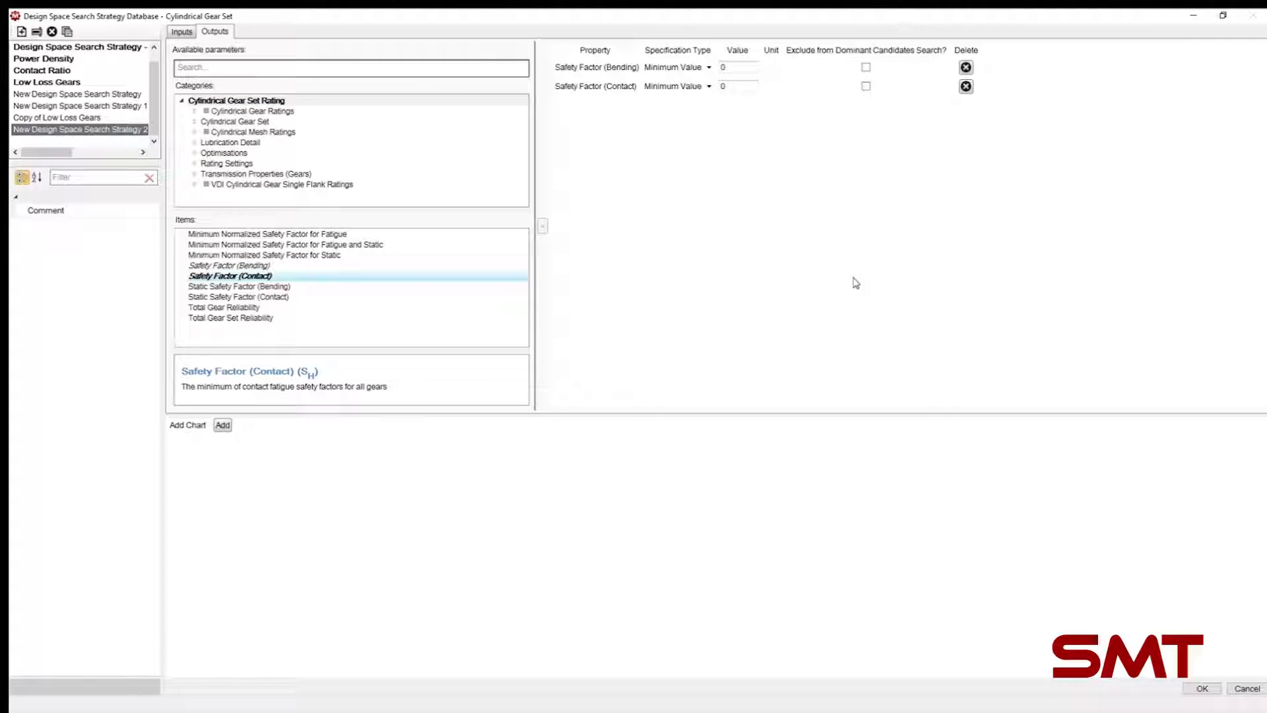
drag(738, 68, 734, 88)
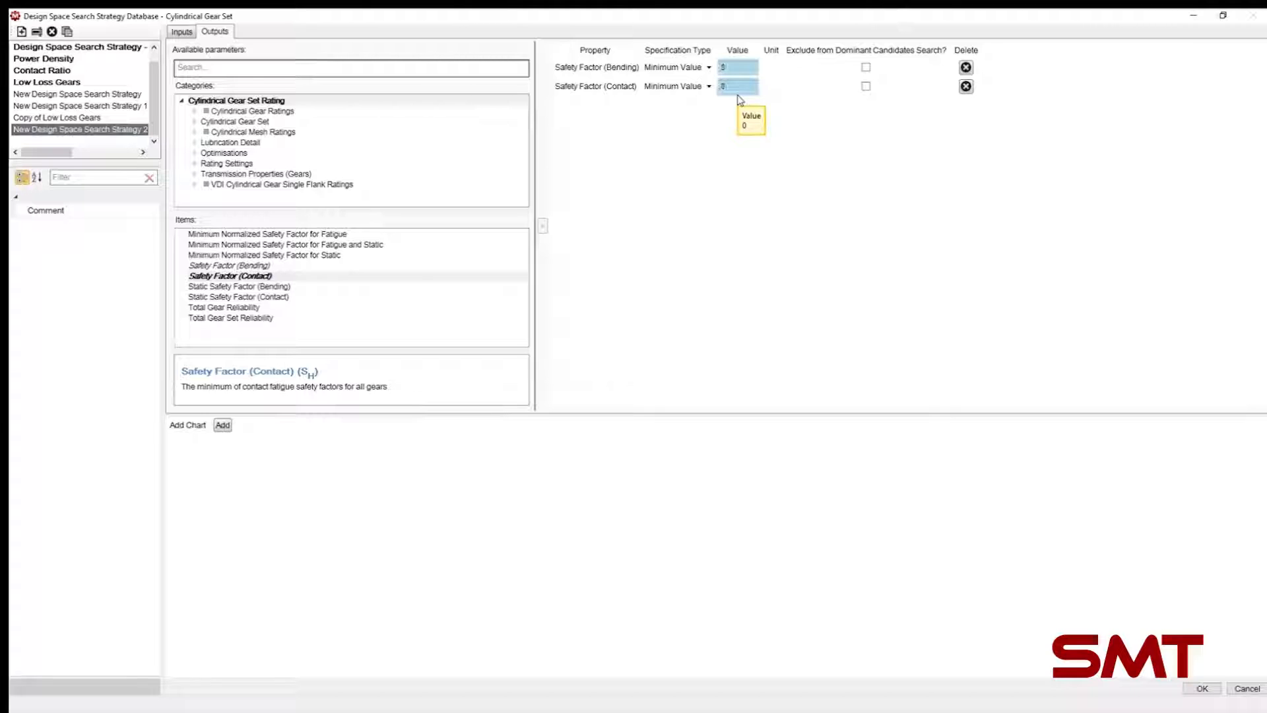
click(738, 95)
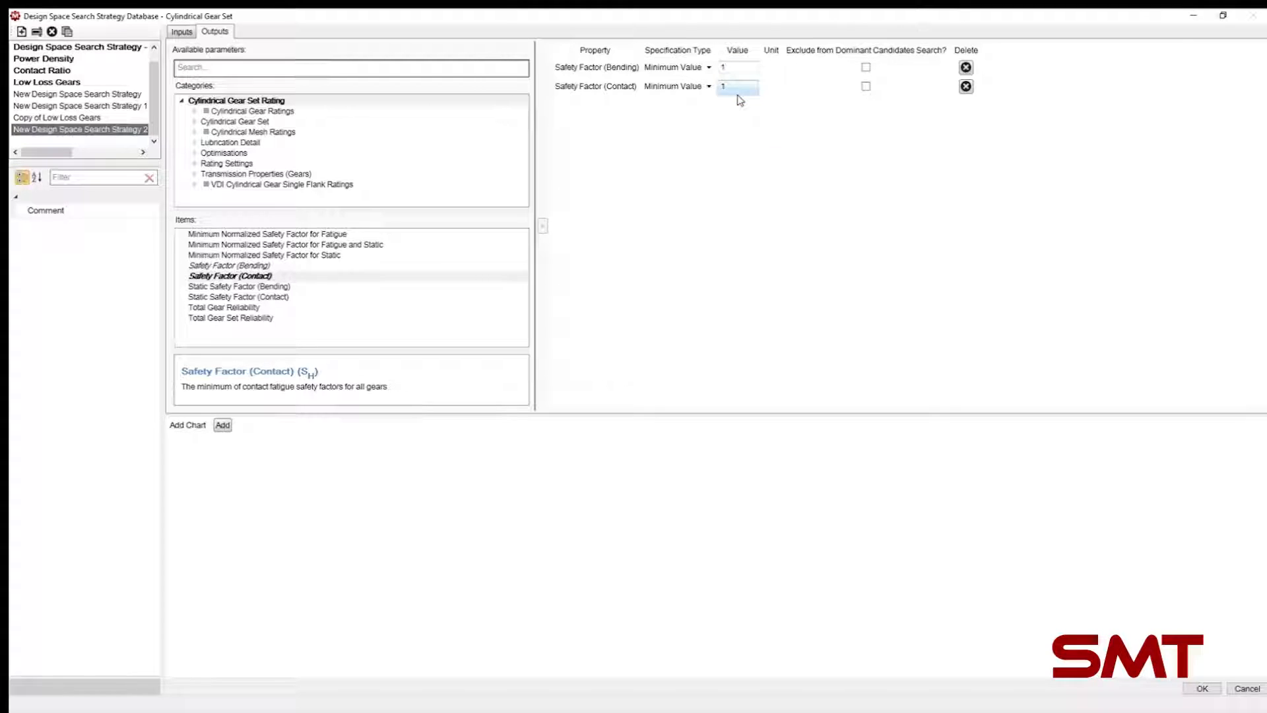
click(719, 285)
Step: Specify the Normal Pressure Angle input range as Symmetric Deviation From Original Design (Absolute), keeping 10° and 99 steps
click(181, 33)
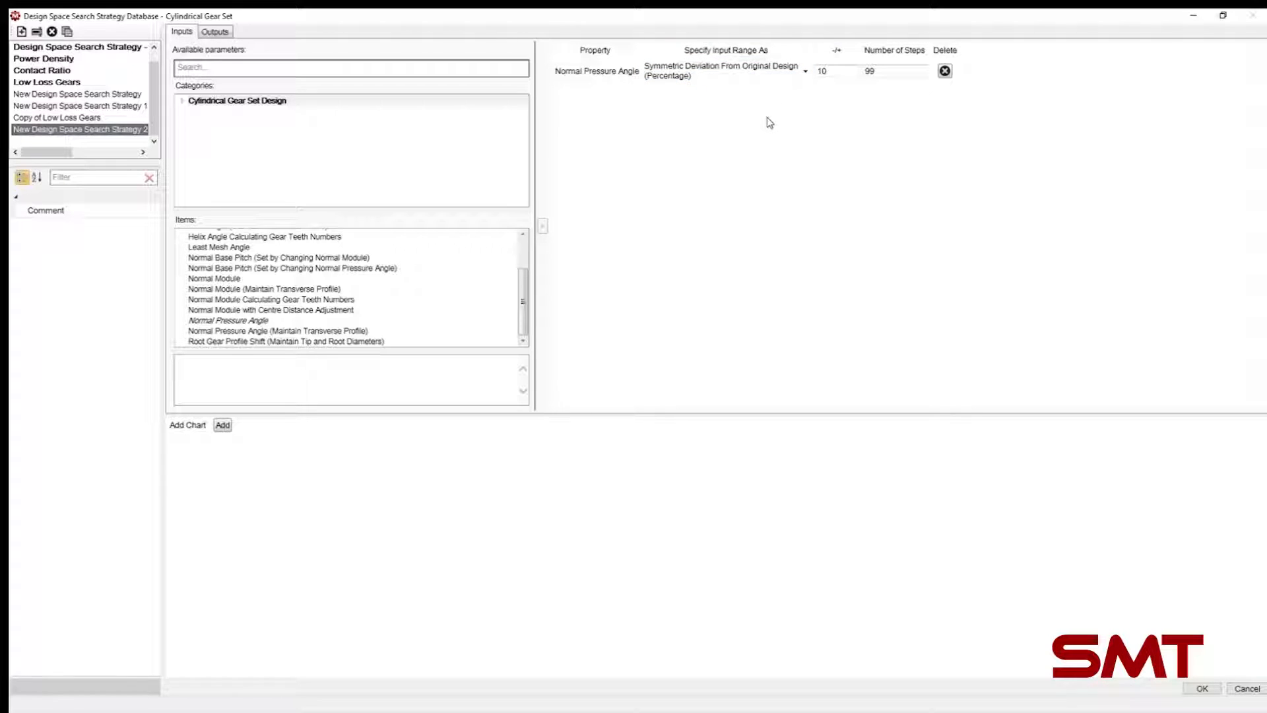
click(747, 78)
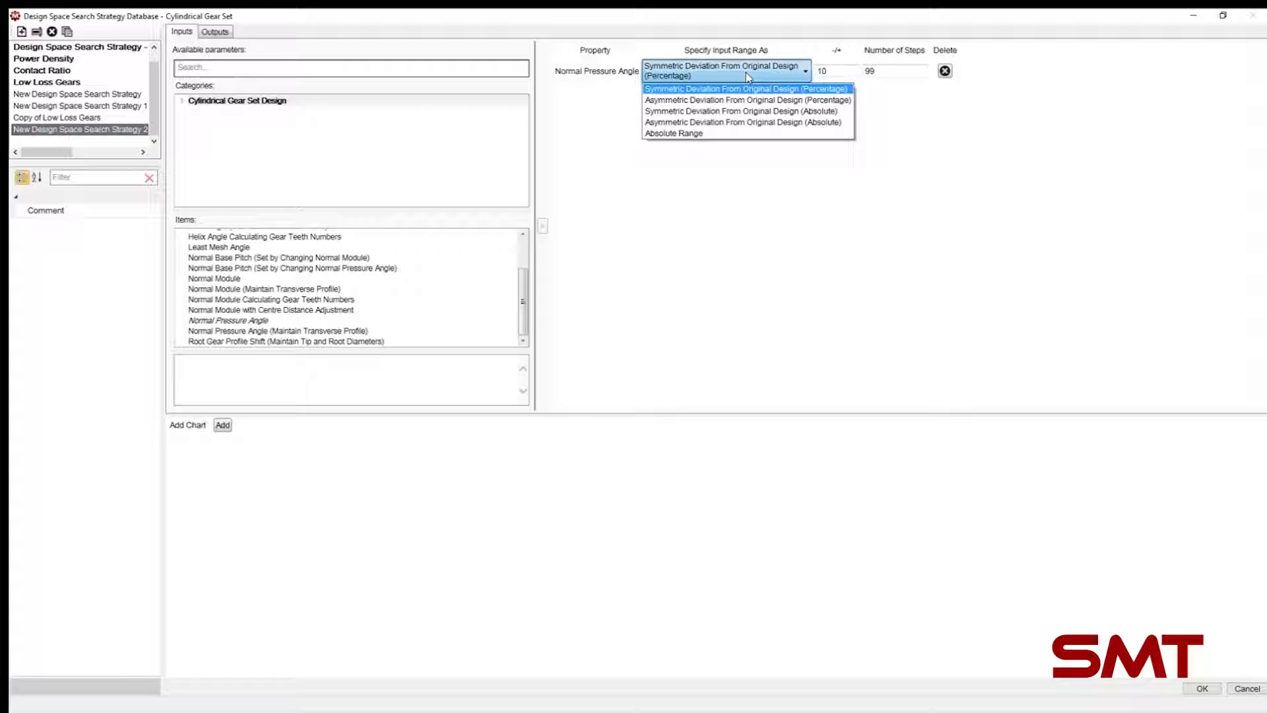
click(758, 113)
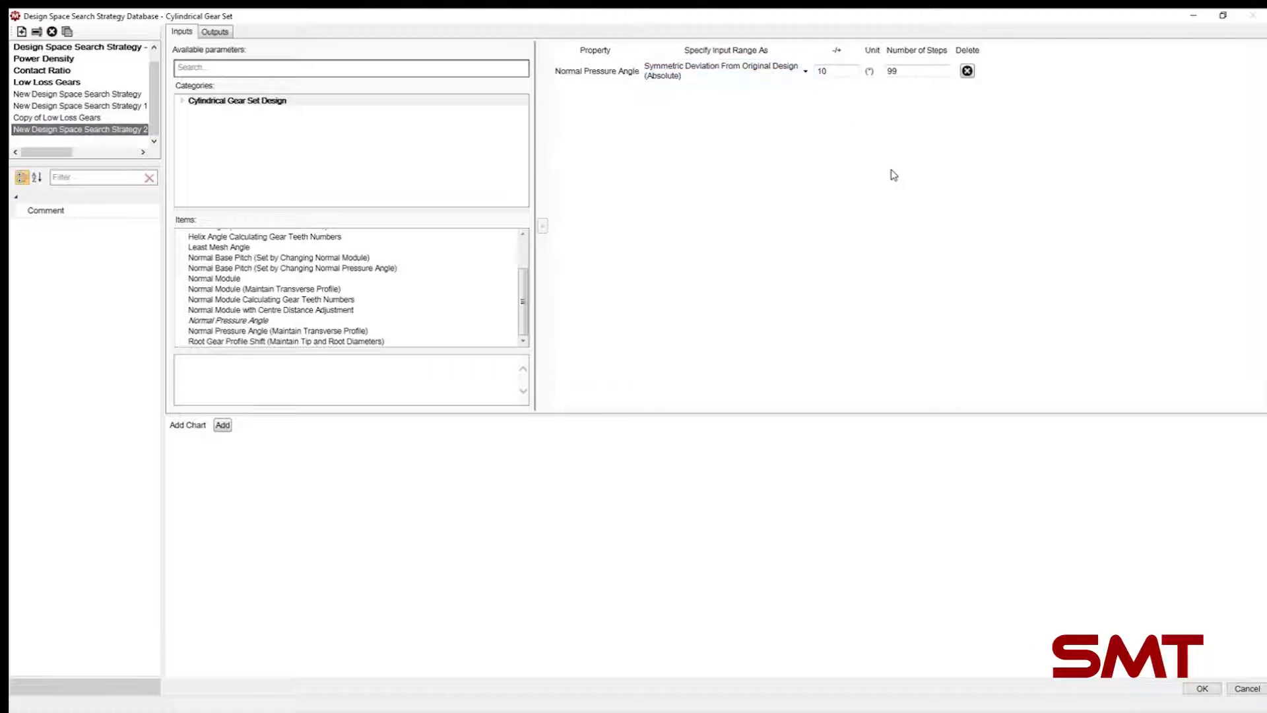
click(920, 71)
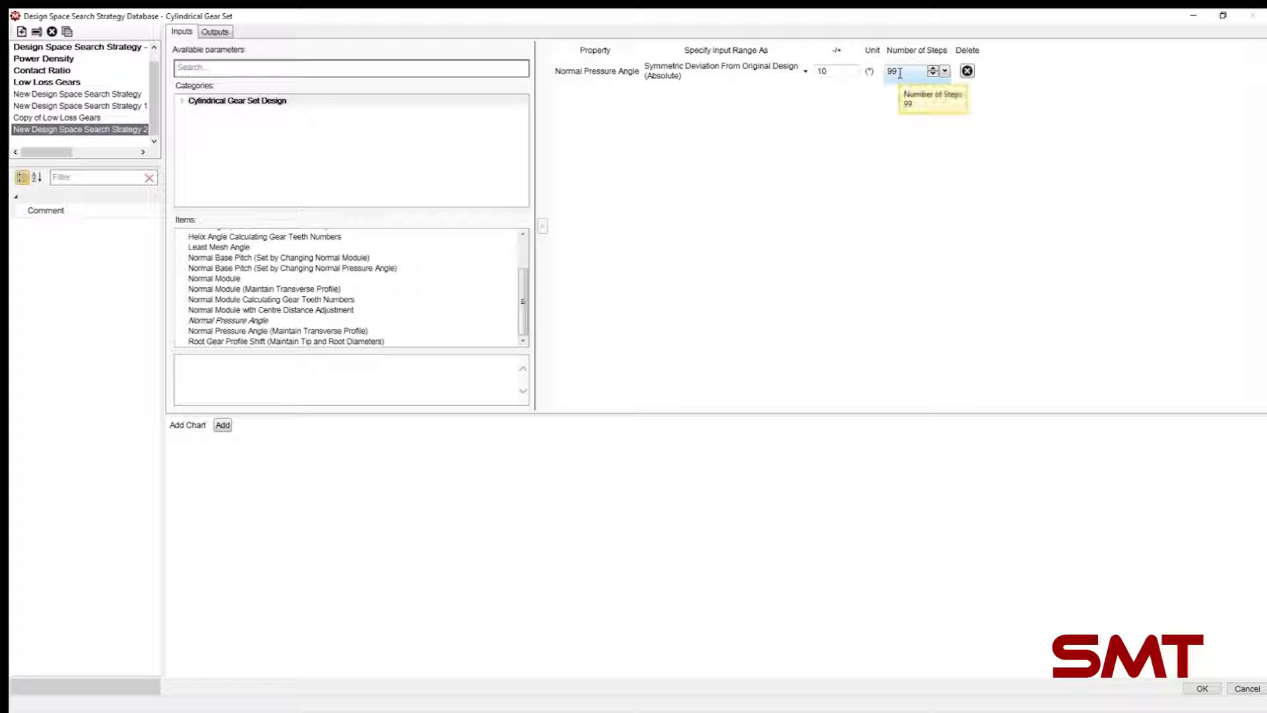
click(831, 70)
click(830, 71)
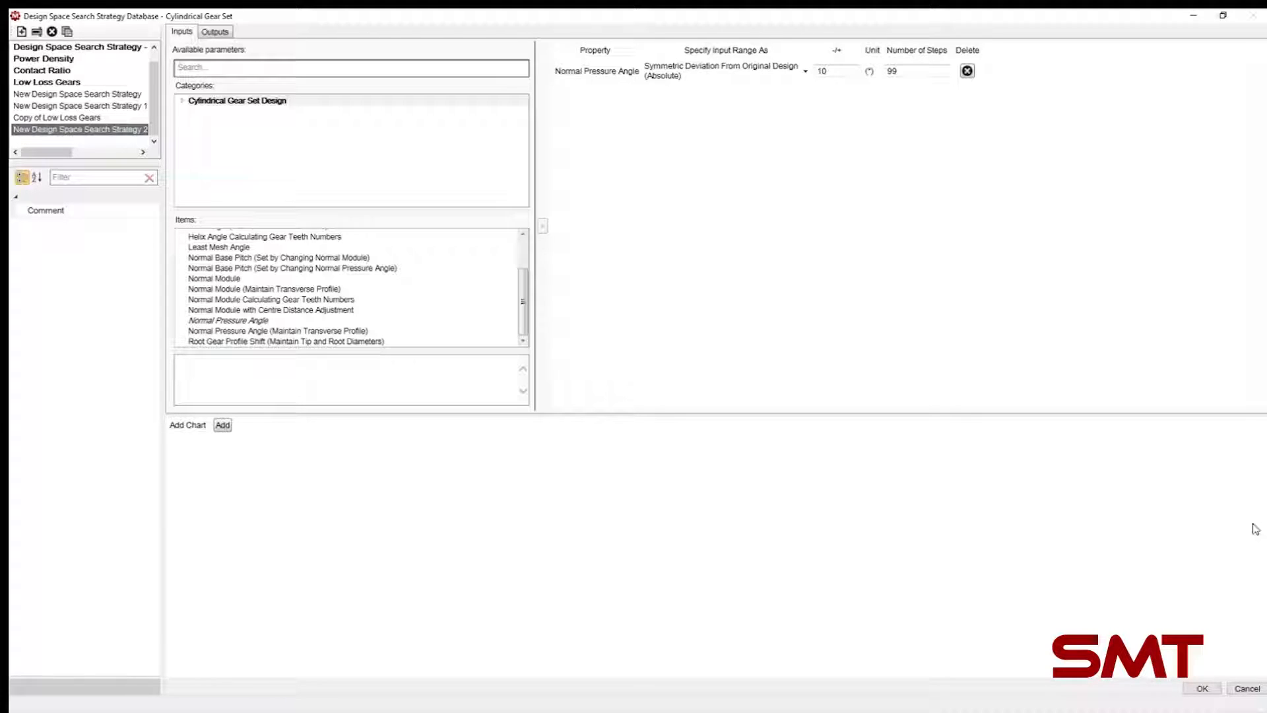
Step: Accept the new search strategy and create its candidate designs
click(1202, 689)
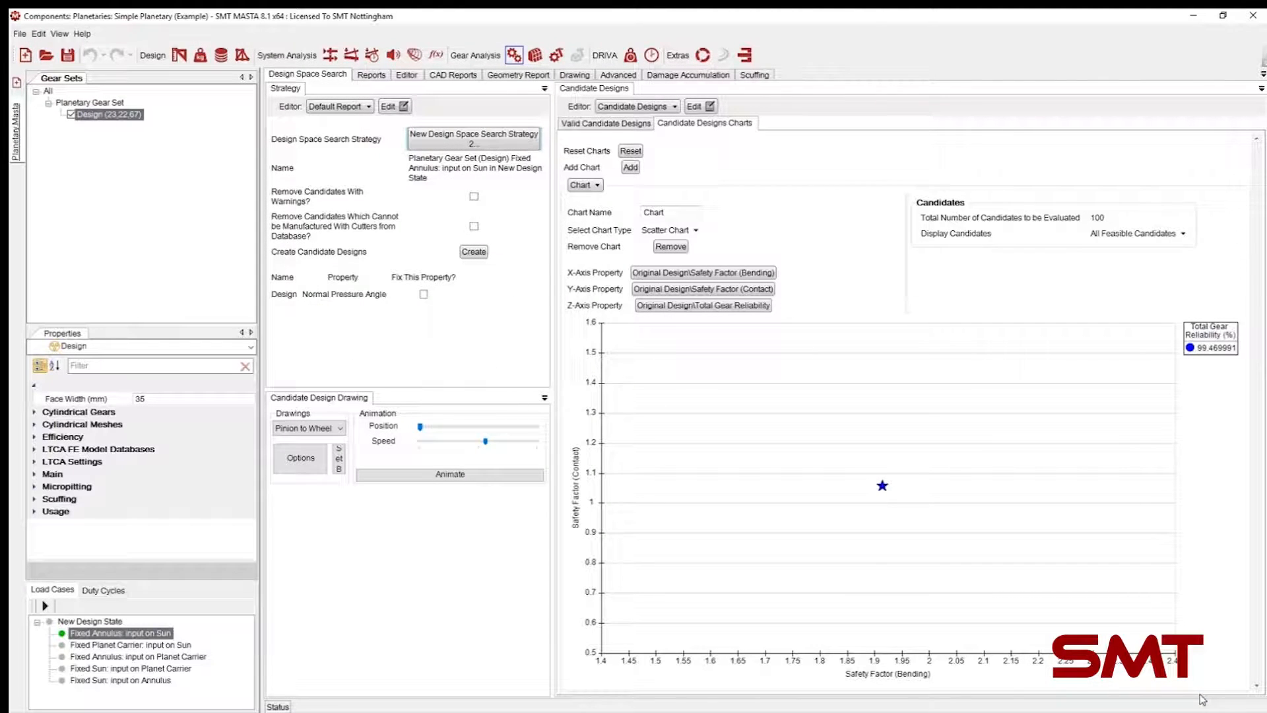
click(473, 253)
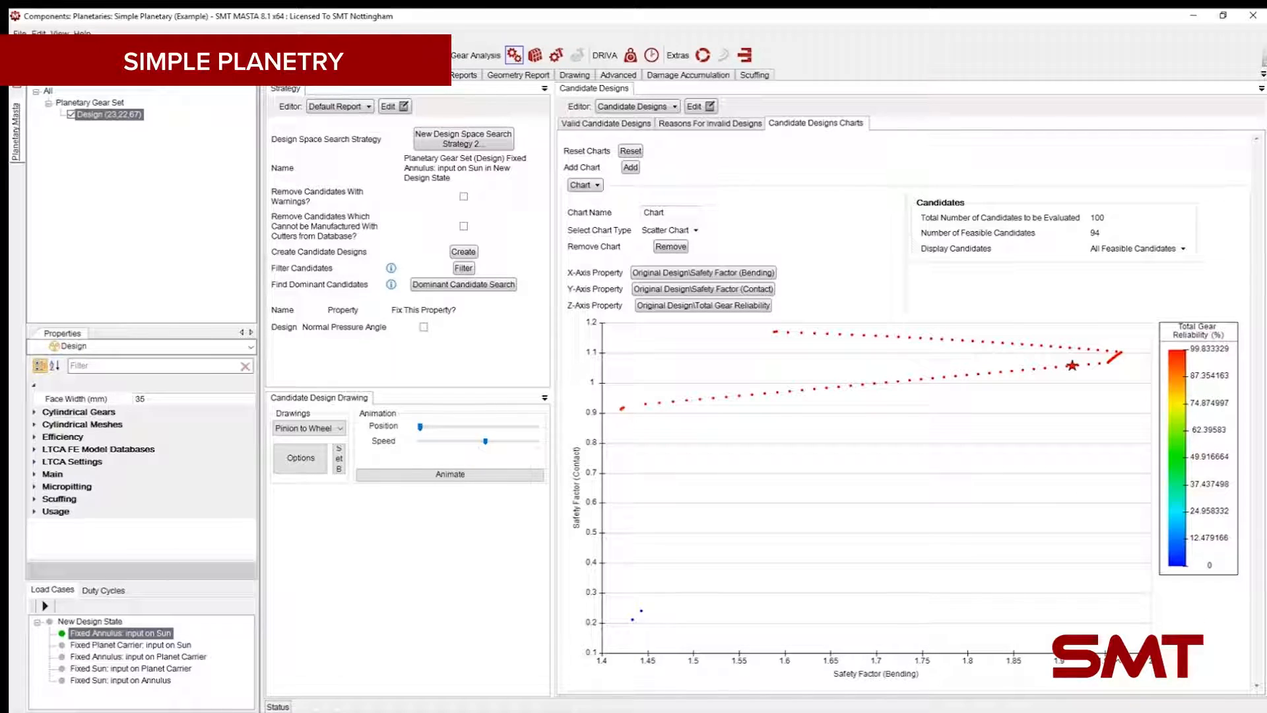
Step: Set the candidate chart's X-axis property to the cylindrical gear set's Normal Pressure Angle
click(661, 275)
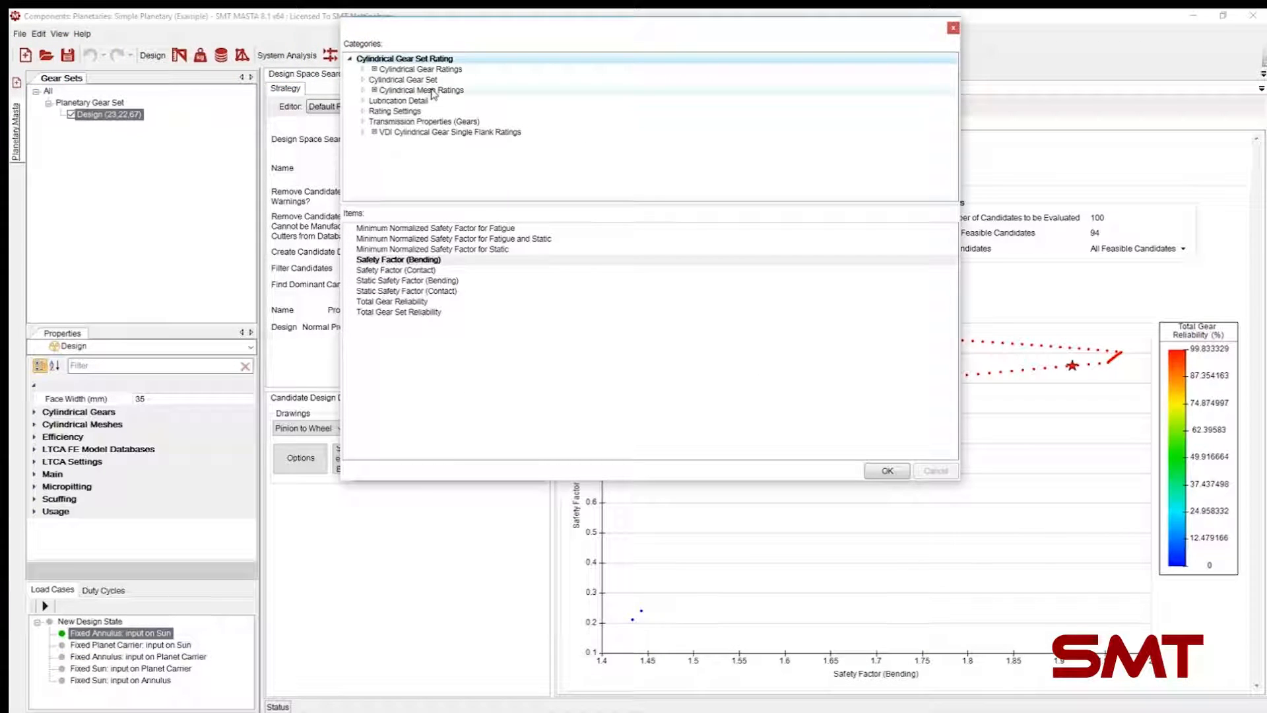
click(433, 80)
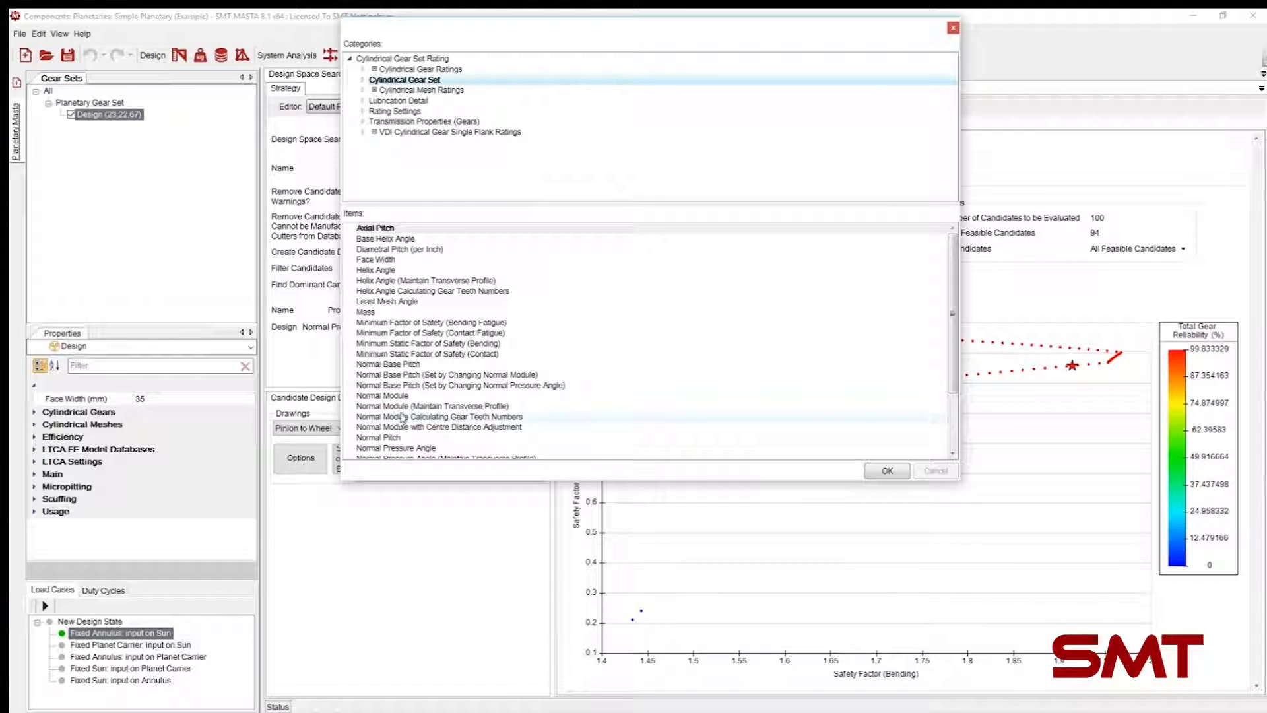
scroll(402, 417, down, 2)
click(397, 385)
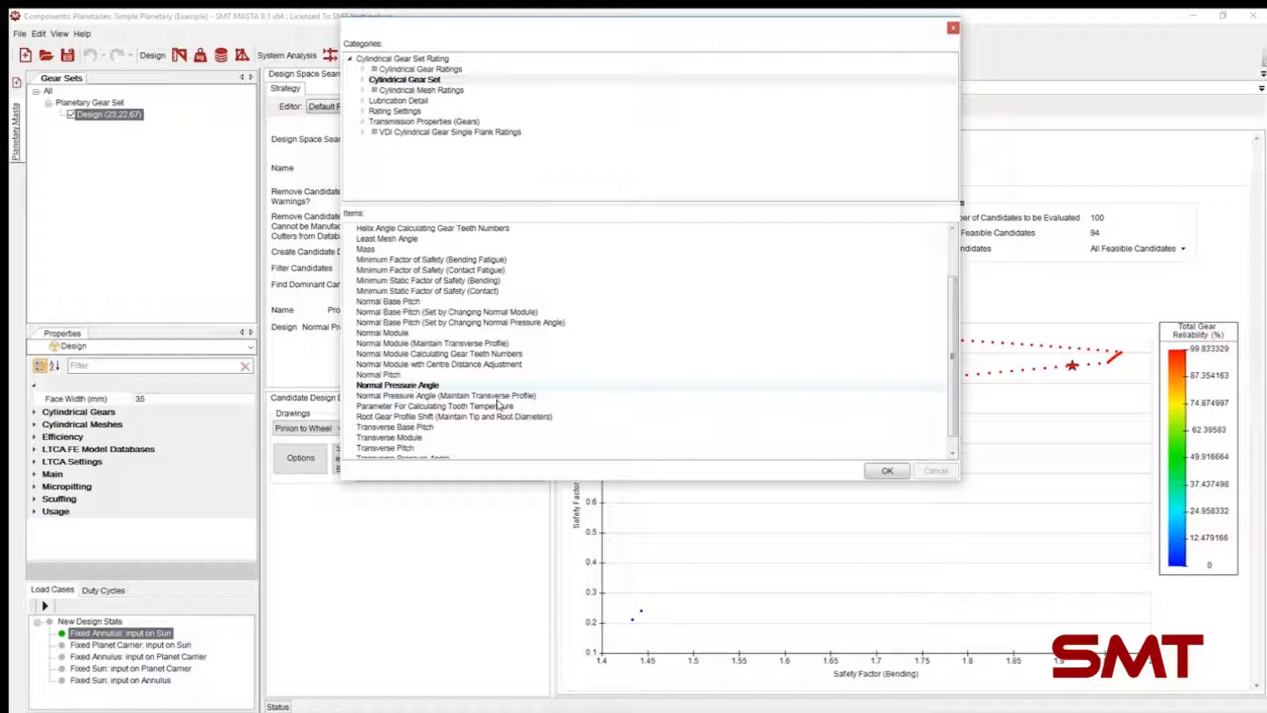
click(887, 471)
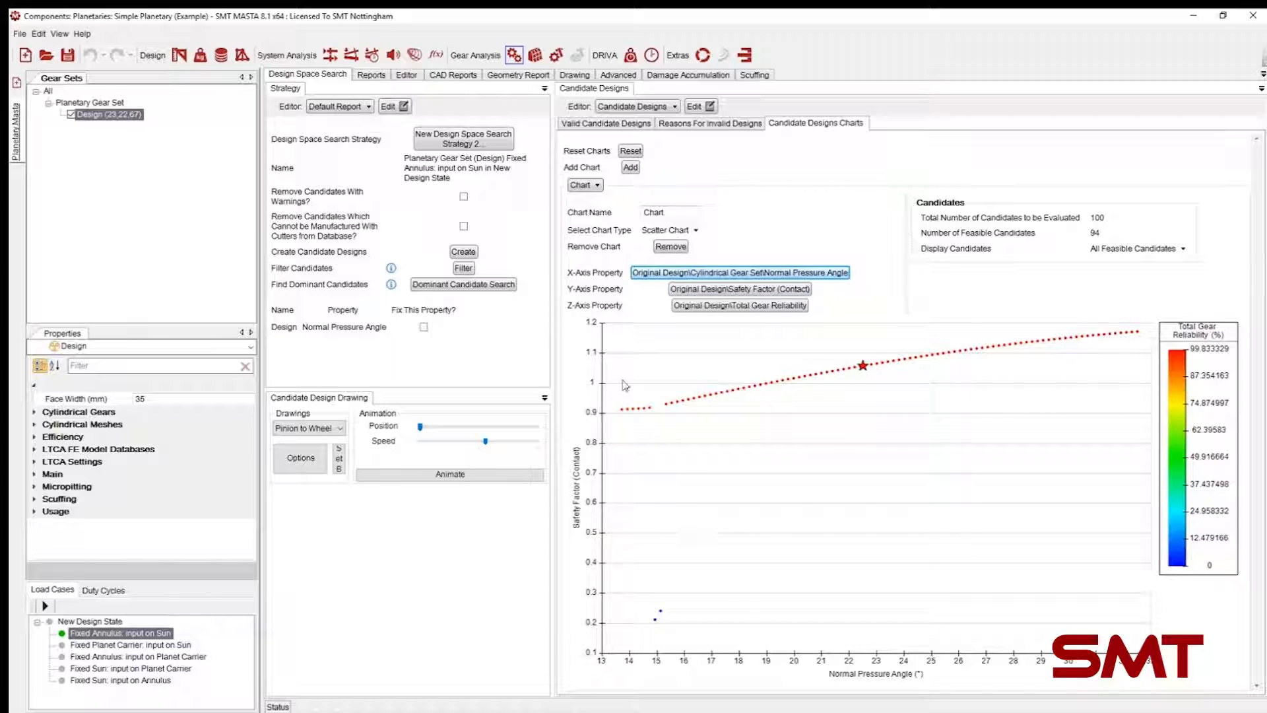
Step: Add a second candidate designs chart and switch to it
click(630, 168)
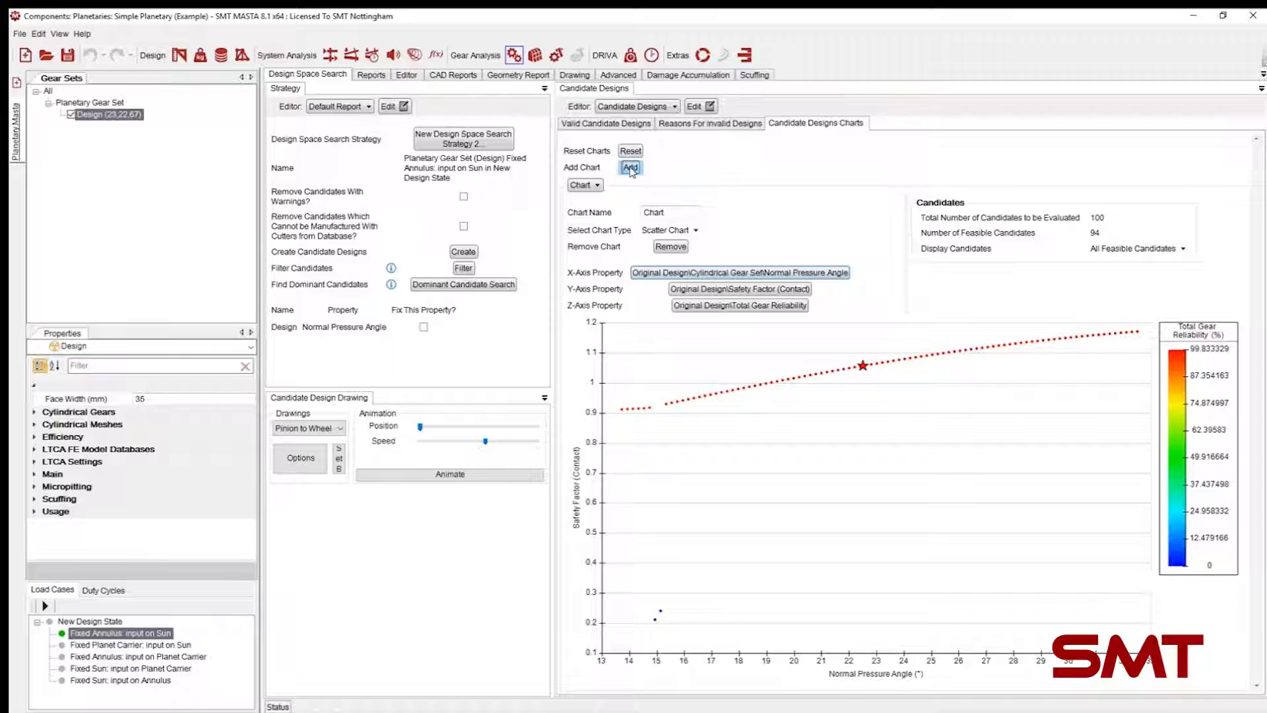
click(585, 185)
click(592, 208)
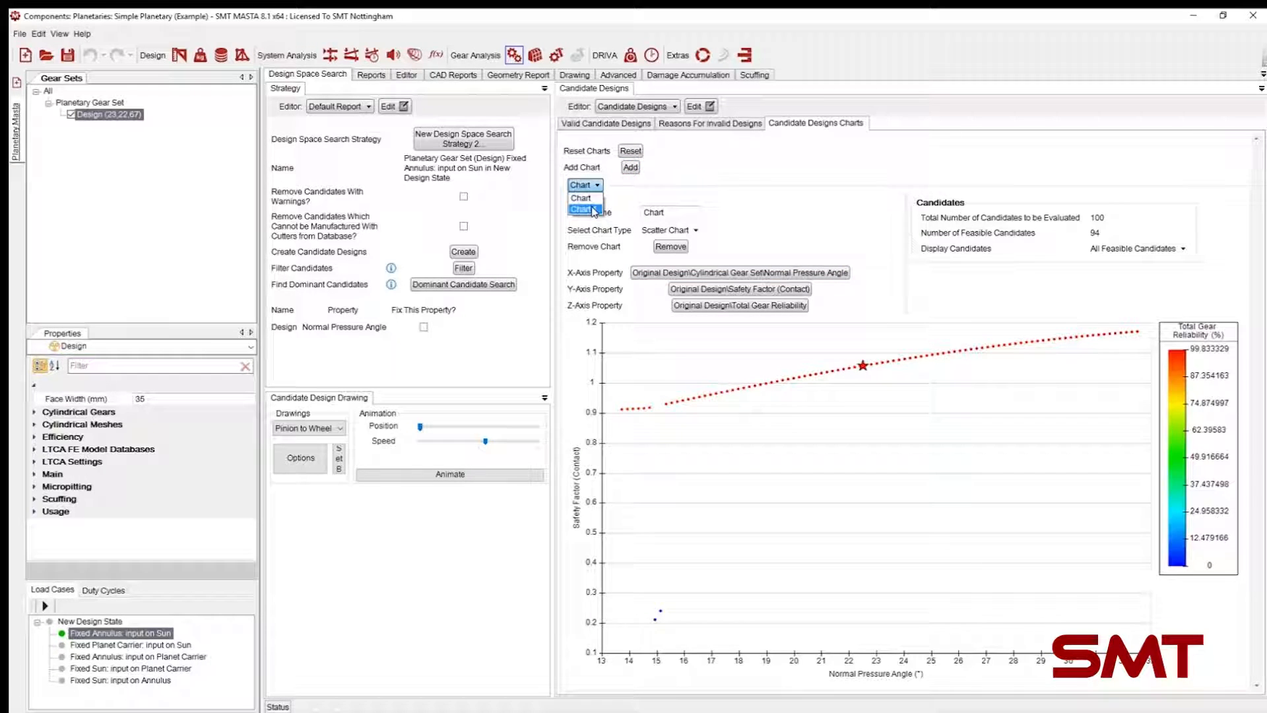
Step: Change the second chart to a Bar and Line Chart and select its candidate at a normal pressure angle of 16.1364°
click(682, 235)
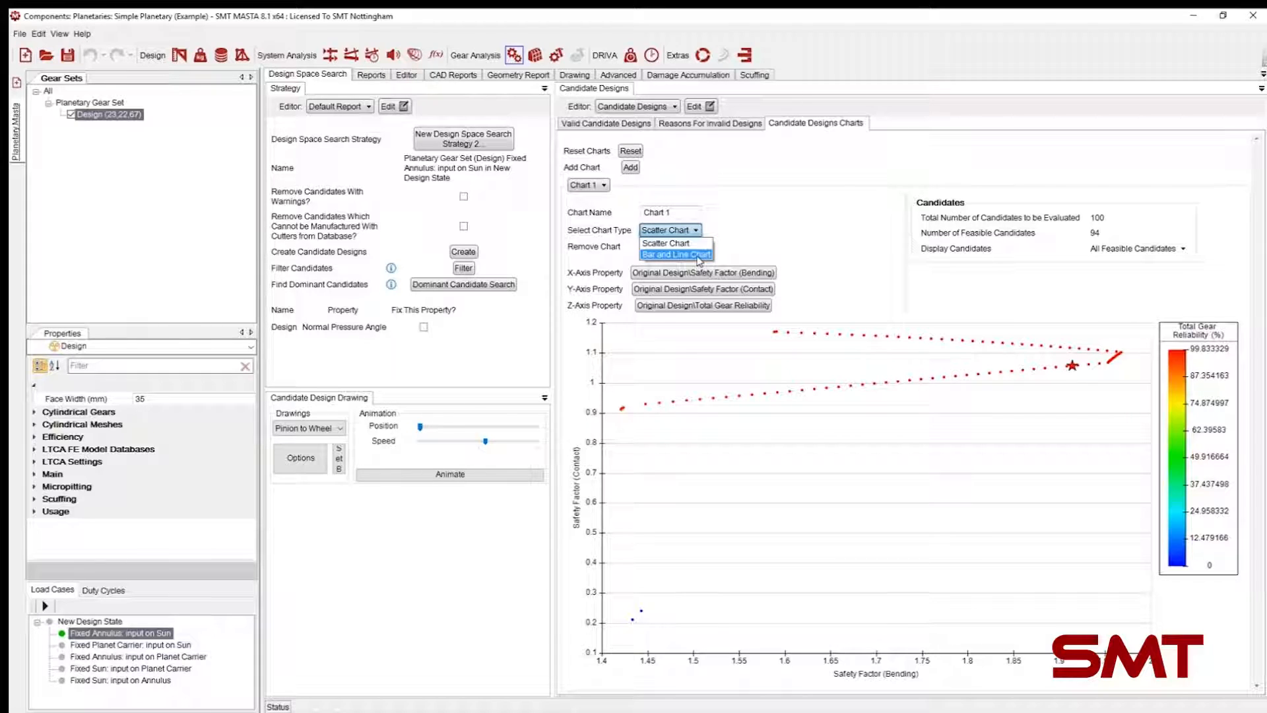
click(698, 256)
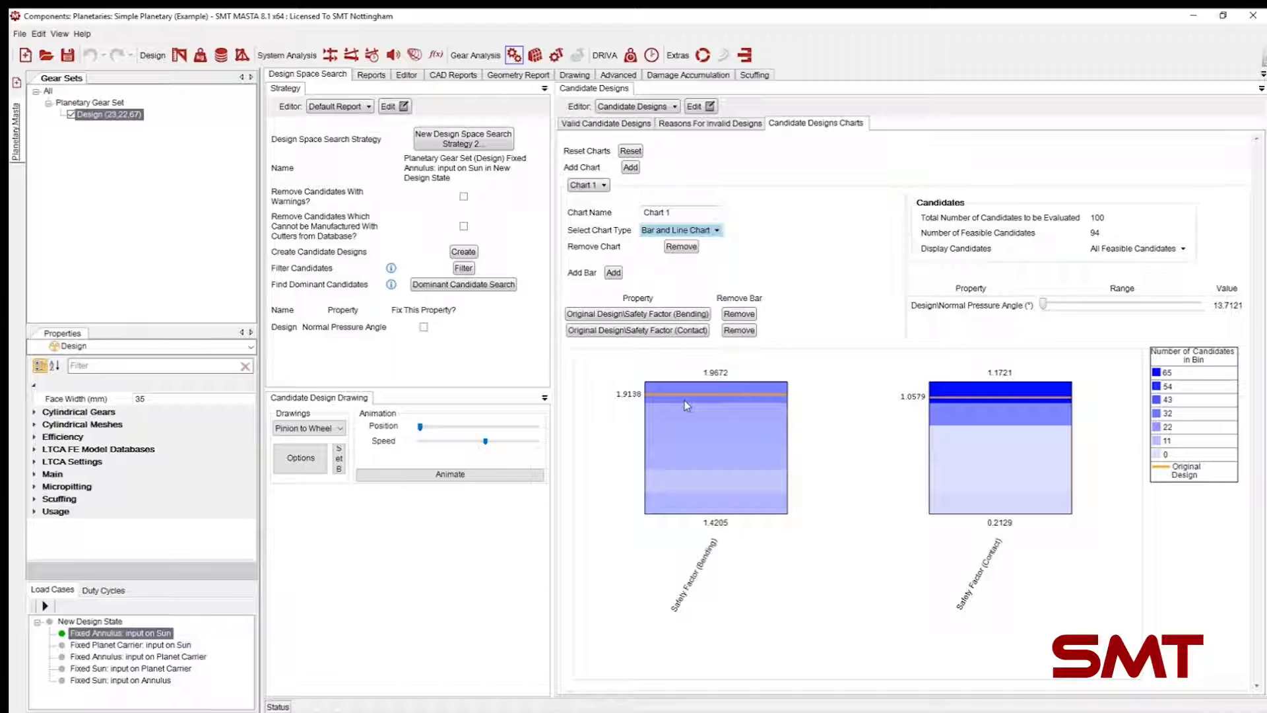
drag(1044, 306, 1064, 304)
right_click(1058, 307)
click(1058, 306)
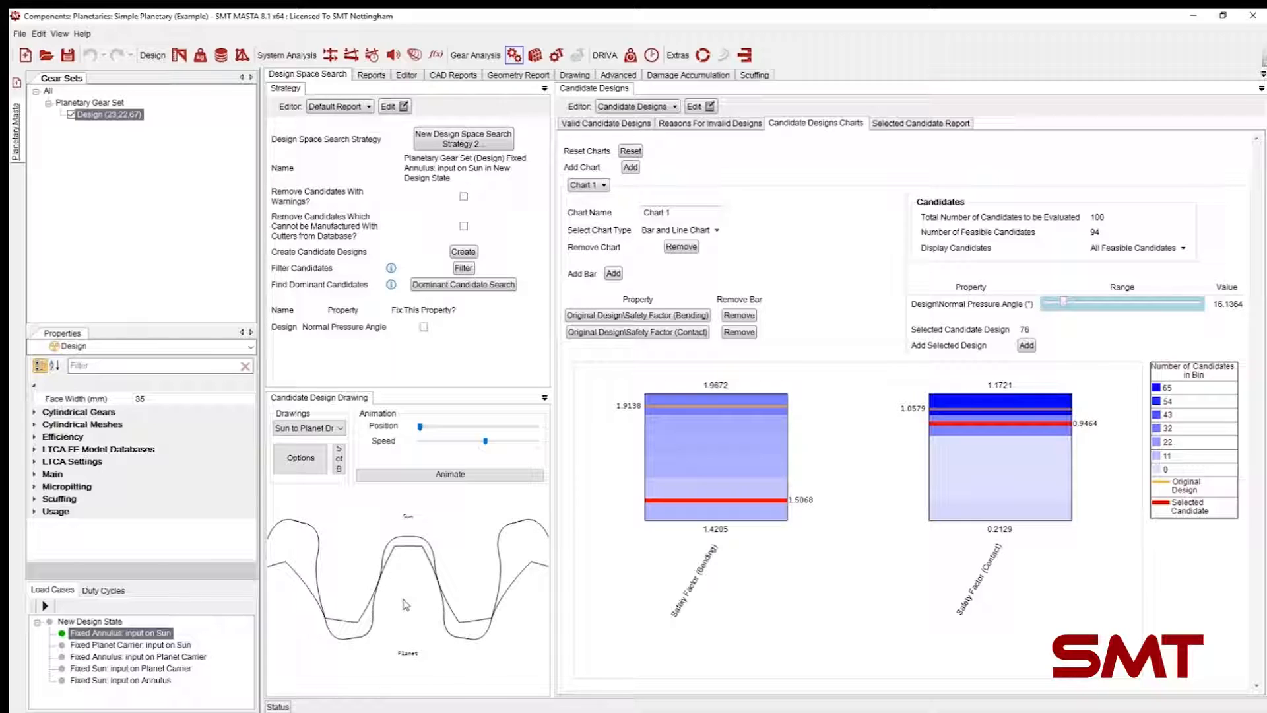
Step: View the selected candidate in the gear set drawing, and return to the sun-to-planet drawing
click(330, 428)
click(327, 441)
click(324, 428)
click(305, 455)
click(321, 431)
click(320, 441)
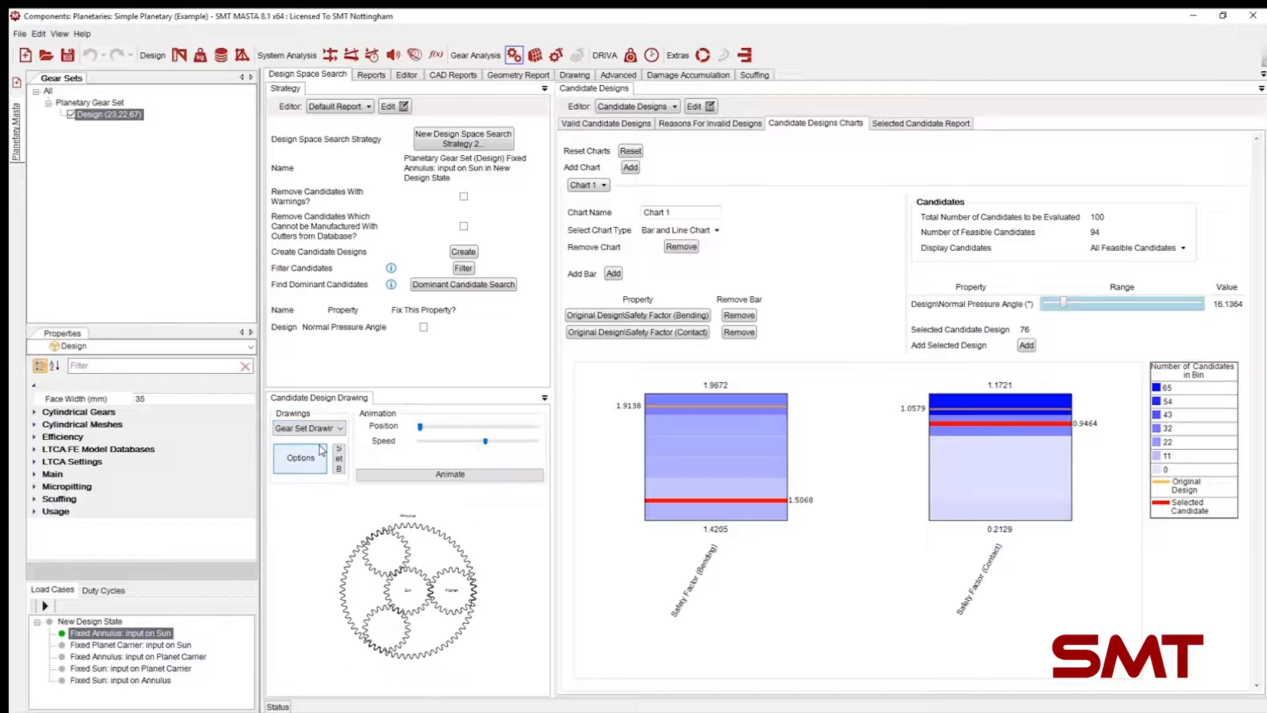
click(323, 428)
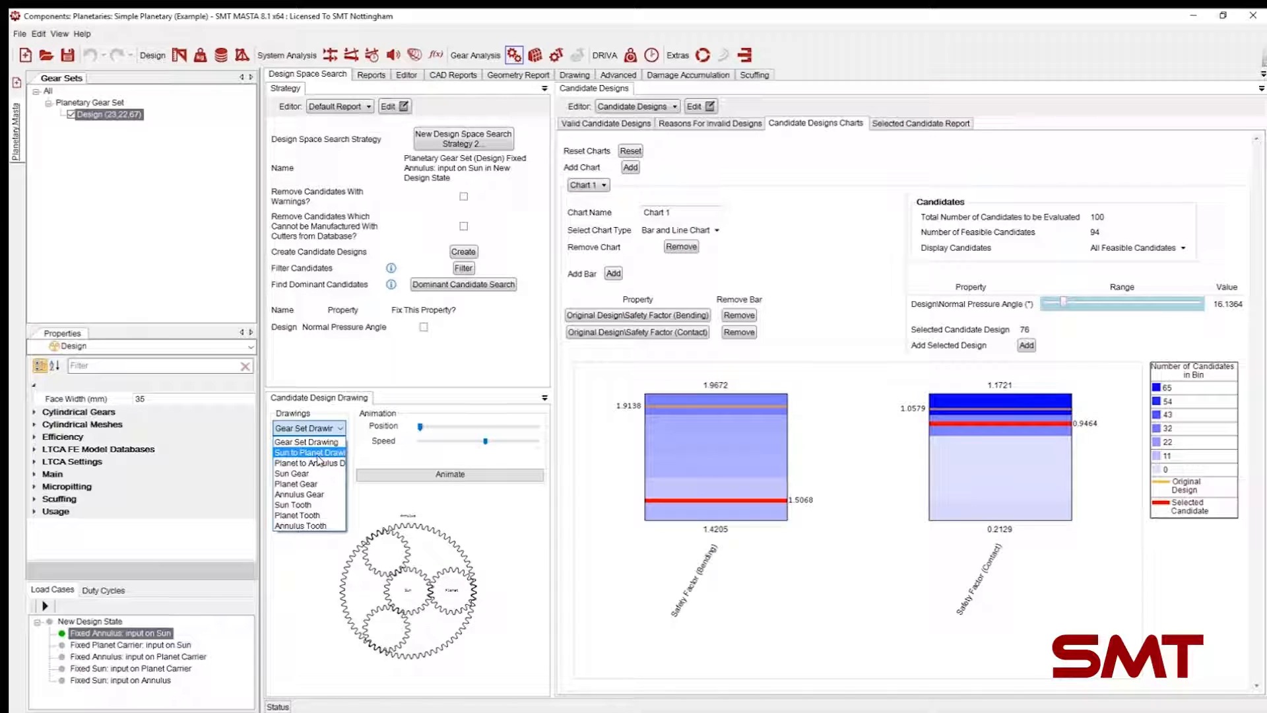
click(319, 452)
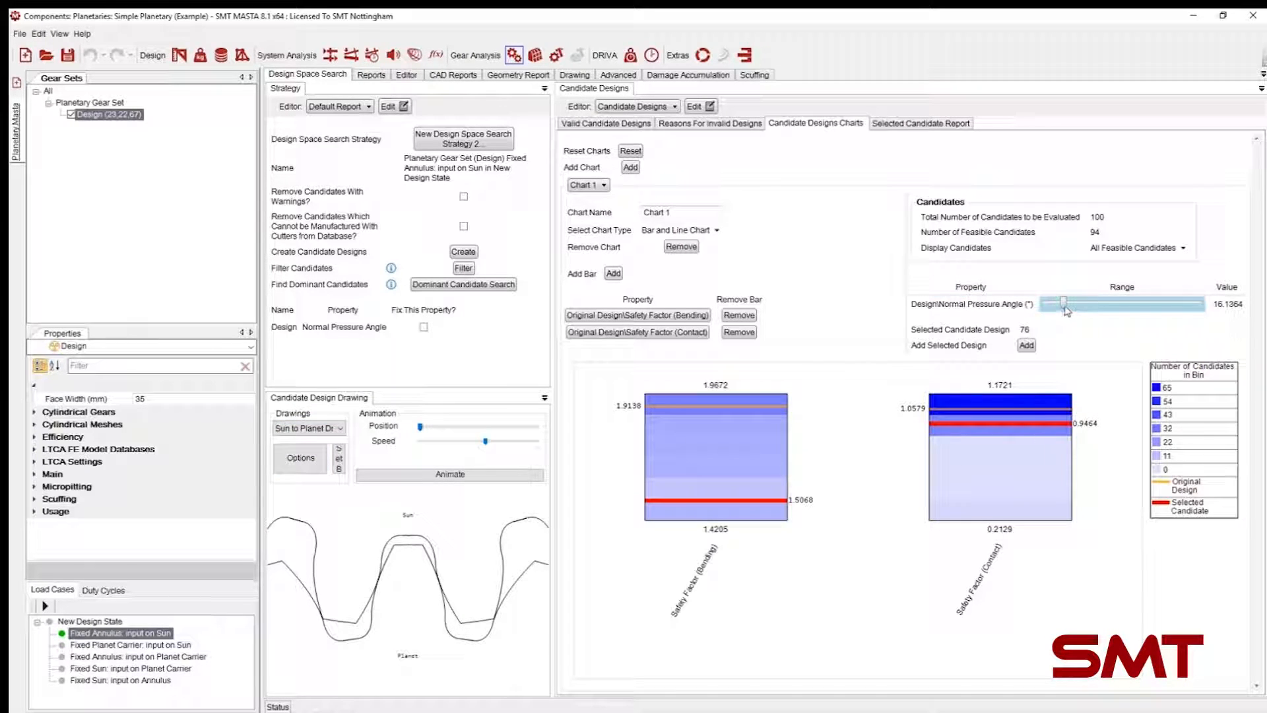
Step: Select the candidate with a 32.5° normal pressure angle, and switch back to the first candidate chart
drag(1064, 304, 1214, 311)
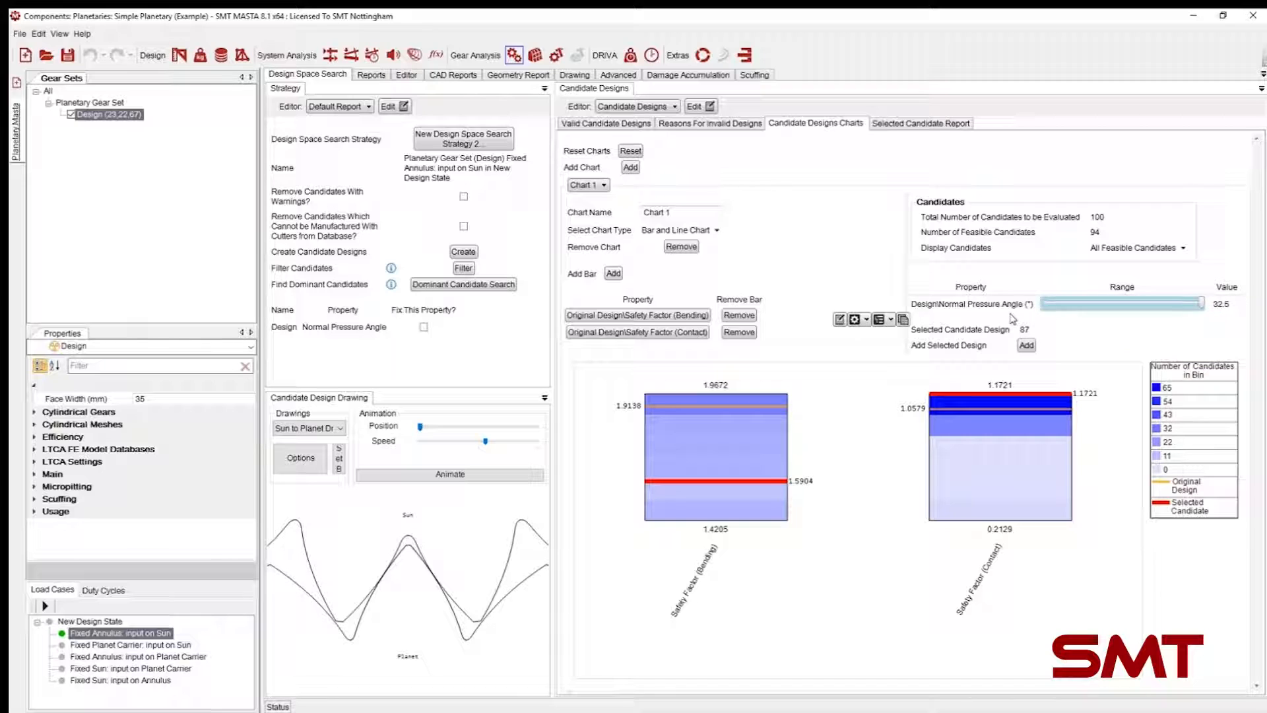
click(587, 184)
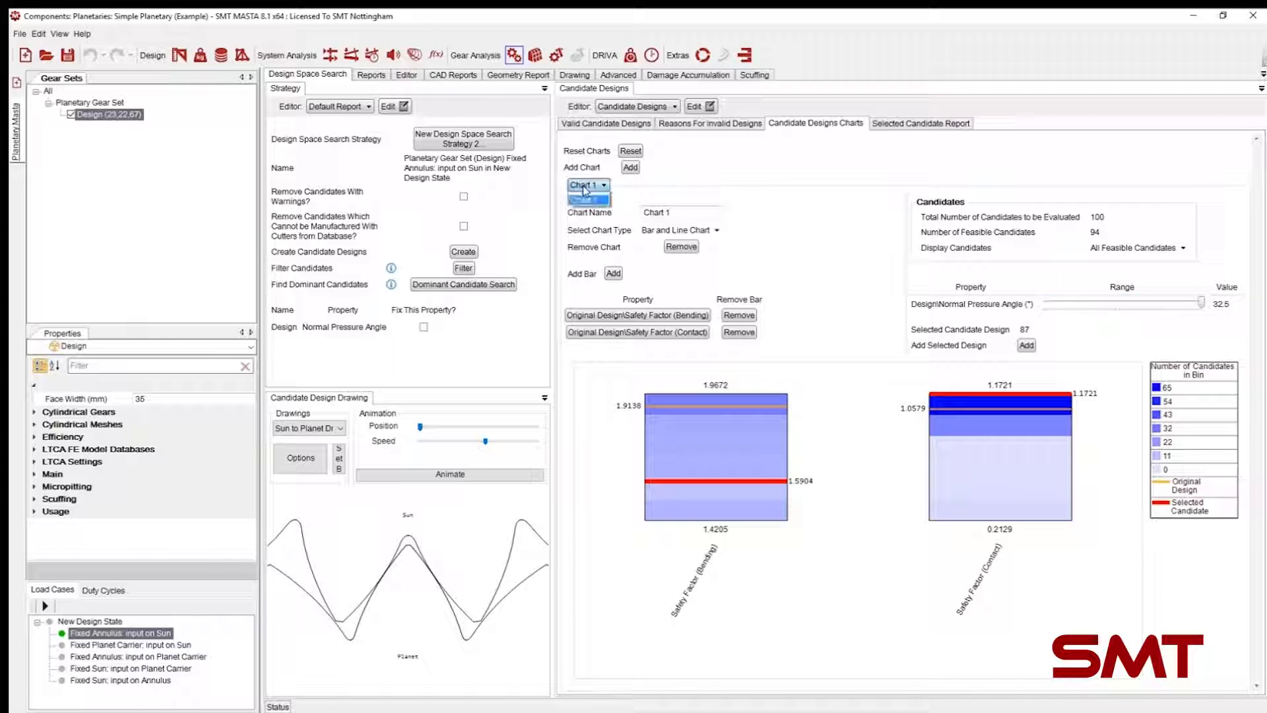
click(584, 209)
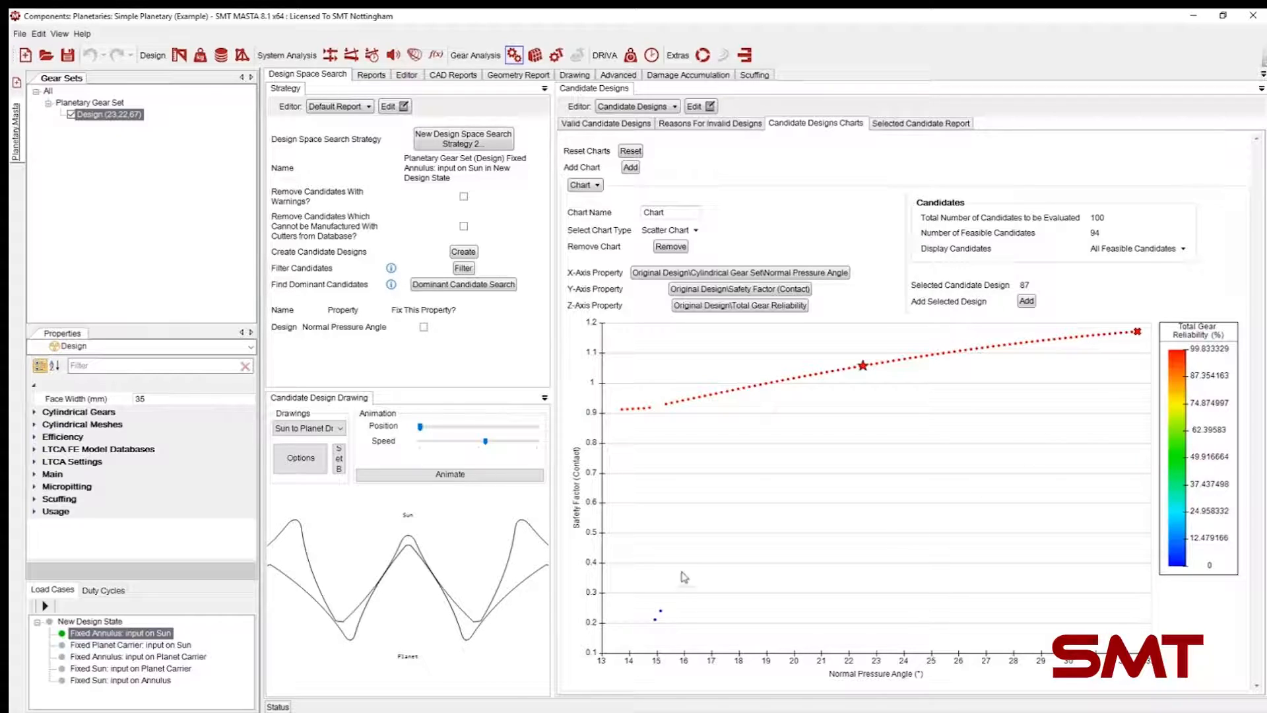
Step: Set the original design as the drawing's baseline and compare it with the candidates at about 28.3° and 24.8° normal pressure angle
click(863, 367)
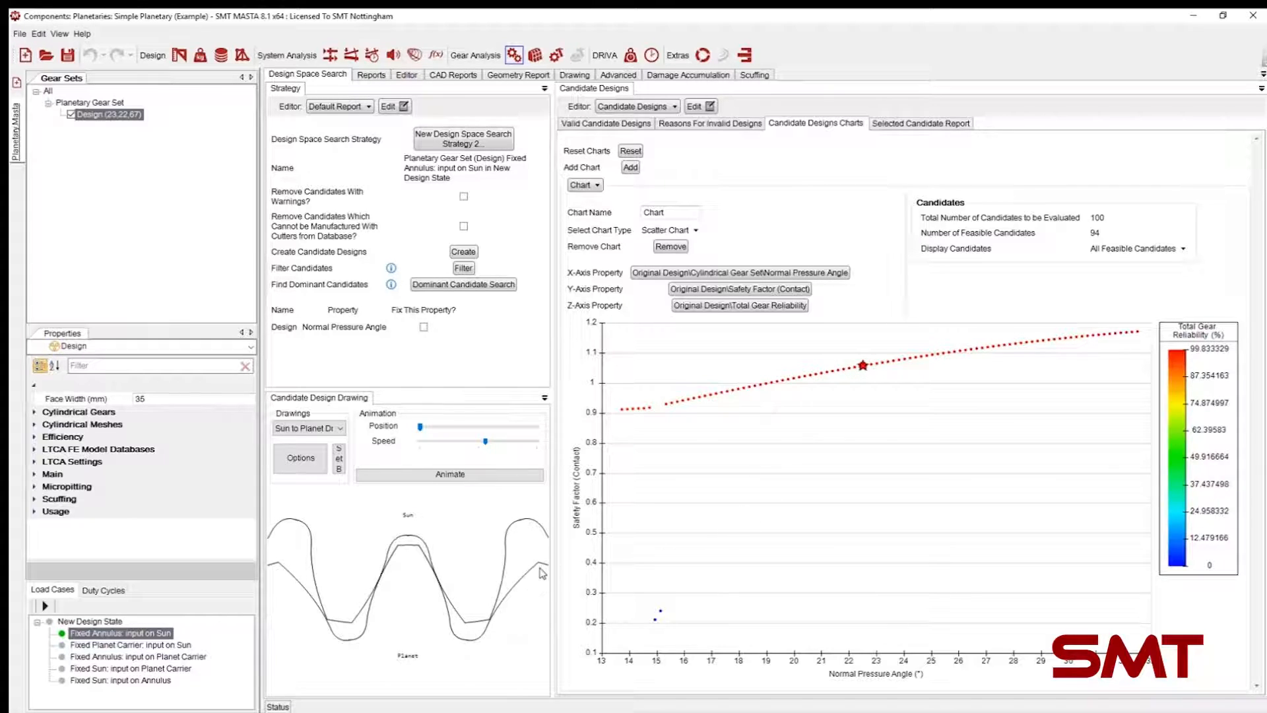
click(339, 468)
click(1021, 344)
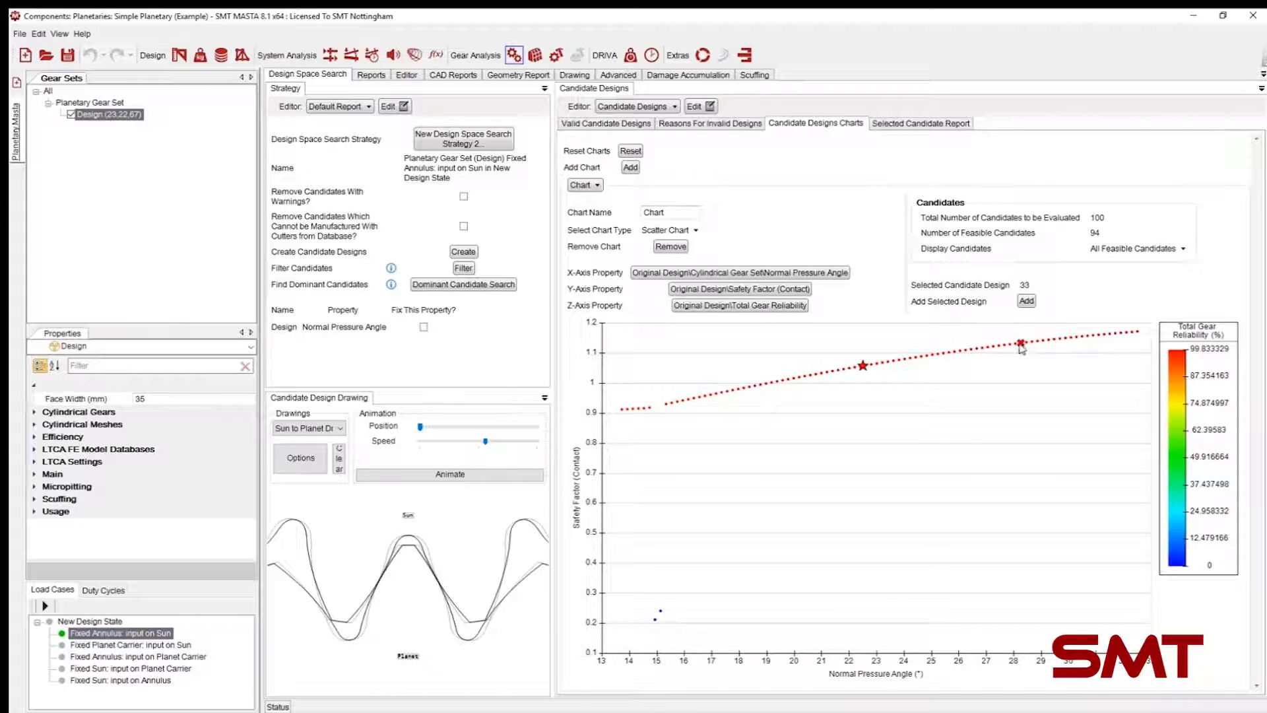
scroll(417, 569, up, 4)
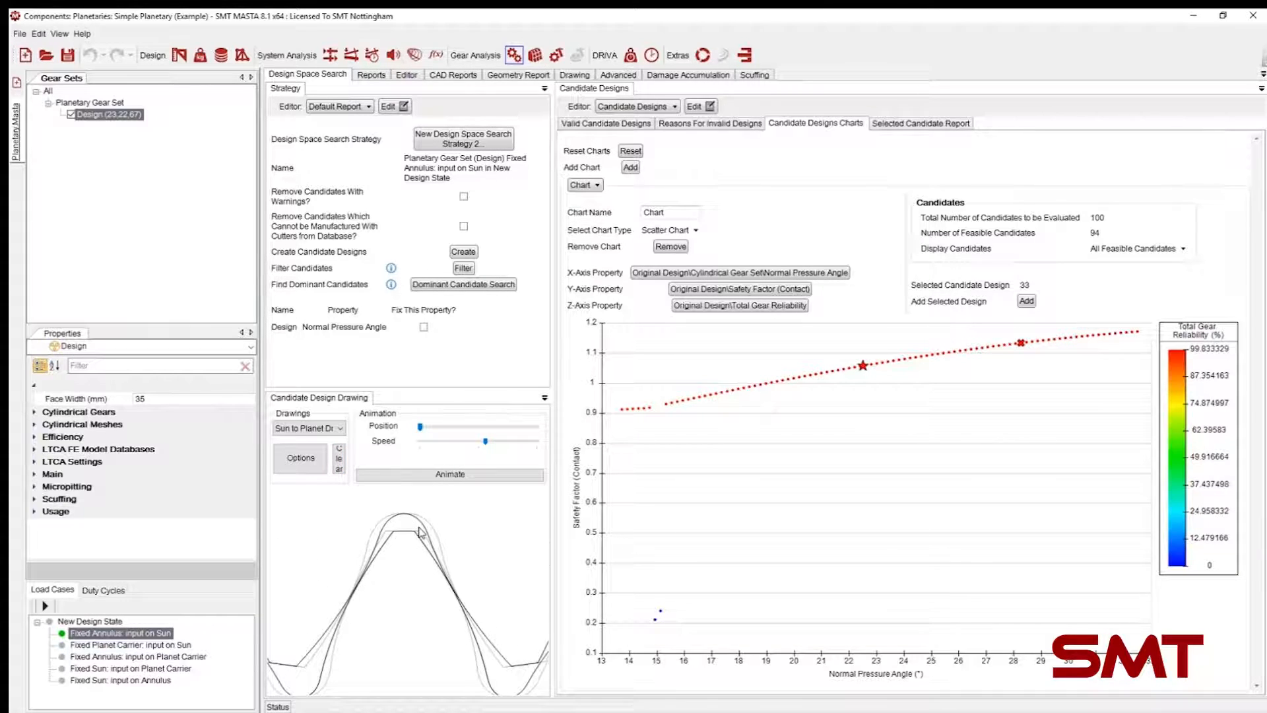
scroll(422, 532, up, 1)
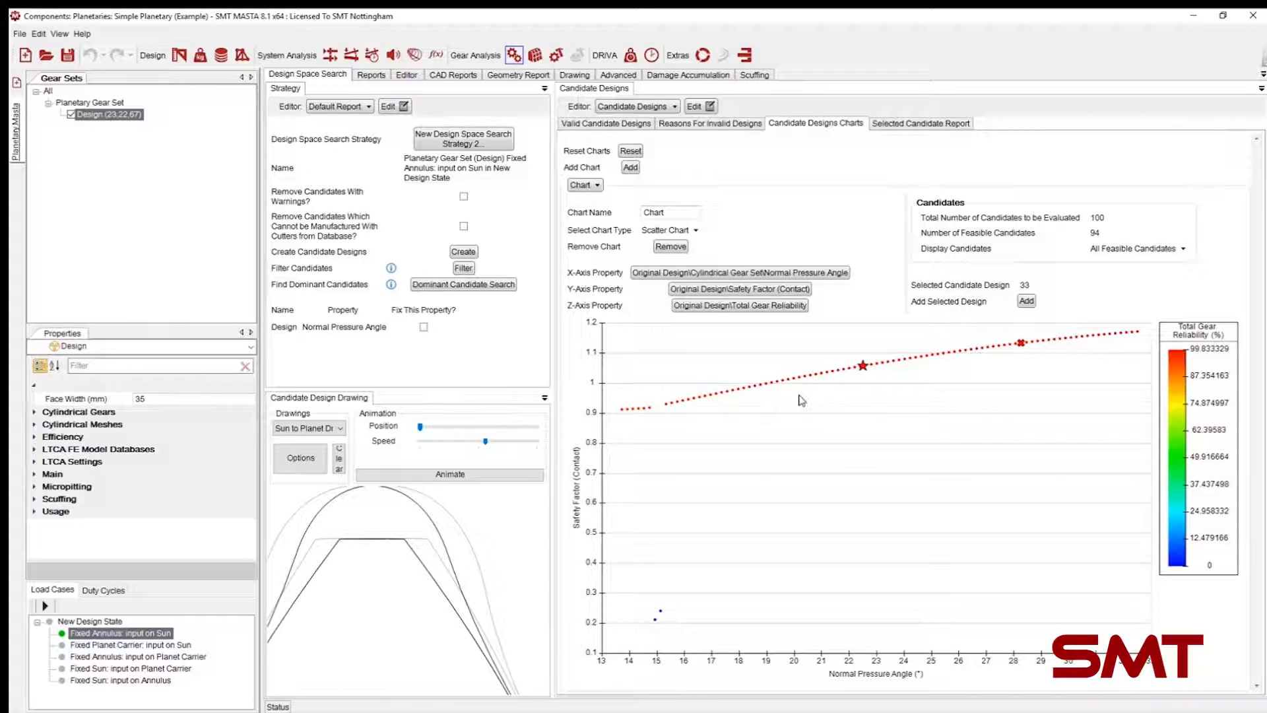
drag(664, 408, 927, 361)
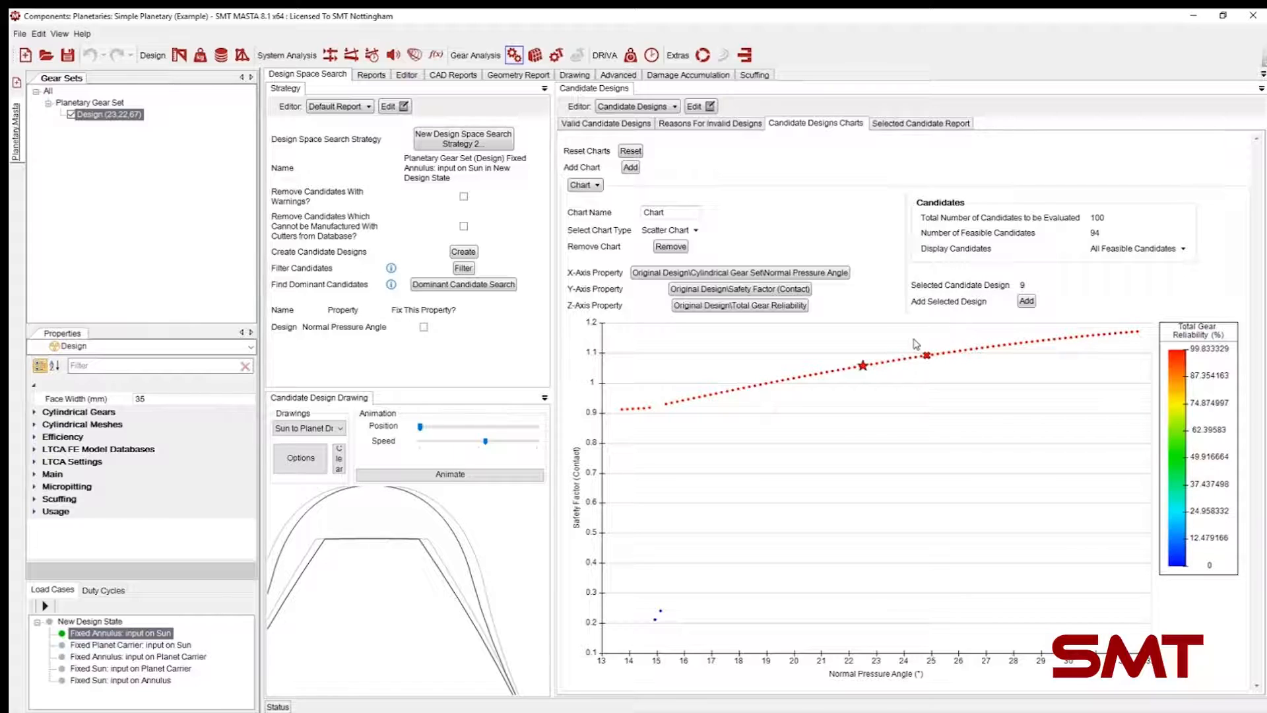
Step: Review the selected candidate's geometry and rating reports, check the valid candidates list, and return to the candidate charts
click(905, 126)
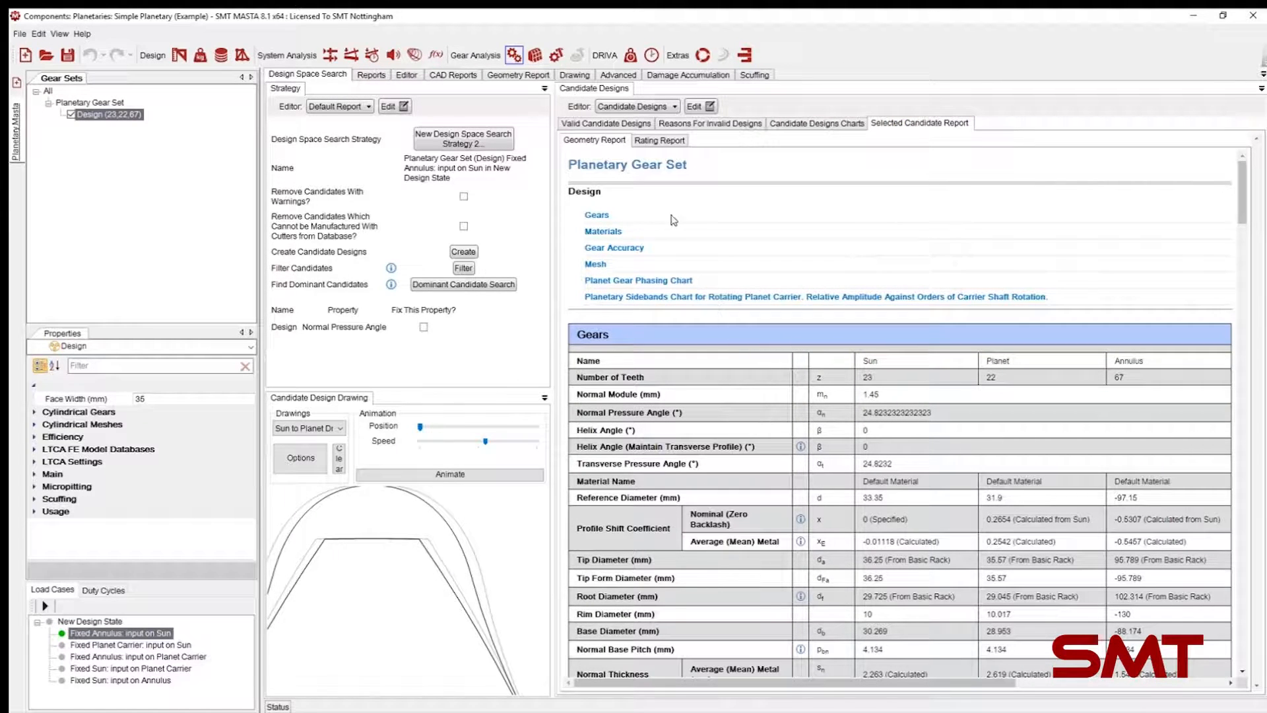
click(661, 141)
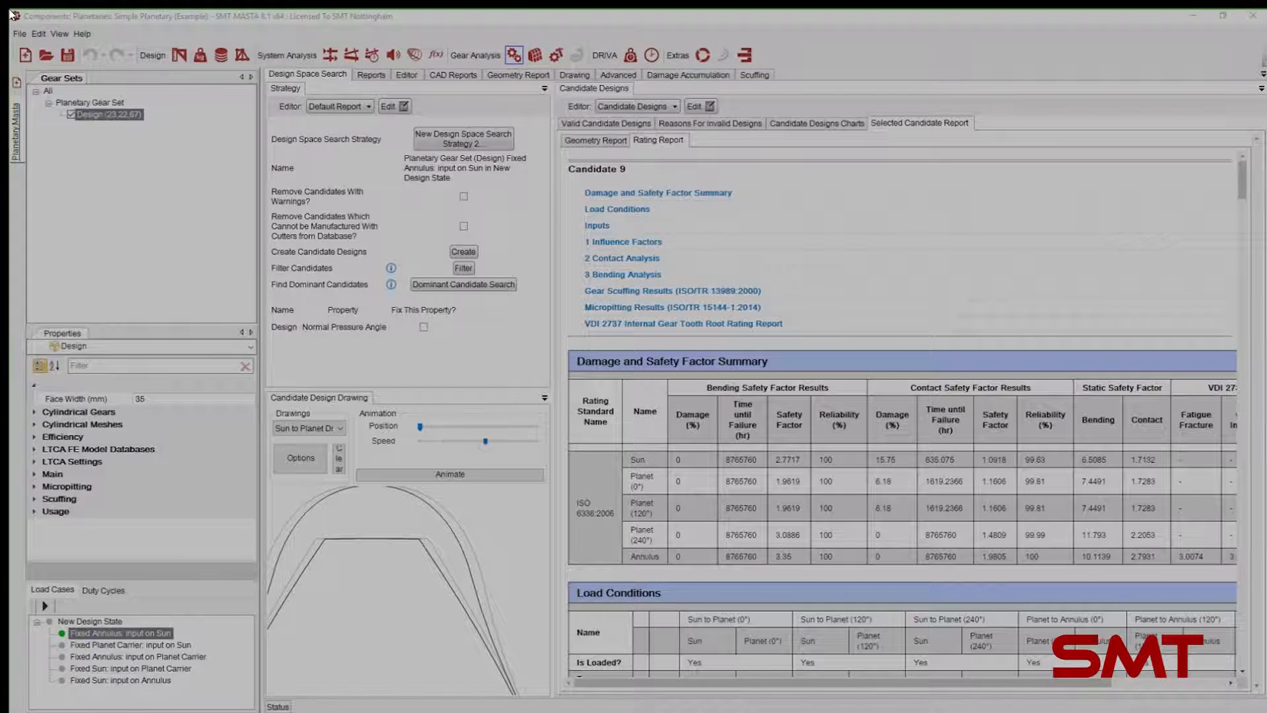
drag(8, 7, 1266, 712)
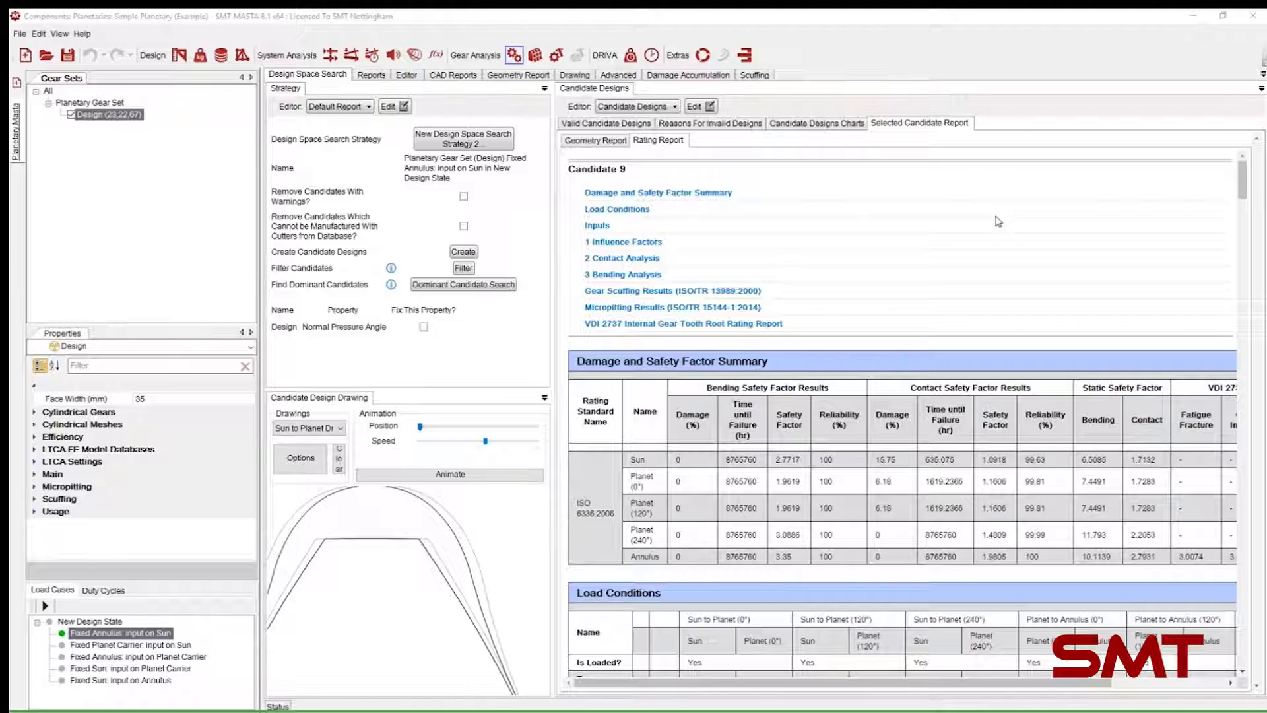
click(633, 126)
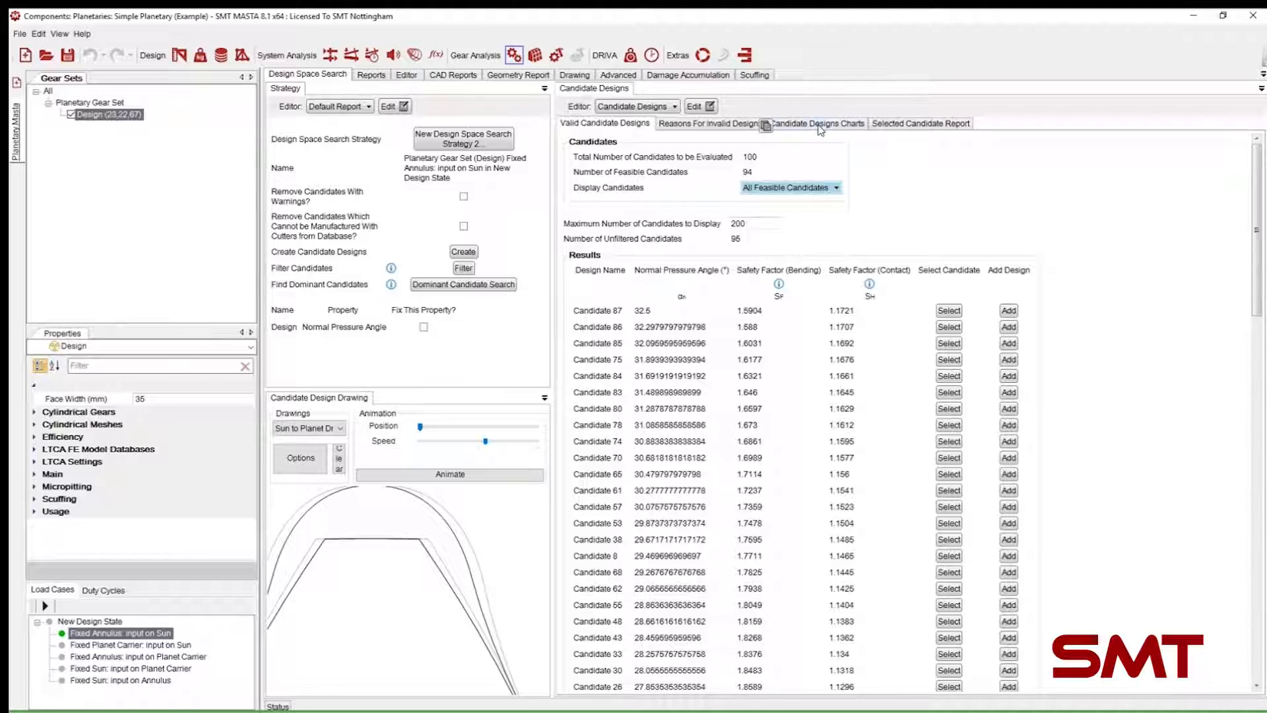
click(819, 124)
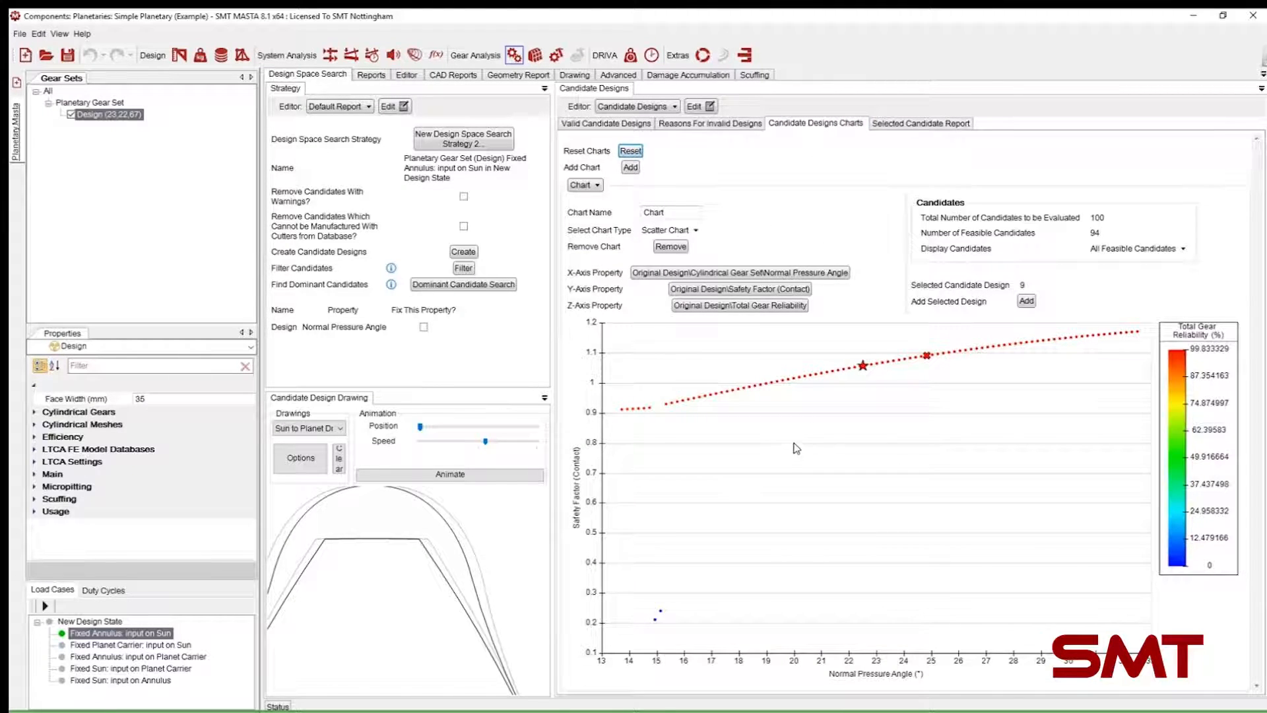
Step: Filter the candidates to a minimum contact safety factor of 1.1
click(466, 268)
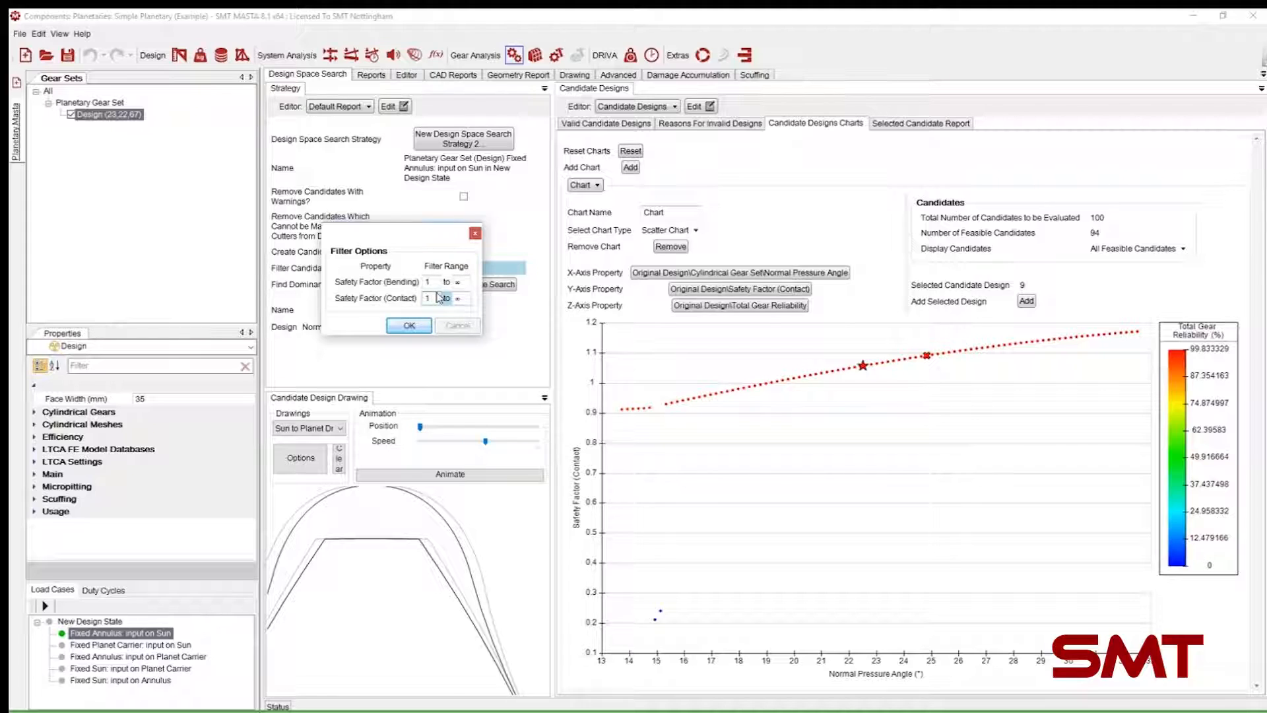
click(437, 298)
text(.1)
click(410, 327)
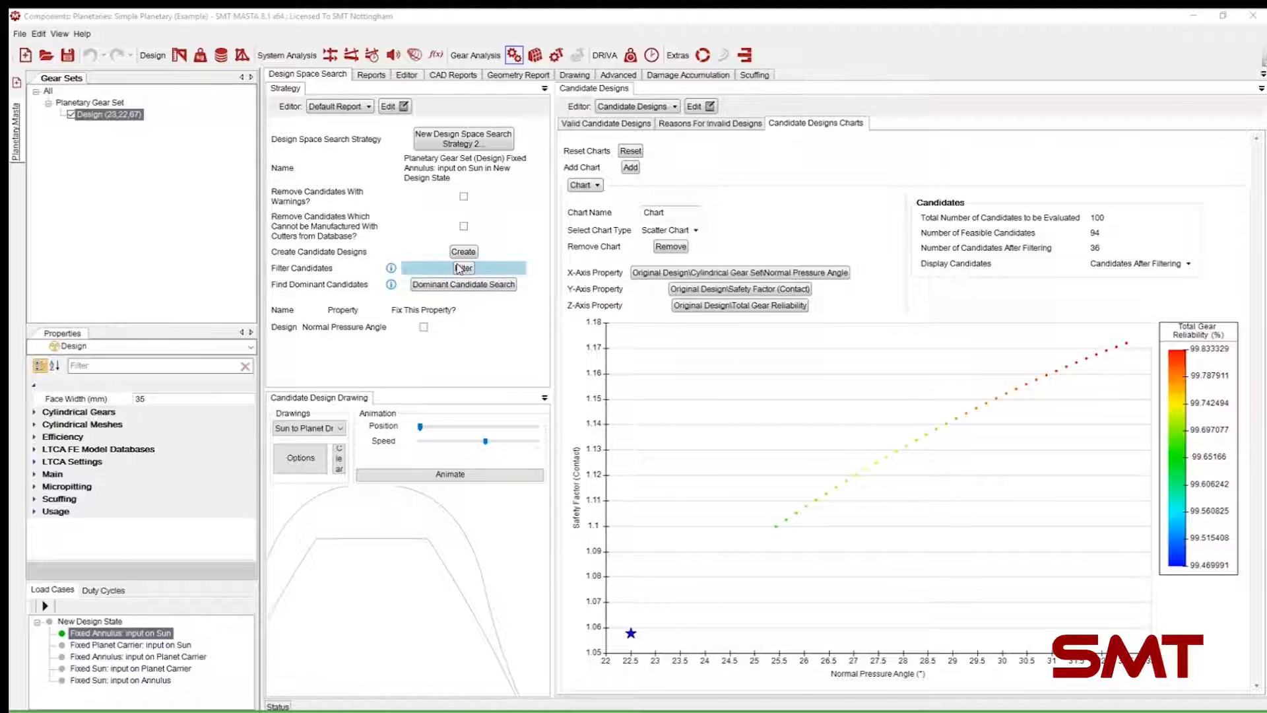
Step: Refilter the candidates with the minimum contact safety factor set to 1
drag(452, 710, 449, 295)
click(485, 359)
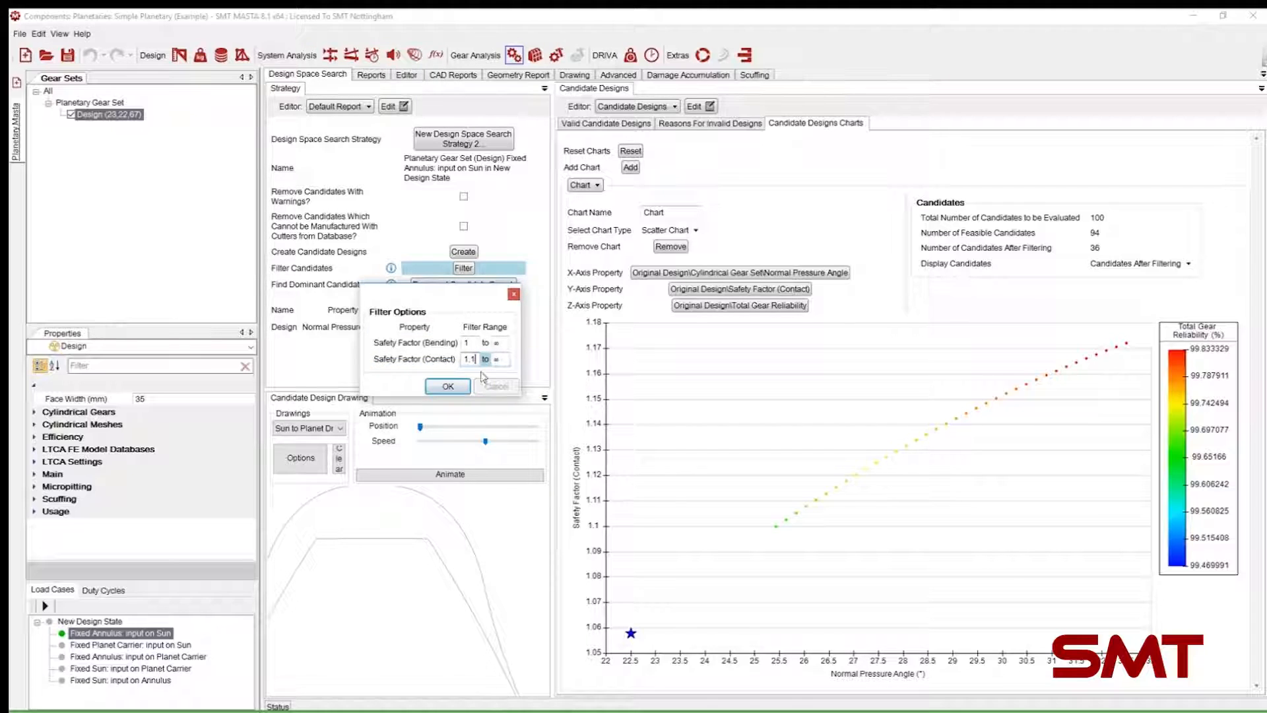
key(BackSpace)
key(BackSpace)
click(446, 386)
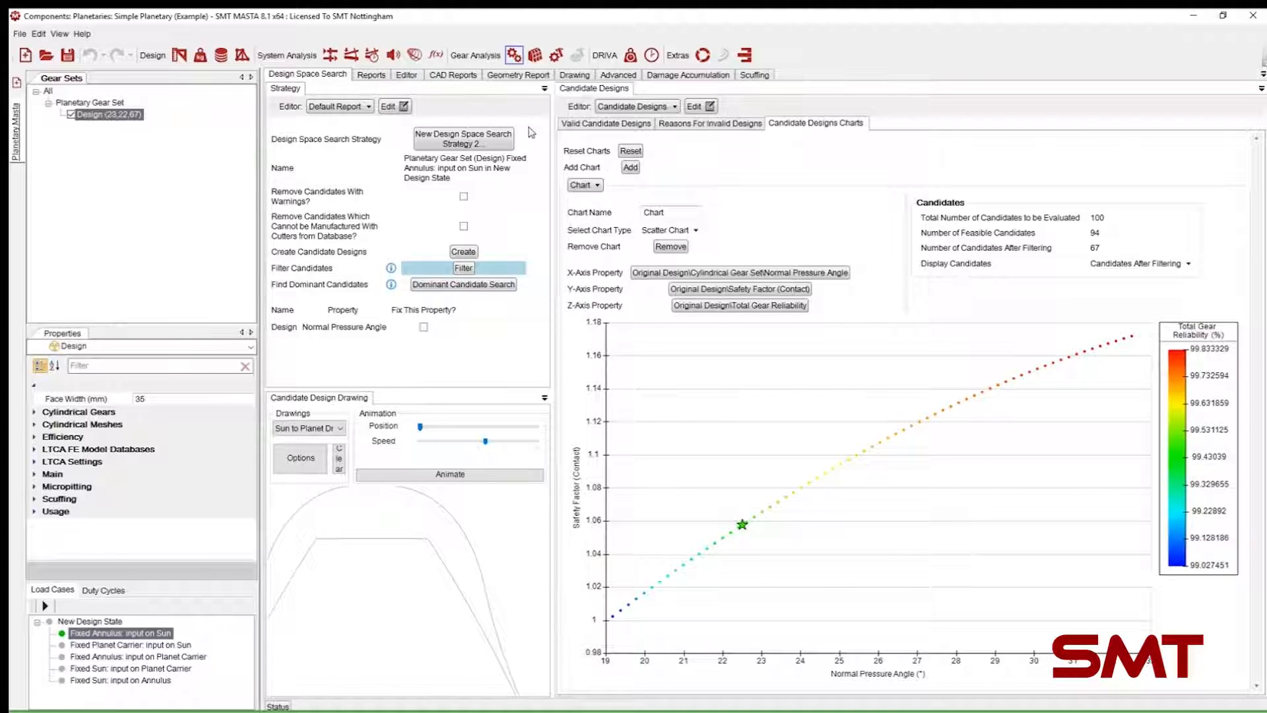
Step: Add Helix Angle as an input to the current design space search strategy, specified as an Absolute Range from 0 to 10°
click(494, 146)
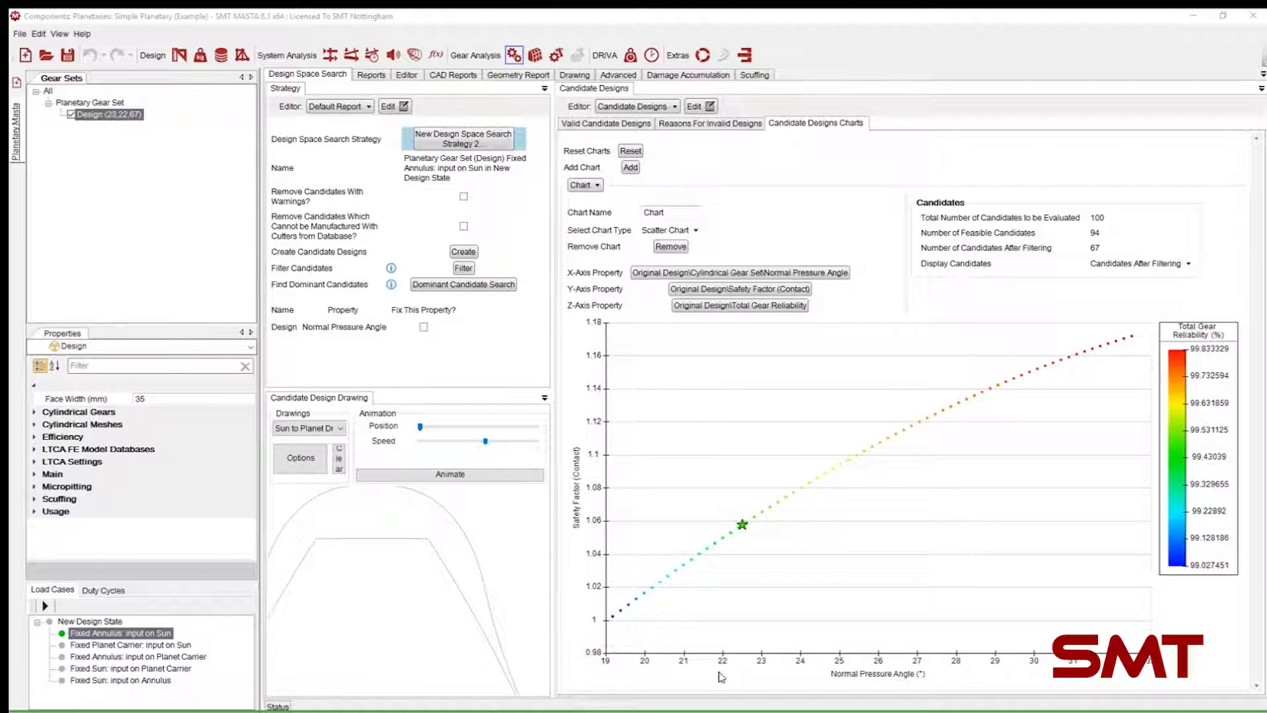
drag(576, 706, 720, 9)
double_click(206, 103)
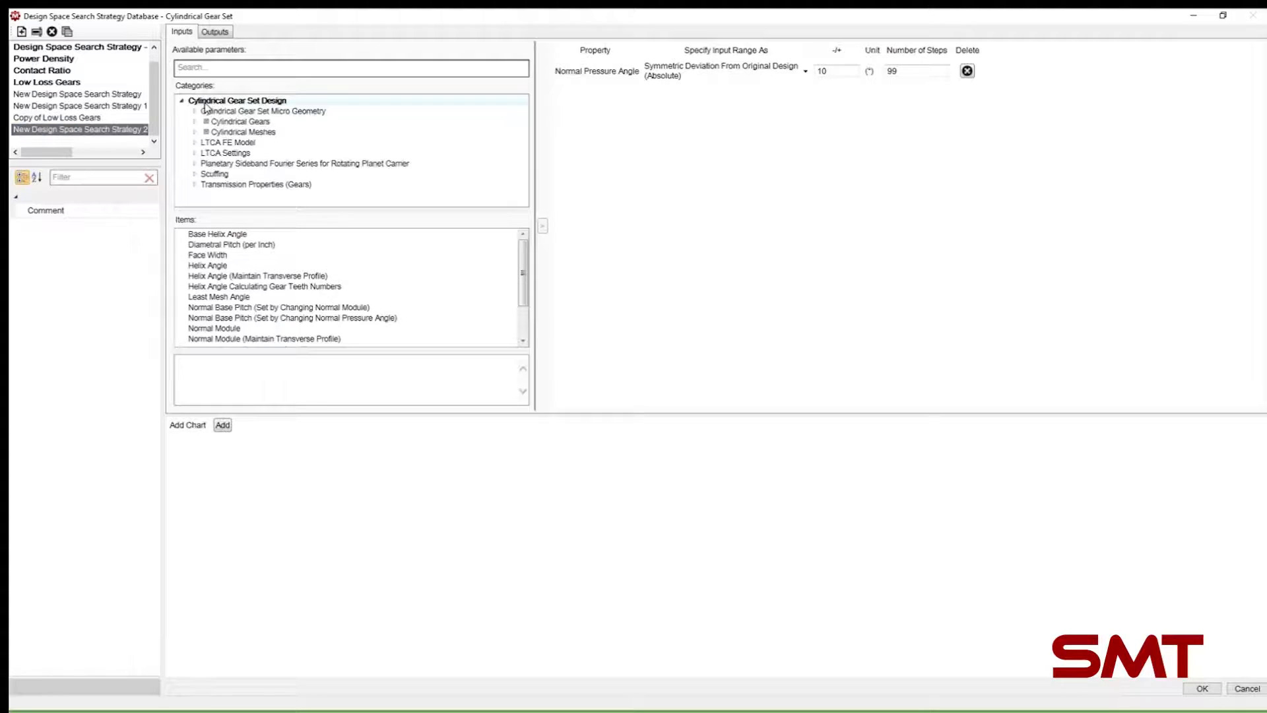
double_click(213, 266)
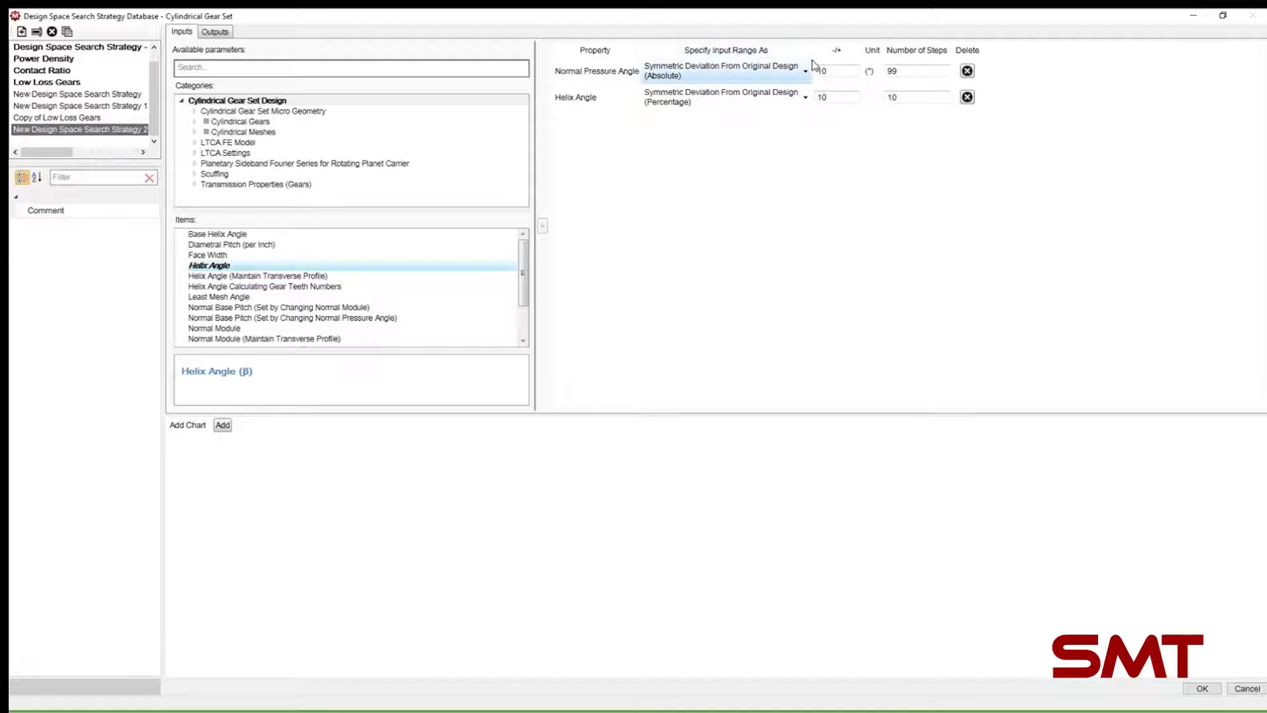
click(759, 95)
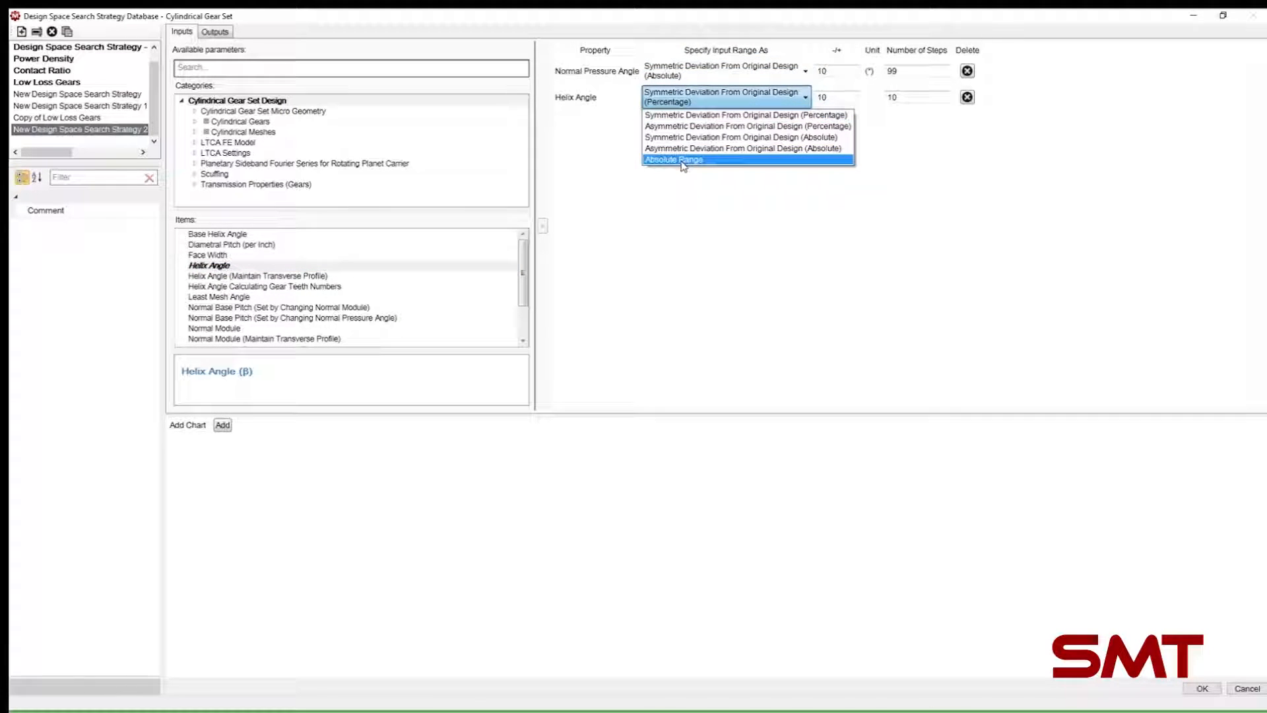
click(682, 159)
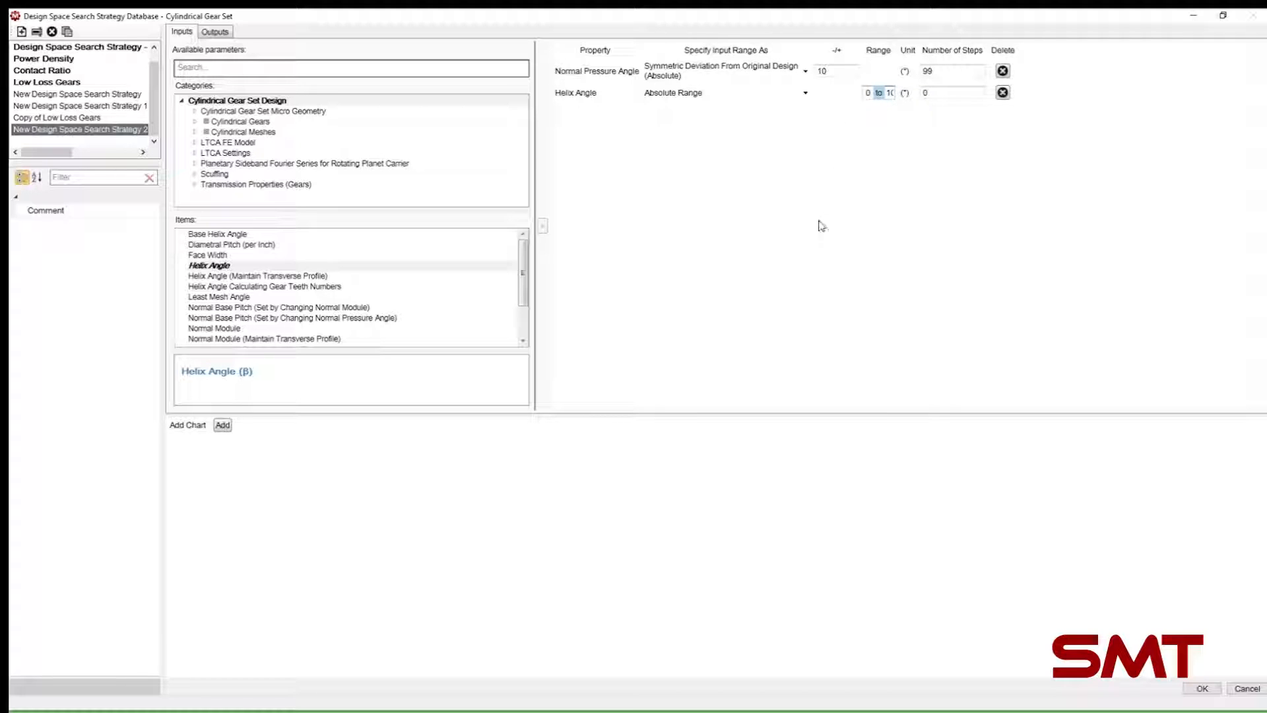
click(920, 205)
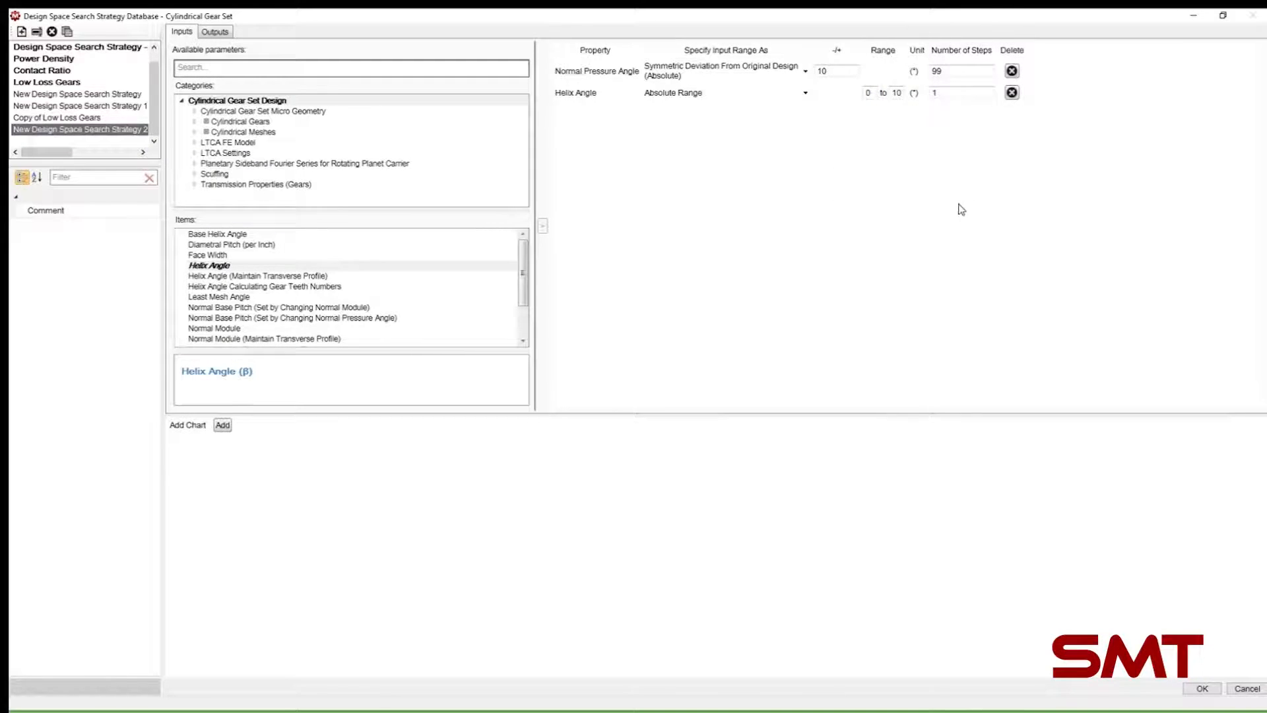
Step: Set the number of steps to 9 for both the Normal Pressure Angle and Helix Angle inputs
click(953, 70)
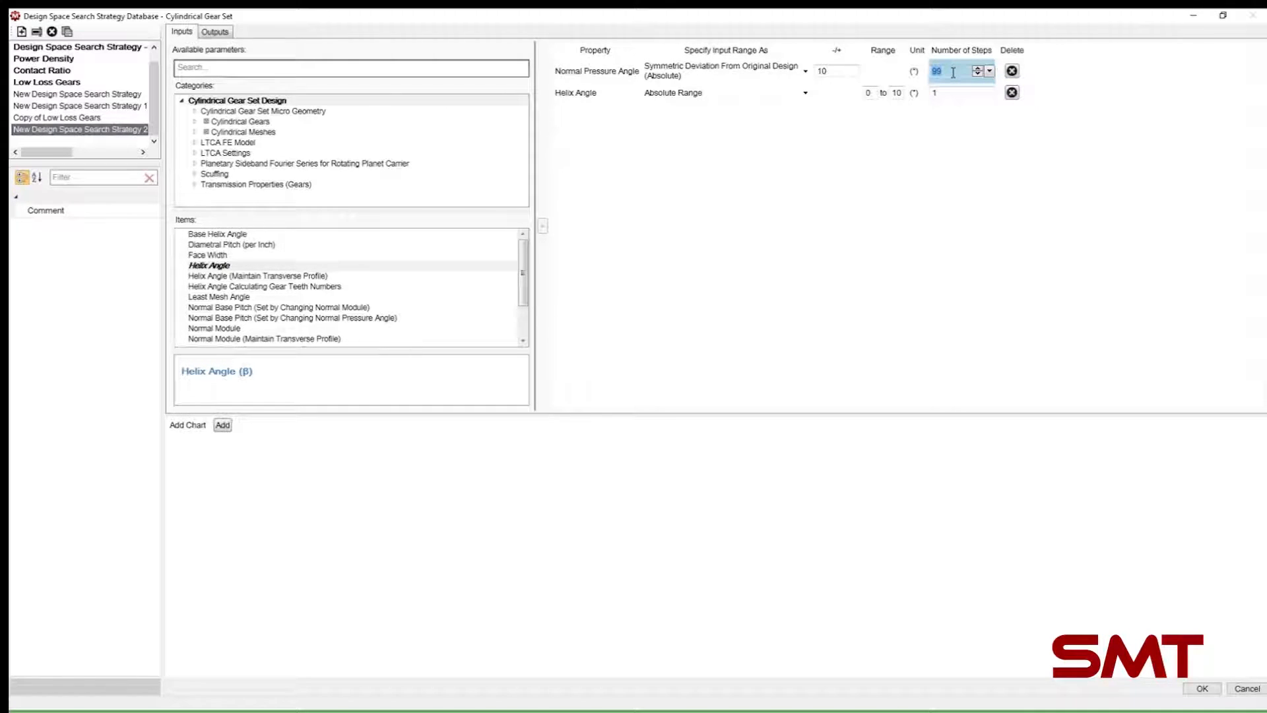
drag(953, 72, 956, 95)
click(906, 150)
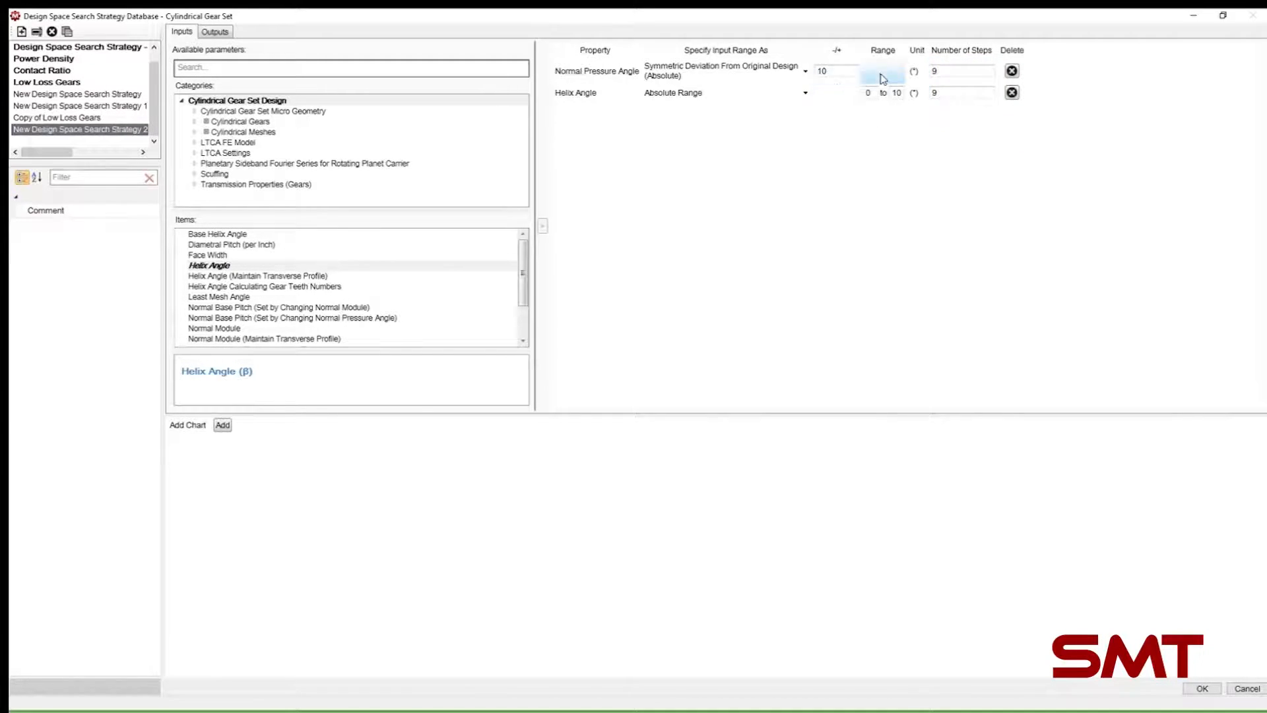
Step: Set the Normal Pressure Angle's deviation to 5°, keeping Symmetric Deviation From Original Design (Absolute) as its range type
click(741, 75)
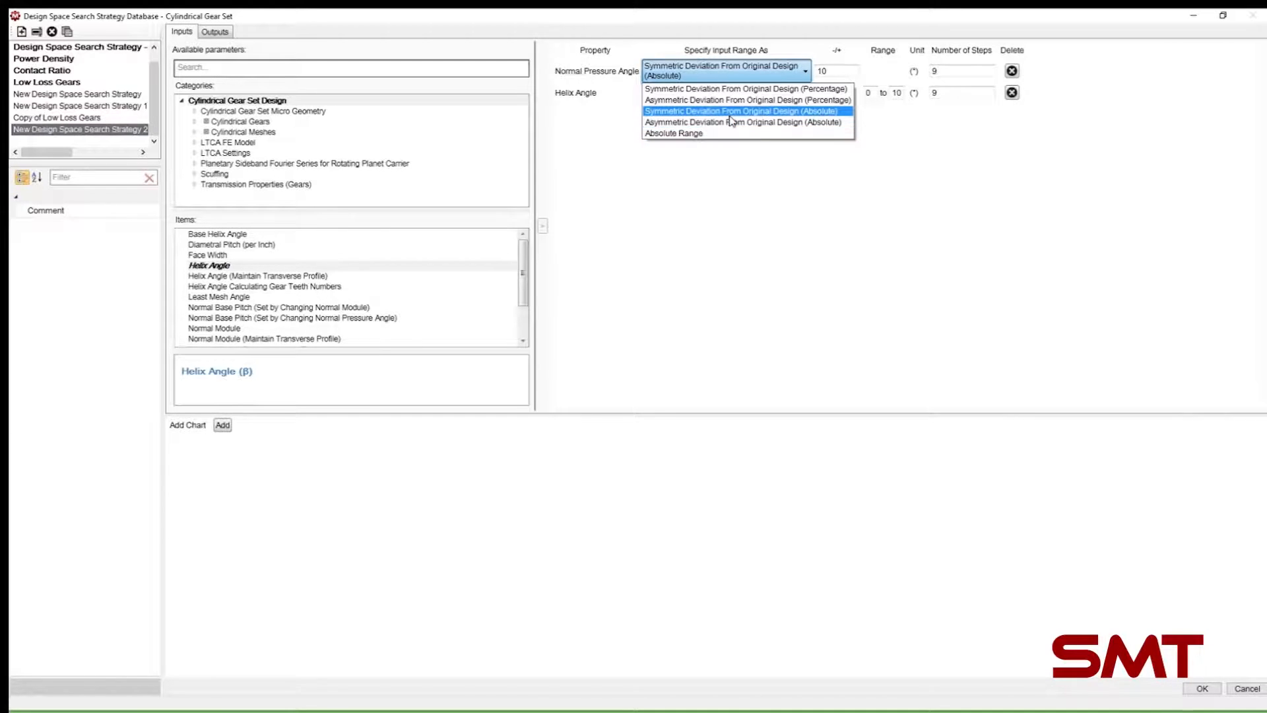
click(730, 113)
click(830, 71)
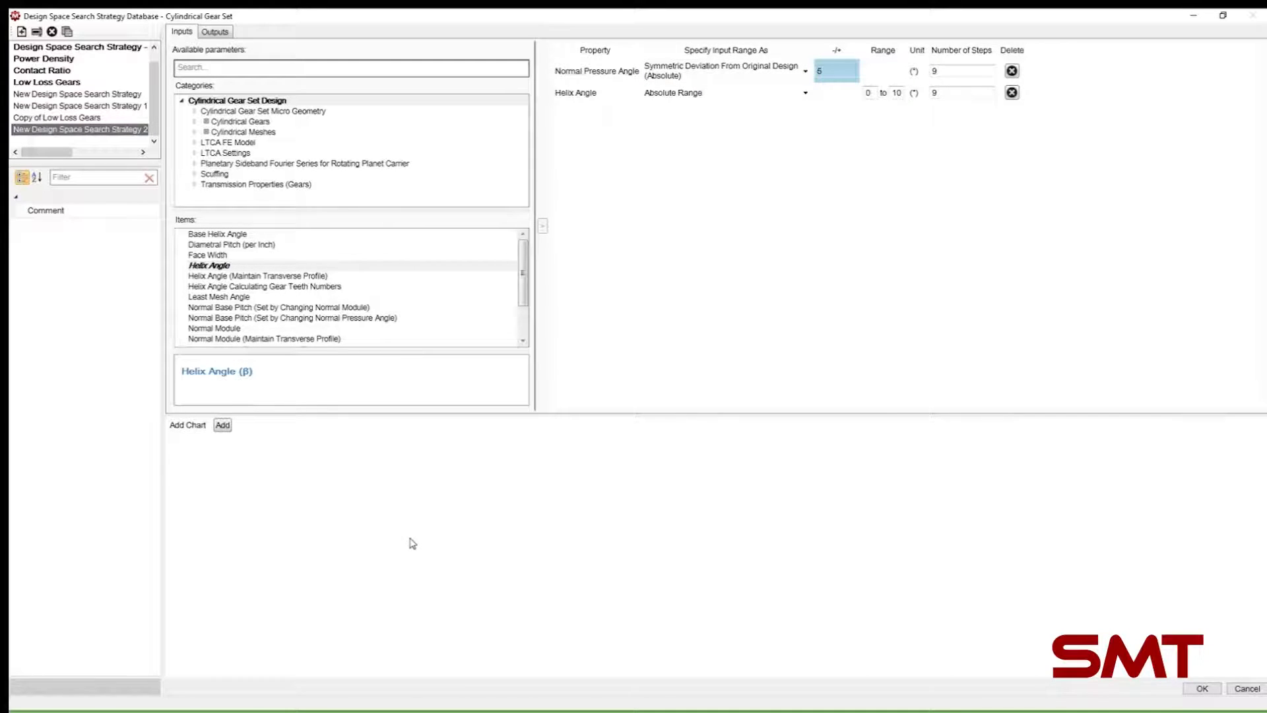
click(744, 300)
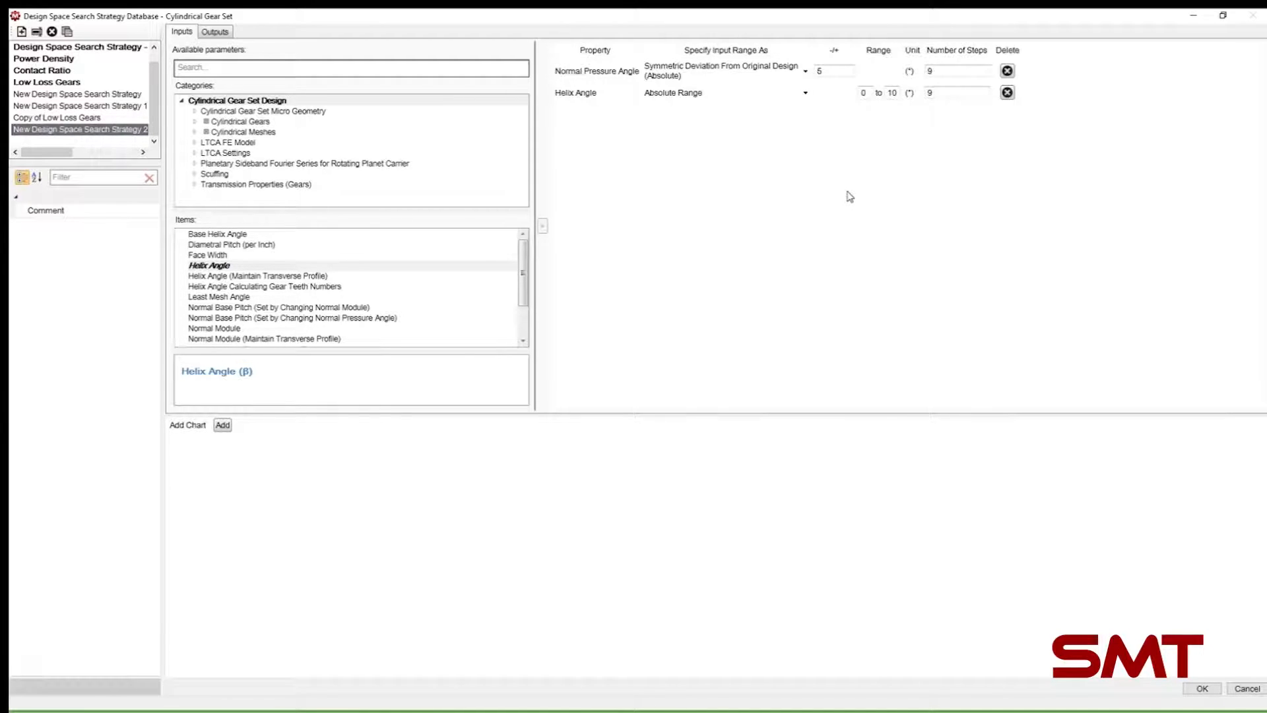
click(971, 77)
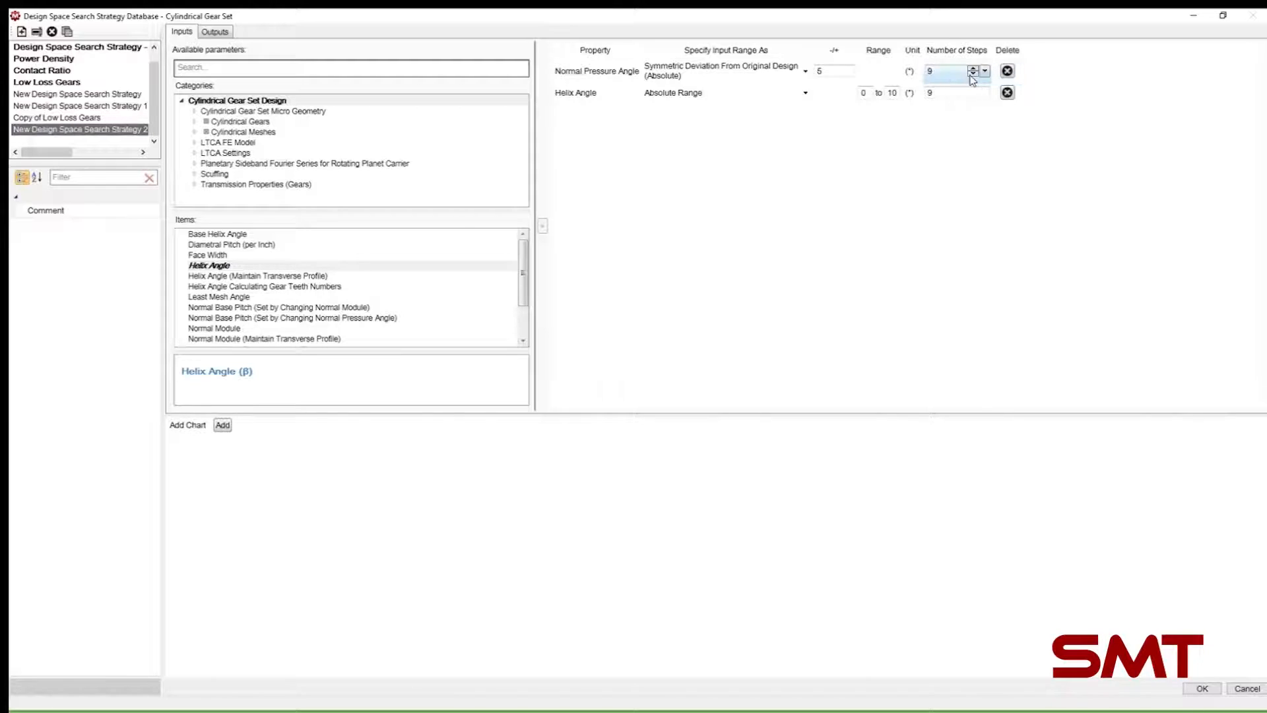
click(970, 93)
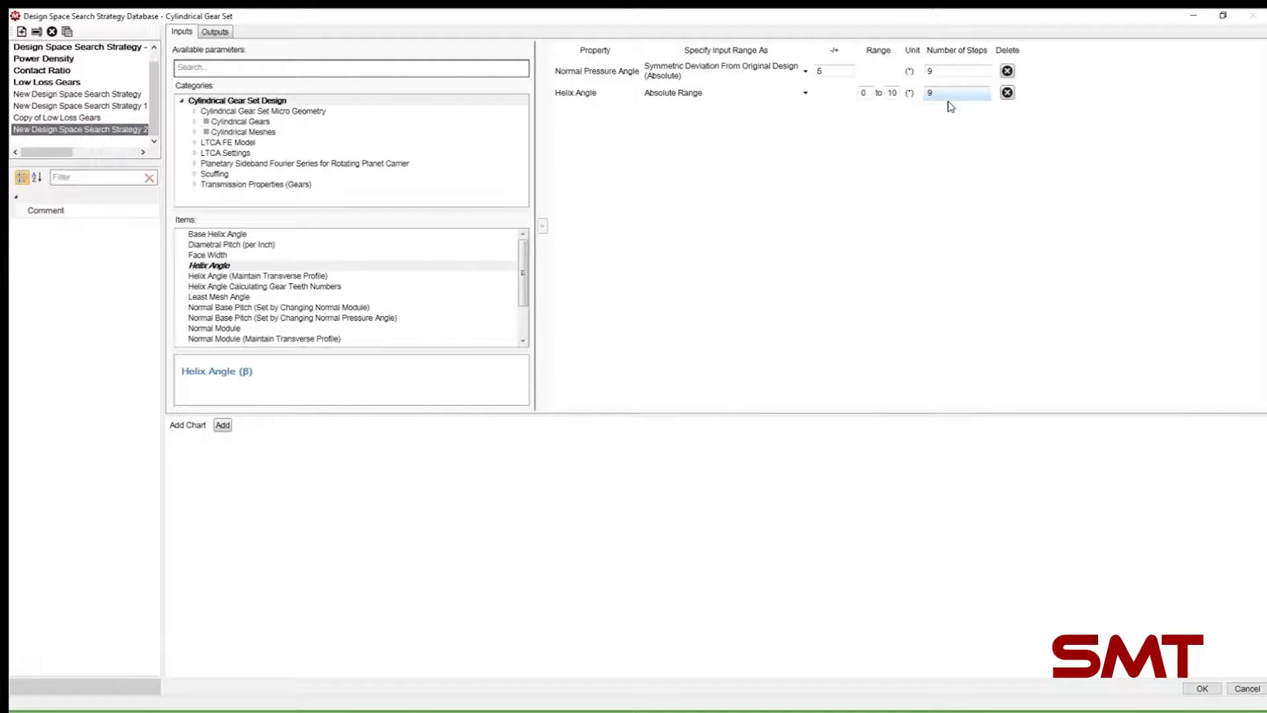
click(970, 111)
click(971, 93)
Step: Add a scatter chart to the search strategy with Total Gear Set Reliability as its Z-axis property
click(223, 426)
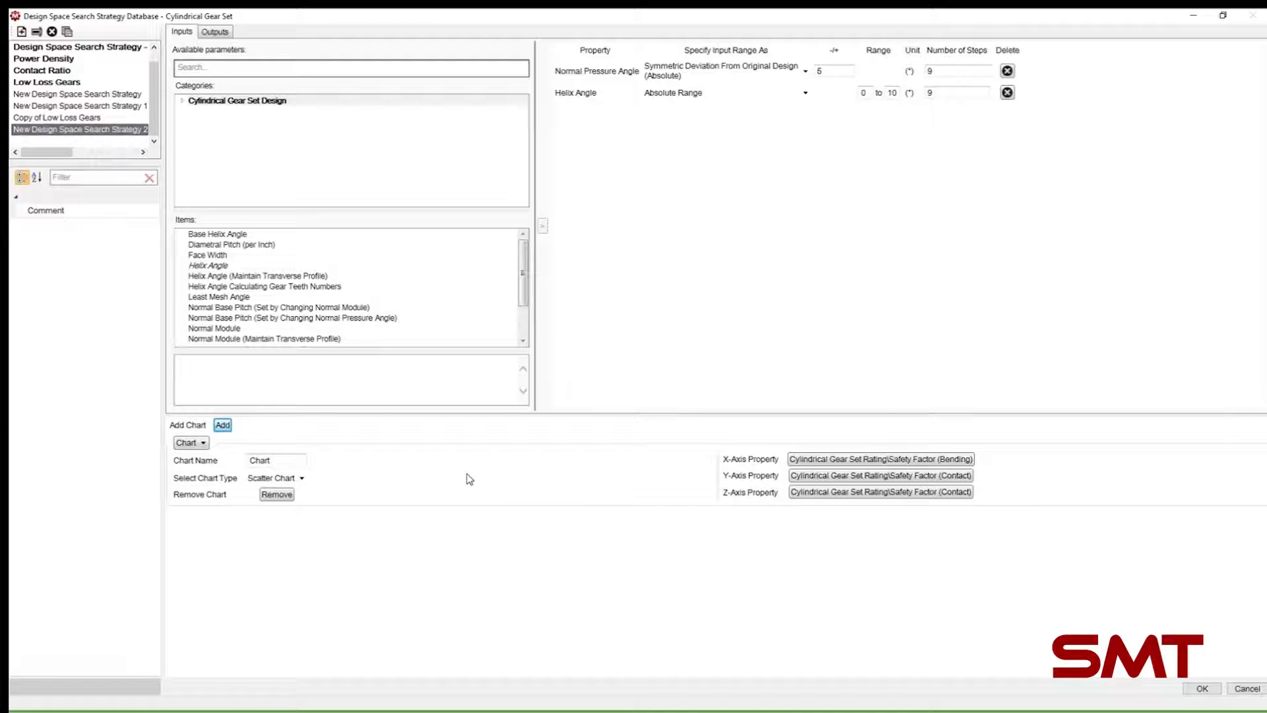
click(946, 492)
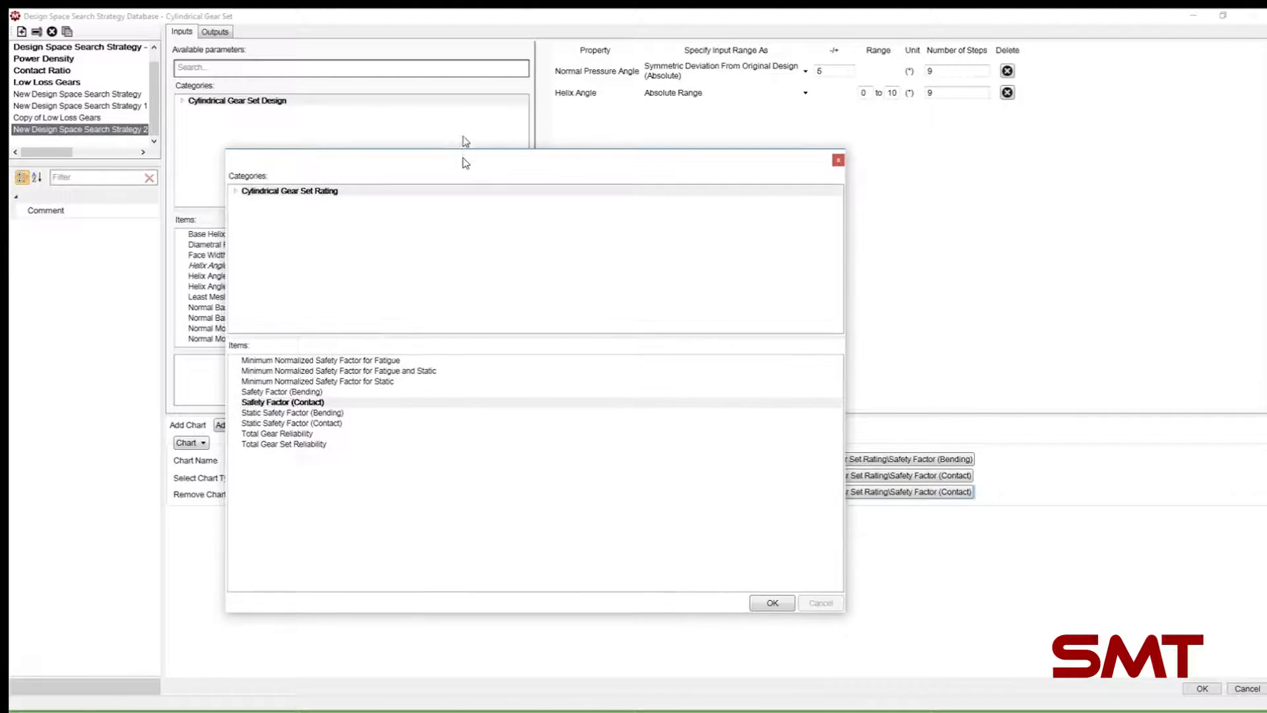
double_click(316, 160)
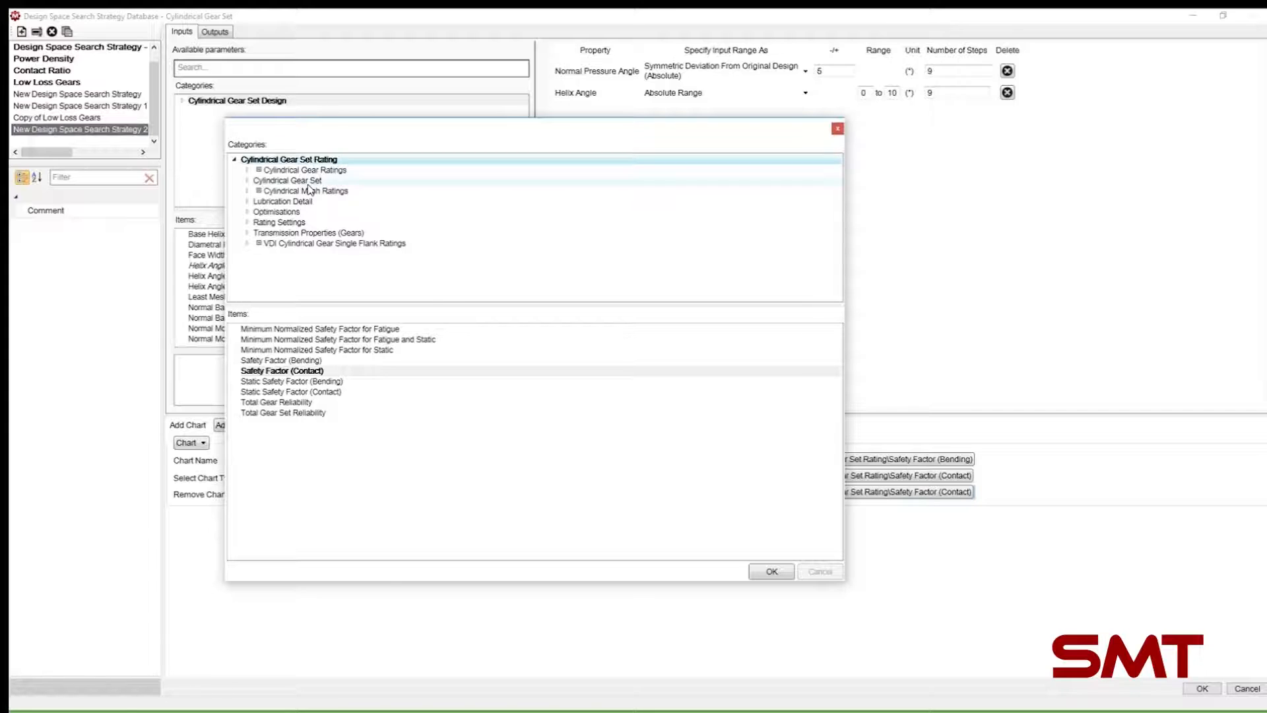
click(267, 413)
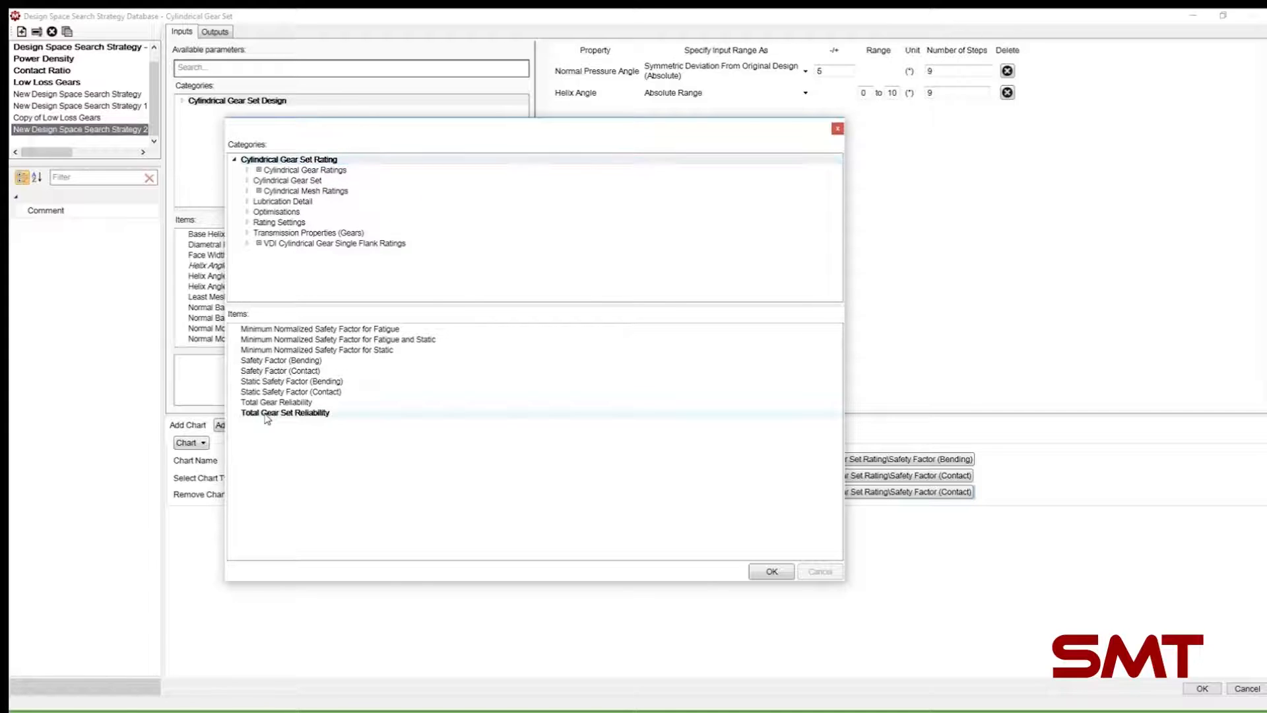
click(770, 572)
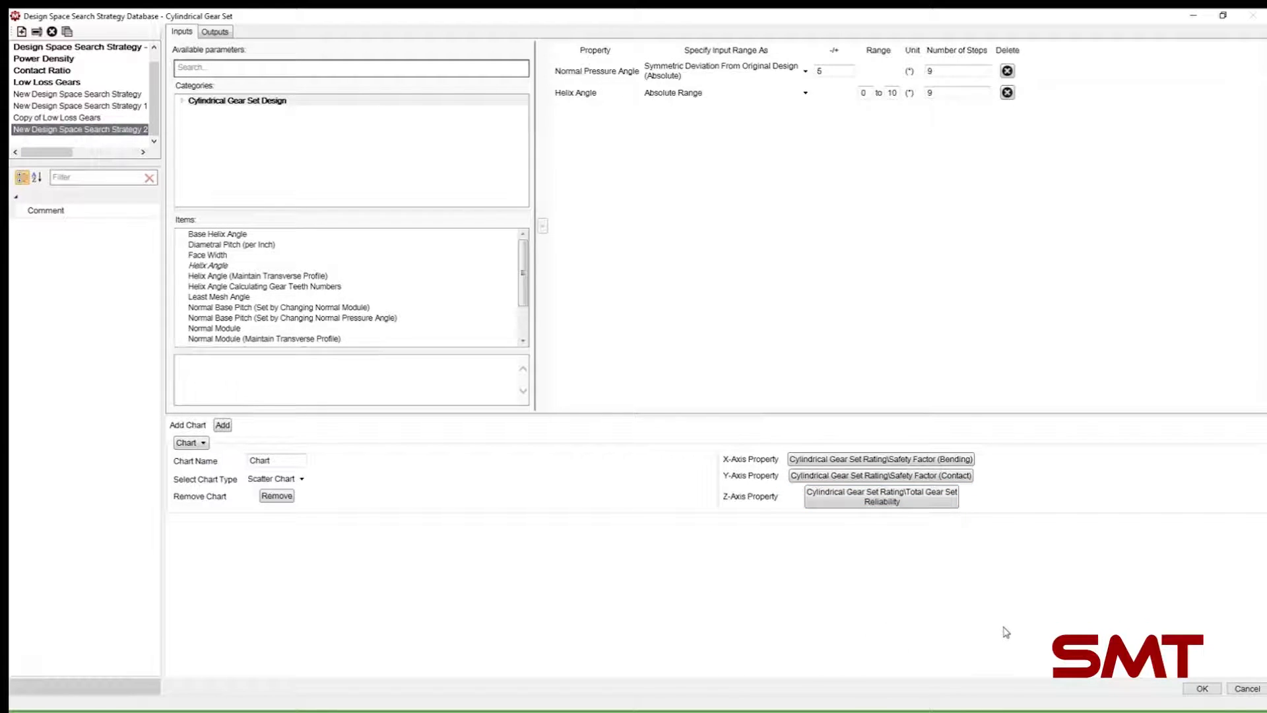
Step: Accept the edited search strategy and create its candidate designs
click(1202, 690)
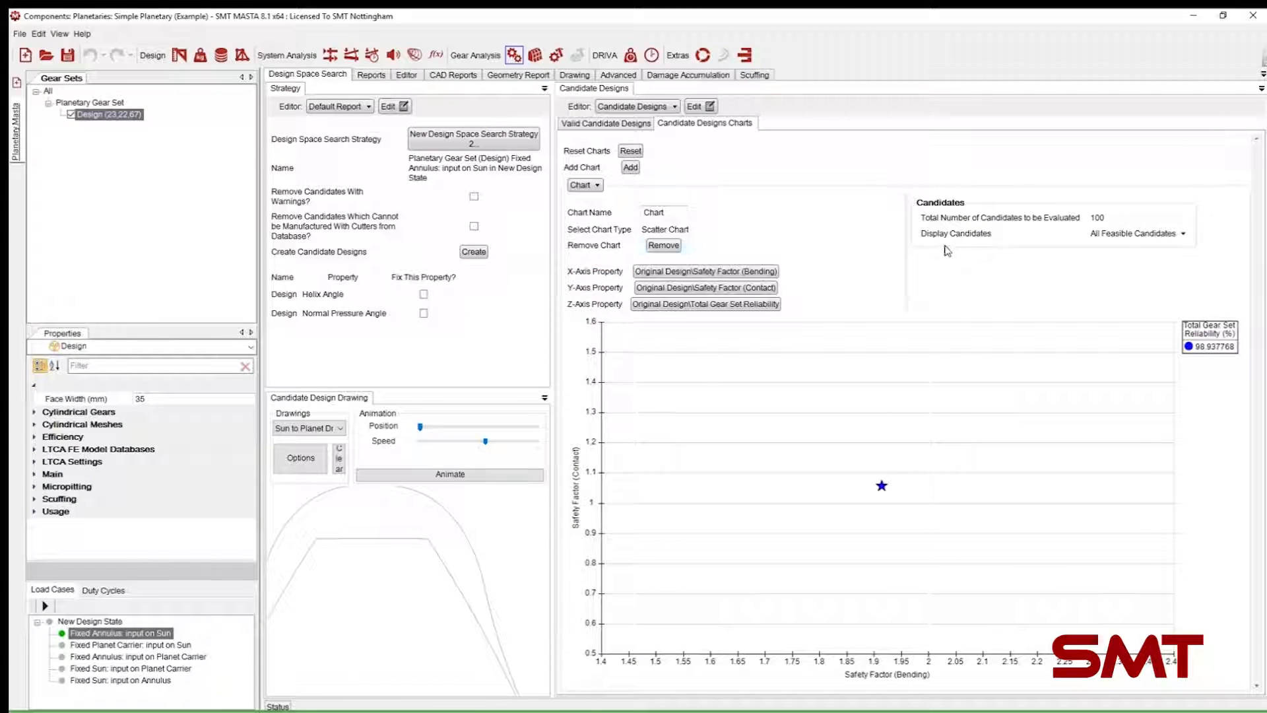
click(1124, 220)
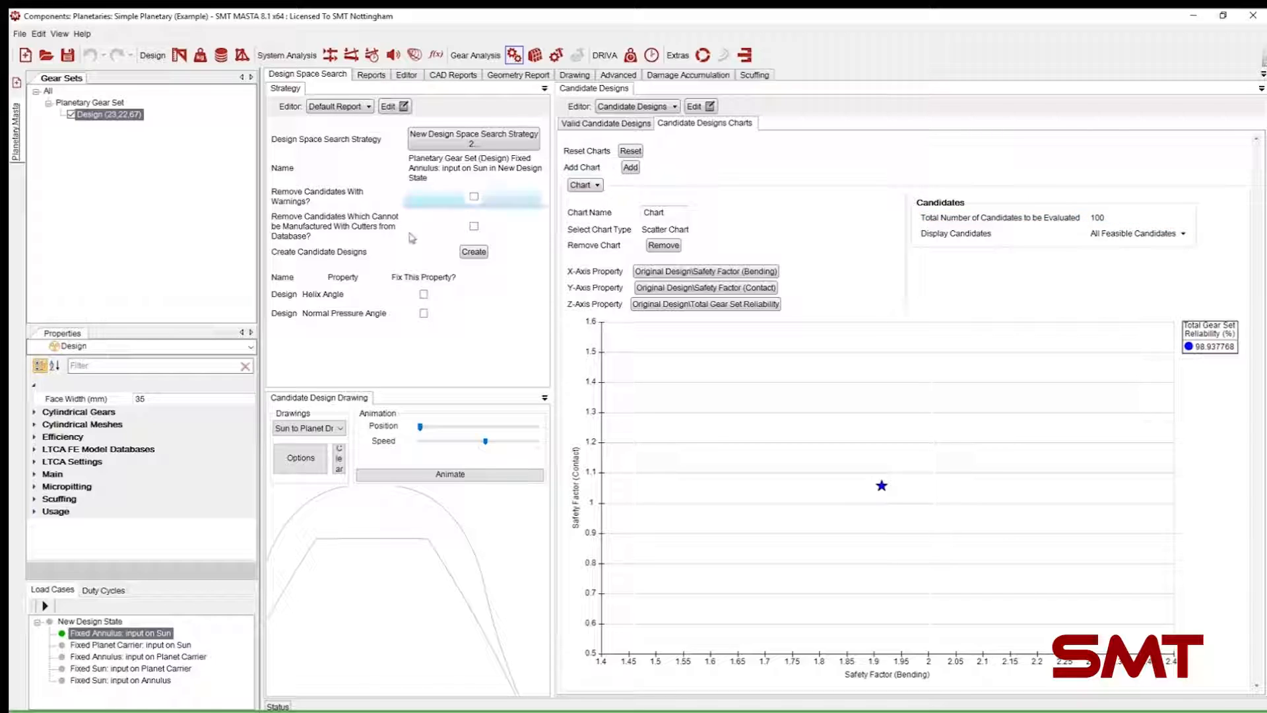
click(467, 252)
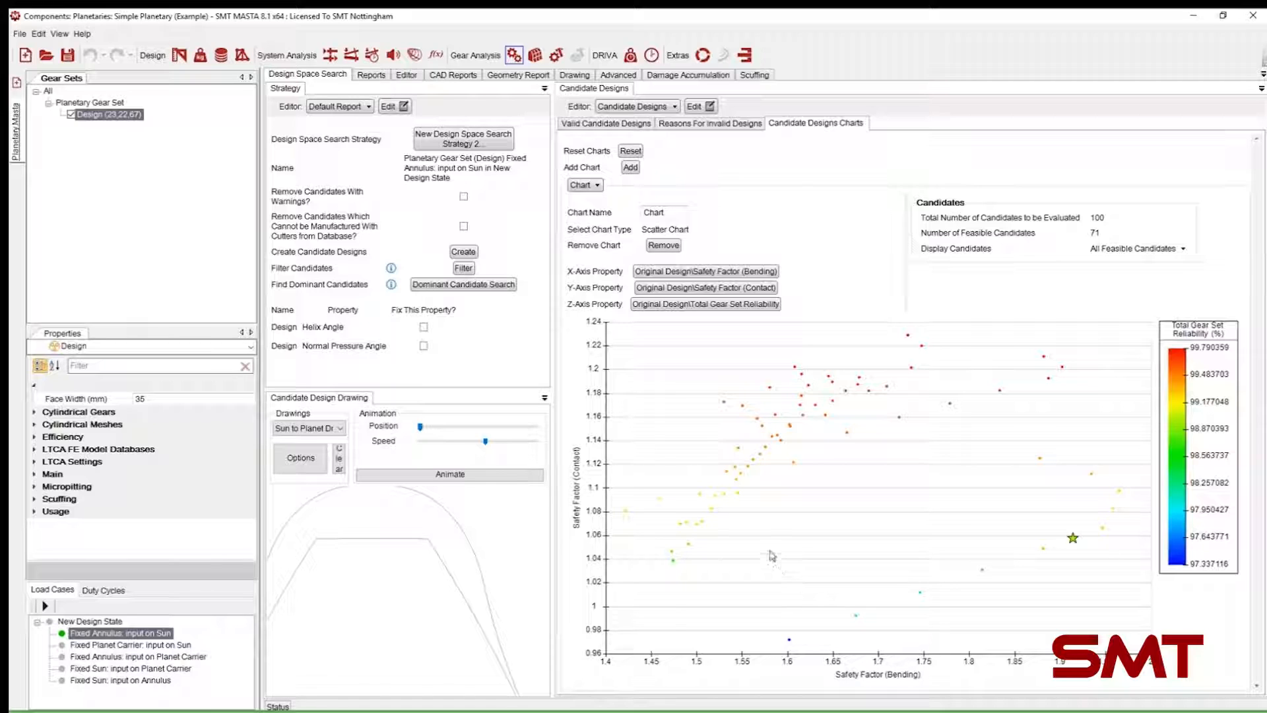
drag(748, 496, 1147, 675)
drag(1080, 343, 1024, 389)
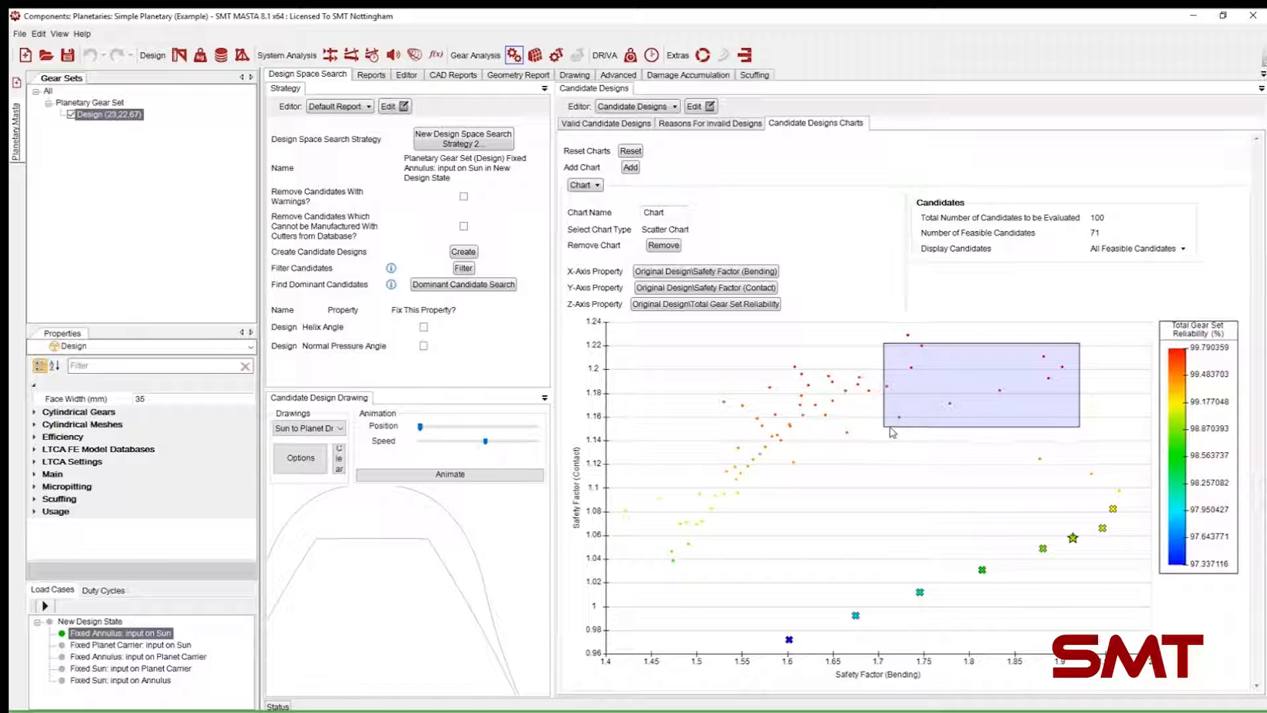
click(841, 485)
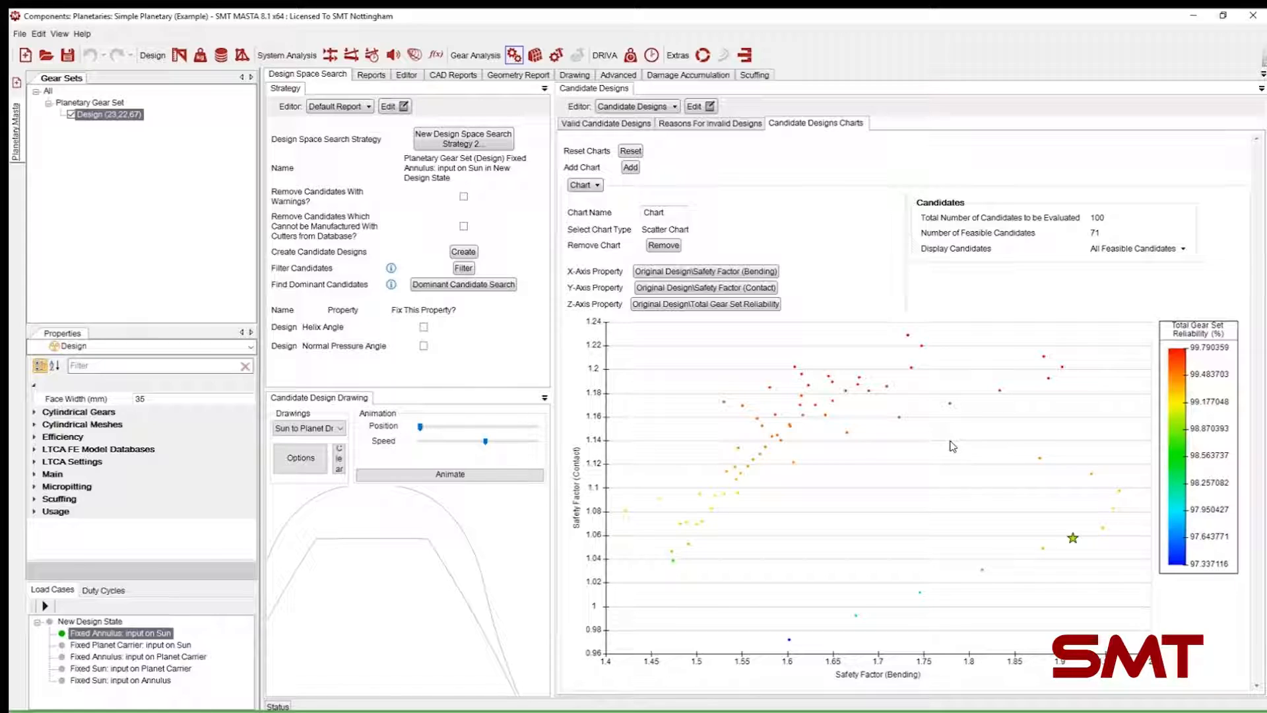
Step: Select the separate curve of candidates in the chart that runs through the original design, including its low contact safety factor end
drag(951, 440, 1145, 588)
right_click(936, 586)
click(938, 572)
drag(939, 574, 785, 659)
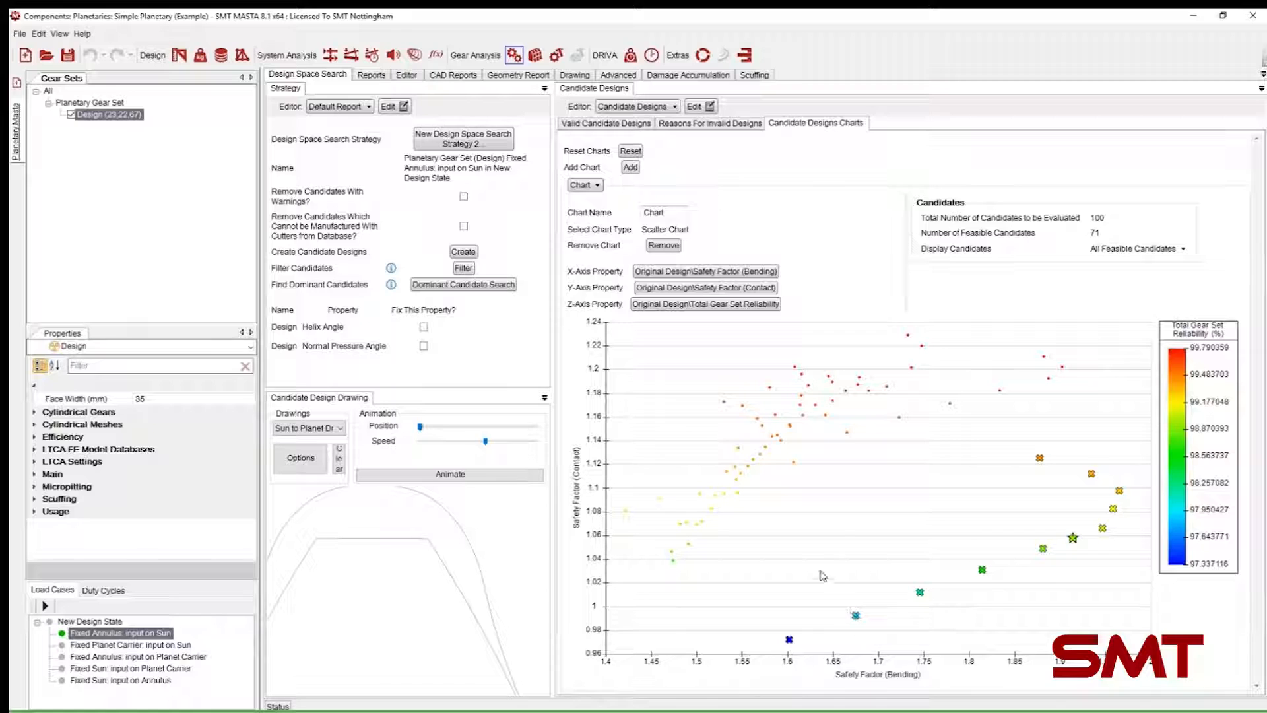
Step: Restrict the valid candidate designs table to Candidates Selected in Chart
click(592, 125)
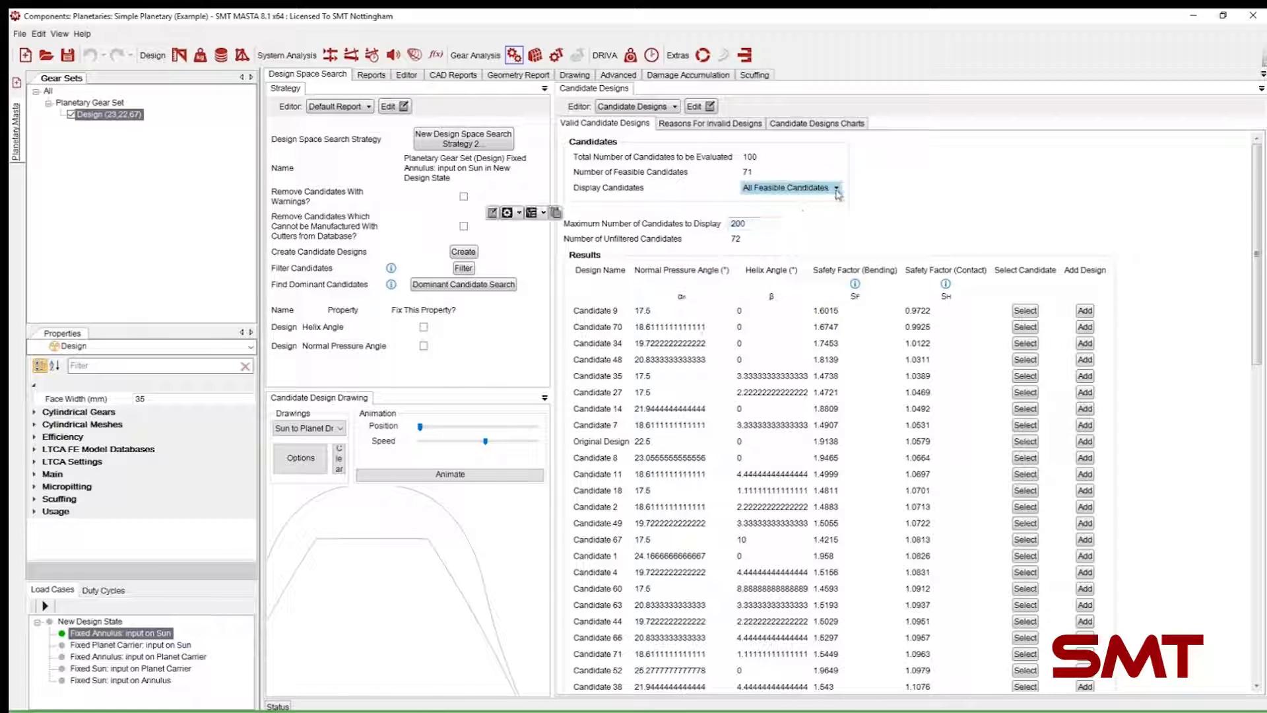
click(835, 189)
click(811, 212)
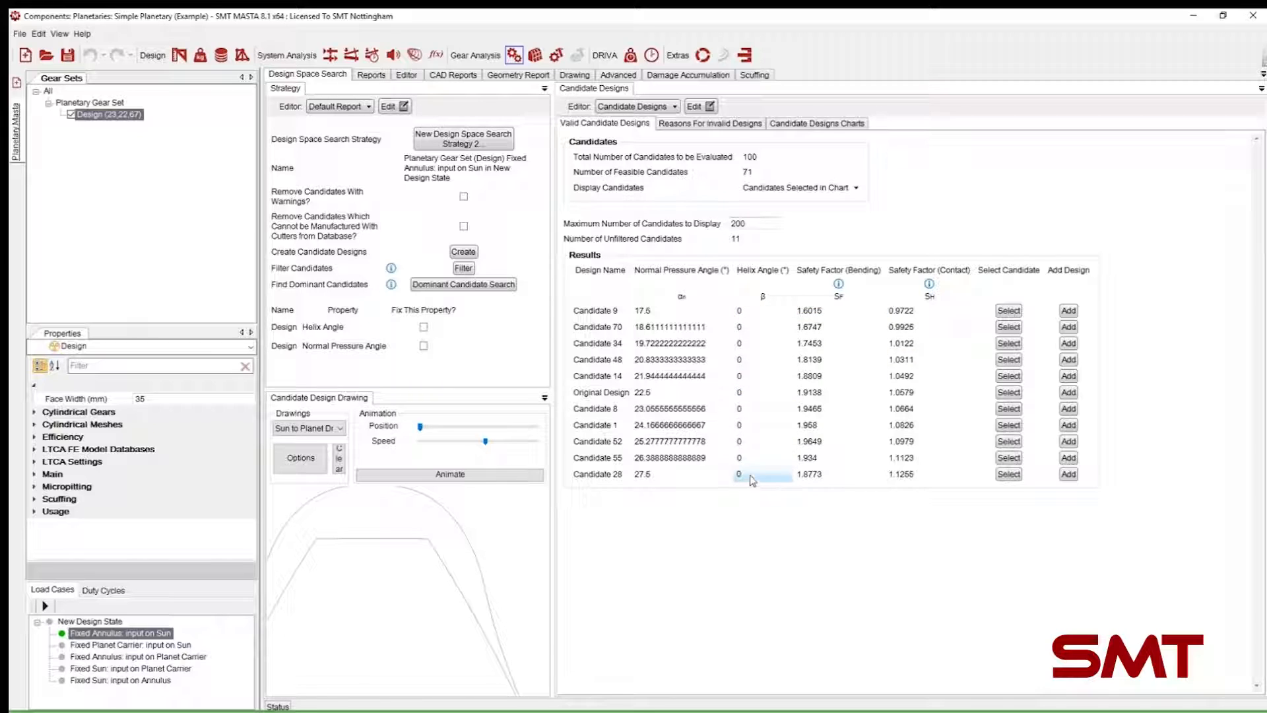
Step: Check the helix angles of the chart-selected candidates, and sort them by descending bending and then descending contact safety factor
drag(765, 311, 738, 474)
click(747, 514)
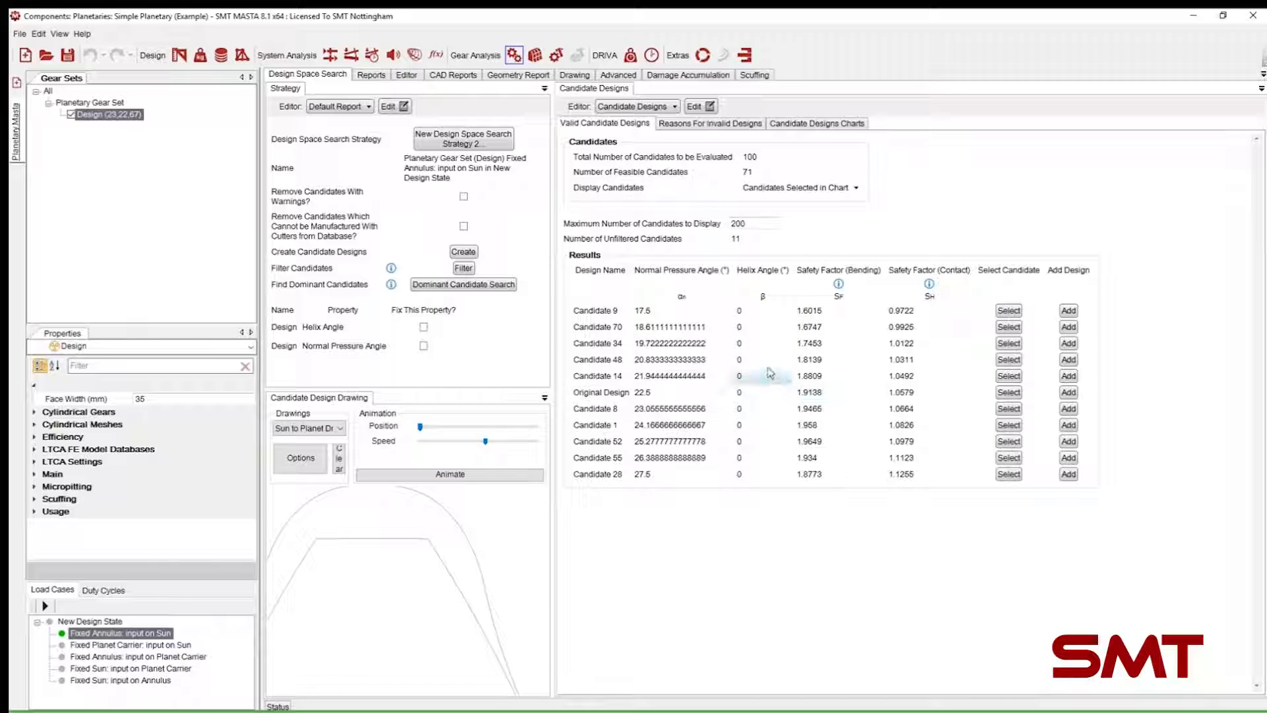
mouse_move(809, 272)
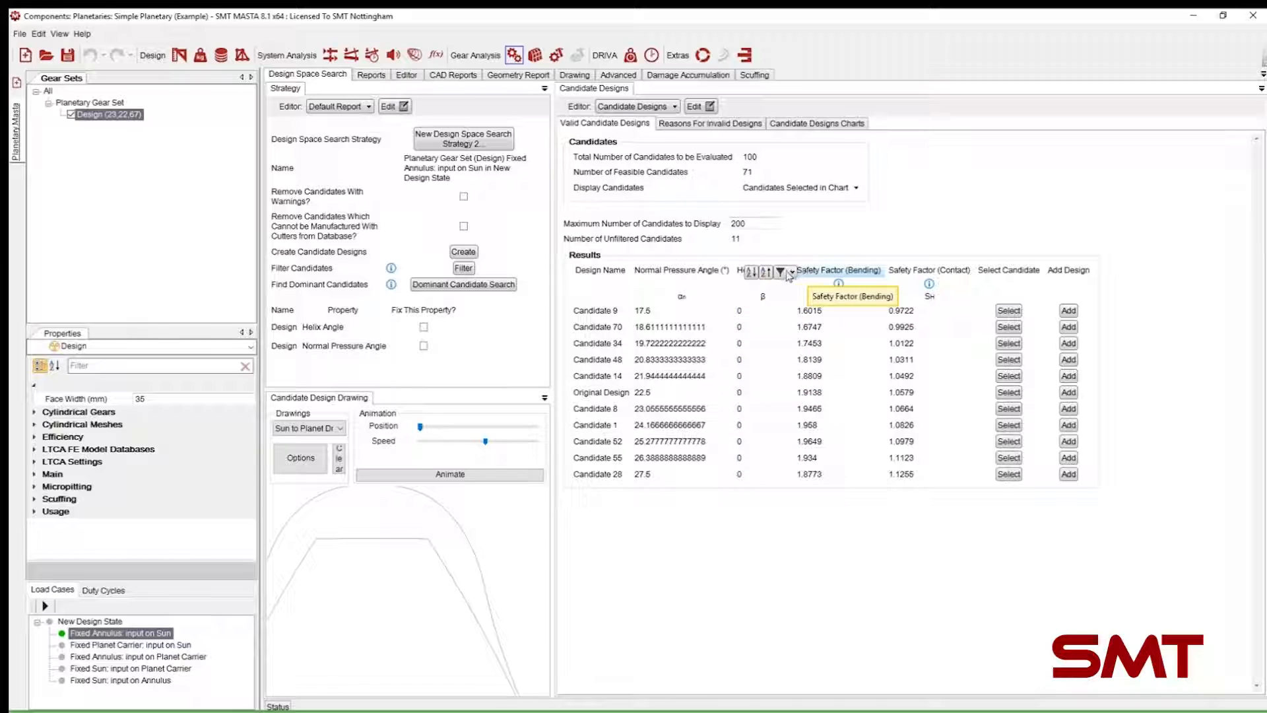
click(766, 273)
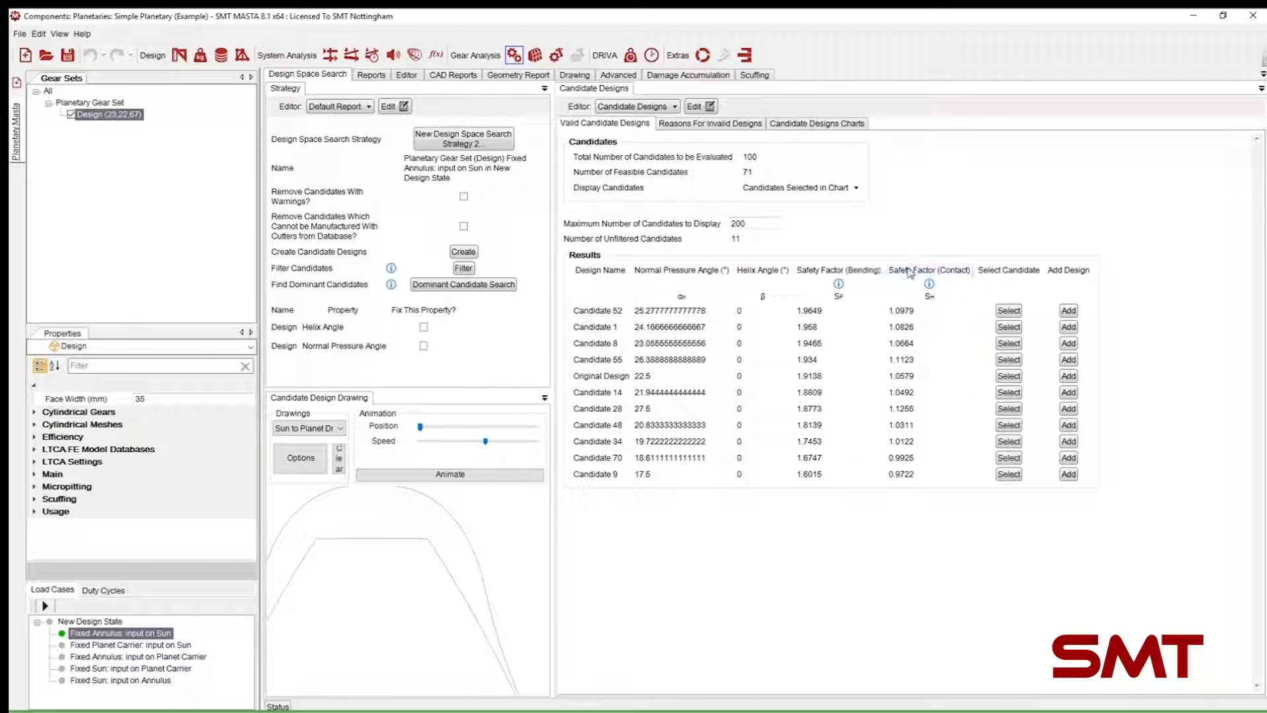
click(857, 272)
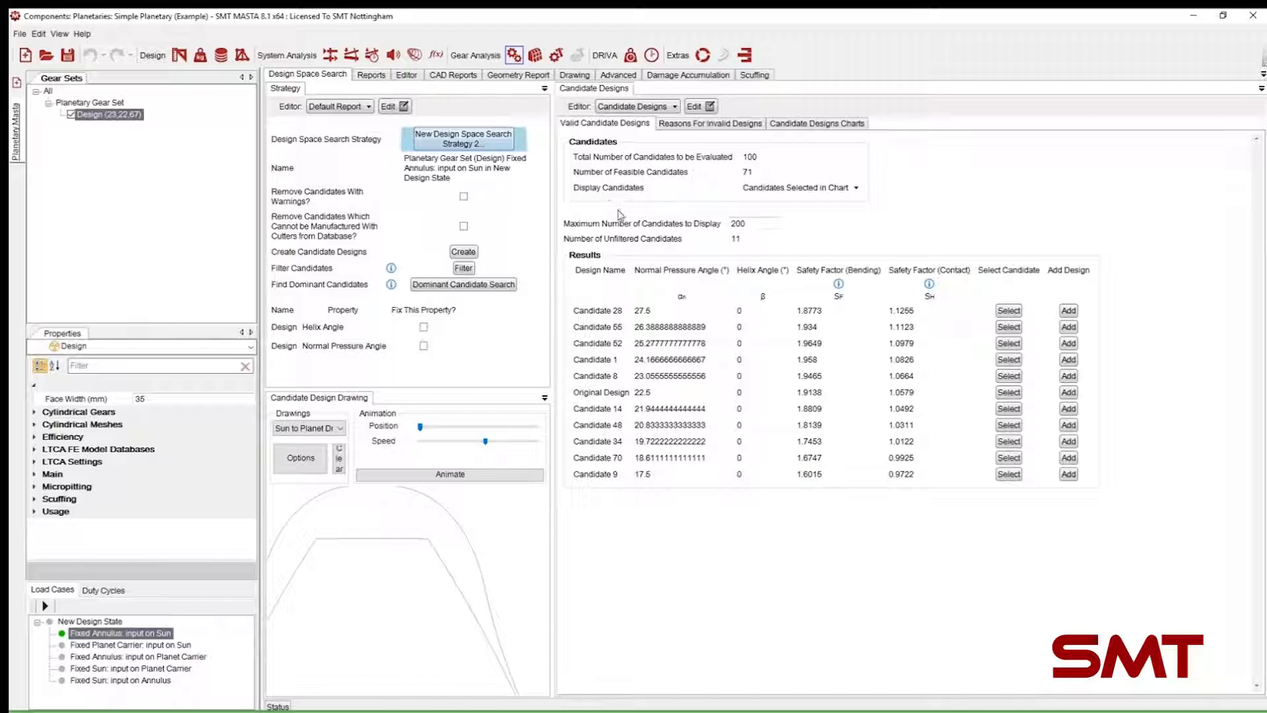
Step: Add the Cylindrical Gears Number of Teeth as an input to New Design Space Search Strategy 2 and accept the strategy
drag(616, 639, 619, 400)
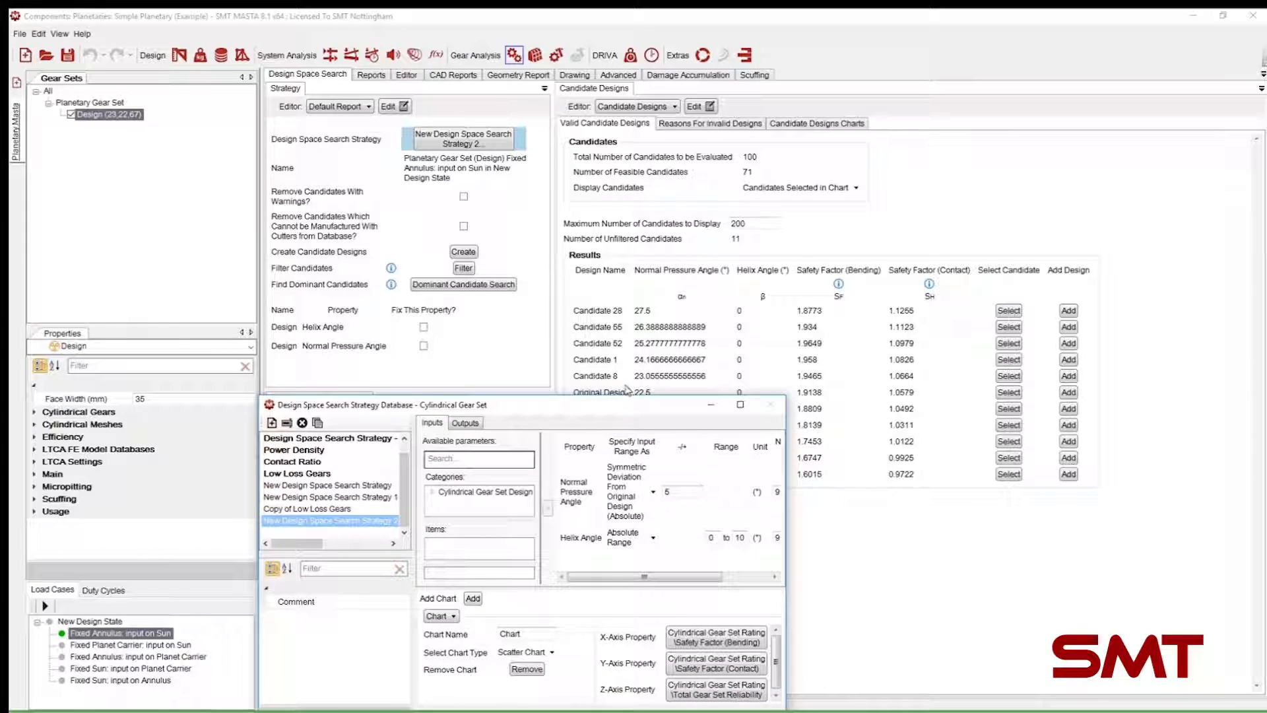
drag(631, 409, 653, 2)
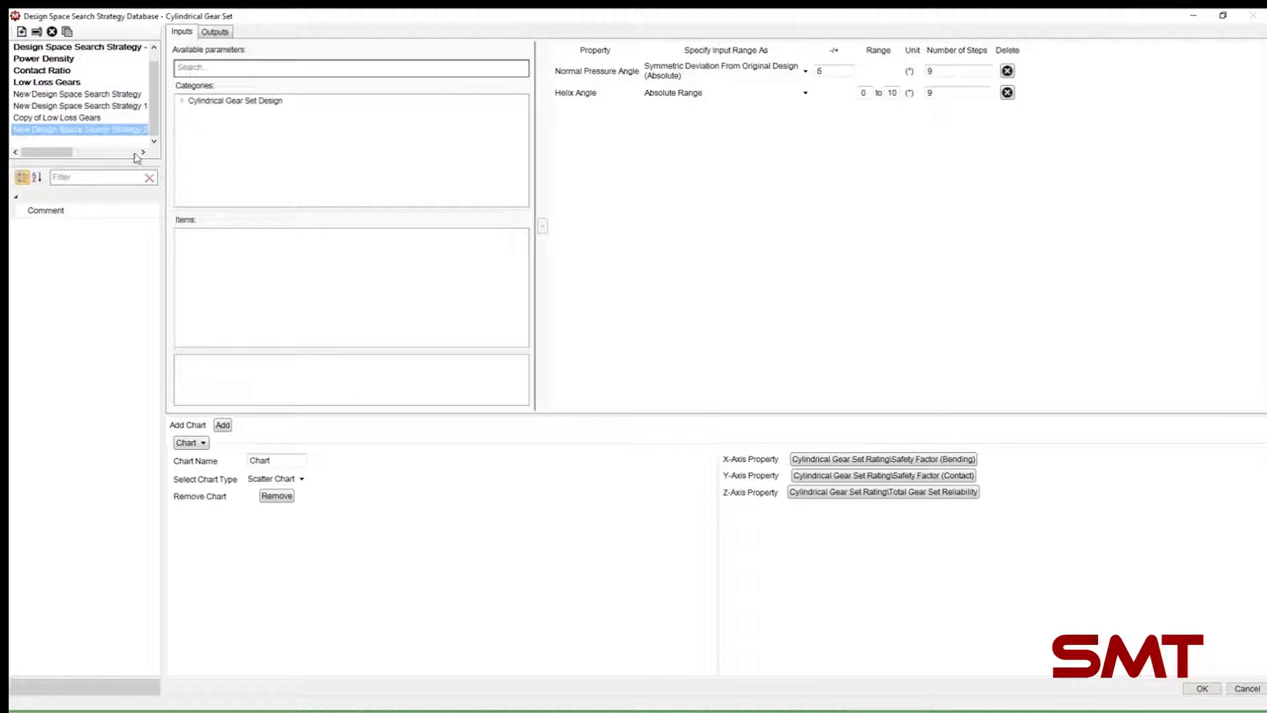
double_click(232, 101)
click(239, 122)
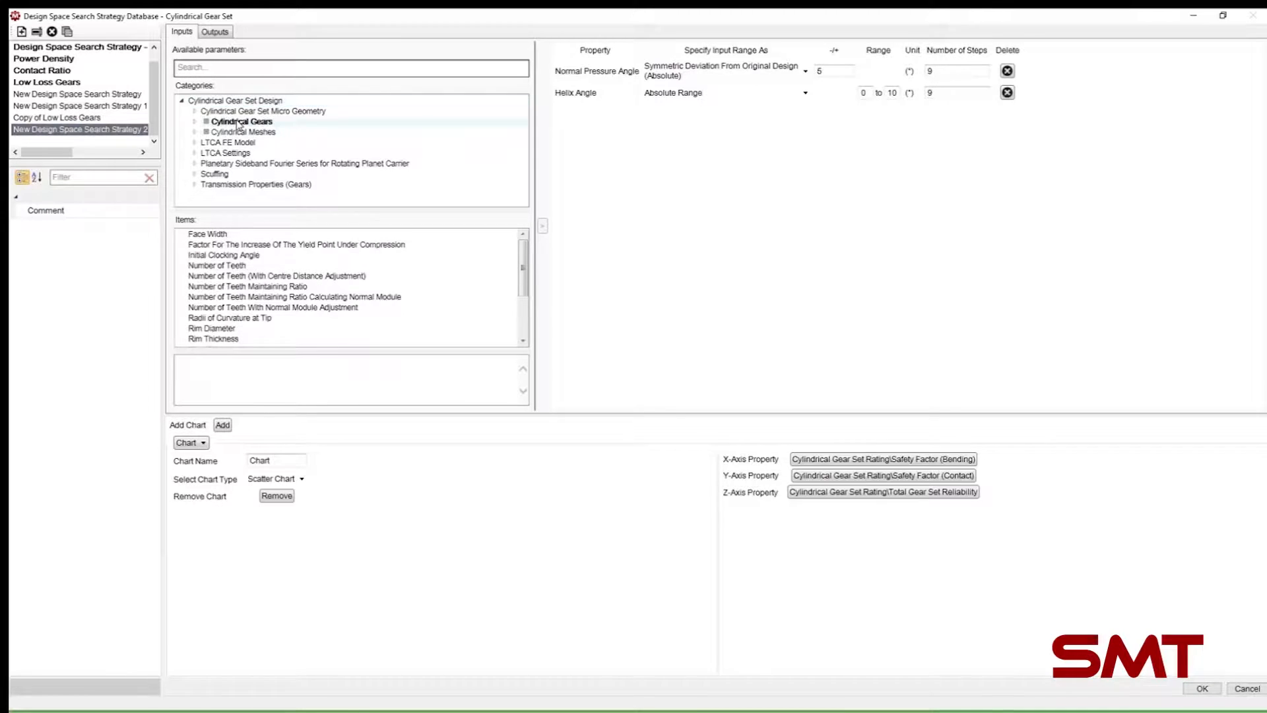
double_click(258, 266)
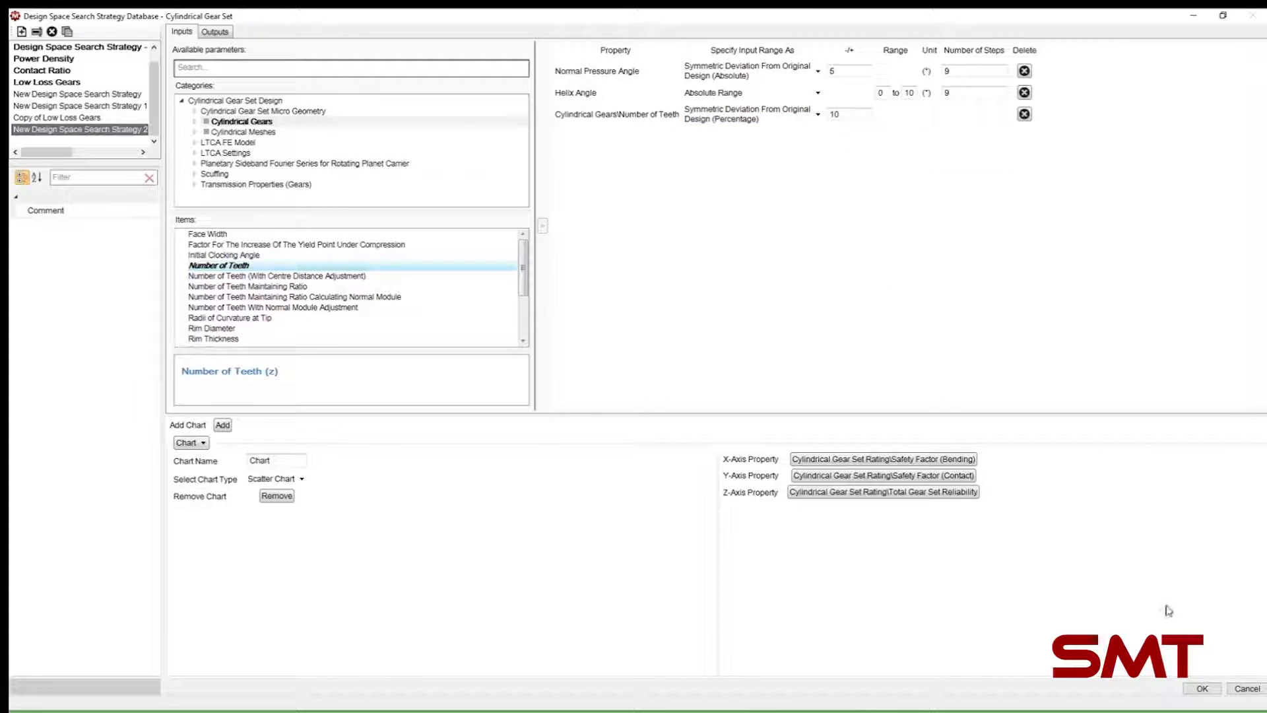
click(1200, 688)
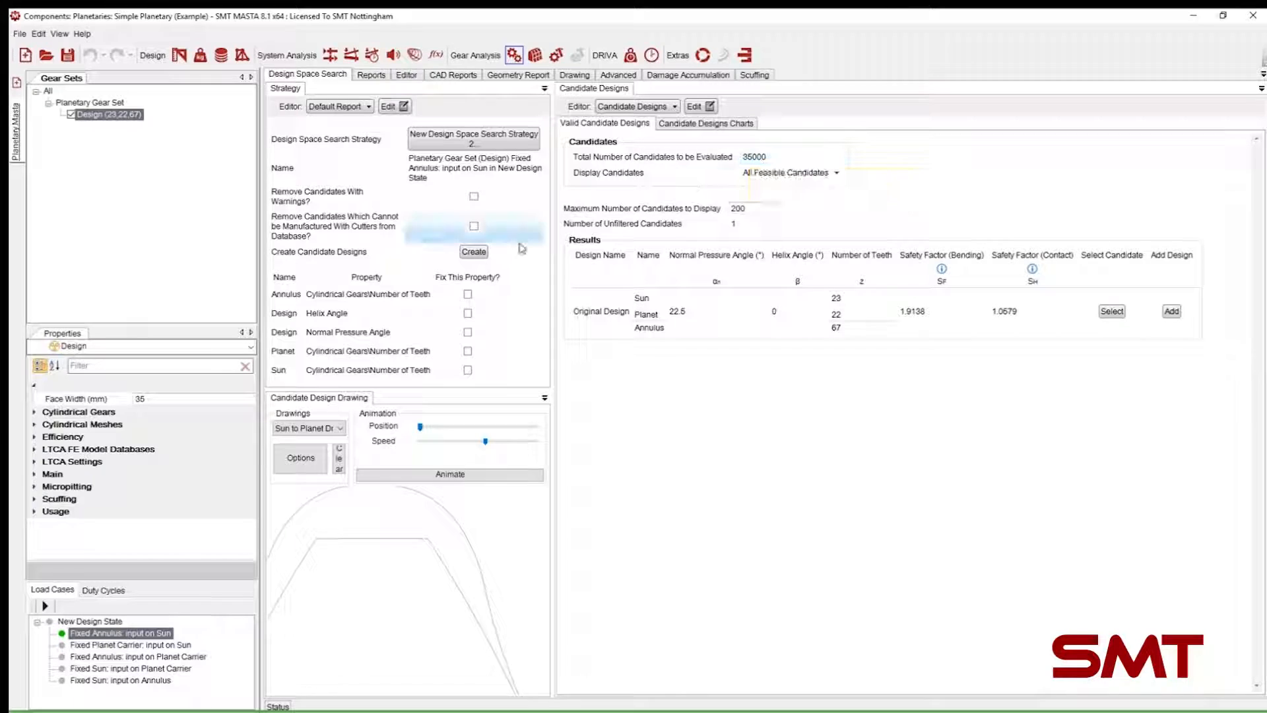
Step: Fix the number of teeth on the annulus and planet gears, and create the candidate designs with the sun's teeth left variable
click(468, 296)
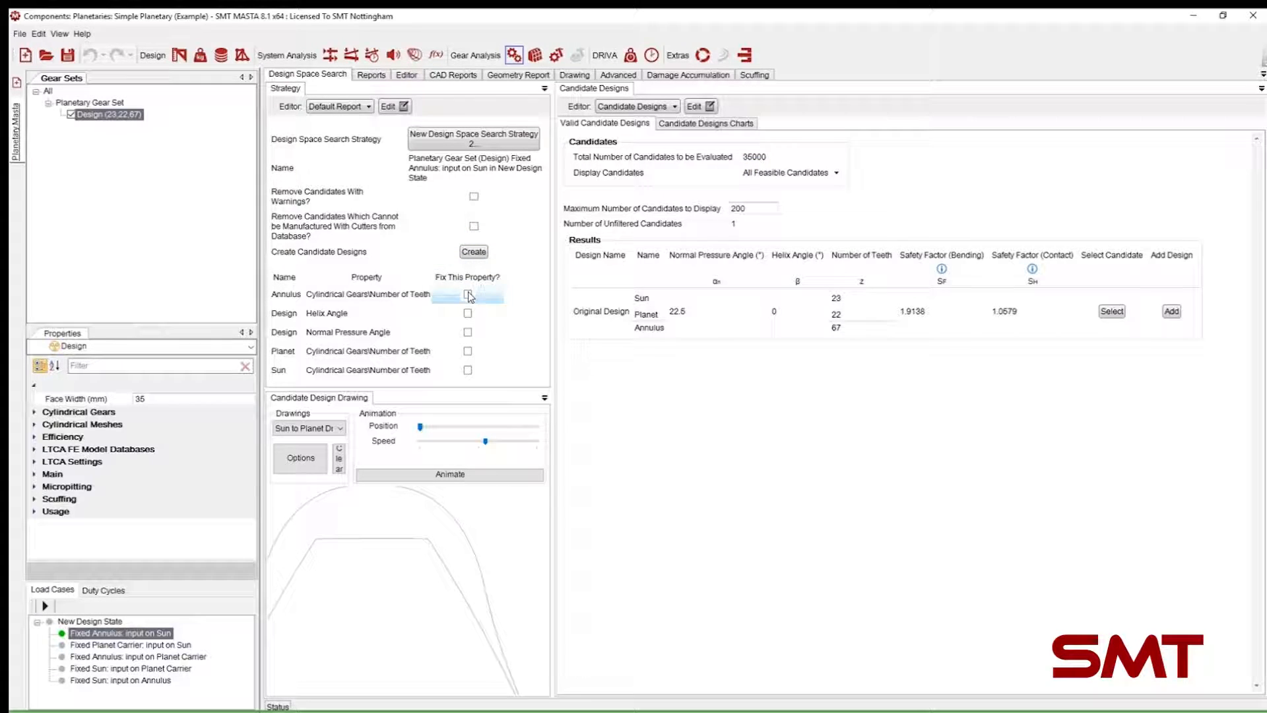
click(469, 295)
click(466, 351)
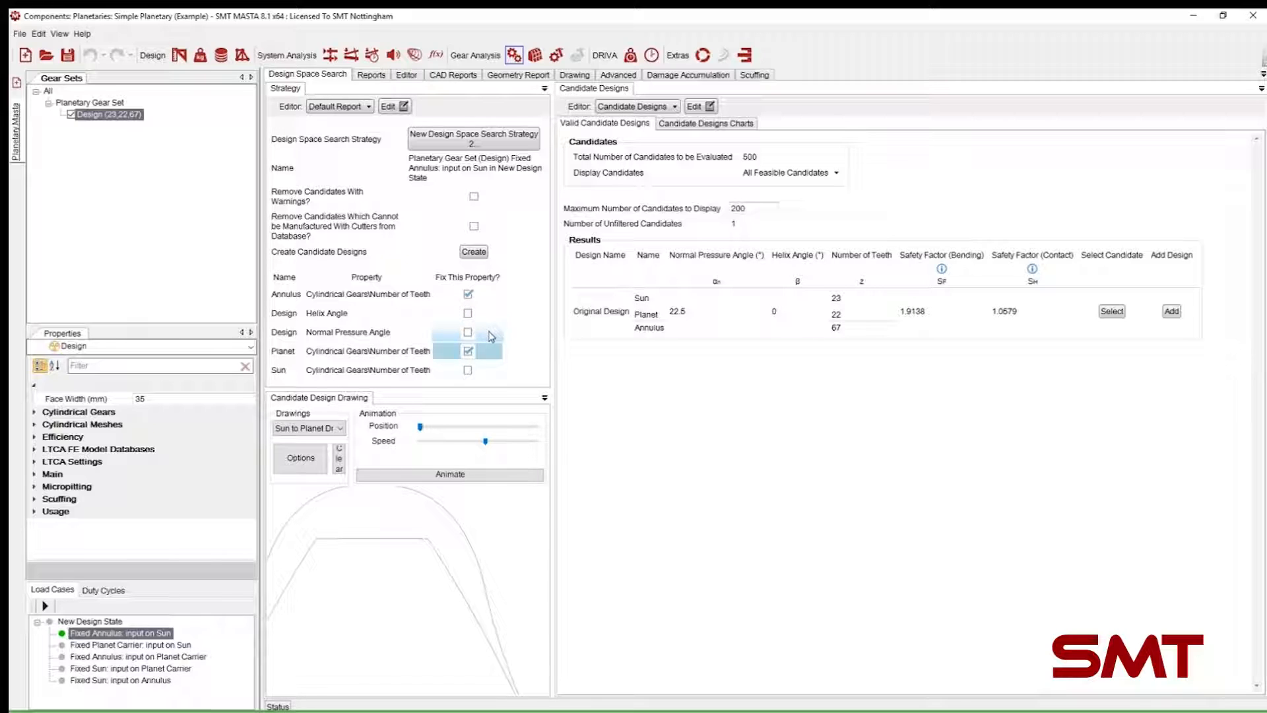
click(750, 160)
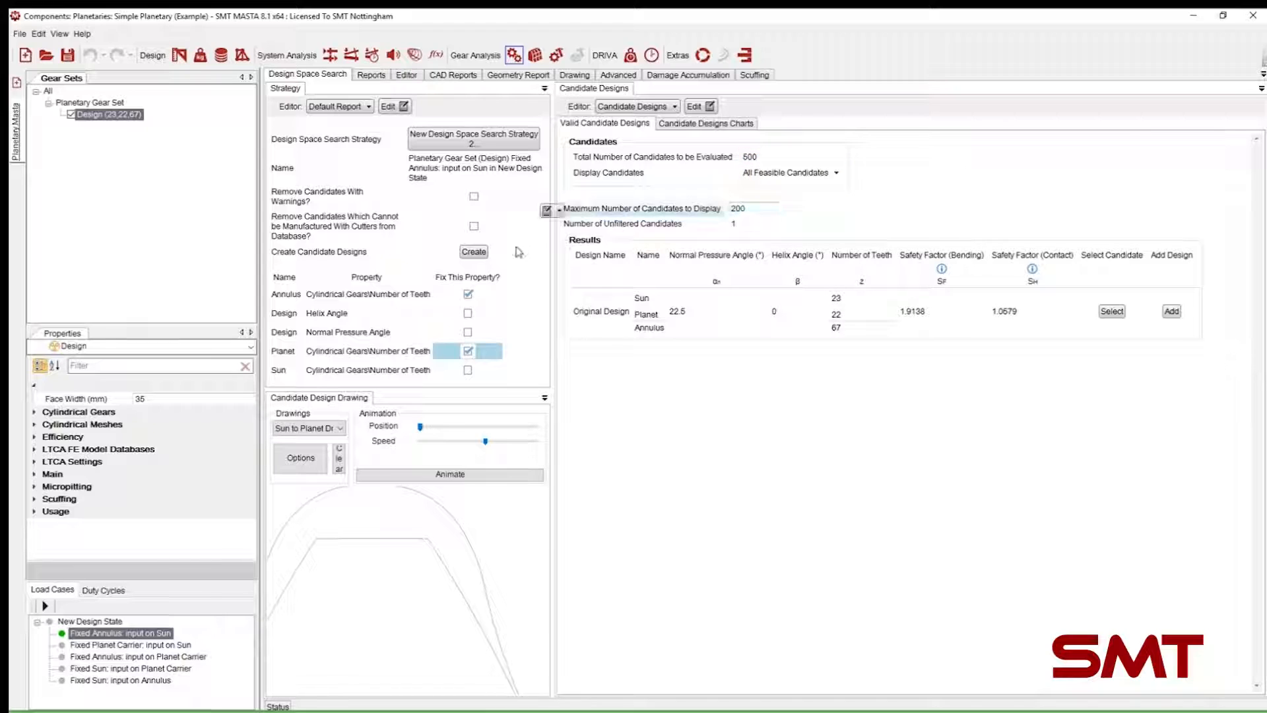
click(472, 253)
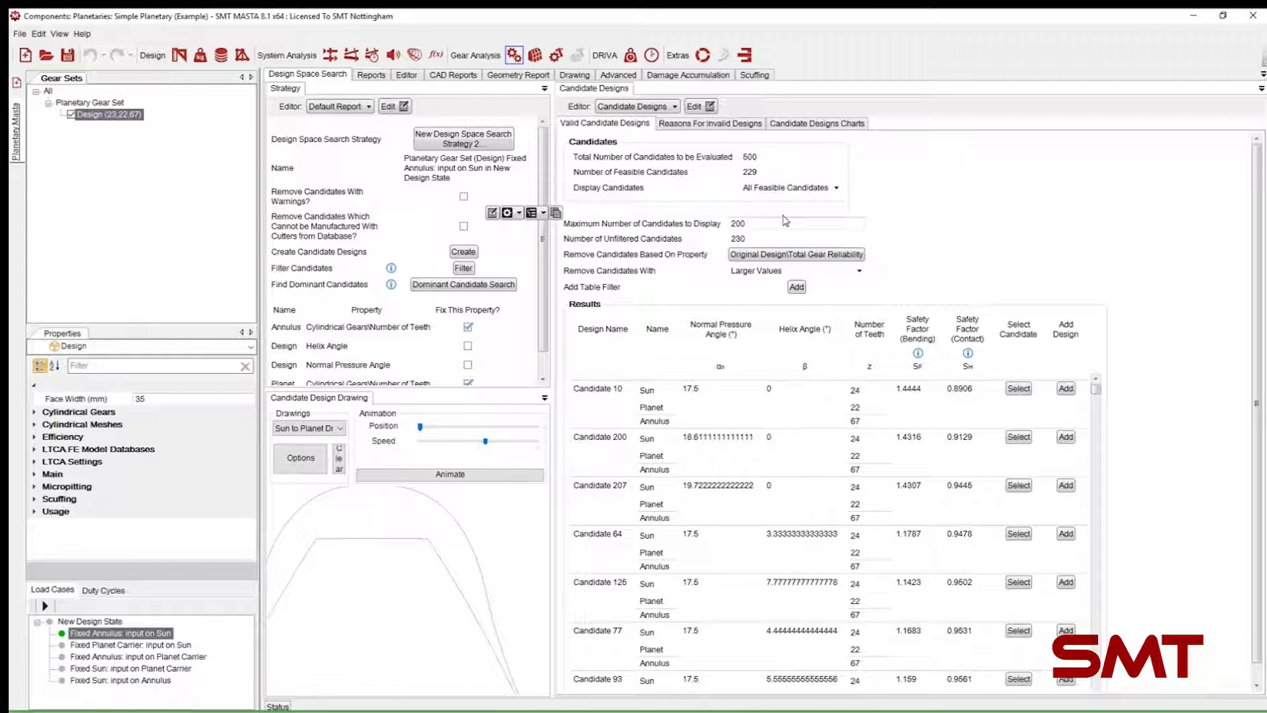
Step: Examine the new candidates in the scatter chart and the reasons for invalid designs
click(797, 125)
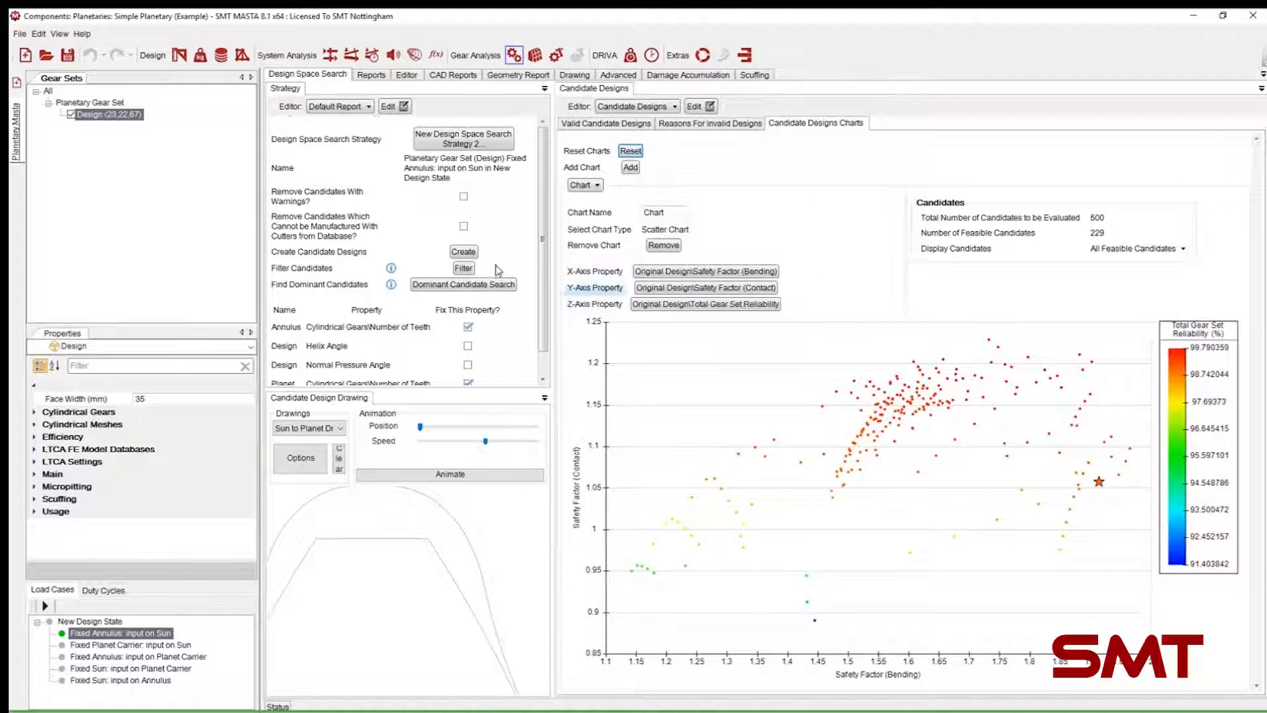
scroll(548, 239, down, 1)
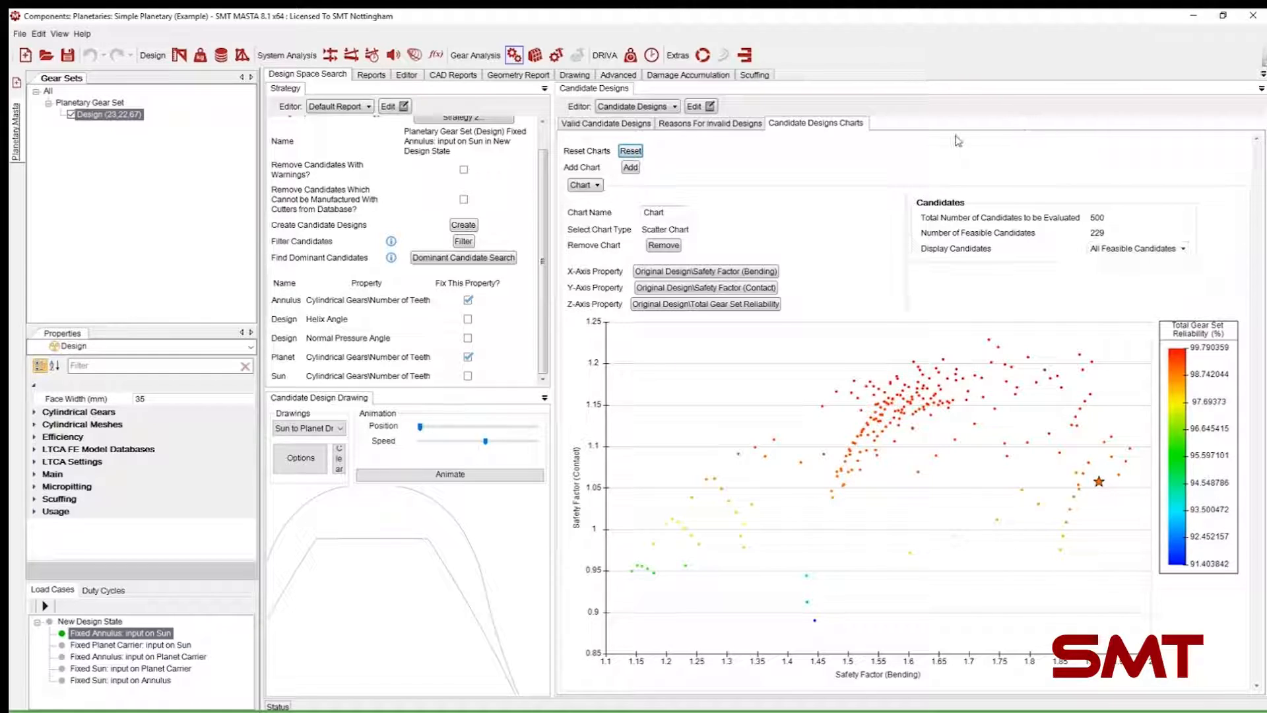
click(726, 126)
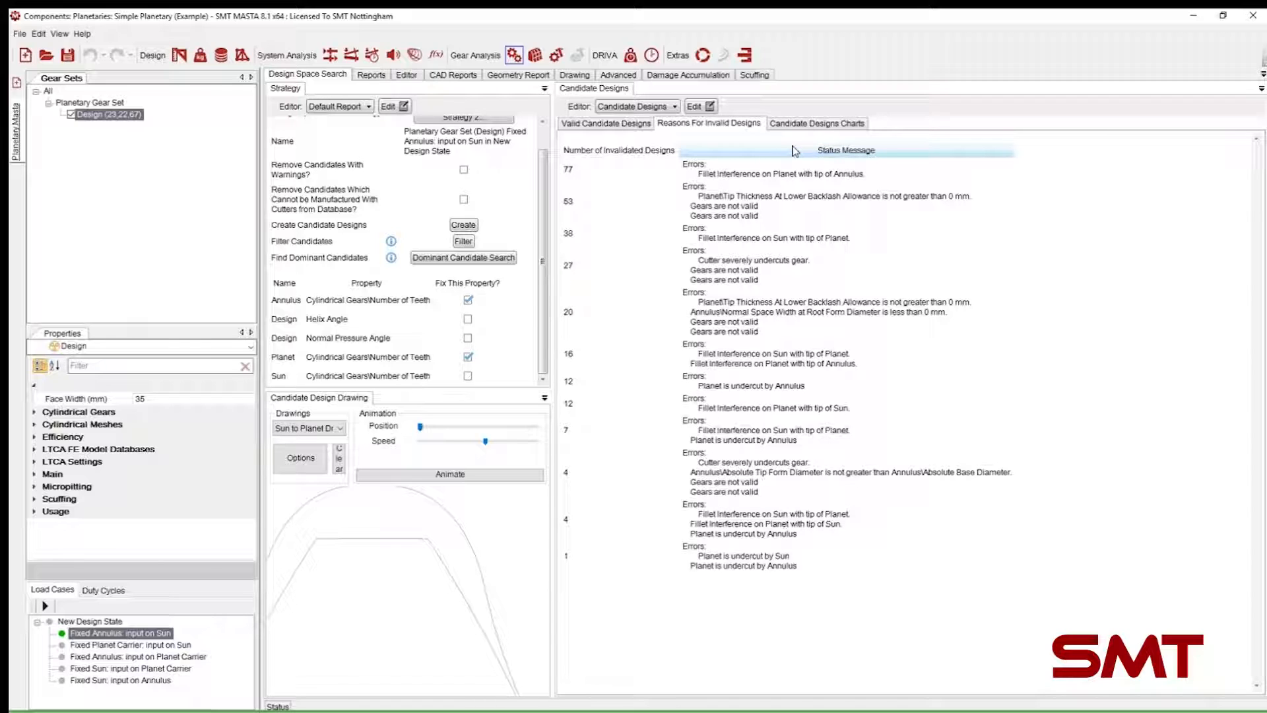
click(783, 124)
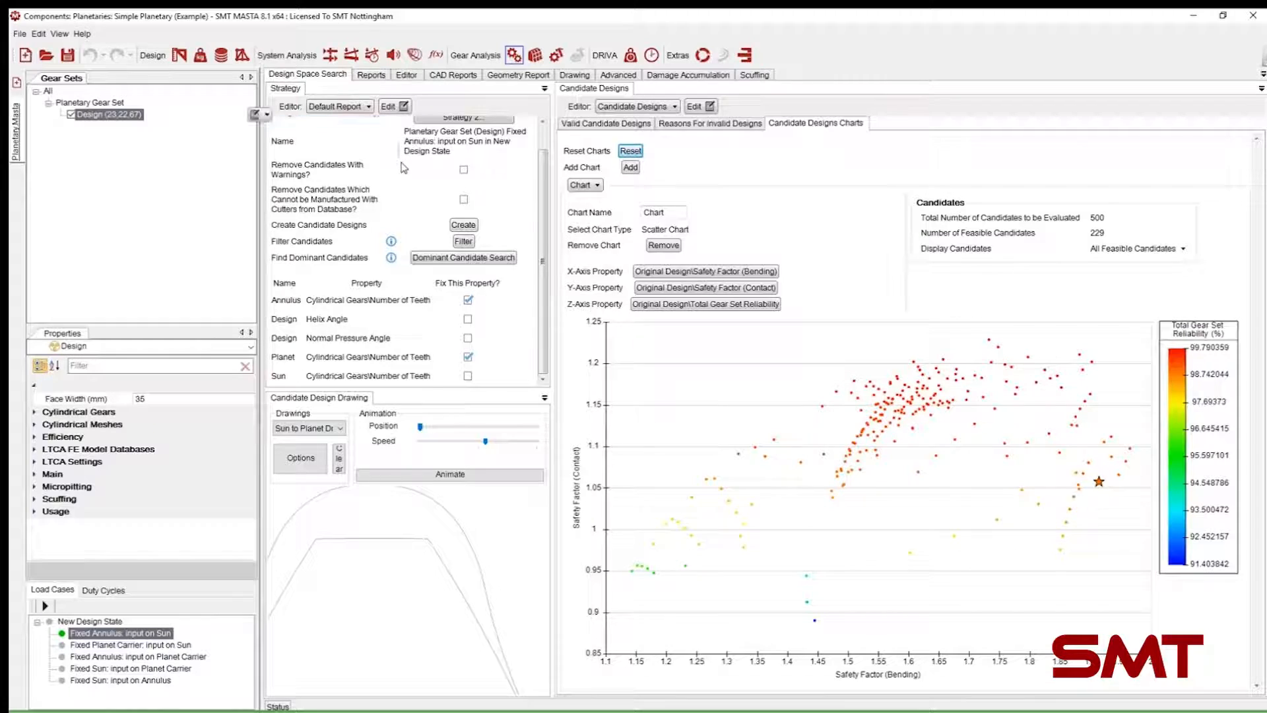
Step: Add Normal Pressure Angle (Maintain Transverse Profile) as an input to New Design Space Search Strategy 2
scroll(438, 168, up, 1)
click(464, 138)
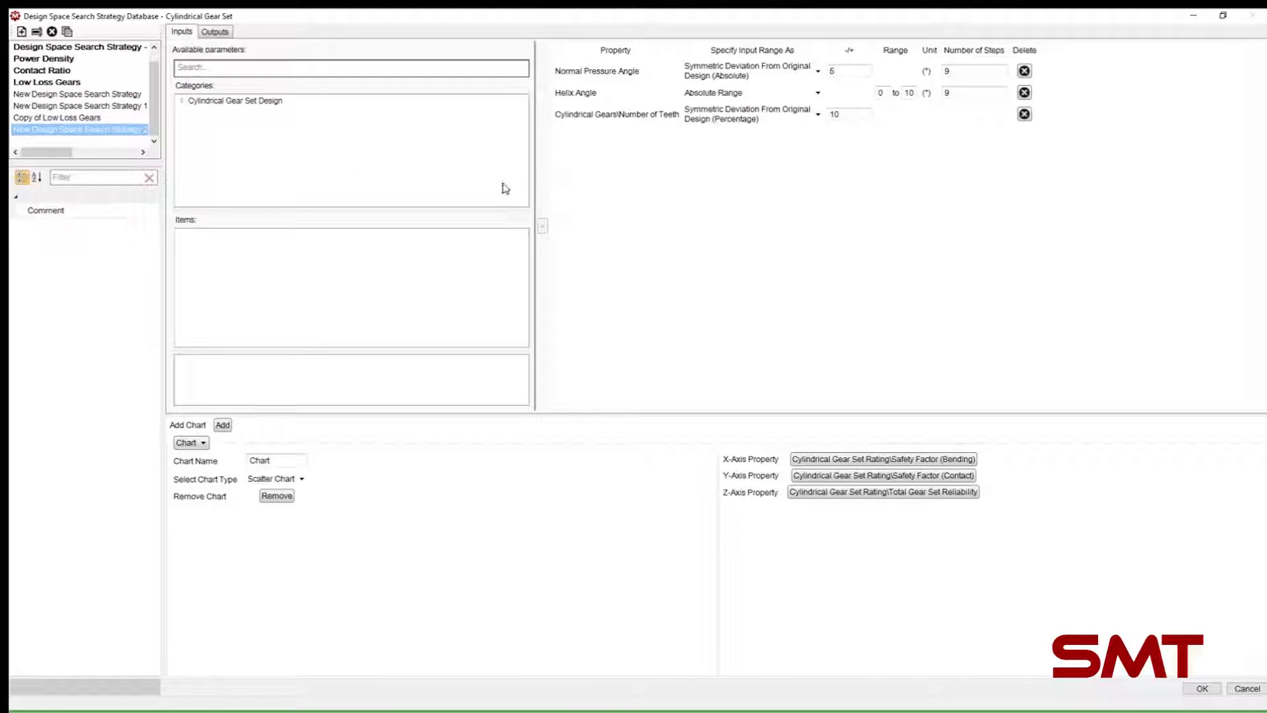
double_click(283, 101)
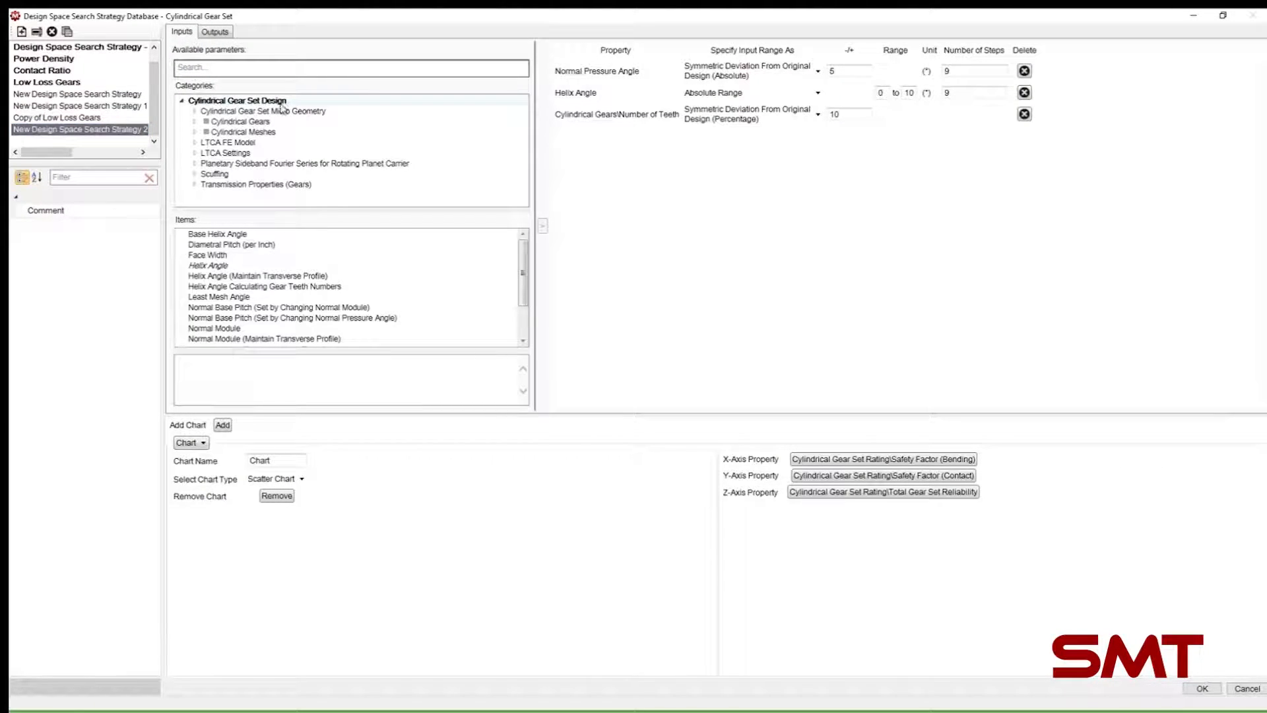
scroll(252, 270, down, 2)
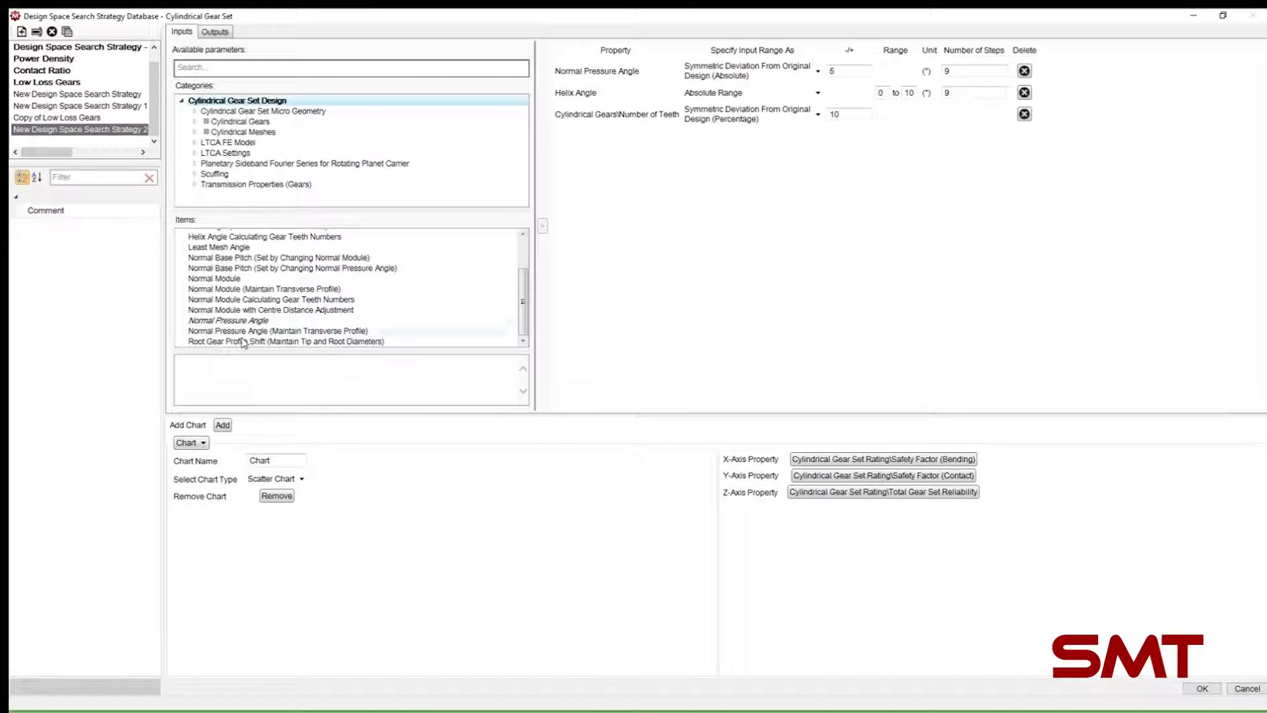
double_click(241, 331)
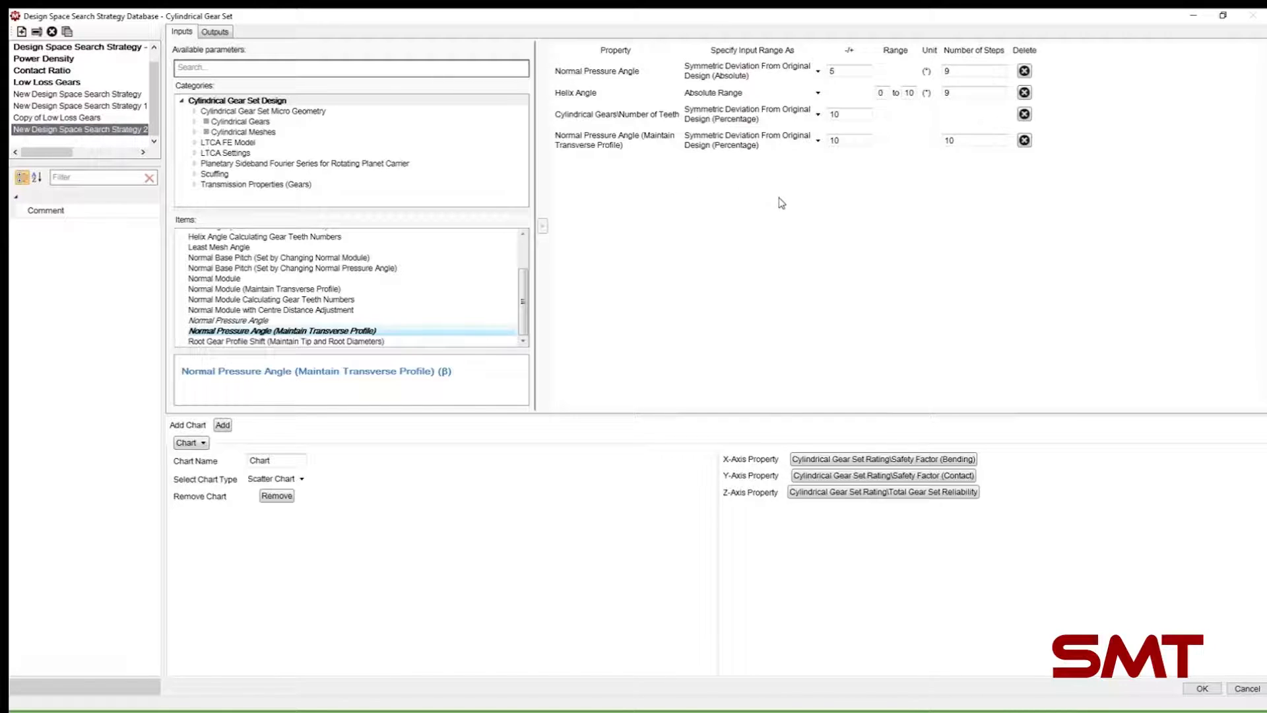
Step: Give Normal Pressure Angle (Maintain Transverse Profile) a symmetric absolute deviation of 5° with 9 steps, and remove the plain Normal Pressure Angle input
click(755, 145)
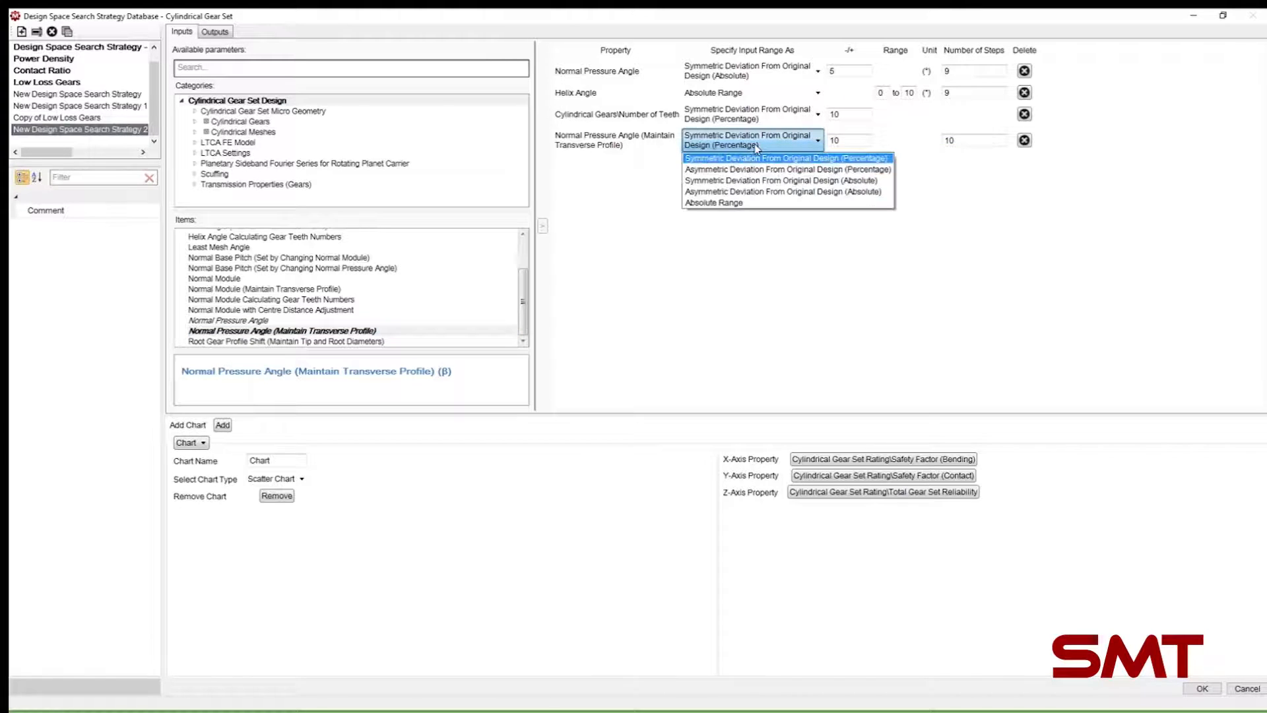
click(735, 184)
click(840, 140)
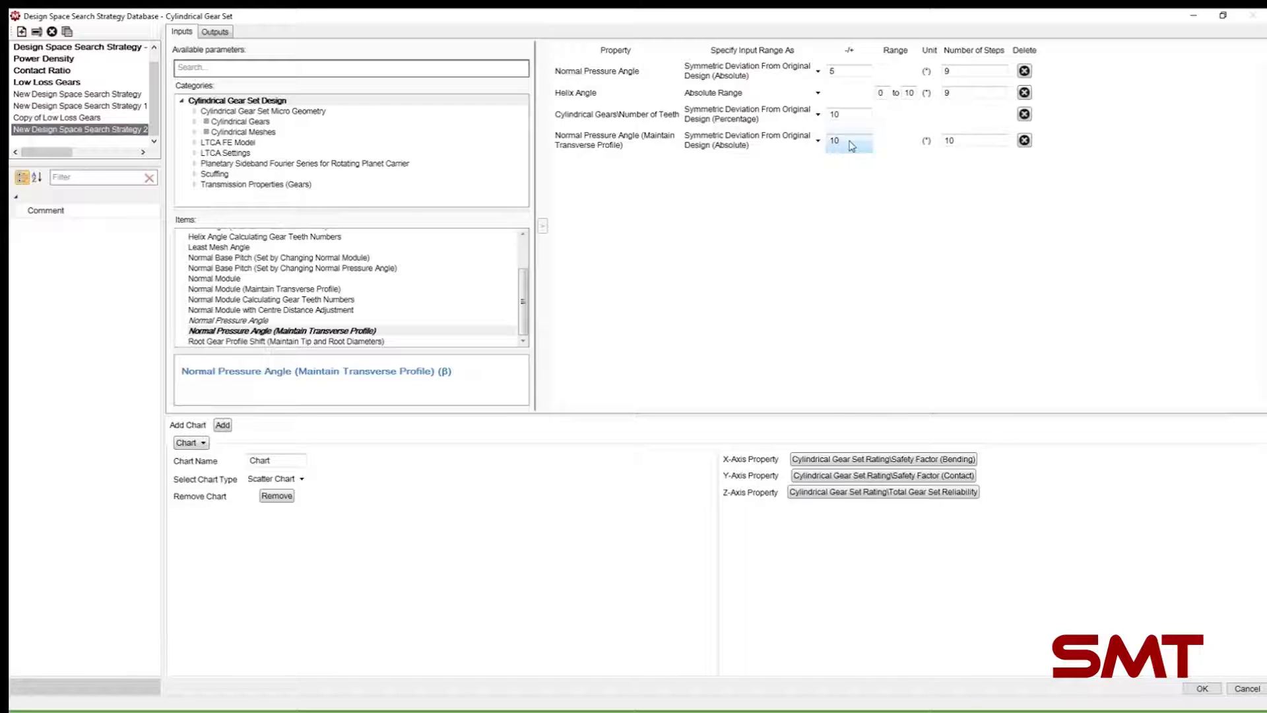
text(5)
click(966, 140)
click(964, 145)
text(9)
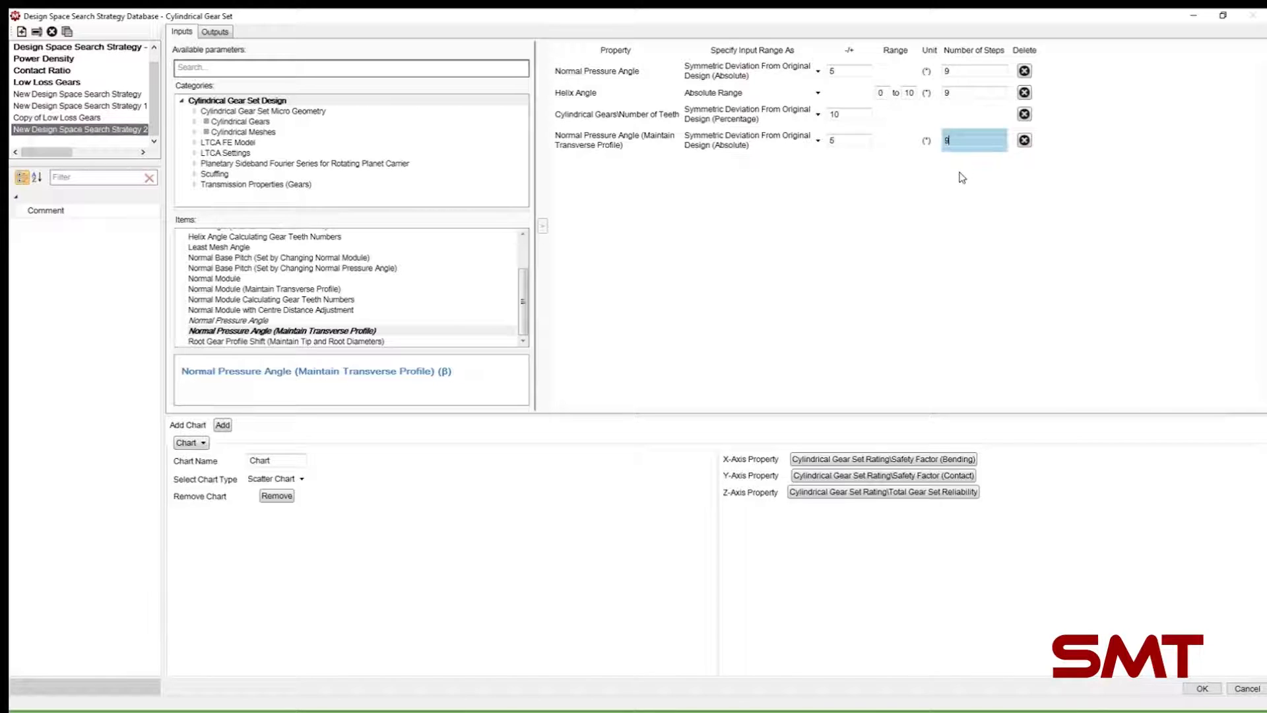
click(1024, 70)
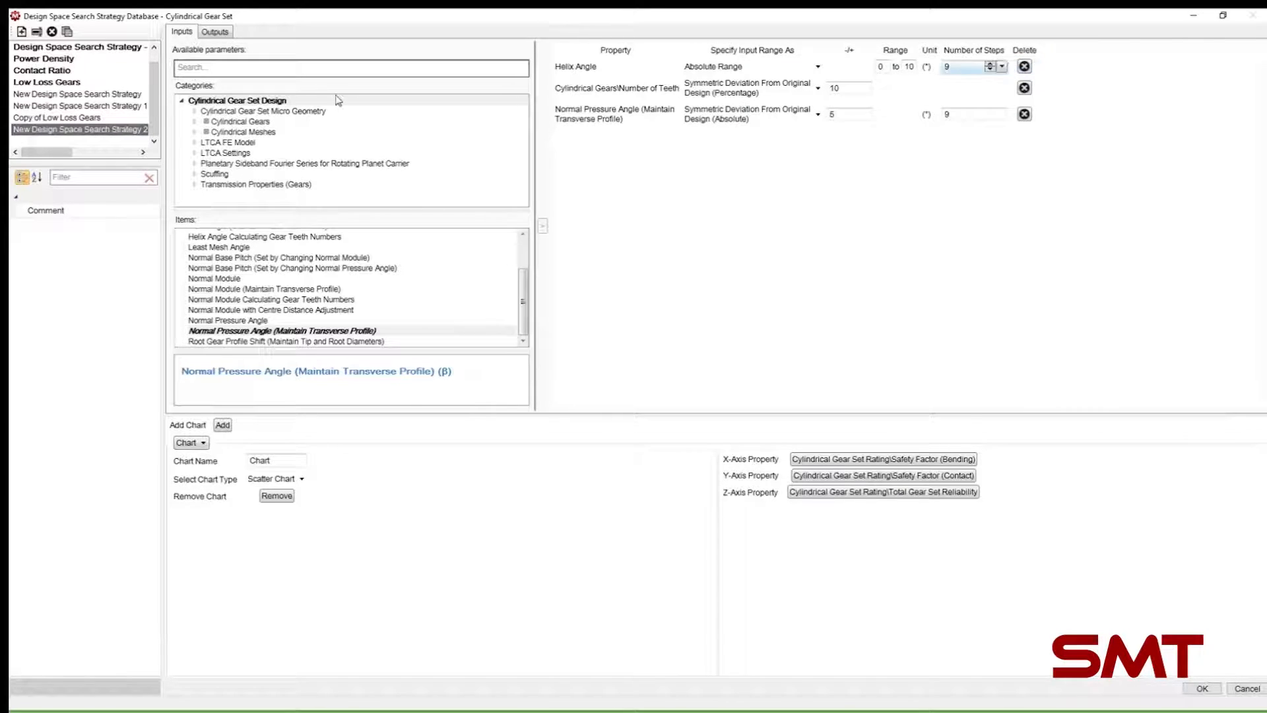
Step: Replace the Helix Angle input with Helix Angle (Maintain Transverse Profile), using an absolute range of 0 to 10° with 9 steps
scroll(286, 282, up, 1)
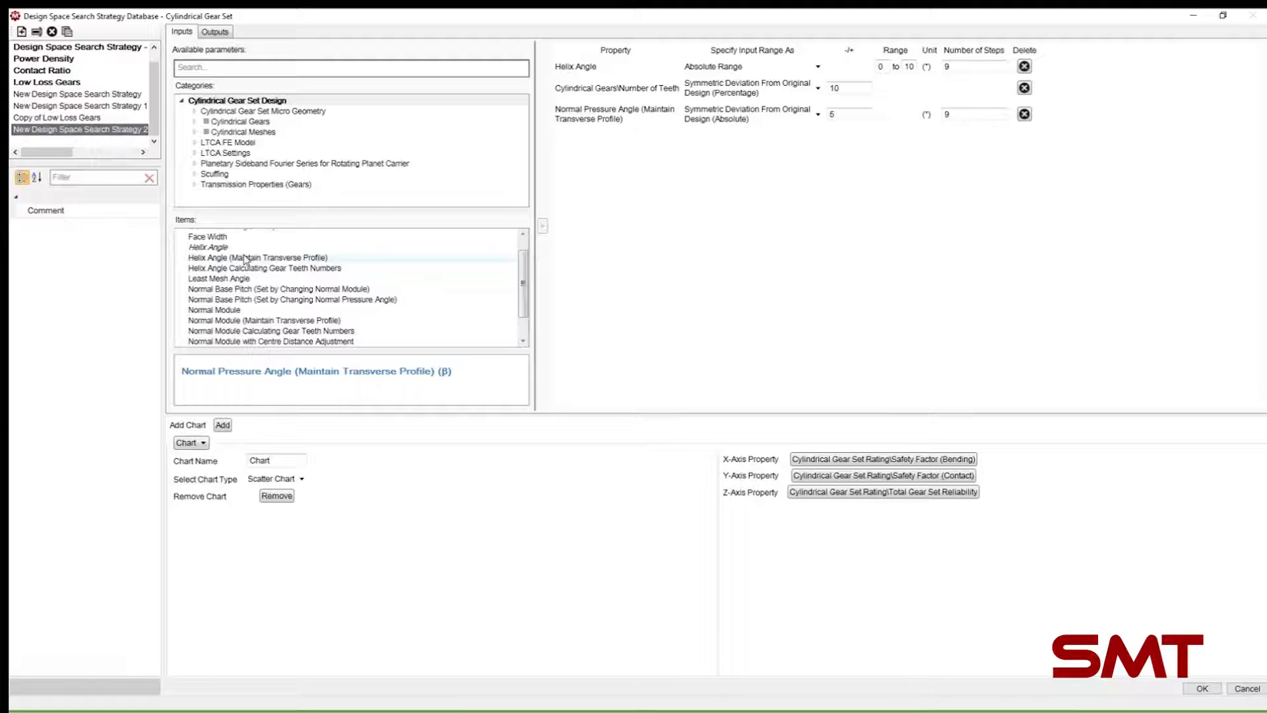
double_click(222, 258)
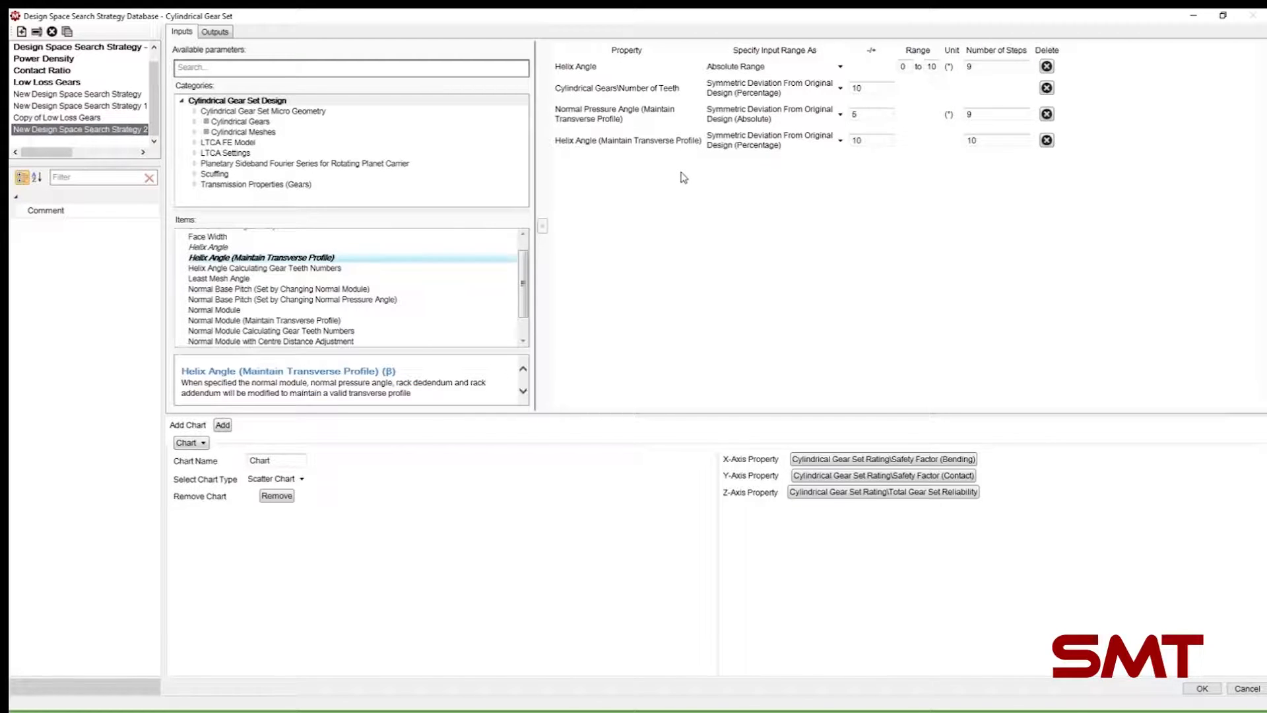
click(773, 140)
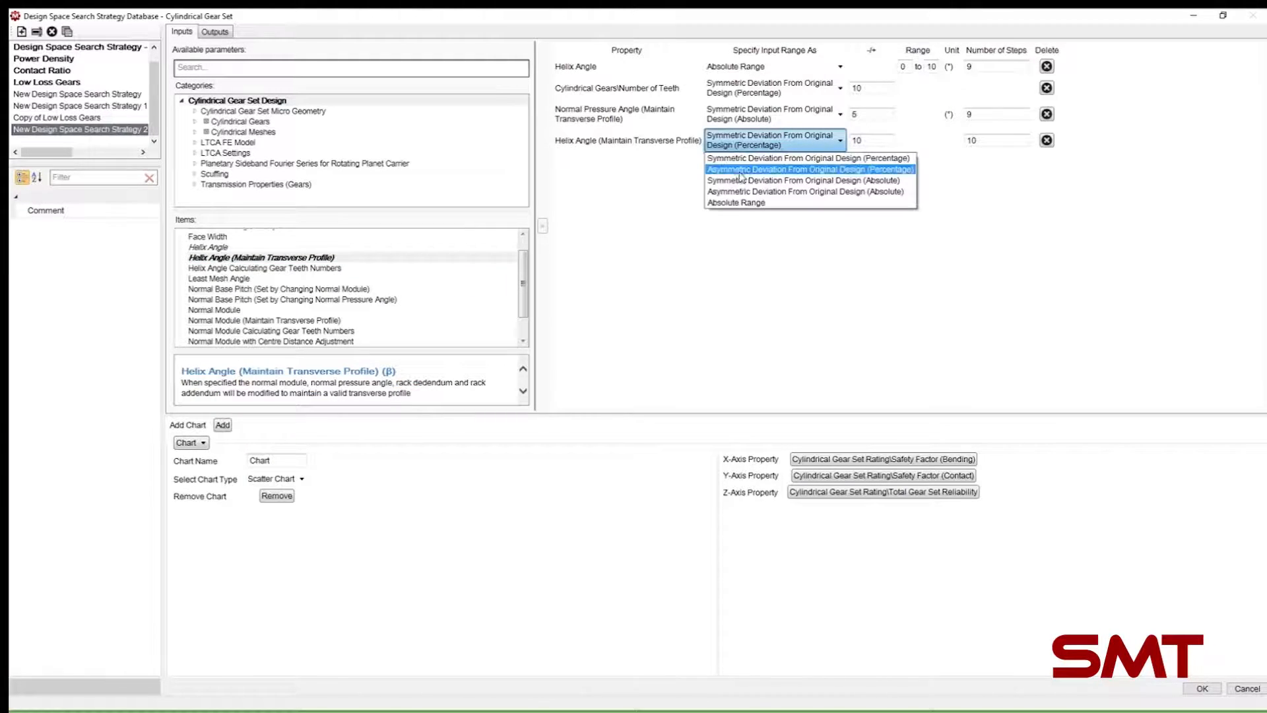
click(739, 203)
click(928, 135)
text(1)
key(Tab)
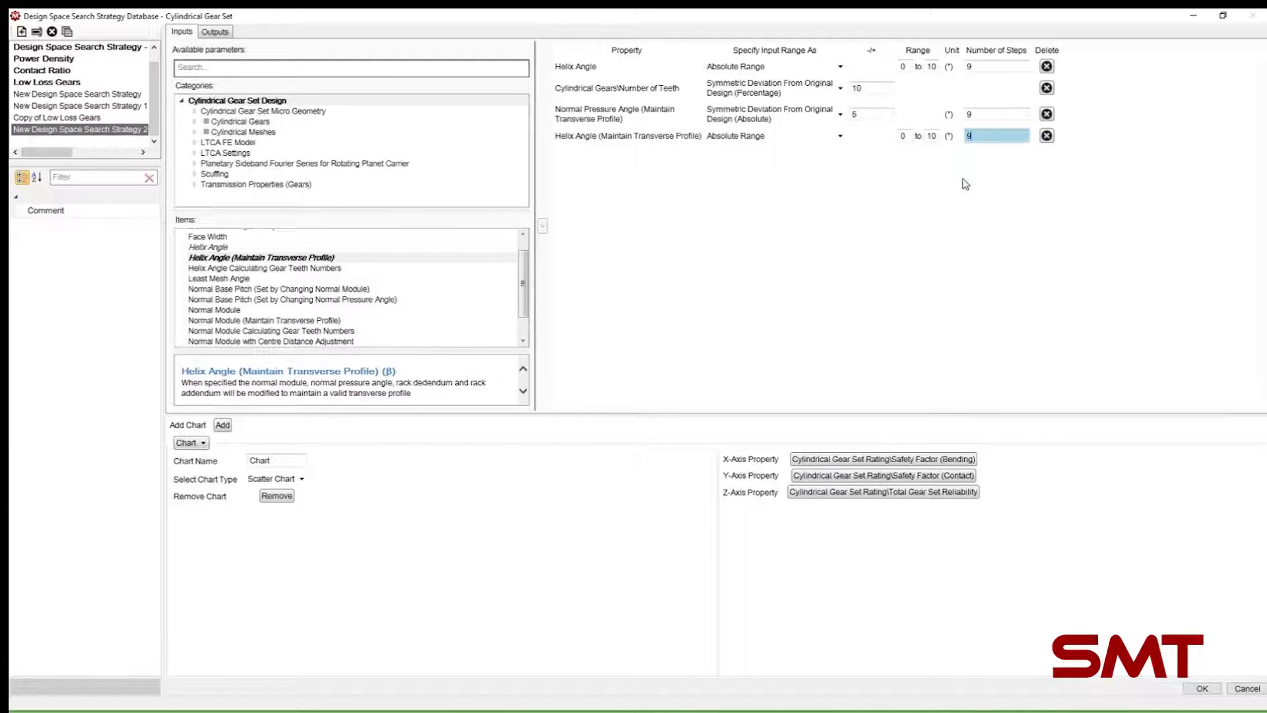
click(966, 184)
click(1047, 67)
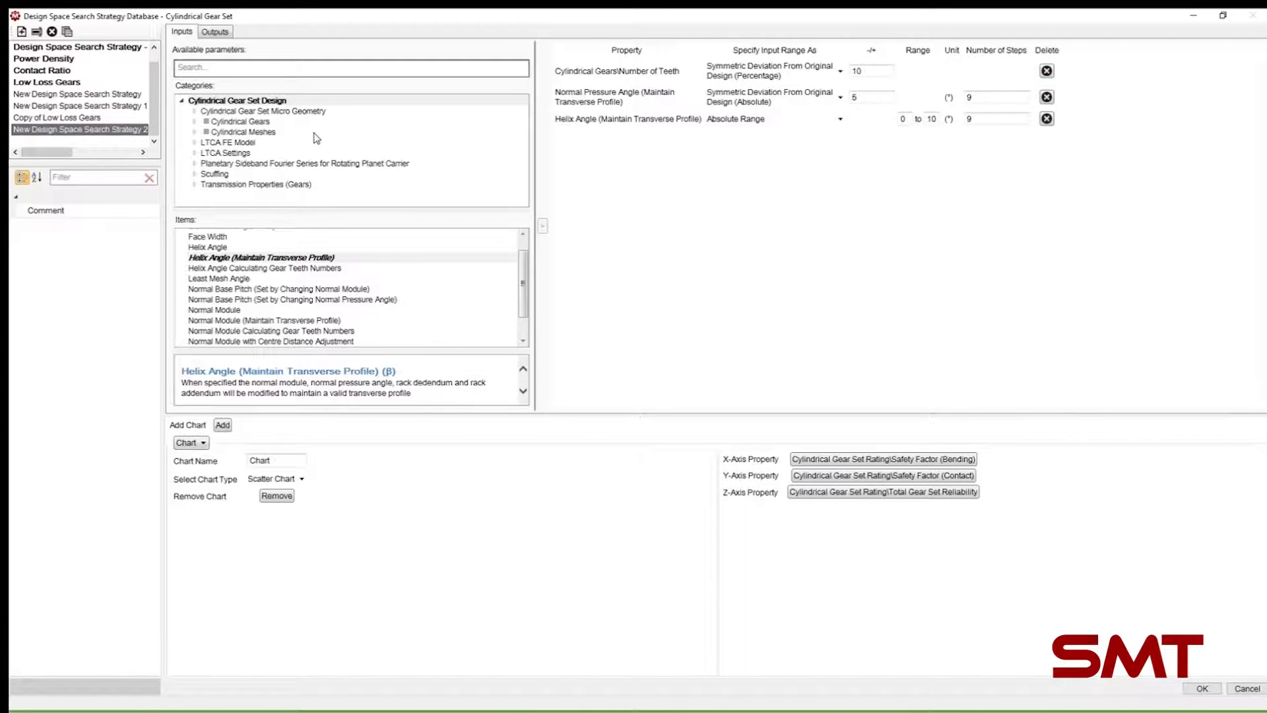
Step: Replace the Number of Teeth input with Cylindrical Gears Number of Teeth Maintaining Ratio Calculating Normal Module and accept the strategy
double_click(254, 122)
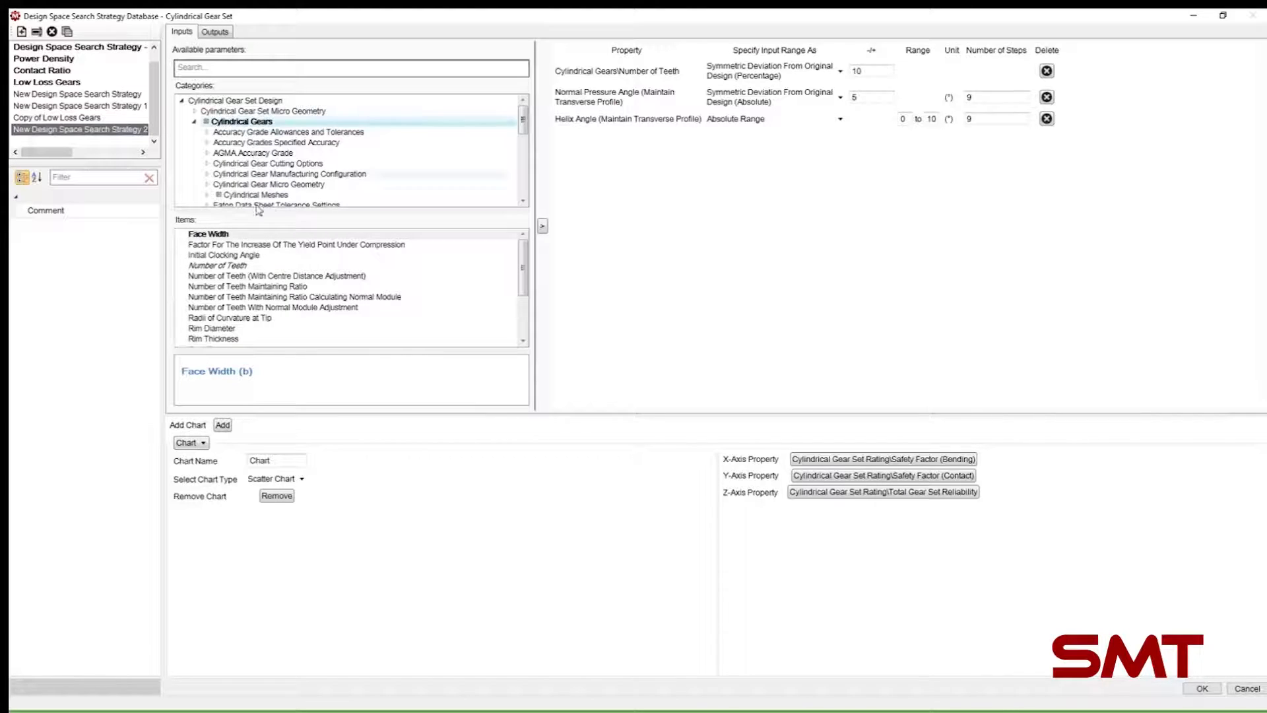
double_click(256, 298)
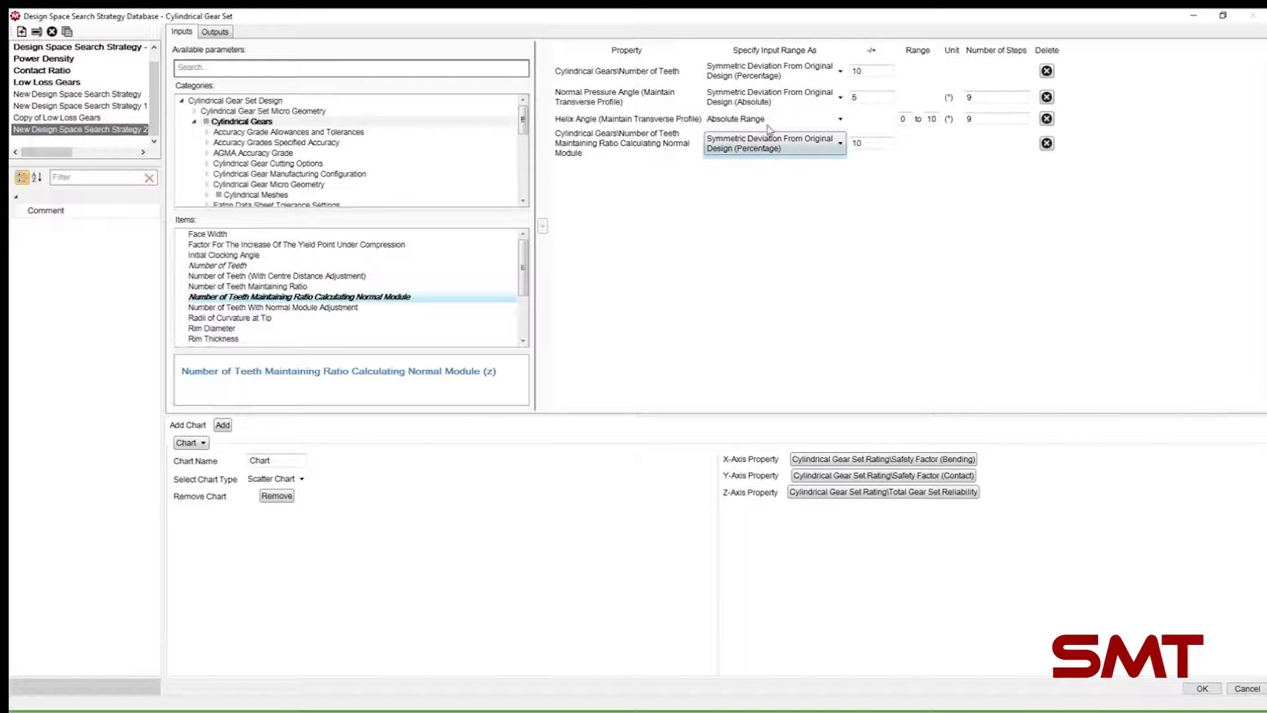
click(770, 74)
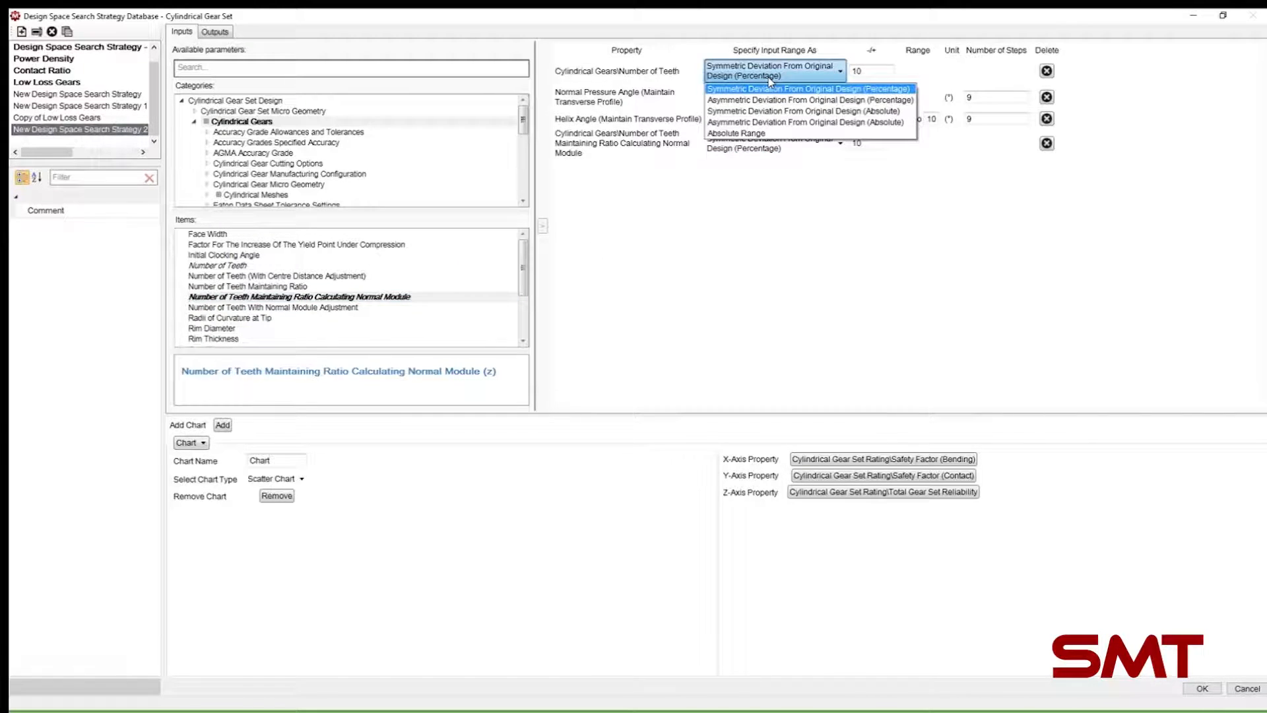
click(770, 80)
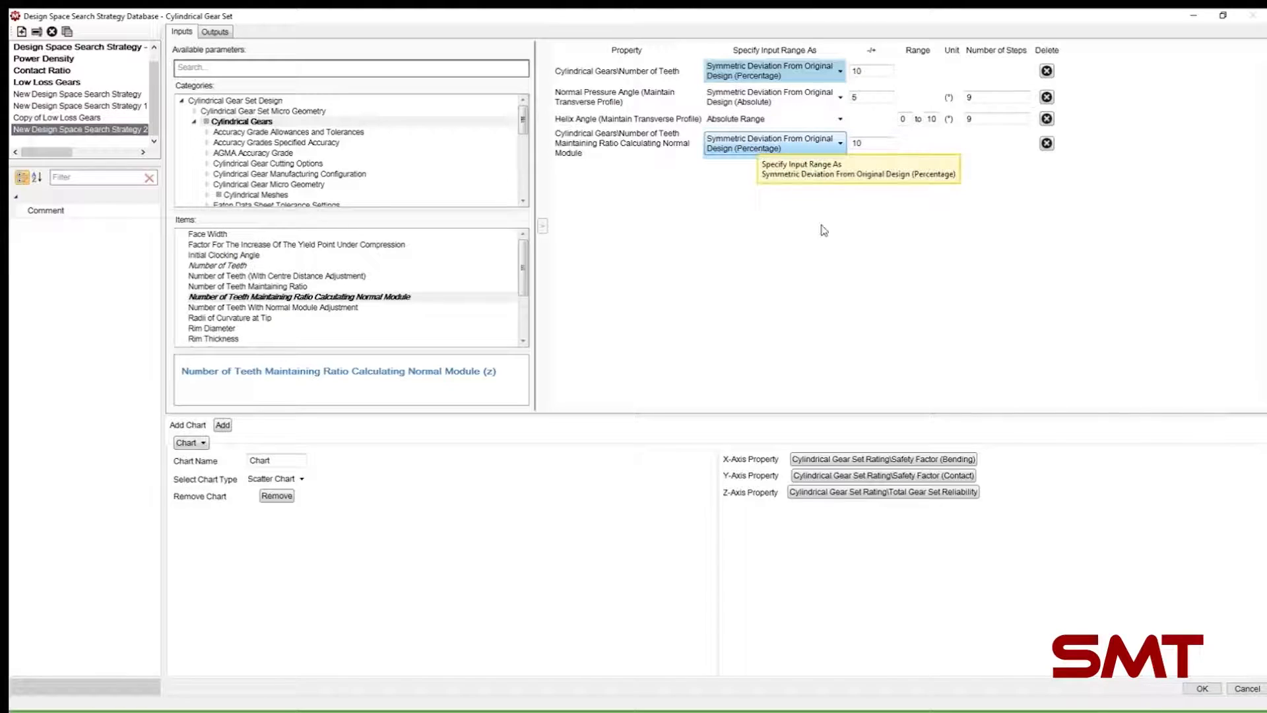
click(1047, 70)
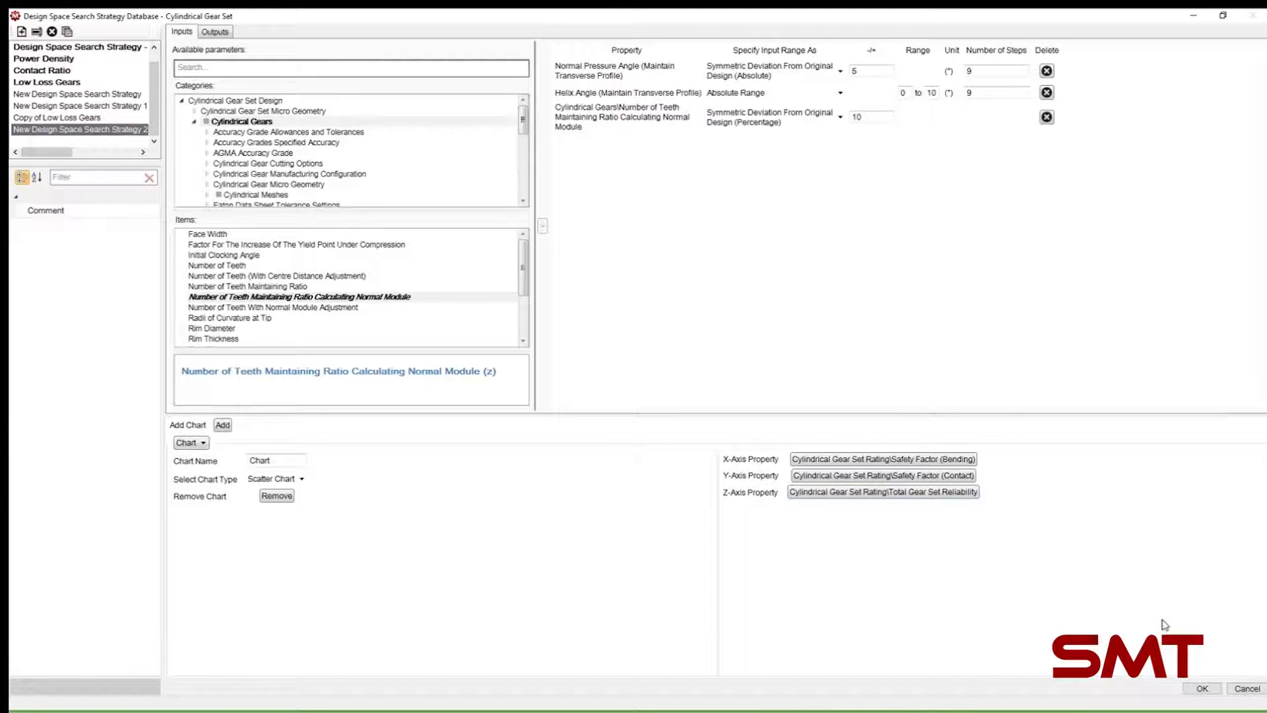
click(1203, 688)
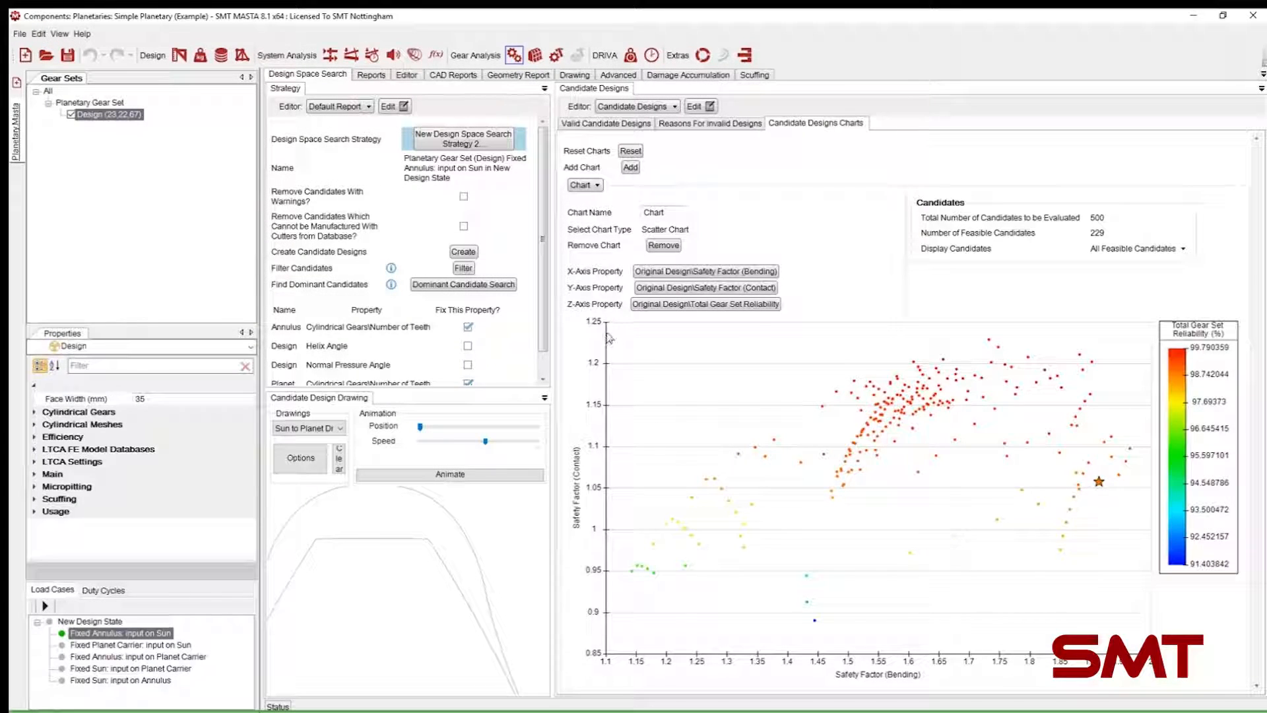
Step: Fix the number of teeth property for the annulus and planet, and create the candidate designs
scroll(481, 271, down, 1)
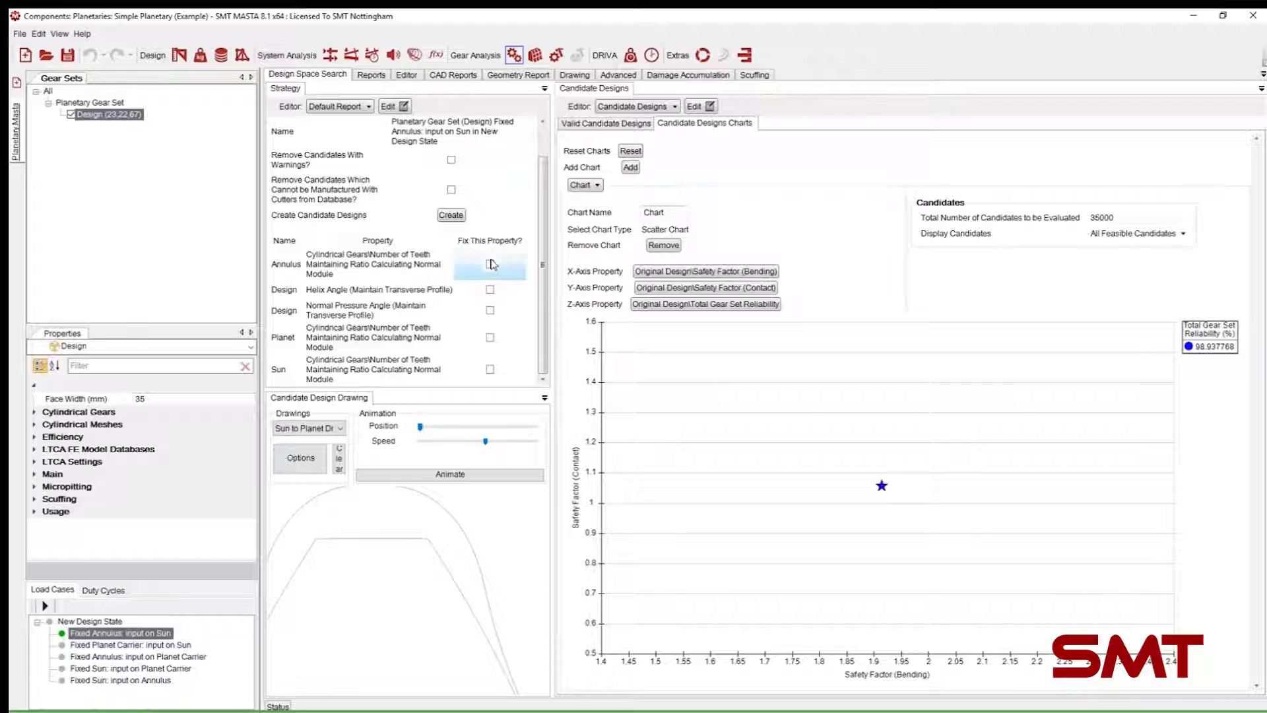
click(491, 264)
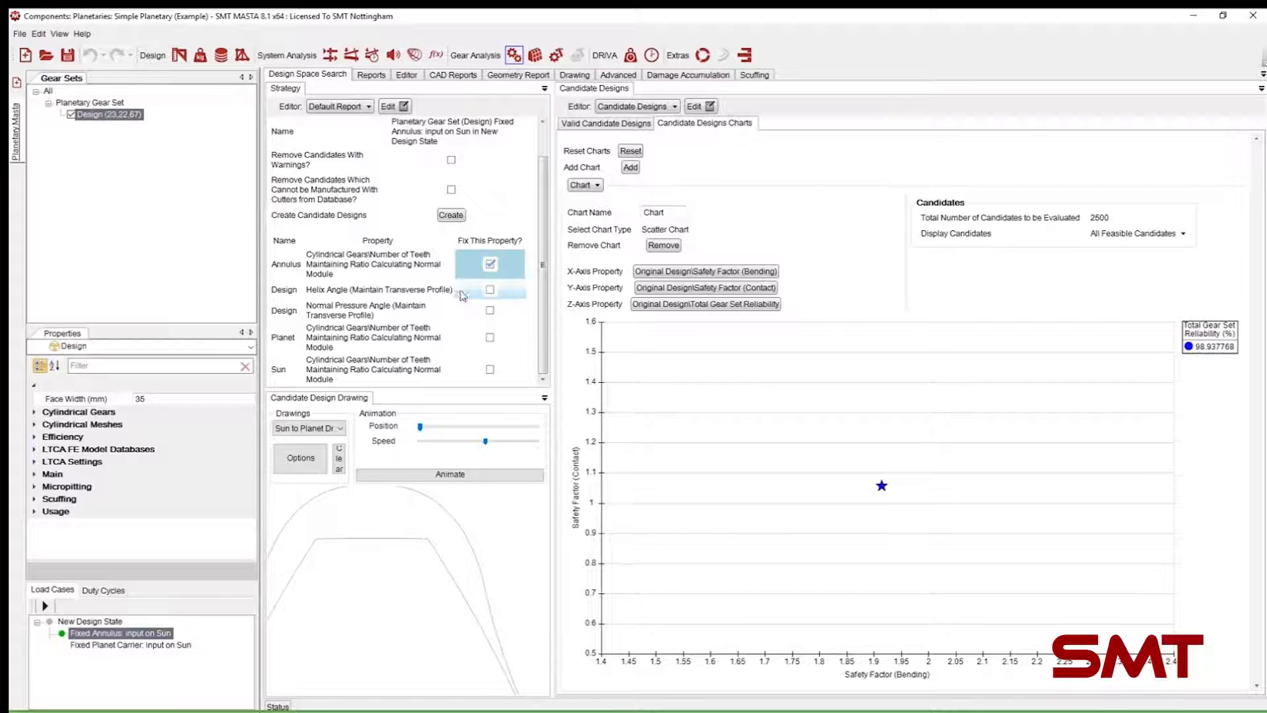
click(491, 340)
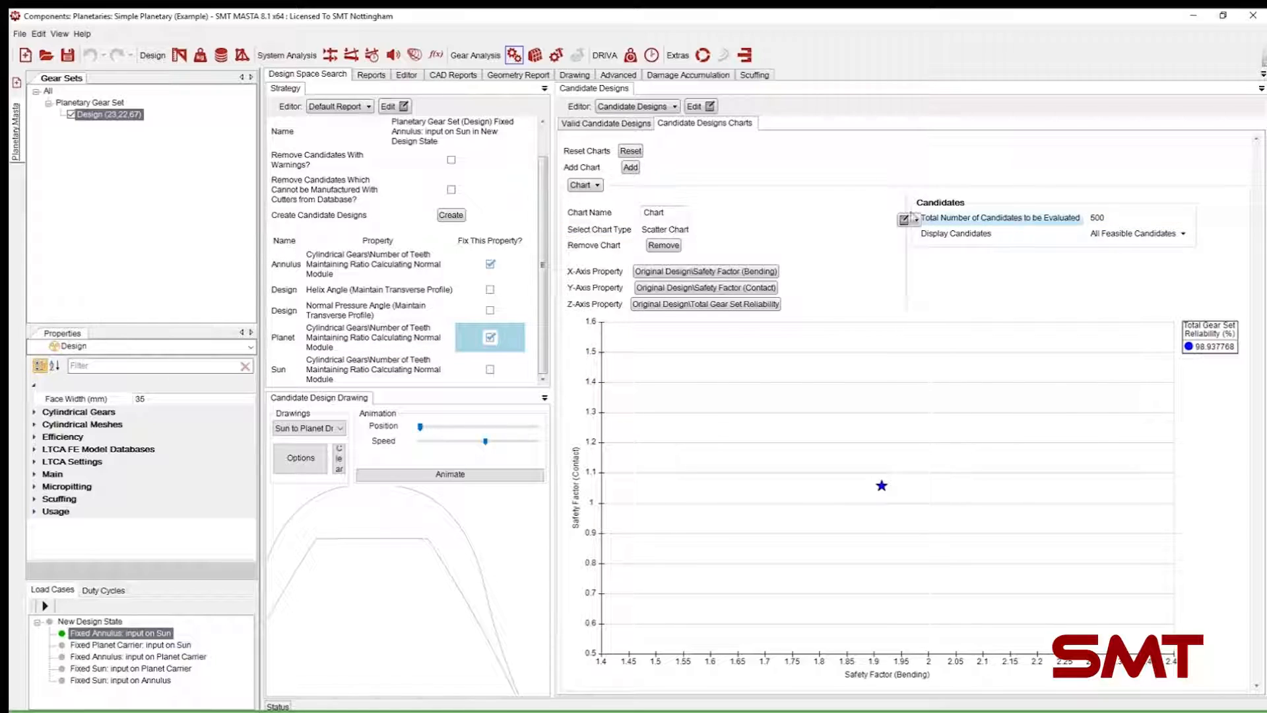
click(451, 217)
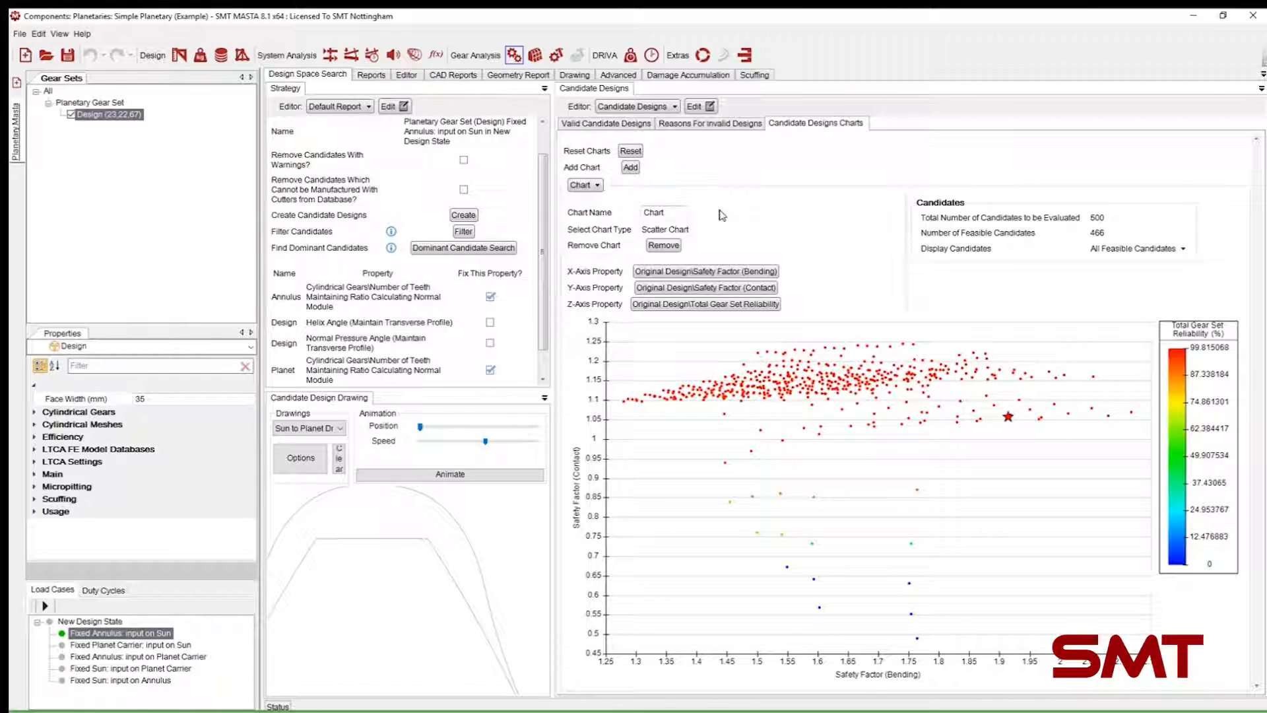
Step: Add a second candidate designs scatter chart and set its X-axis to the sun gear's Number of Teeth
click(1091, 238)
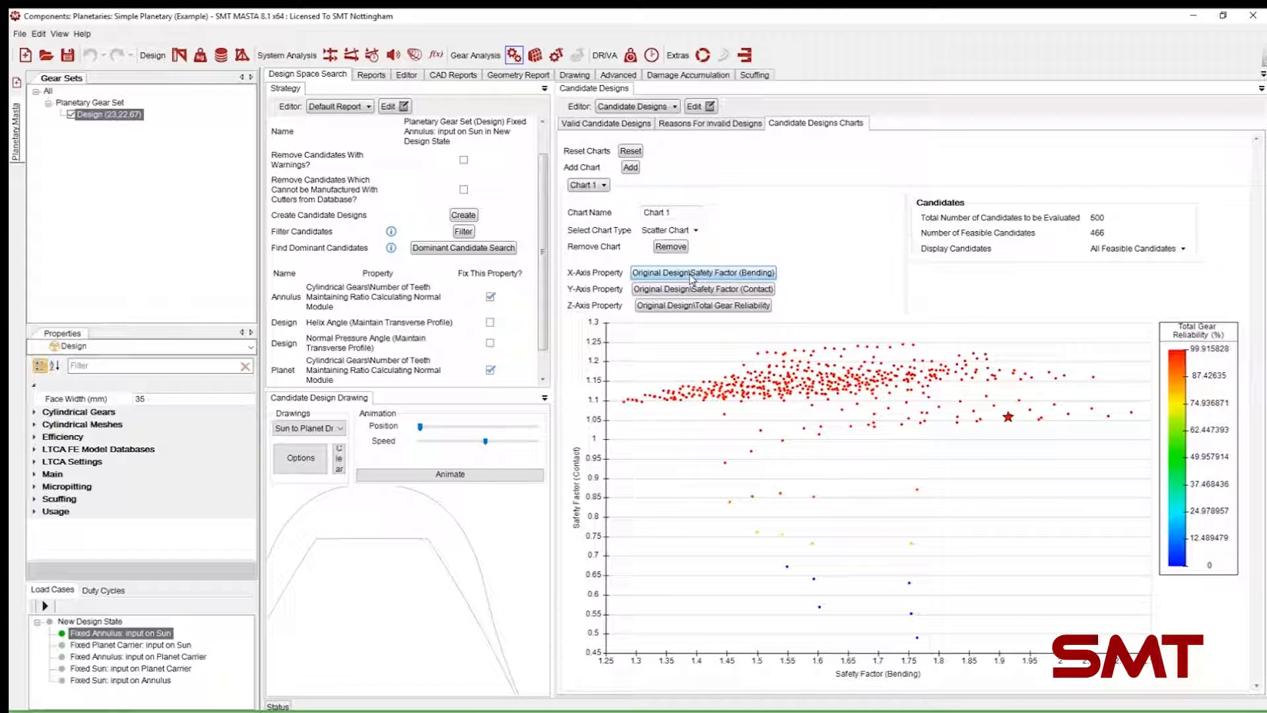
click(691, 273)
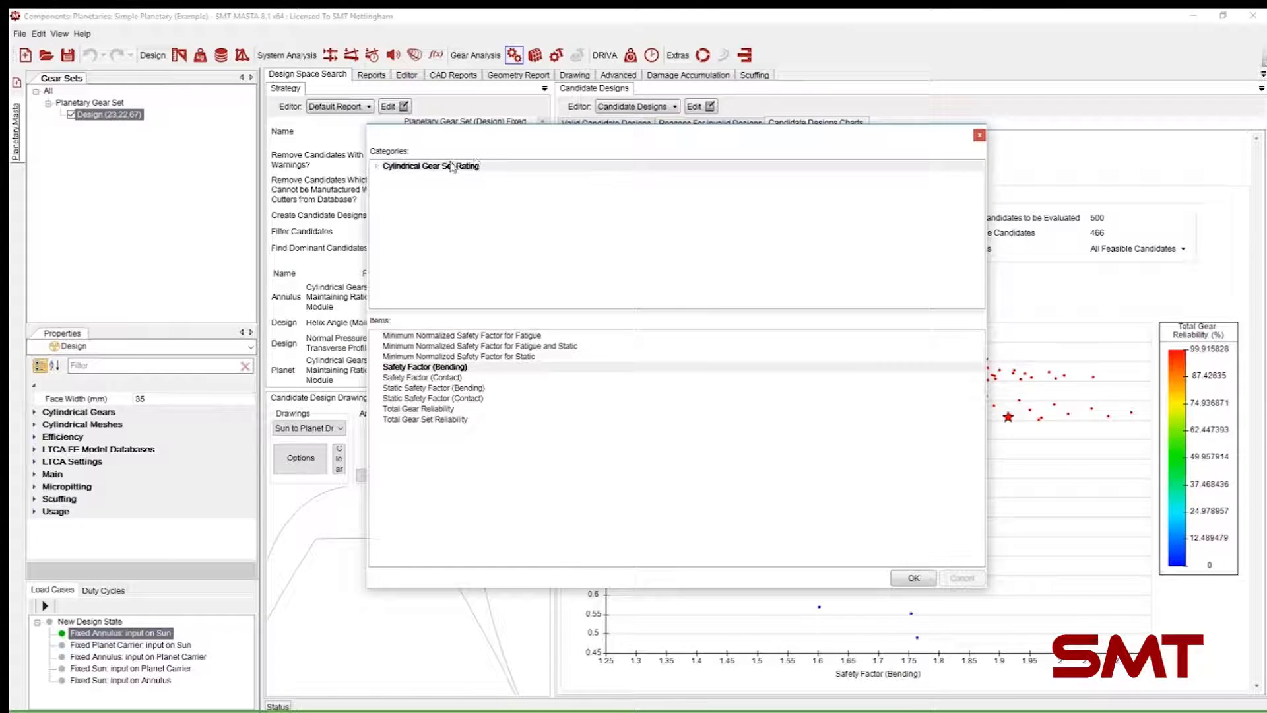
double_click(451, 167)
double_click(451, 188)
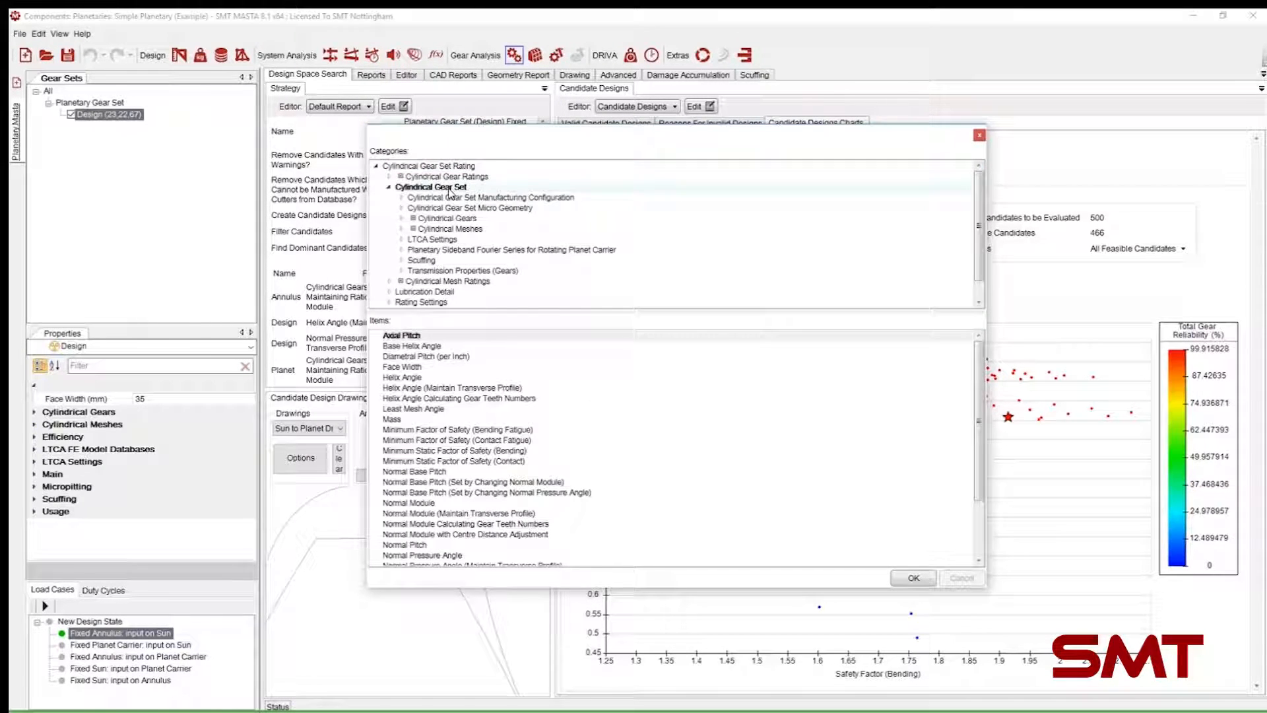
double_click(446, 219)
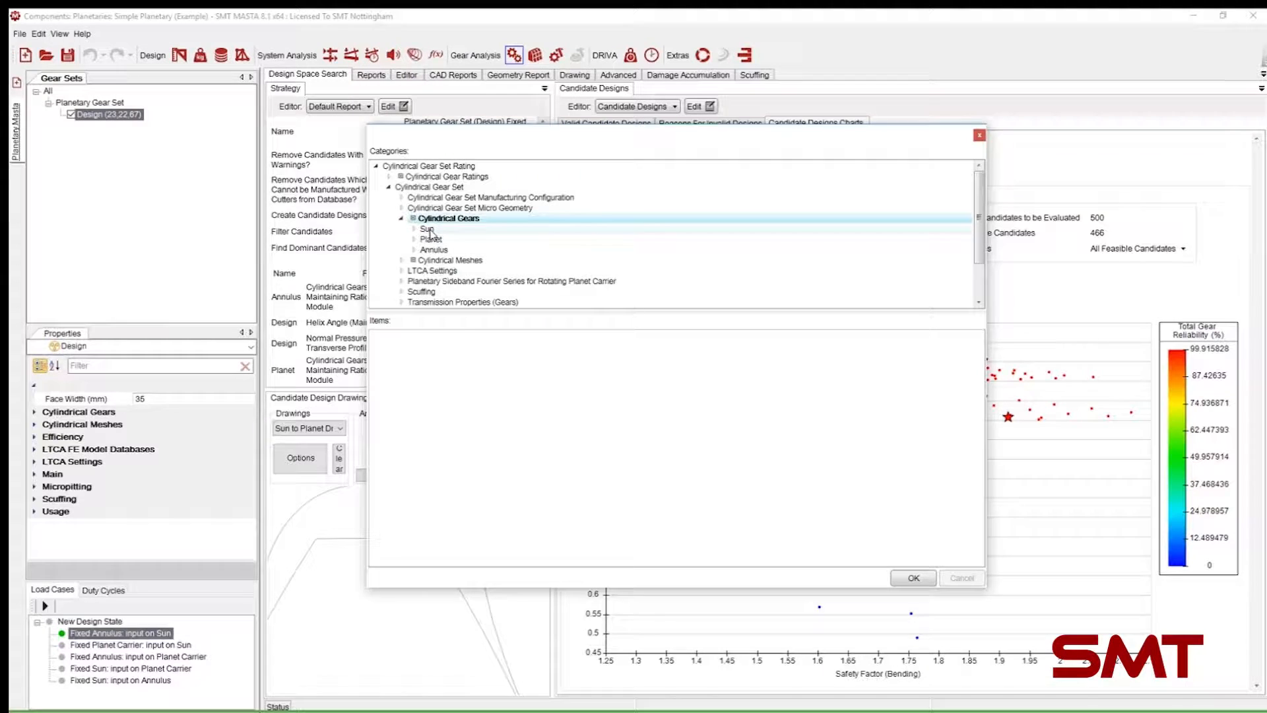
click(430, 230)
scroll(432, 419, down, 10)
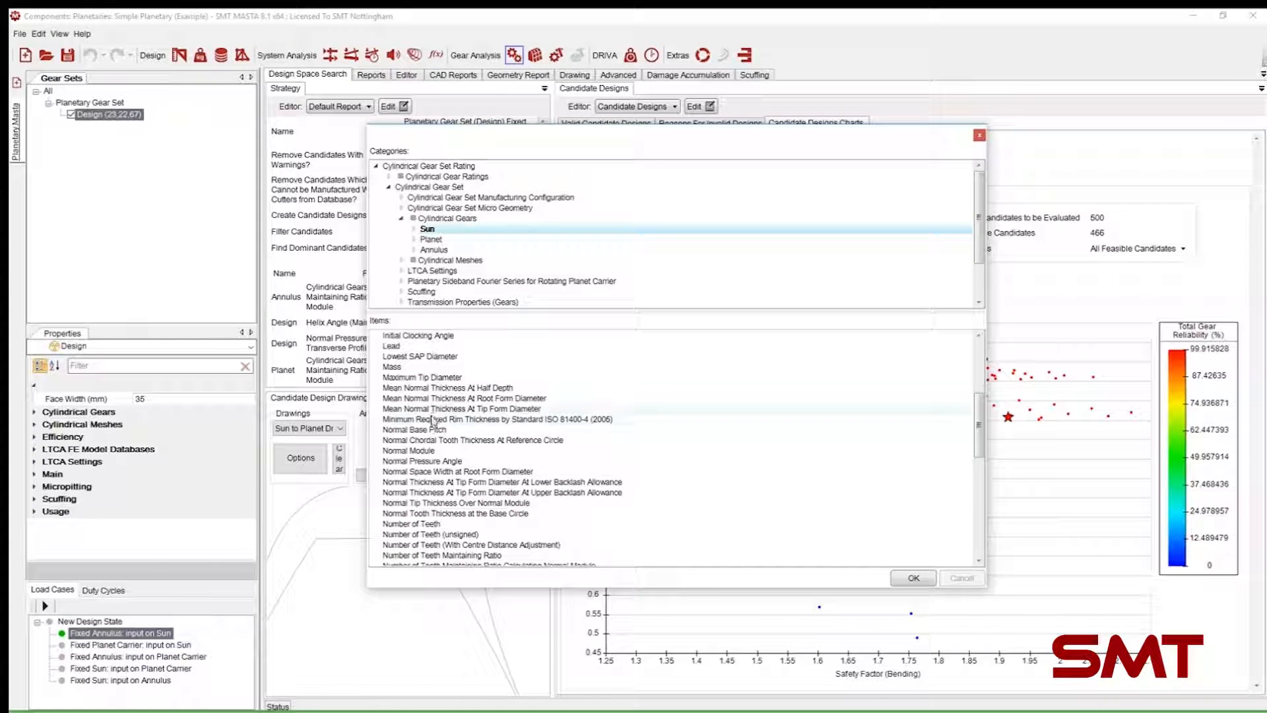
scroll(432, 419, down, 1)
click(412, 492)
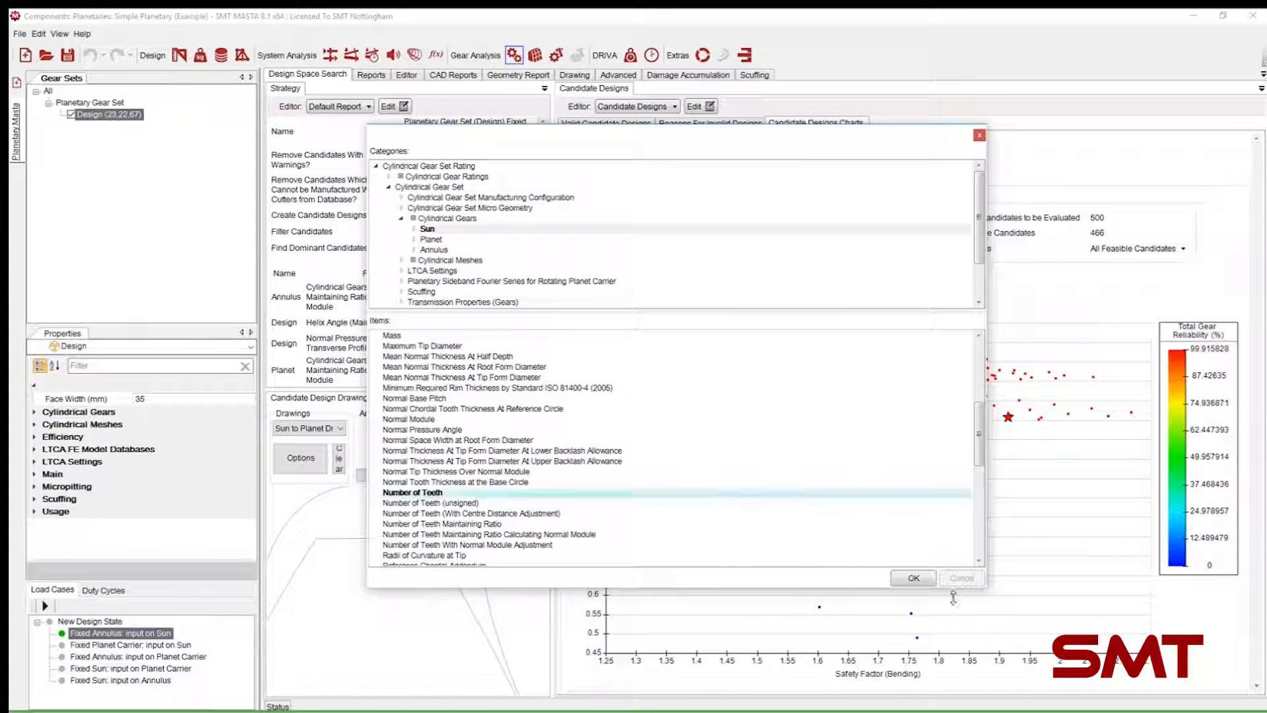
click(914, 577)
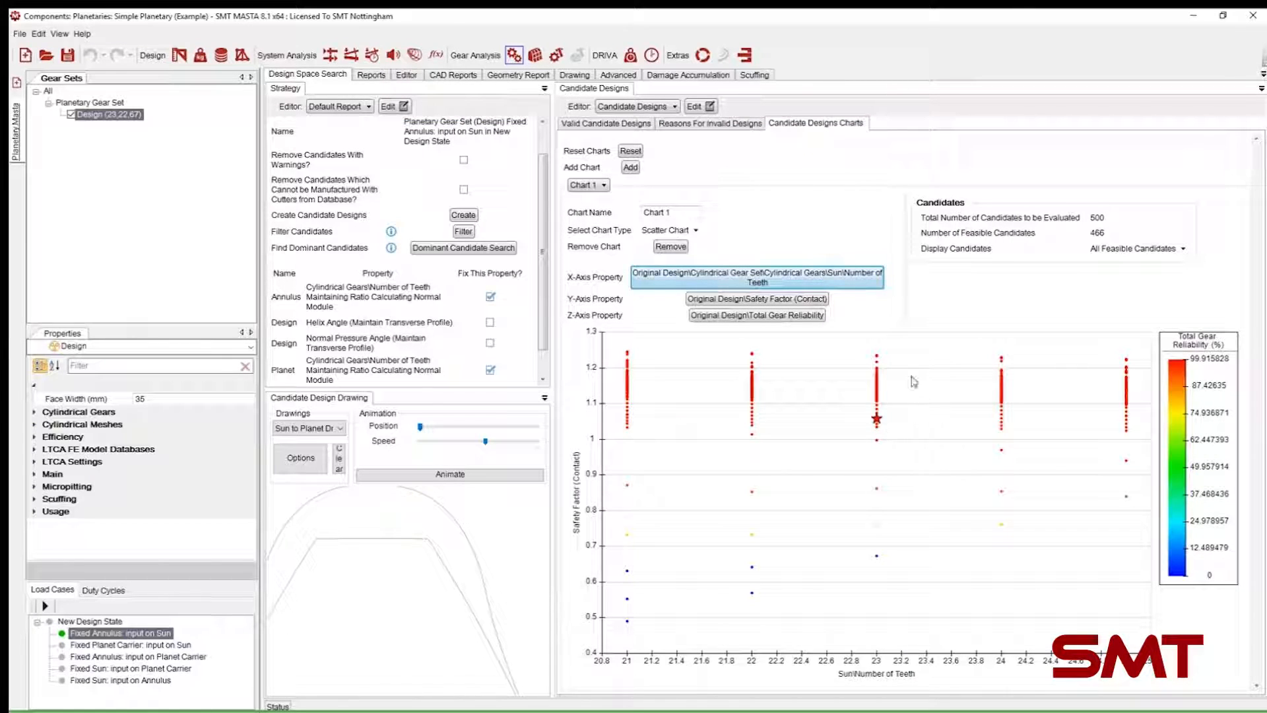
Step: Set the Y-axis of Chart 1 to the planet gear's Number of Teeth
click(793, 303)
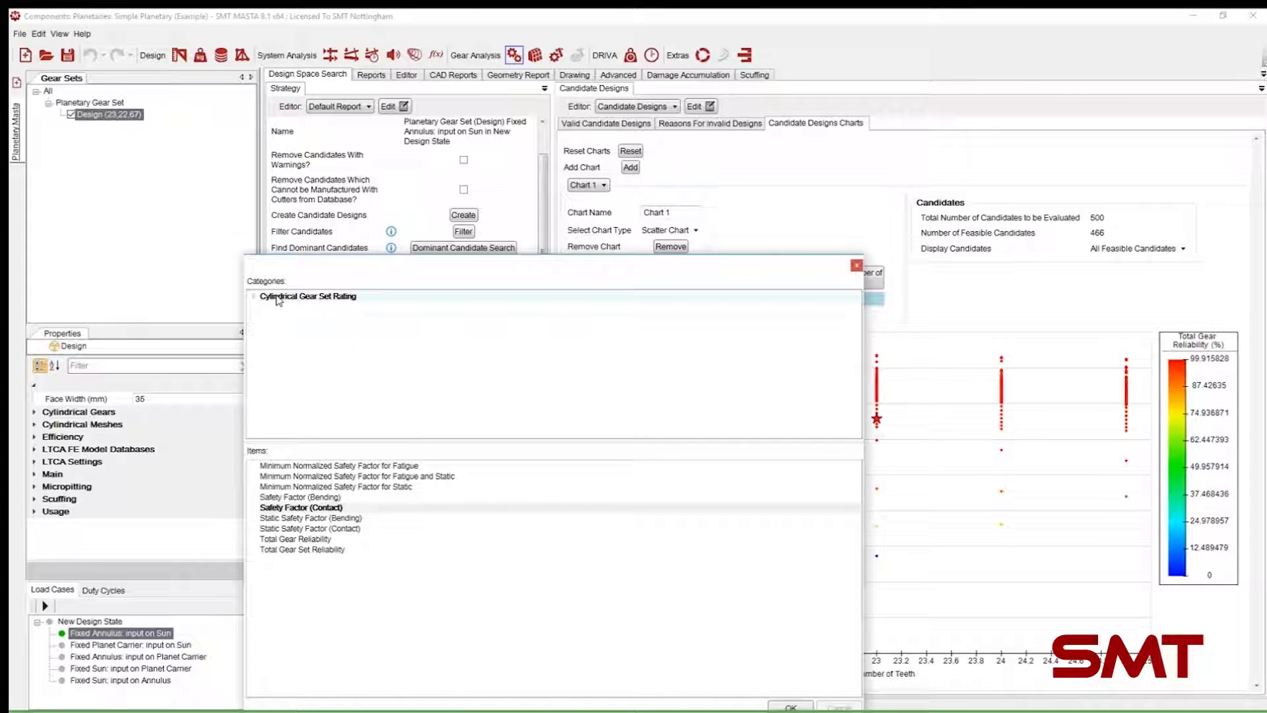
double_click(278, 298)
double_click(307, 318)
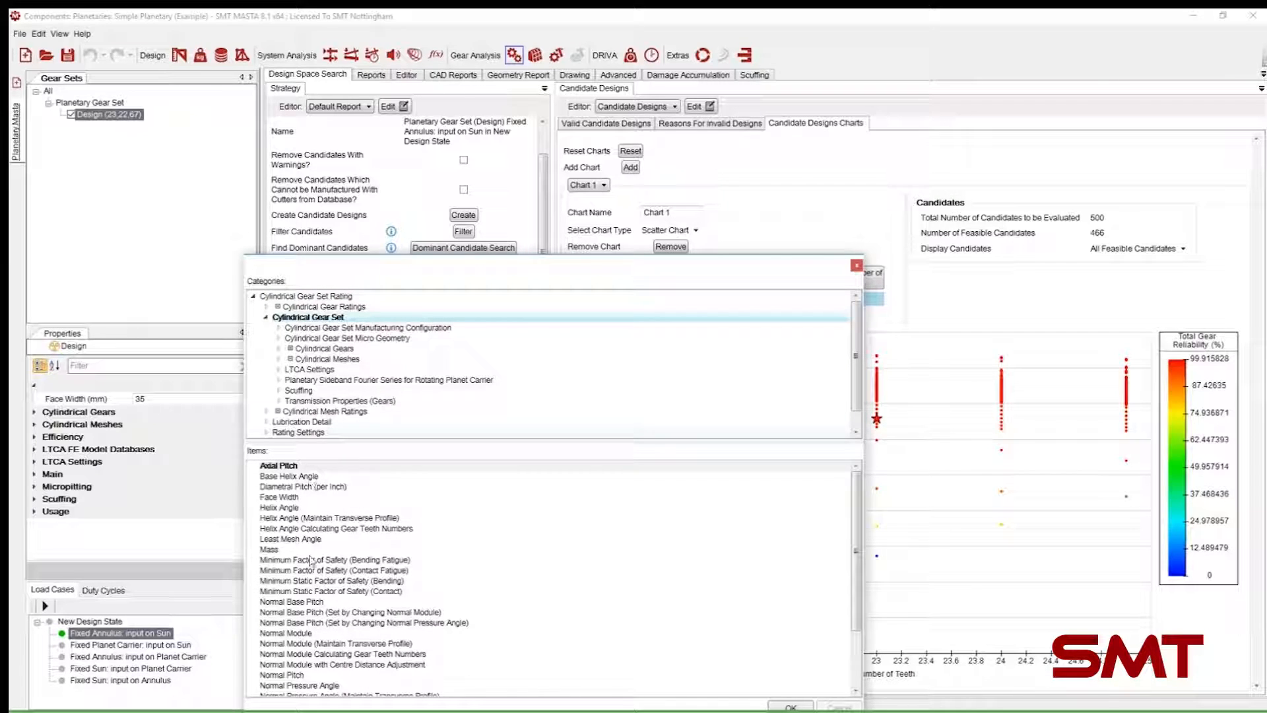
scroll(311, 548, down, 1)
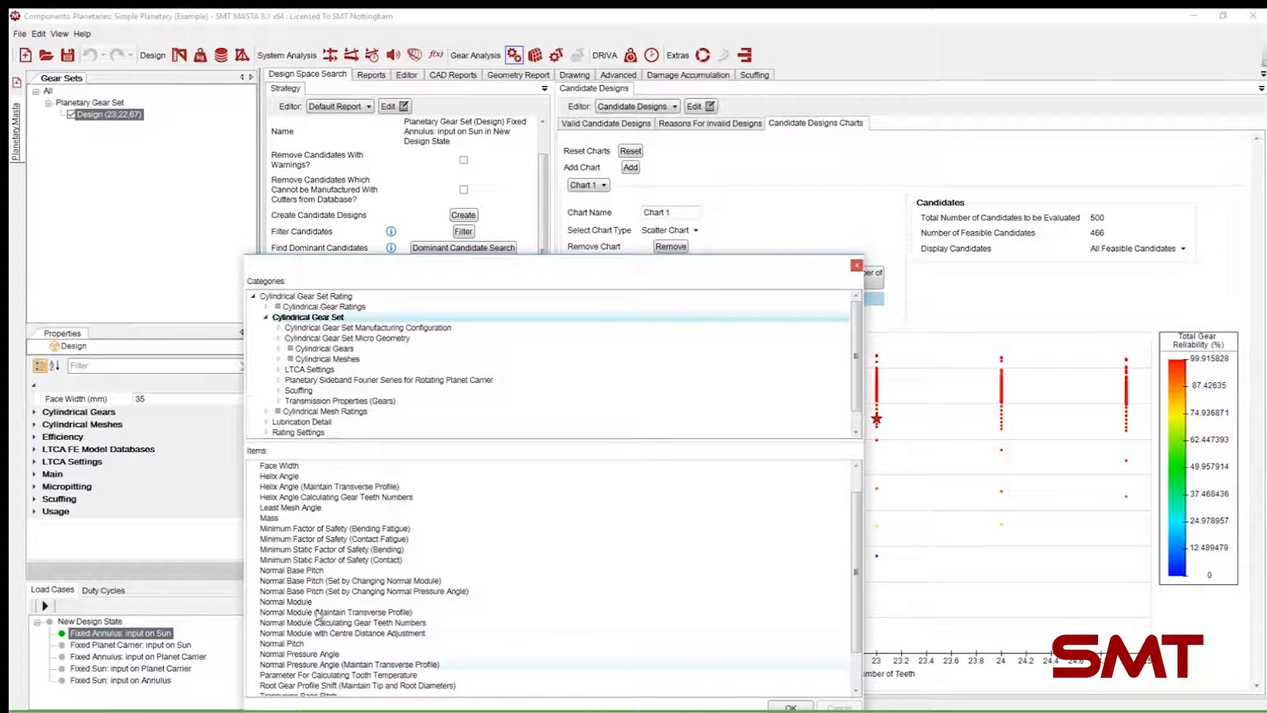
double_click(339, 351)
drag(376, 276, 426, 97)
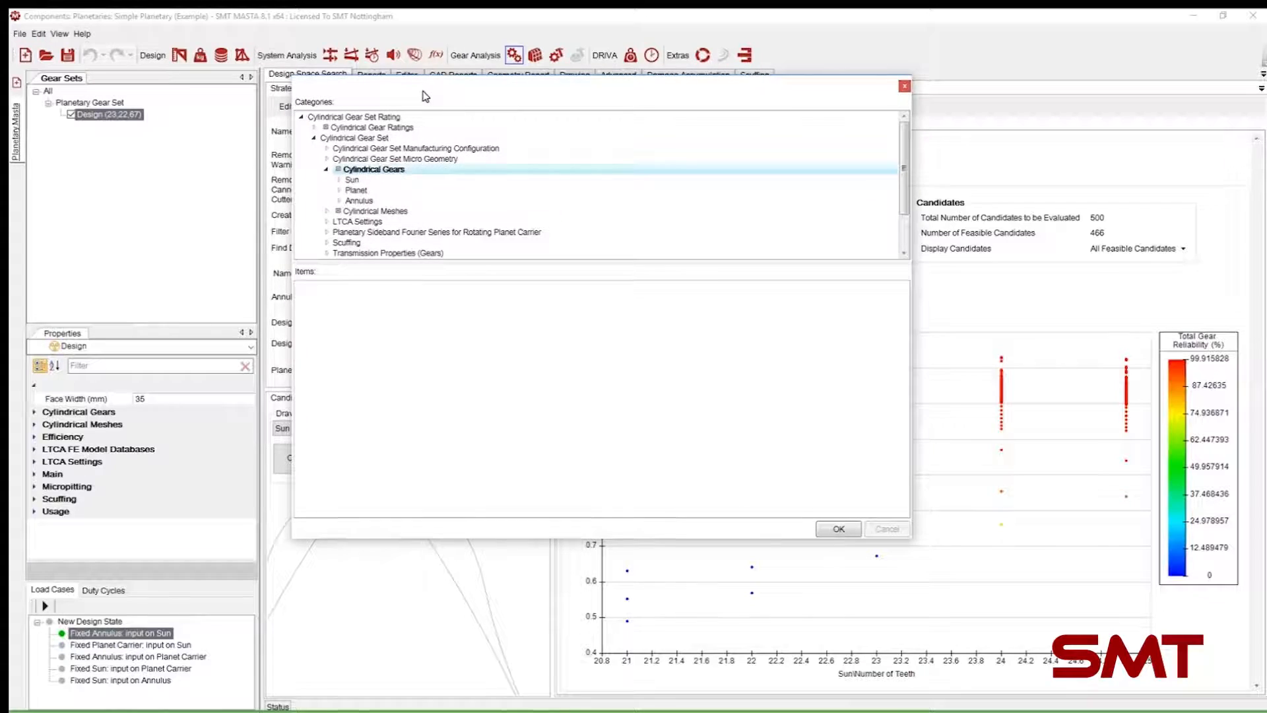
click(360, 191)
scroll(410, 442, down, 7)
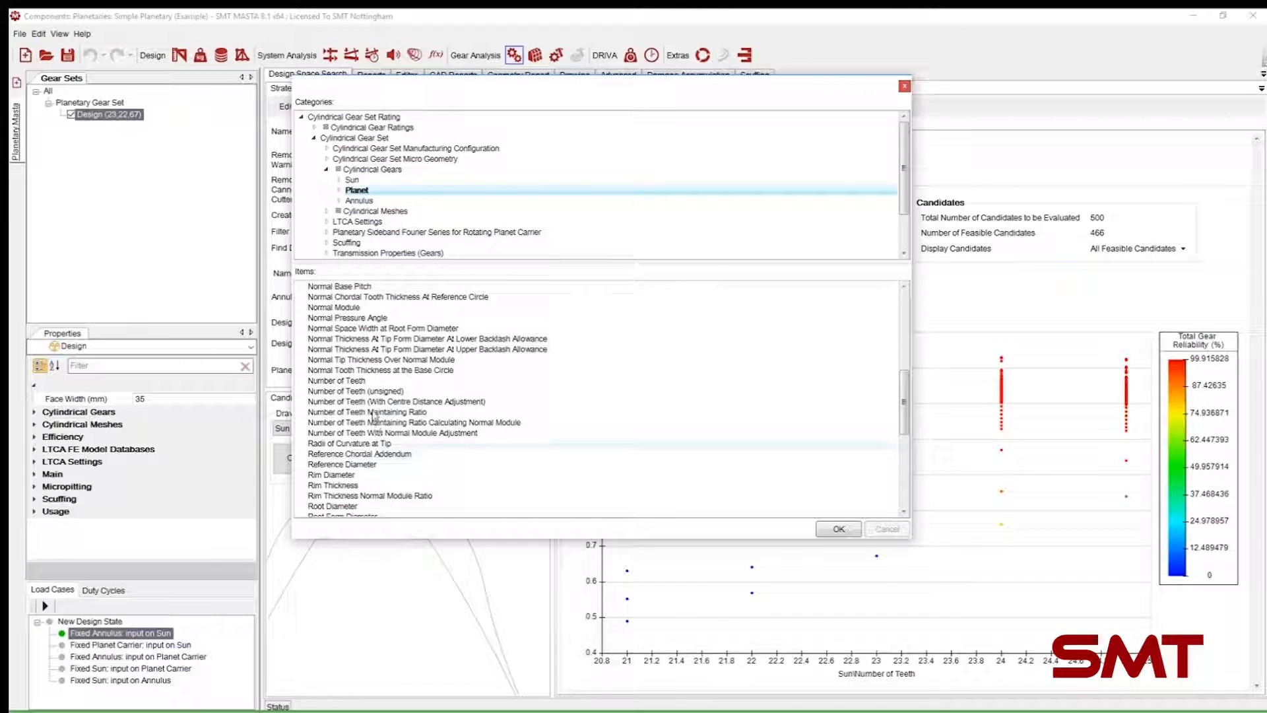
click(343, 381)
click(833, 530)
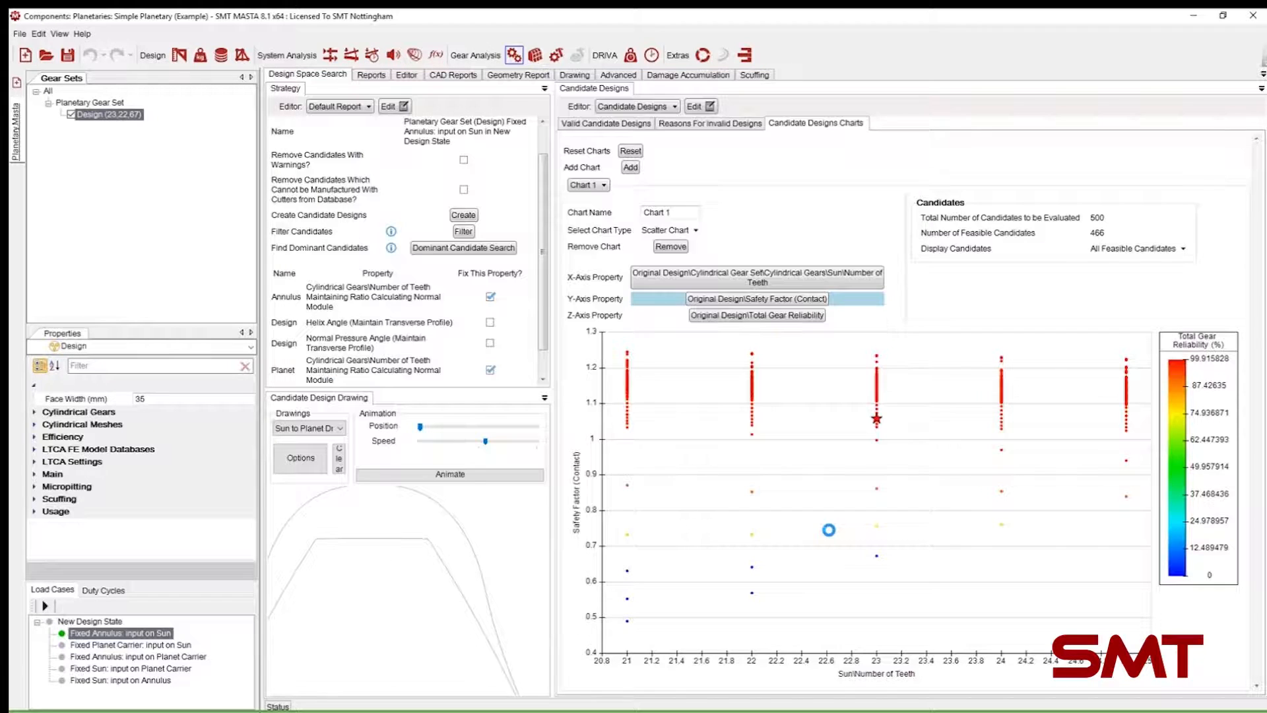
Step: Set the Z-axis of Chart 1 to the Sun to Planet mesh Ratio
click(818, 327)
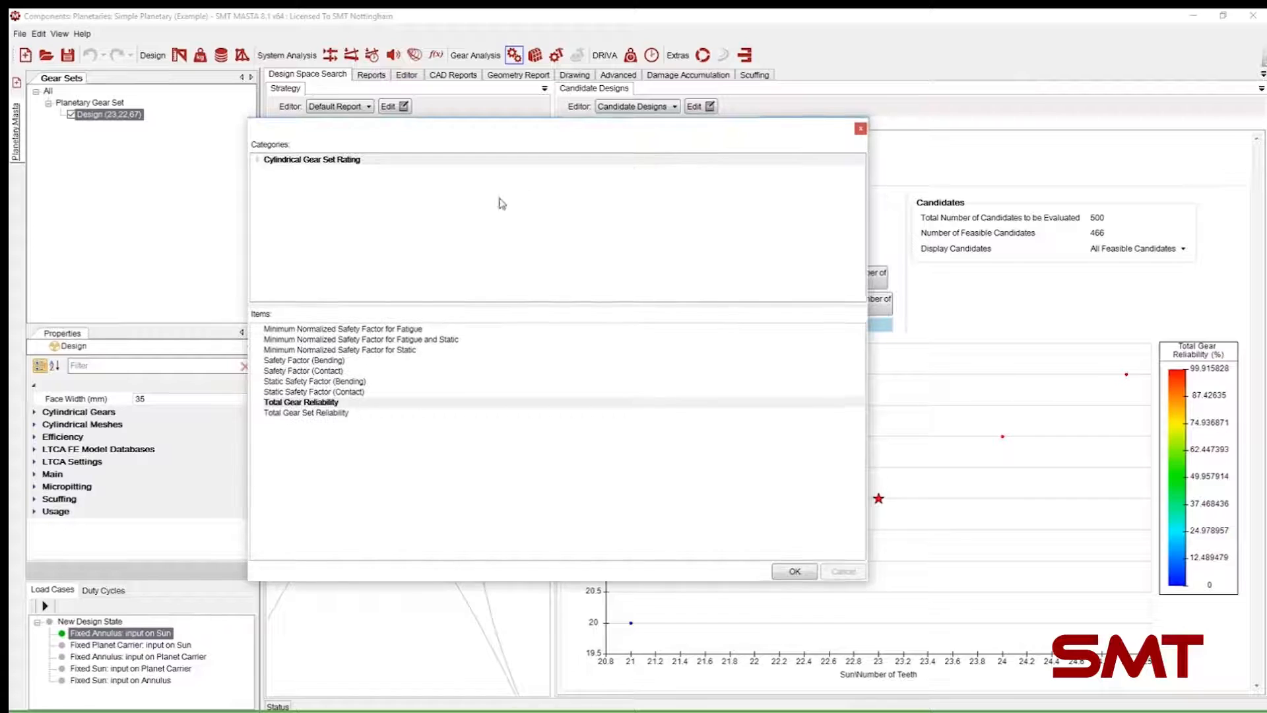
double_click(334, 159)
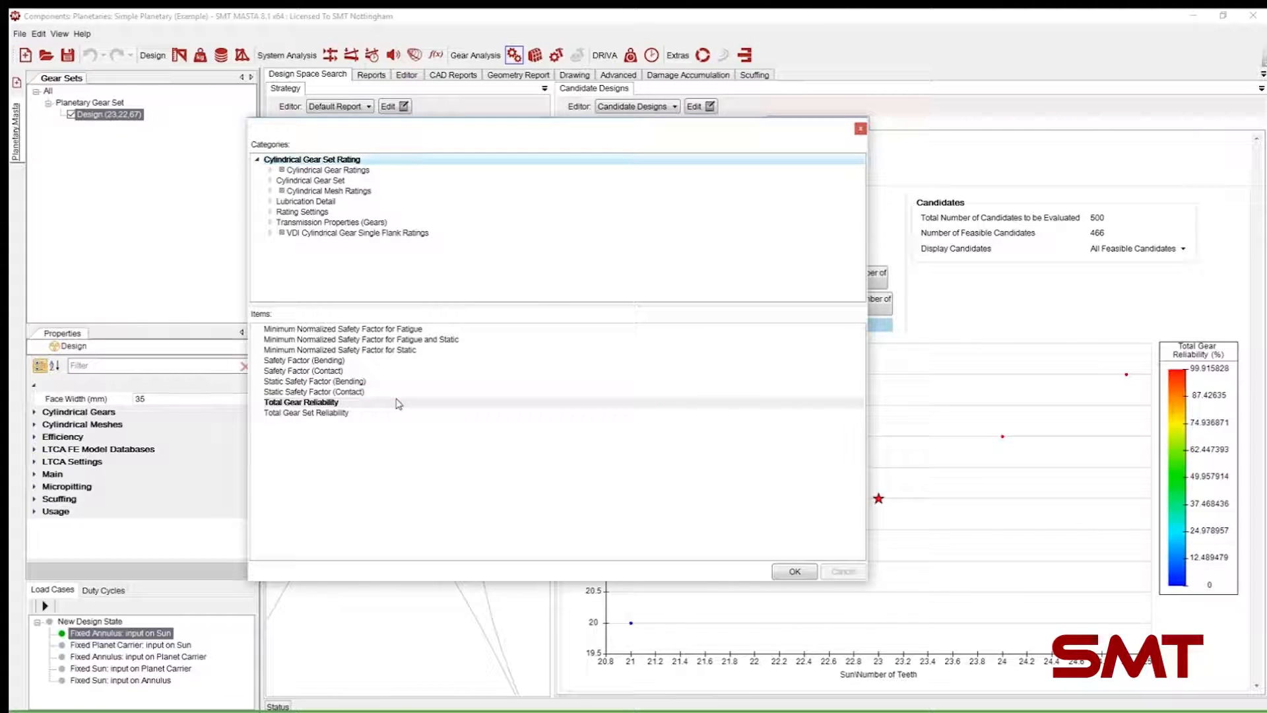
click(336, 182)
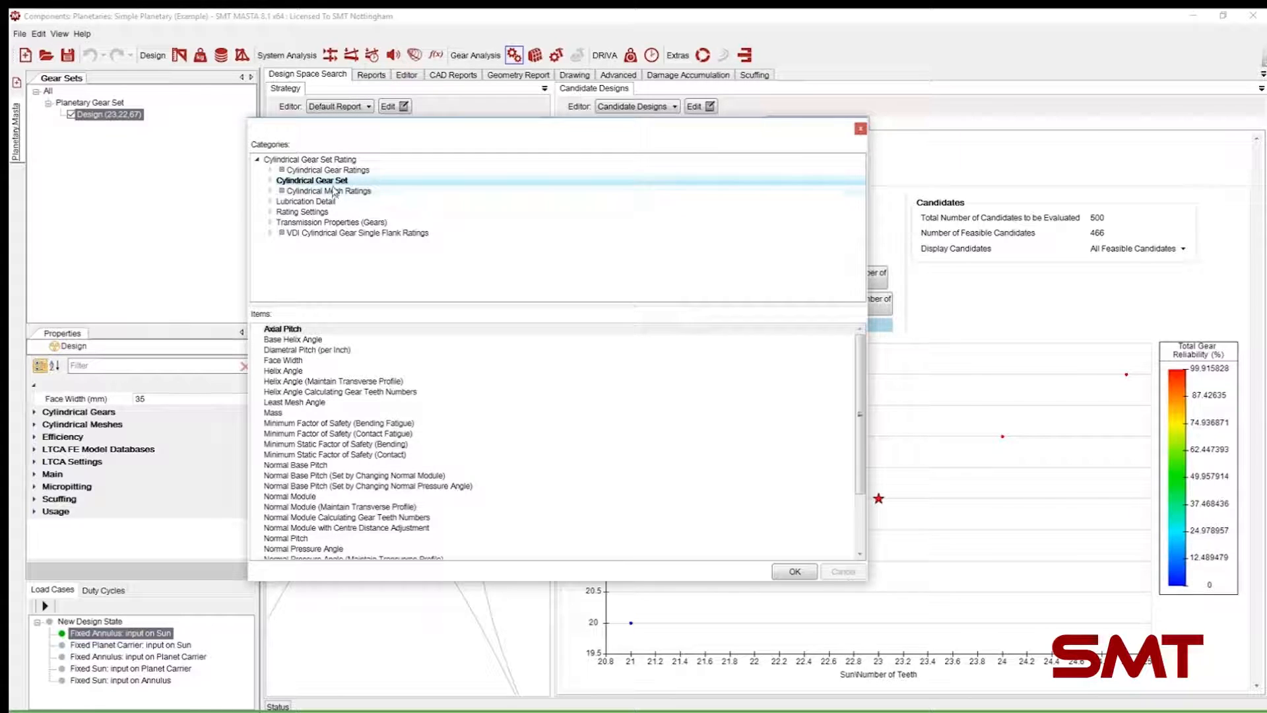
double_click(333, 180)
double_click(339, 223)
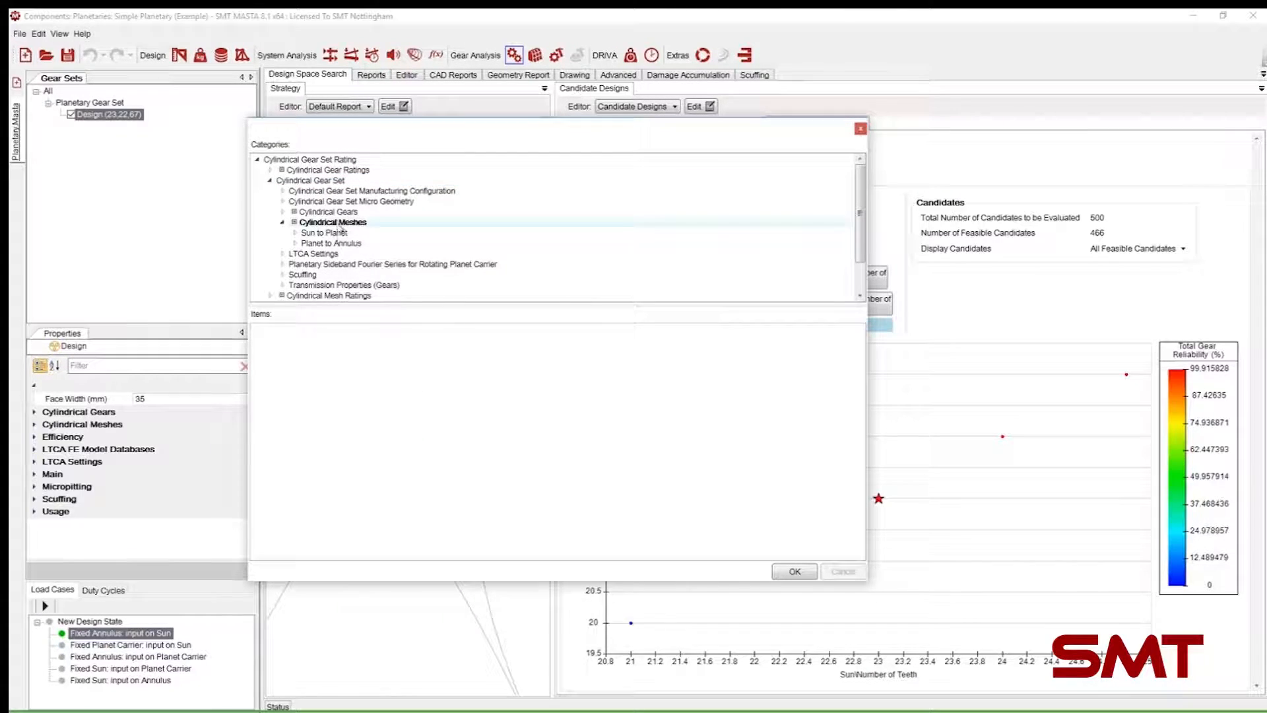
click(333, 233)
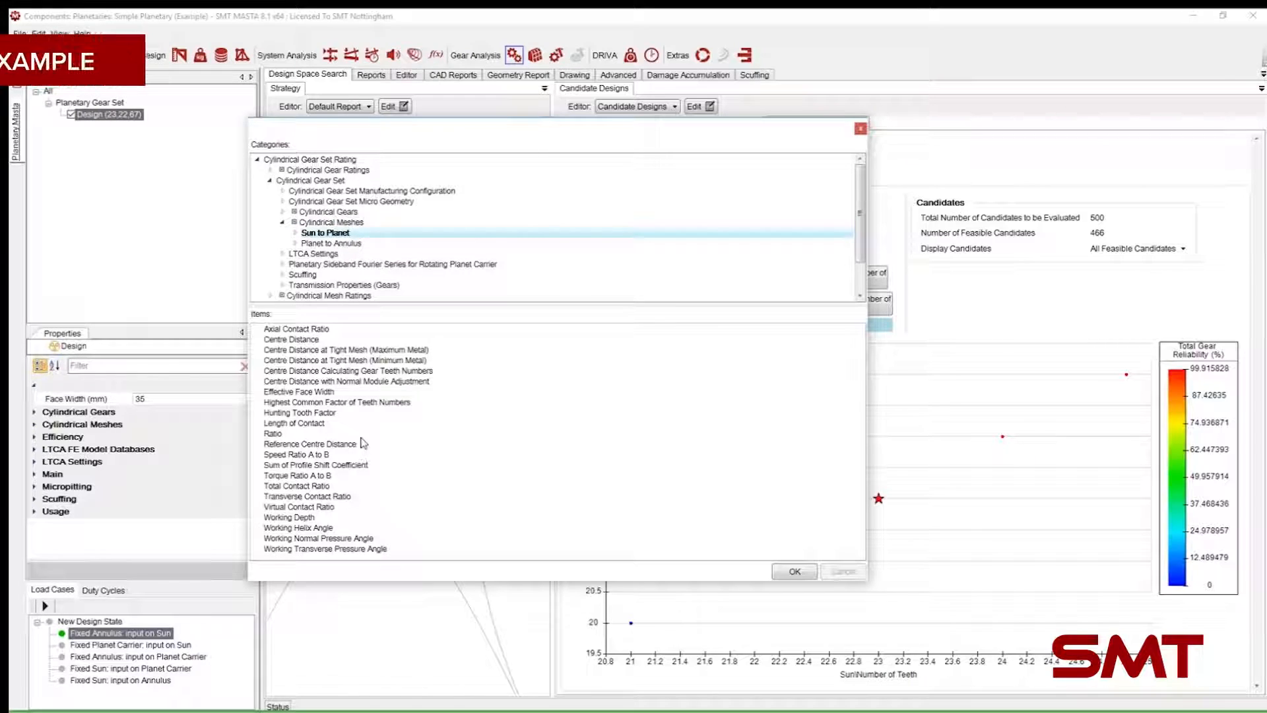
click(365, 434)
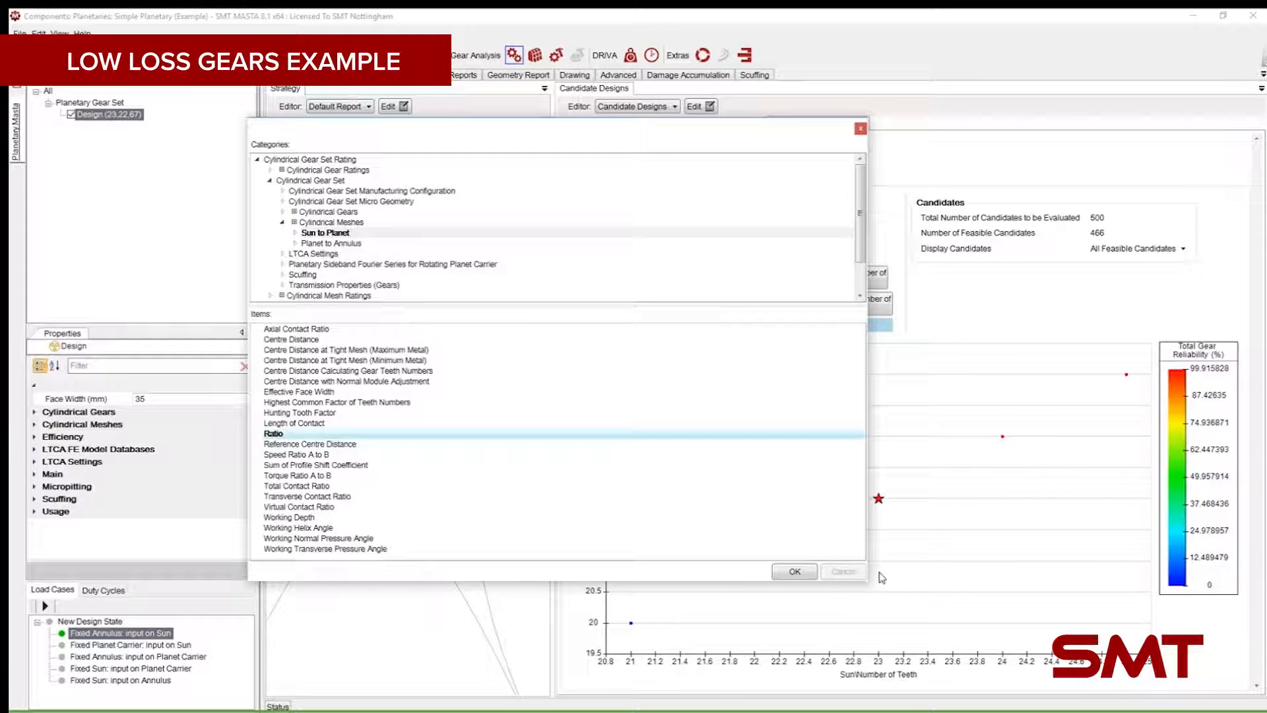
click(794, 572)
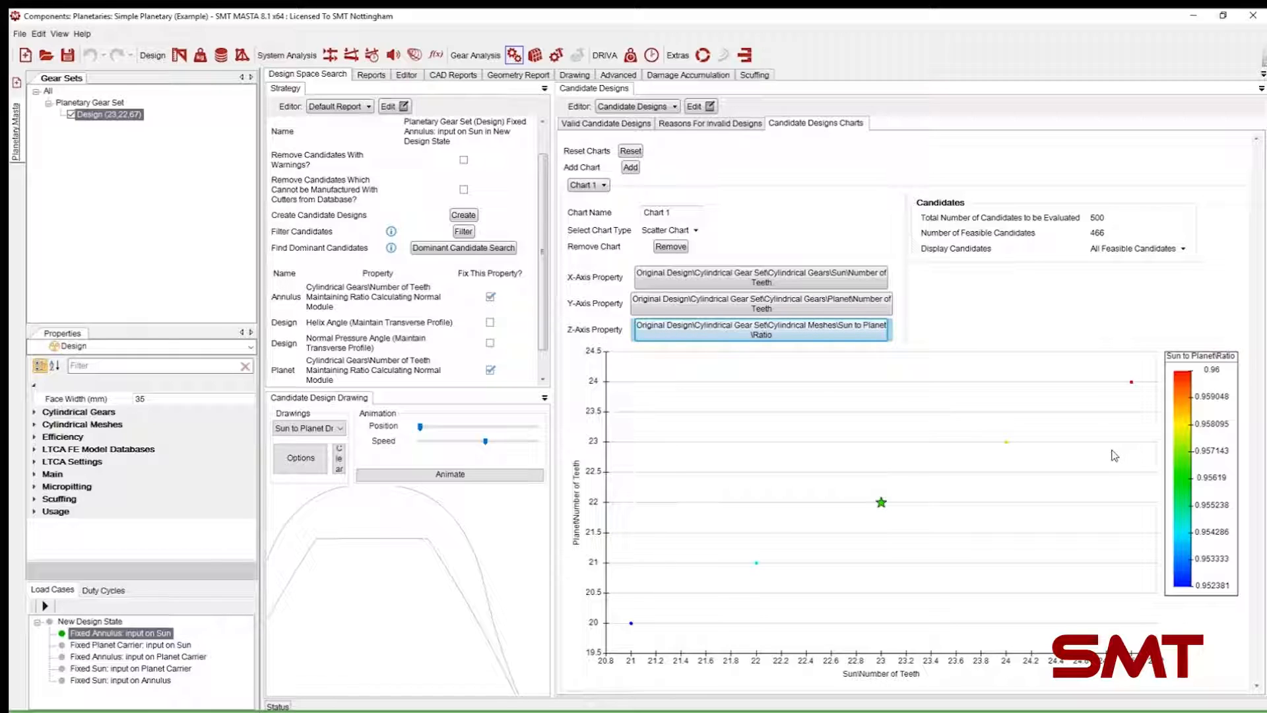
Step: Switch to the first scatter chart and run a dominant candidate search
click(597, 186)
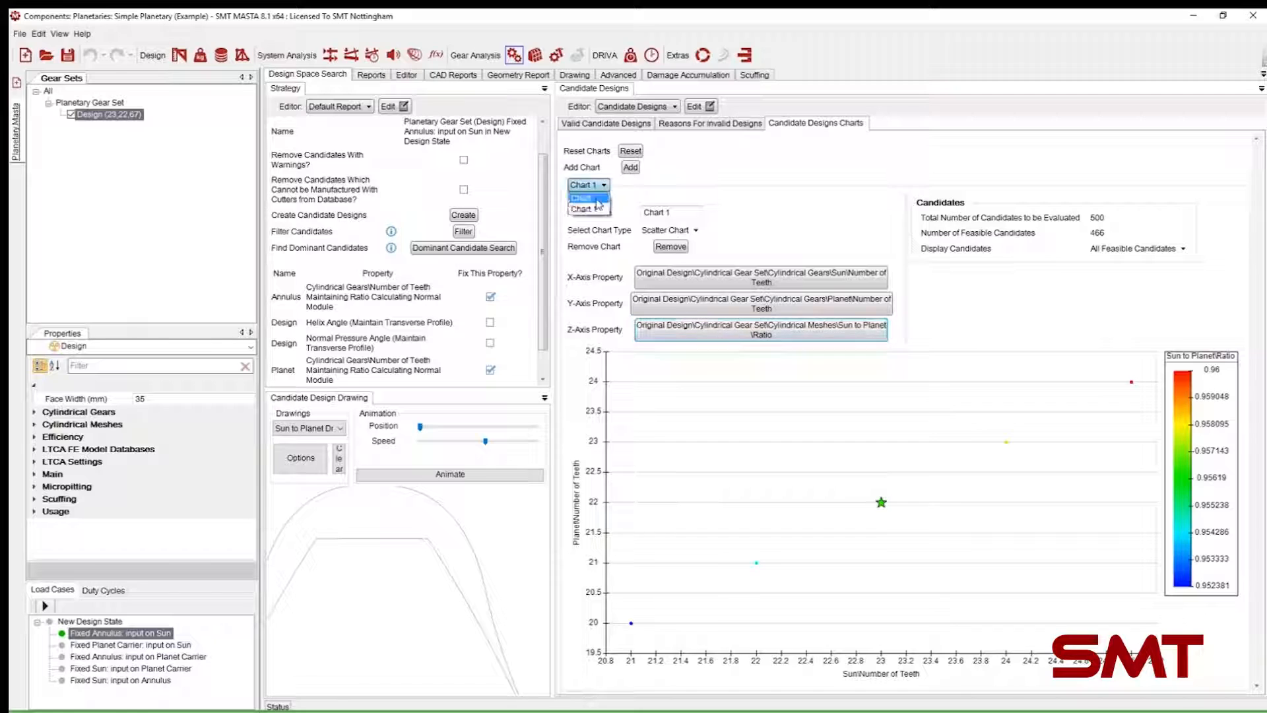
click(582, 198)
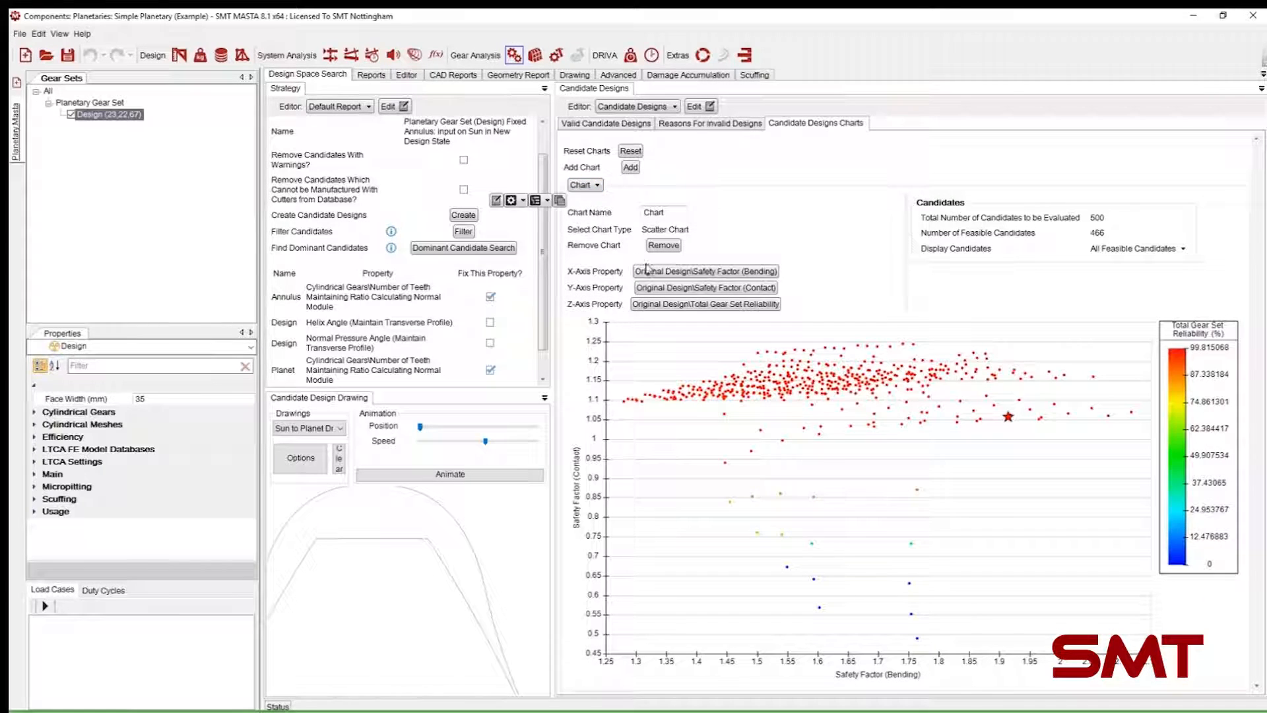
click(454, 253)
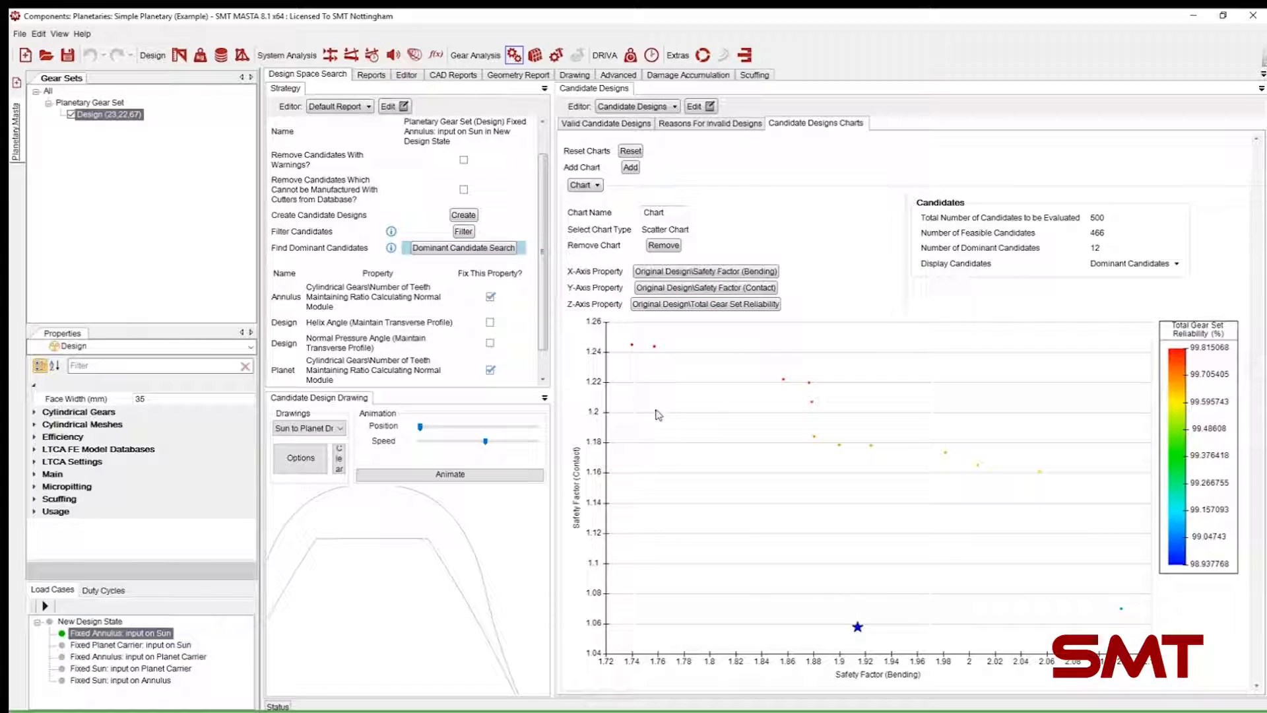
Step: Review the rating report of the dominant candidate with the highest contact safety factor and add that candidate as a new design
click(631, 344)
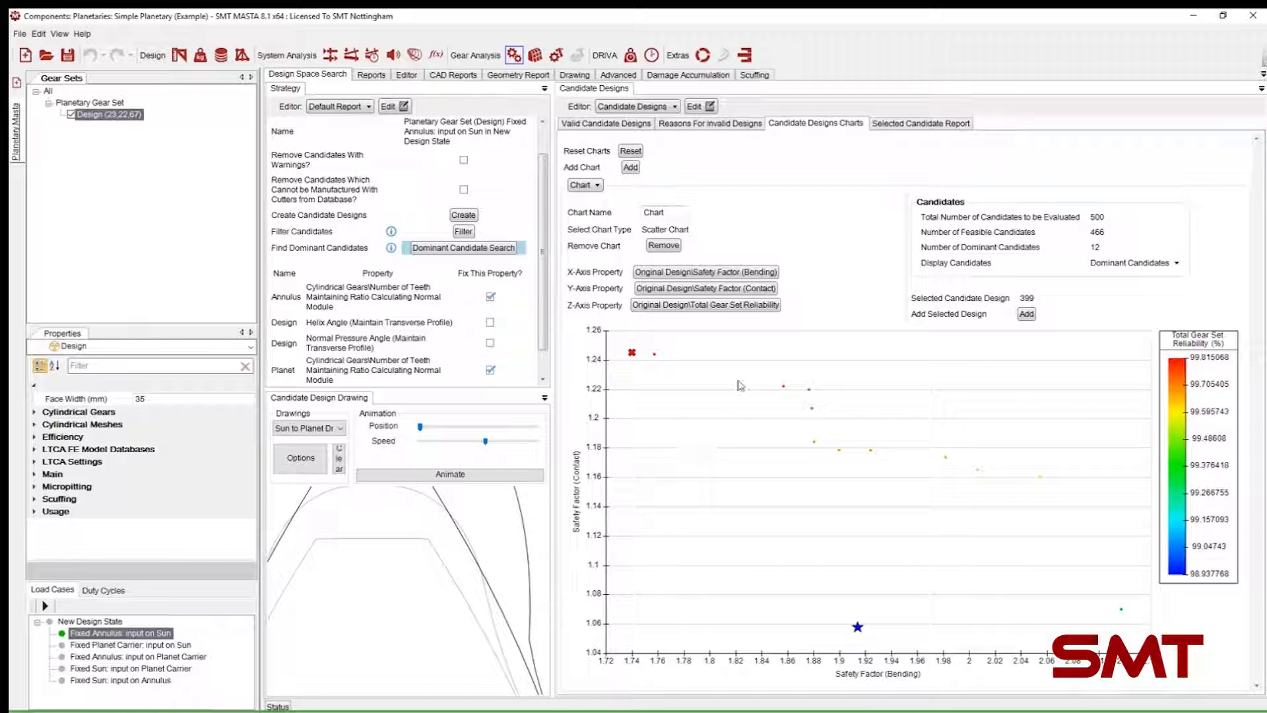
click(910, 125)
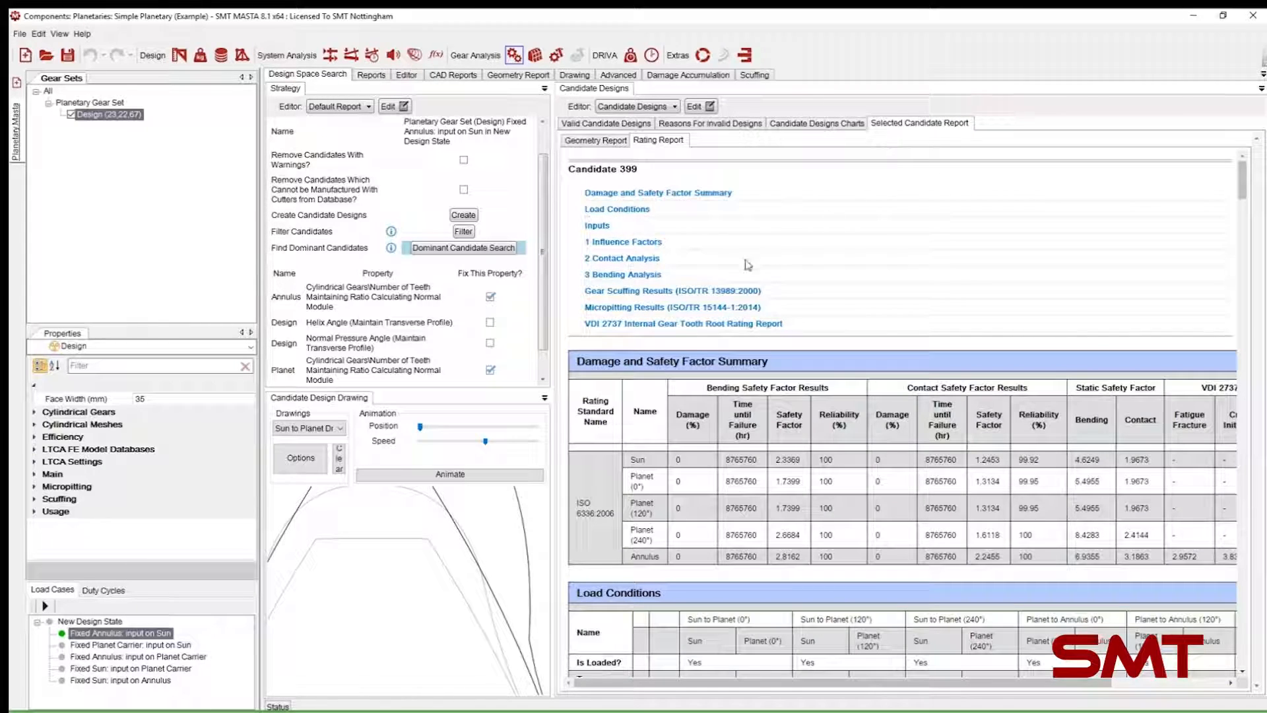
scroll(847, 470, down, 3)
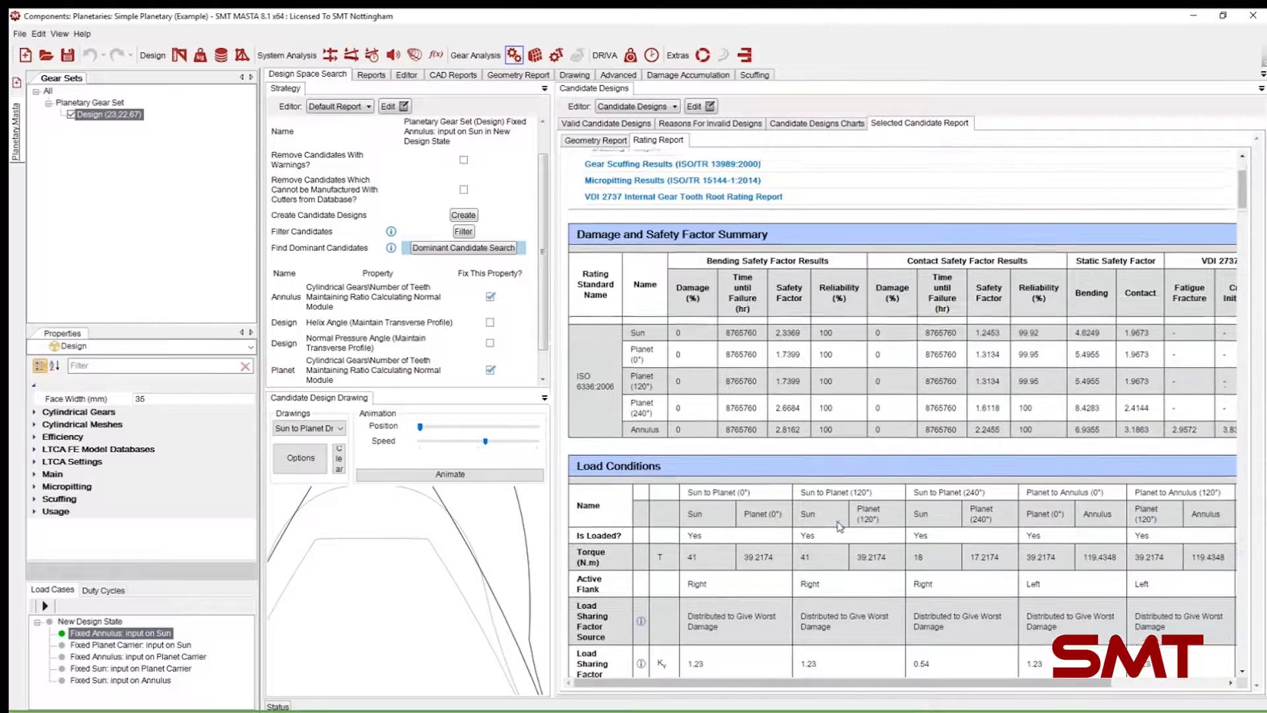
drag(761, 686, 726, 672)
scroll(804, 416, up, 3)
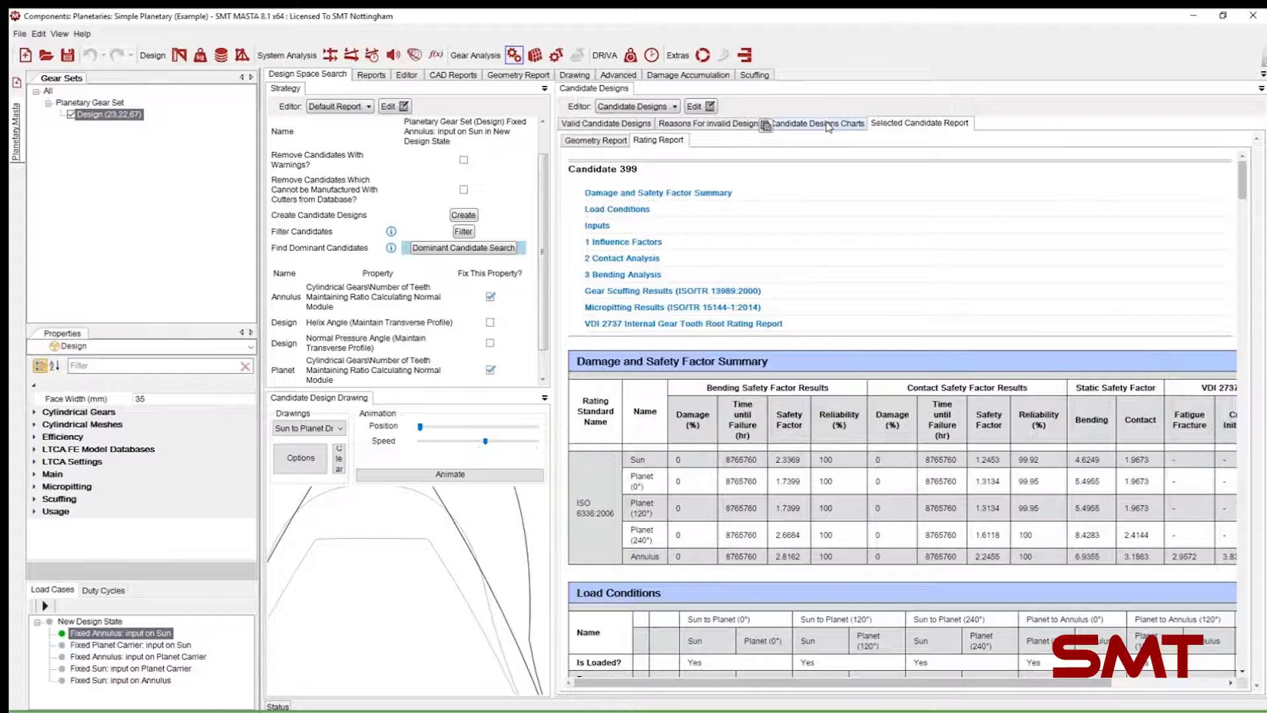
click(816, 123)
click(1027, 314)
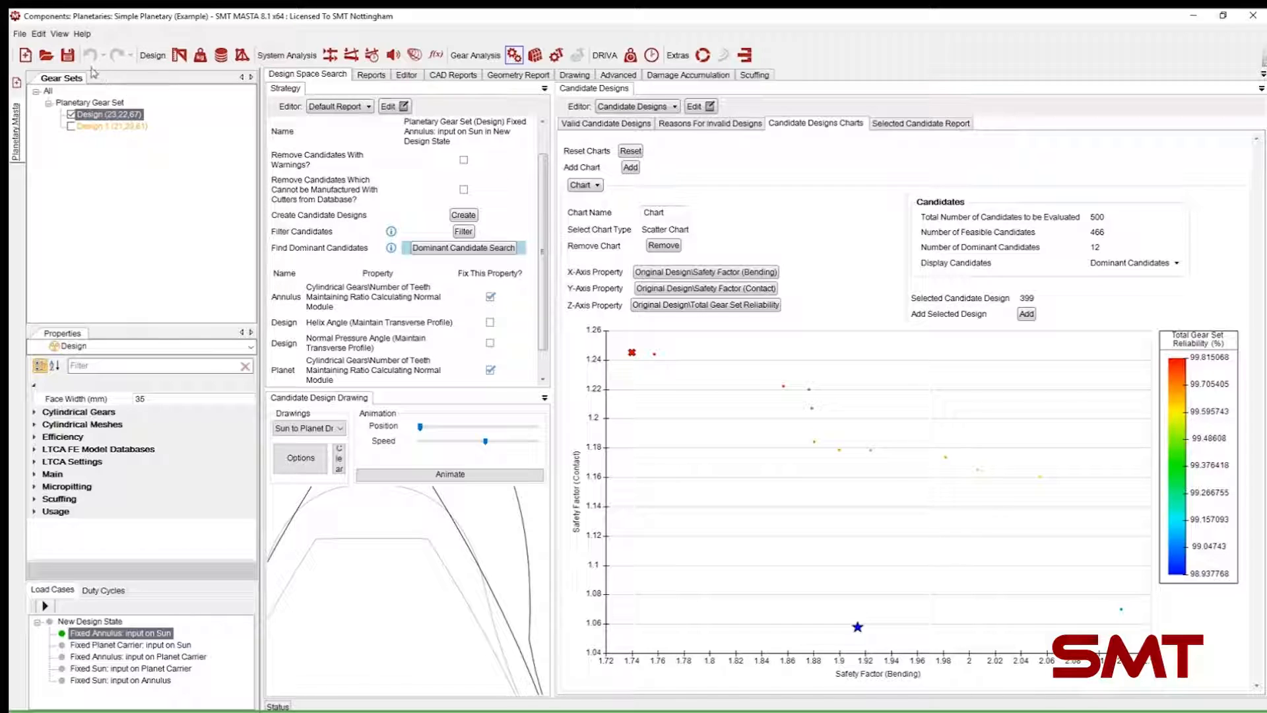
Step: Start a new design file and load the FZG Type C - Optimisation Example from the Macro Geometry Optimisation analysis examples
click(18, 84)
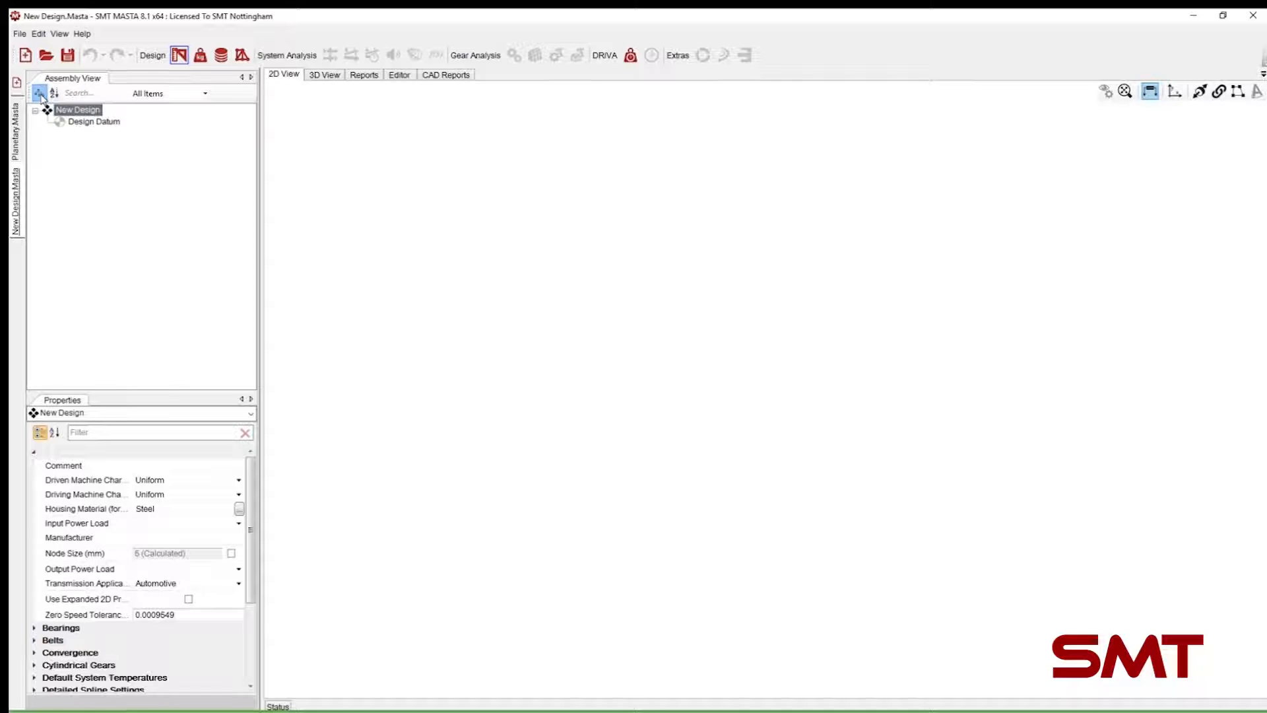
click(20, 34)
mouse_move(98, 181)
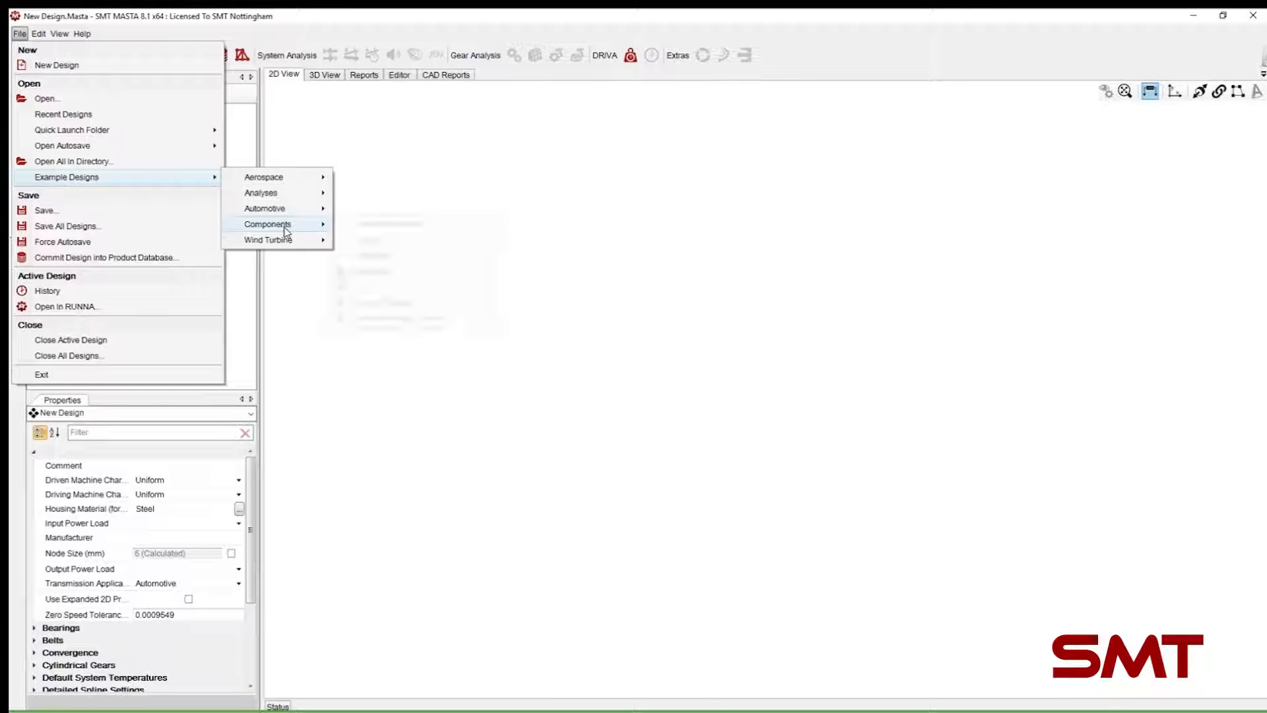
mouse_move(291, 193)
mouse_move(408, 241)
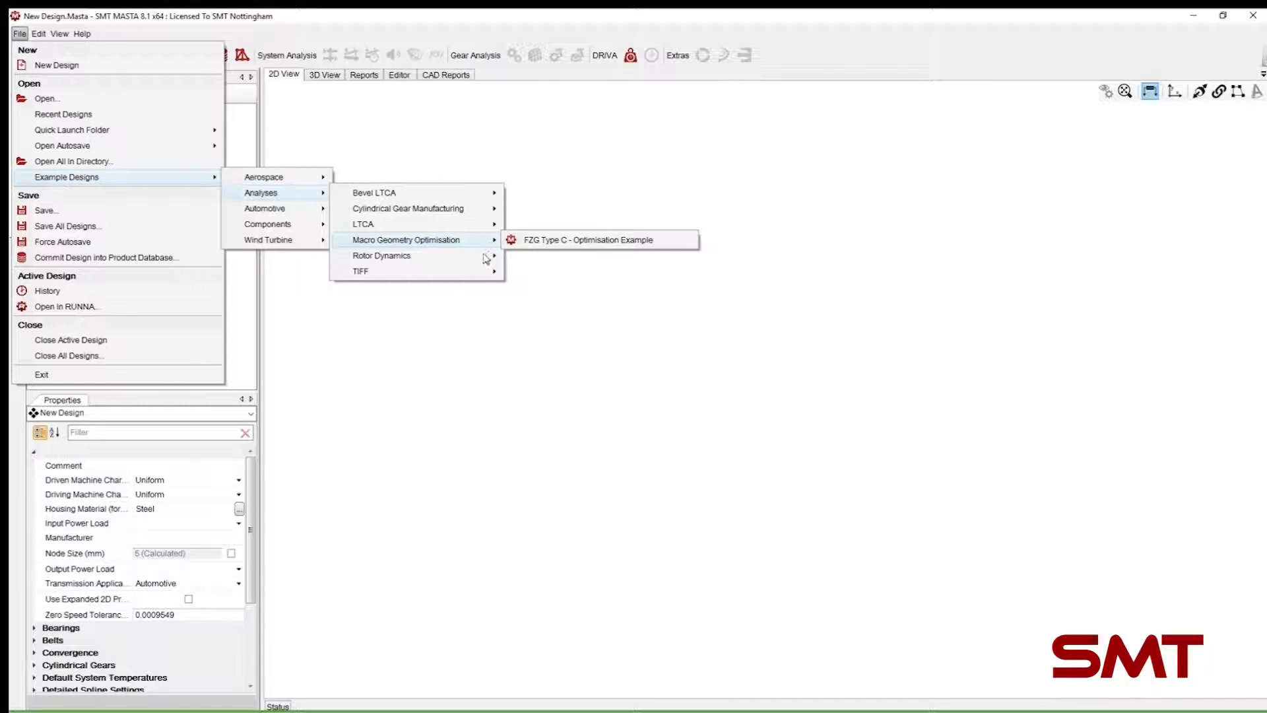
mouse_move(483, 257)
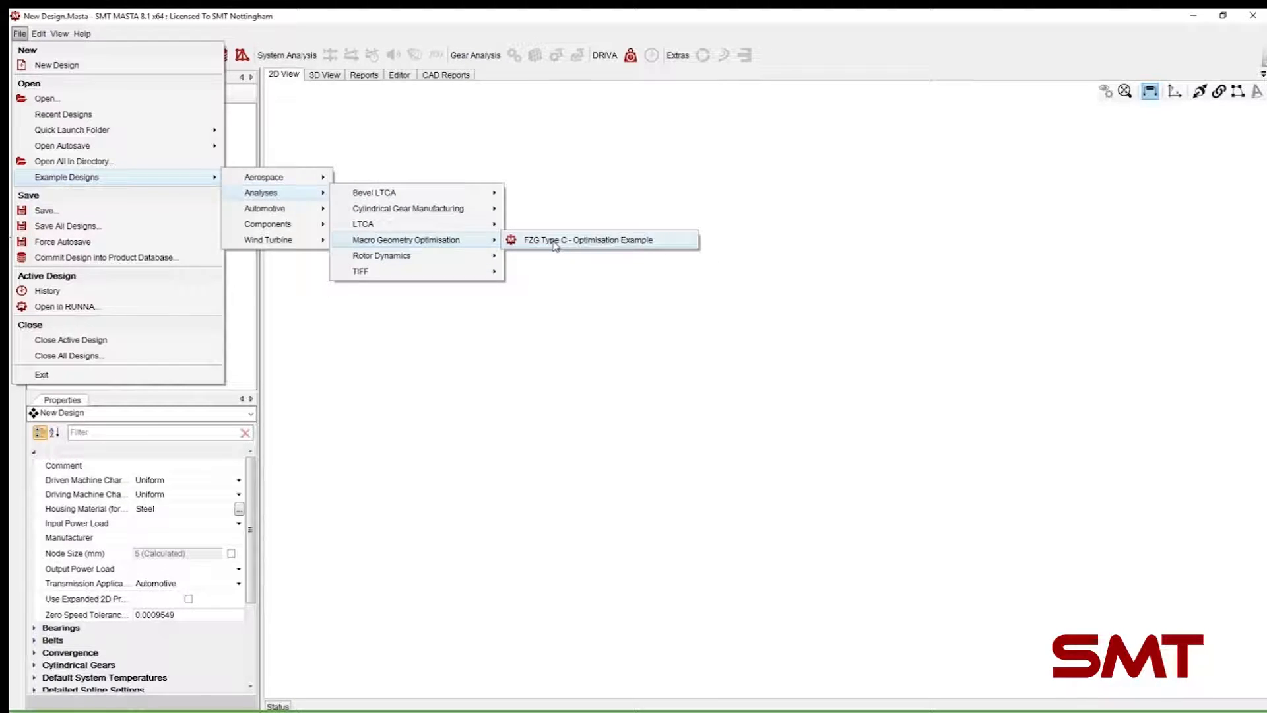
click(556, 247)
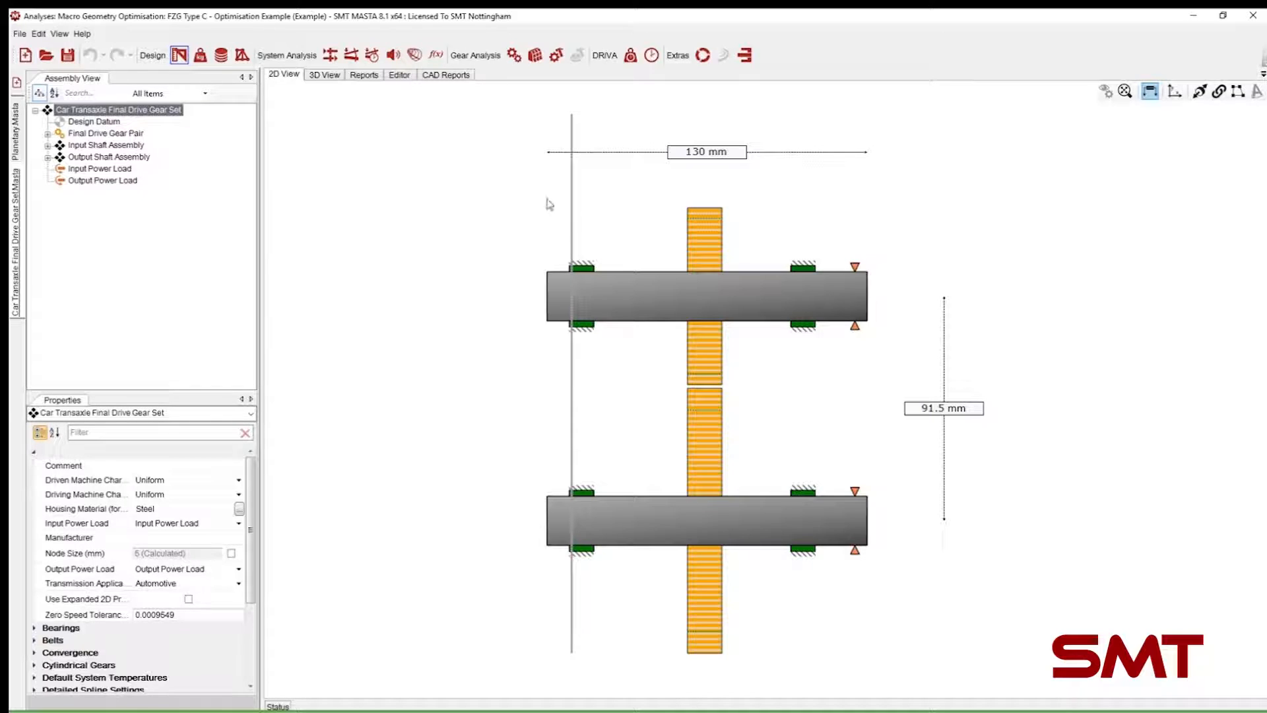
Step: Open the gear macro geometry analysis for the 500 Nm Drive load case and select the Current Production Design gear set
click(514, 54)
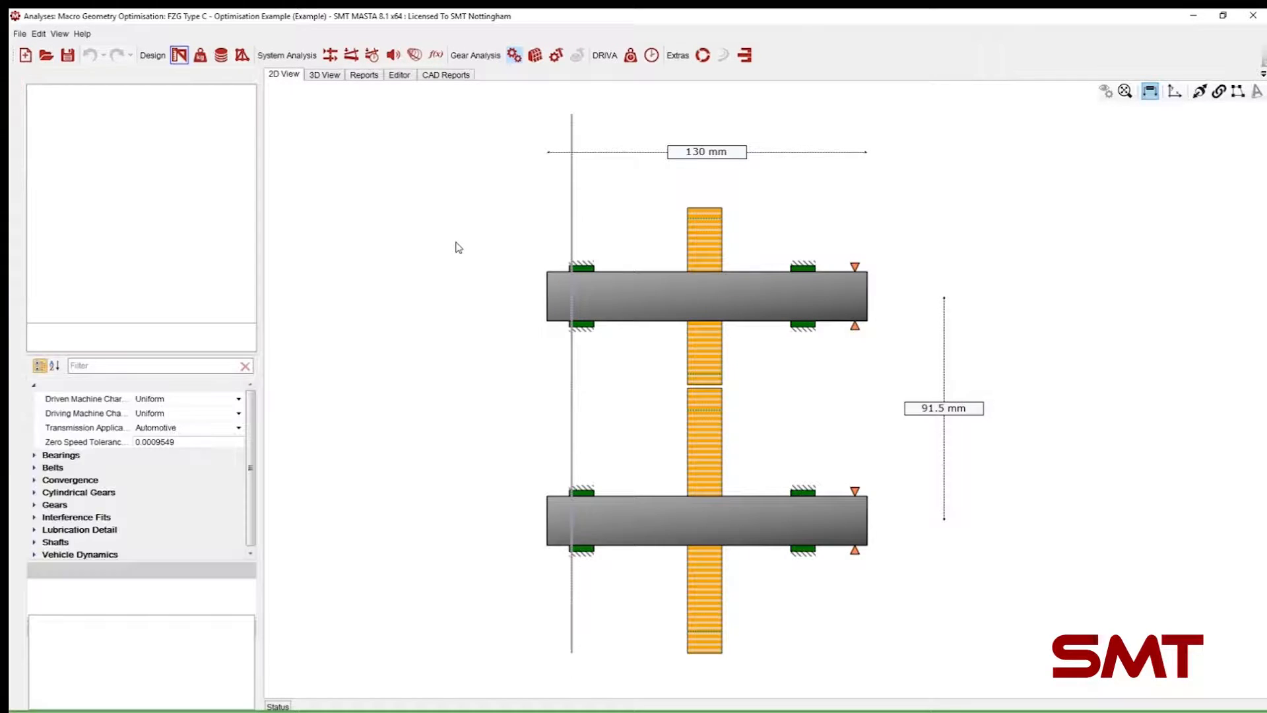
click(108, 636)
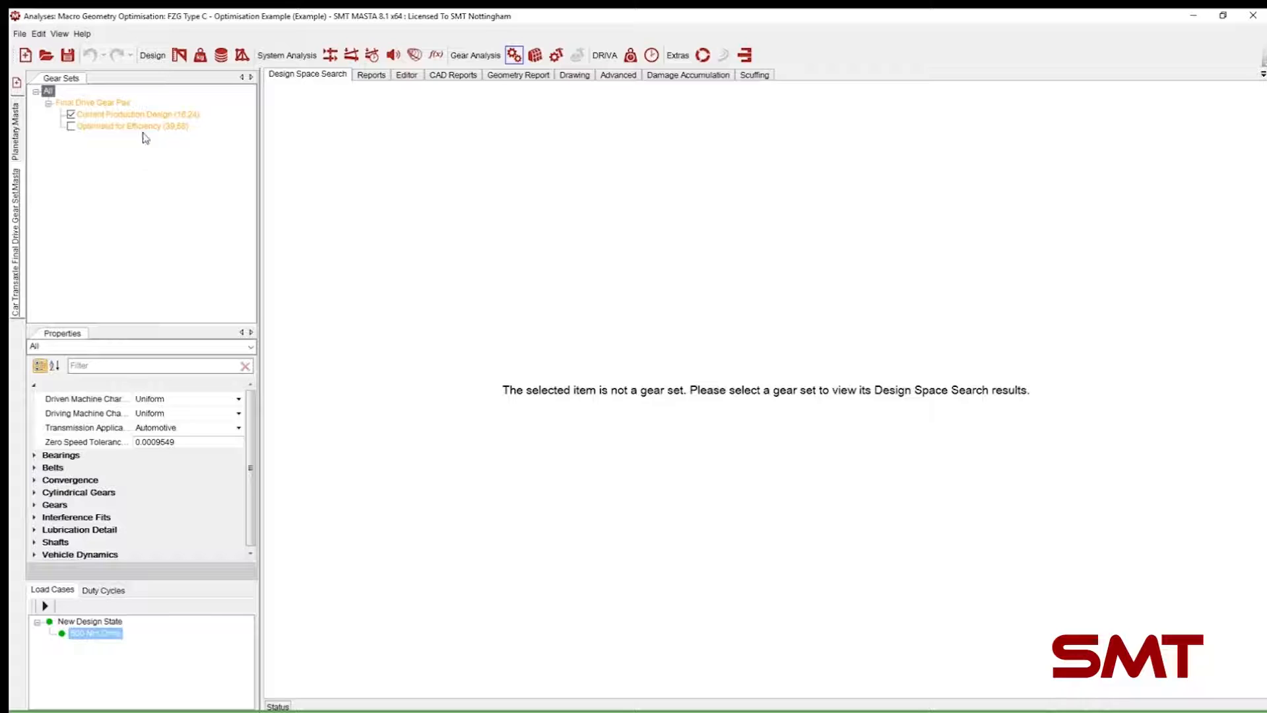
click(158, 114)
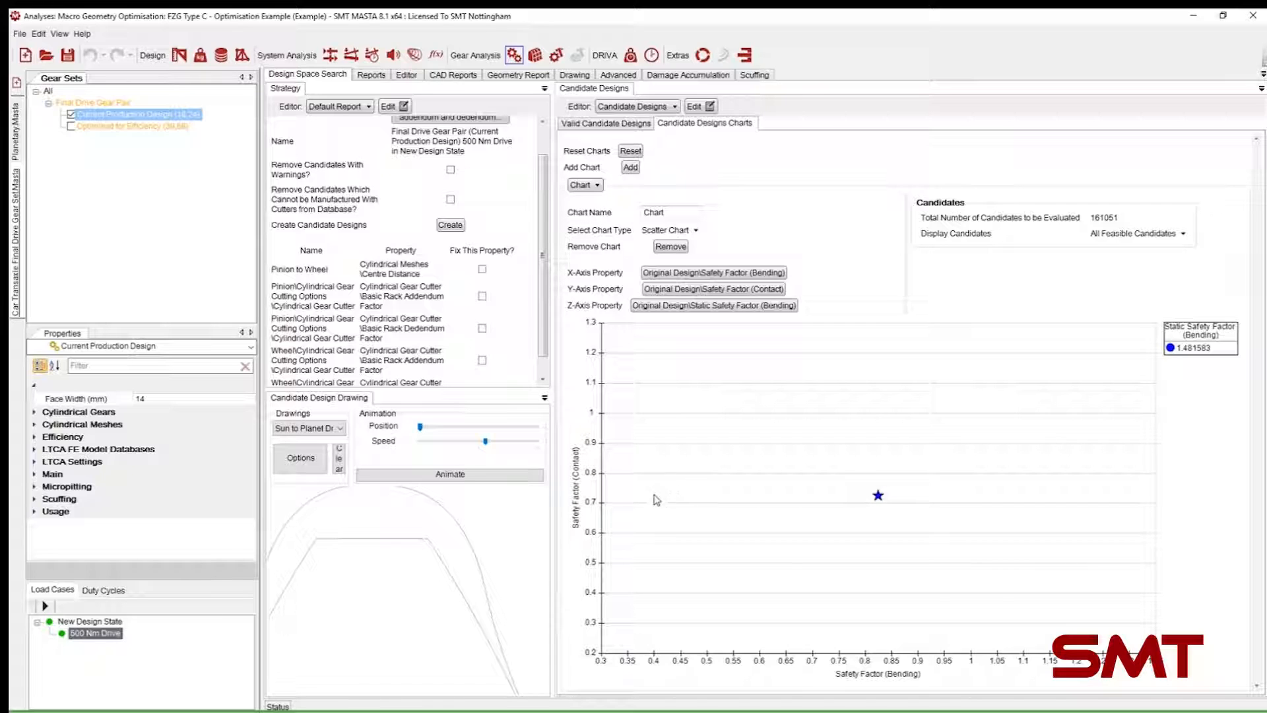
Step: Open the Design Space Search Strategy database at full size and create a new strategy with the default name
scroll(466, 198, up, 1)
click(454, 143)
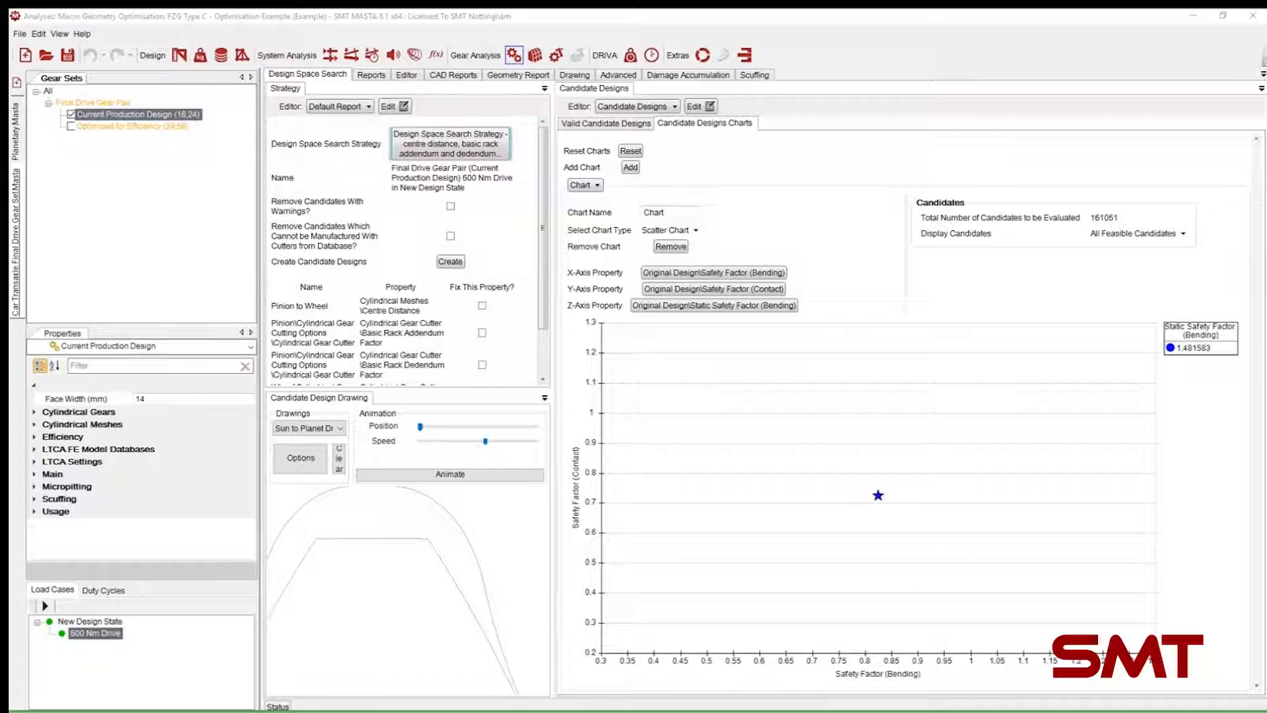
drag(507, 681, 450, 152)
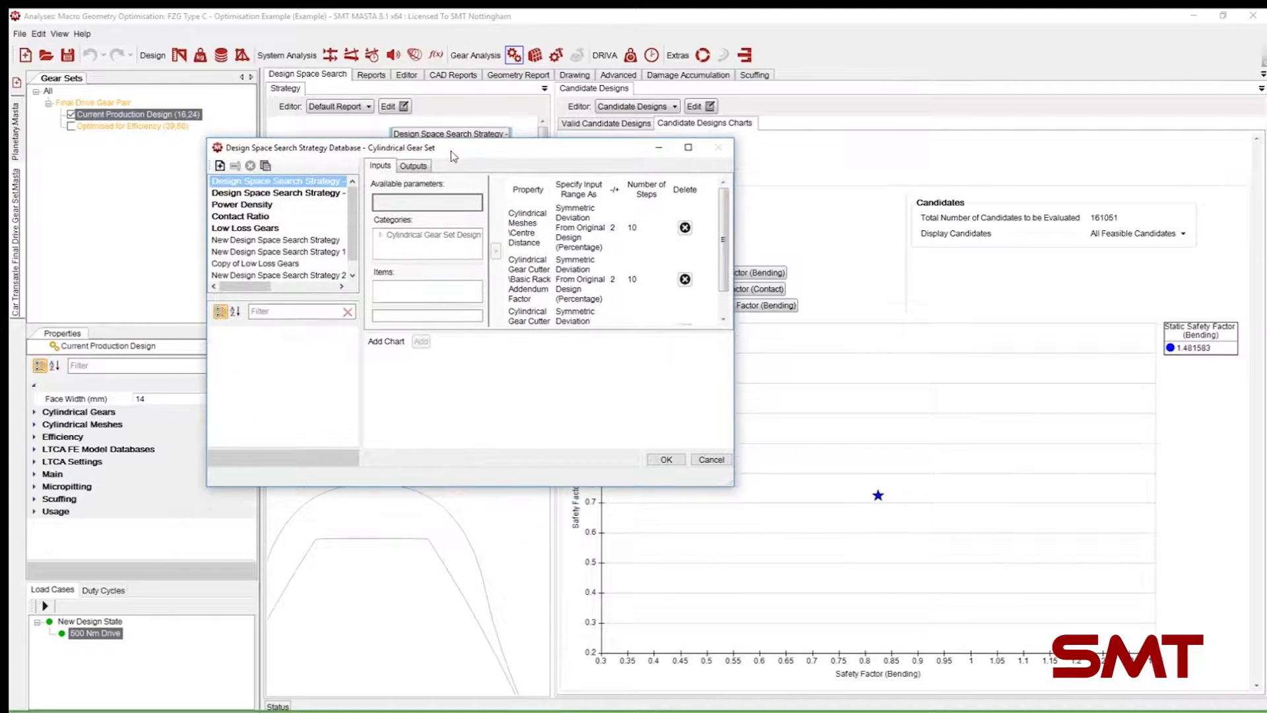
double_click(448, 151)
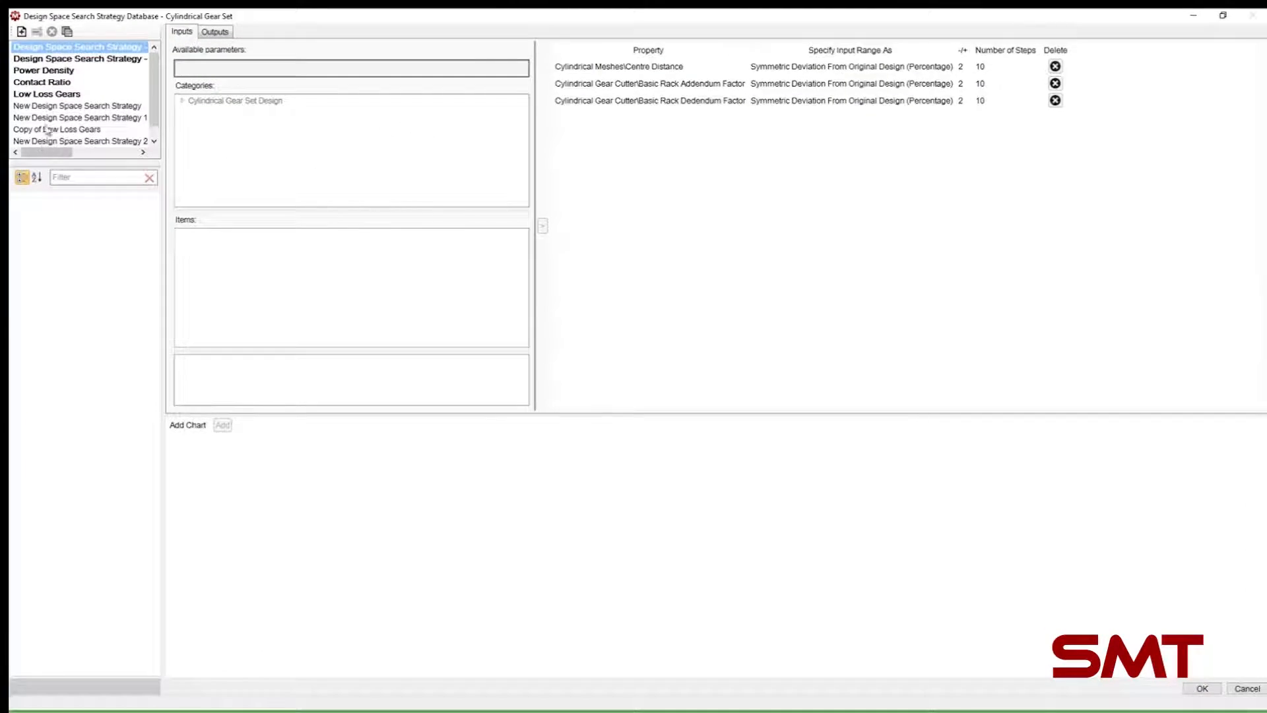
scroll(53, 107, up, 1)
click(25, 32)
click(570, 395)
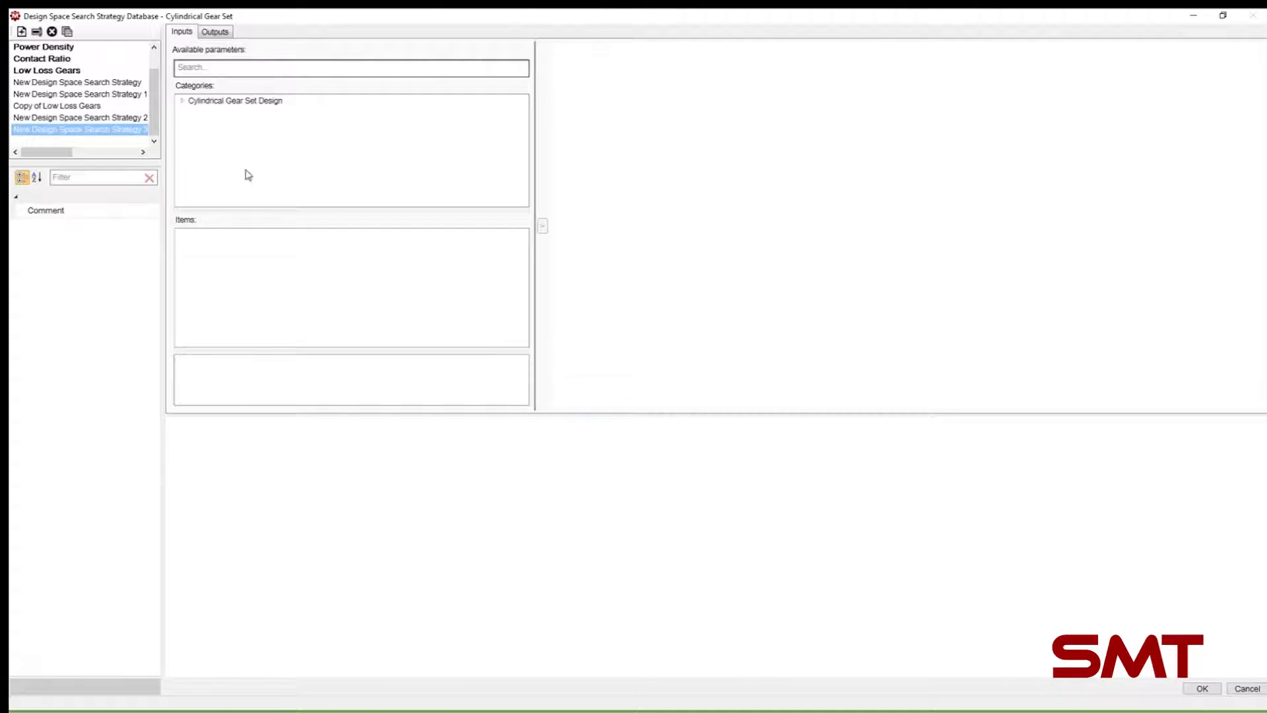
Step: Add the gear set's Normal Pressure Angle as a strategy input specified as an Absolute Range
double_click(242, 102)
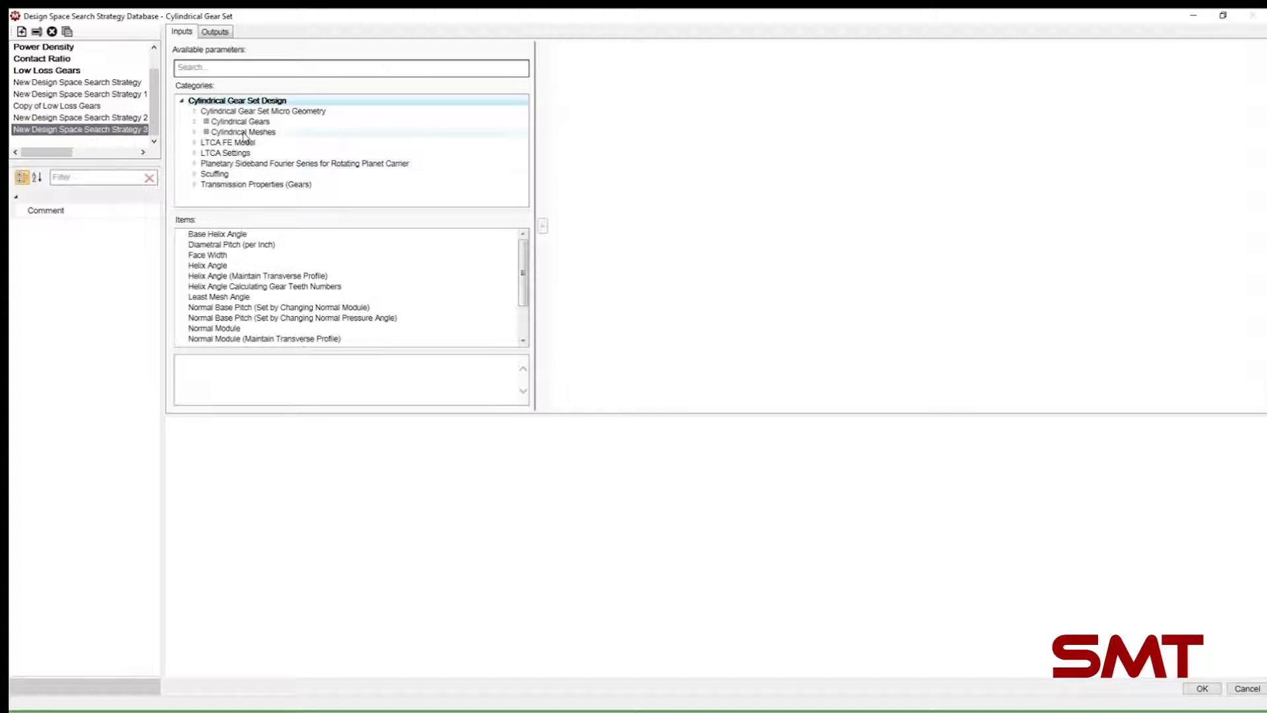
scroll(247, 277, down, 2)
click(243, 321)
double_click(243, 321)
click(715, 74)
click(683, 134)
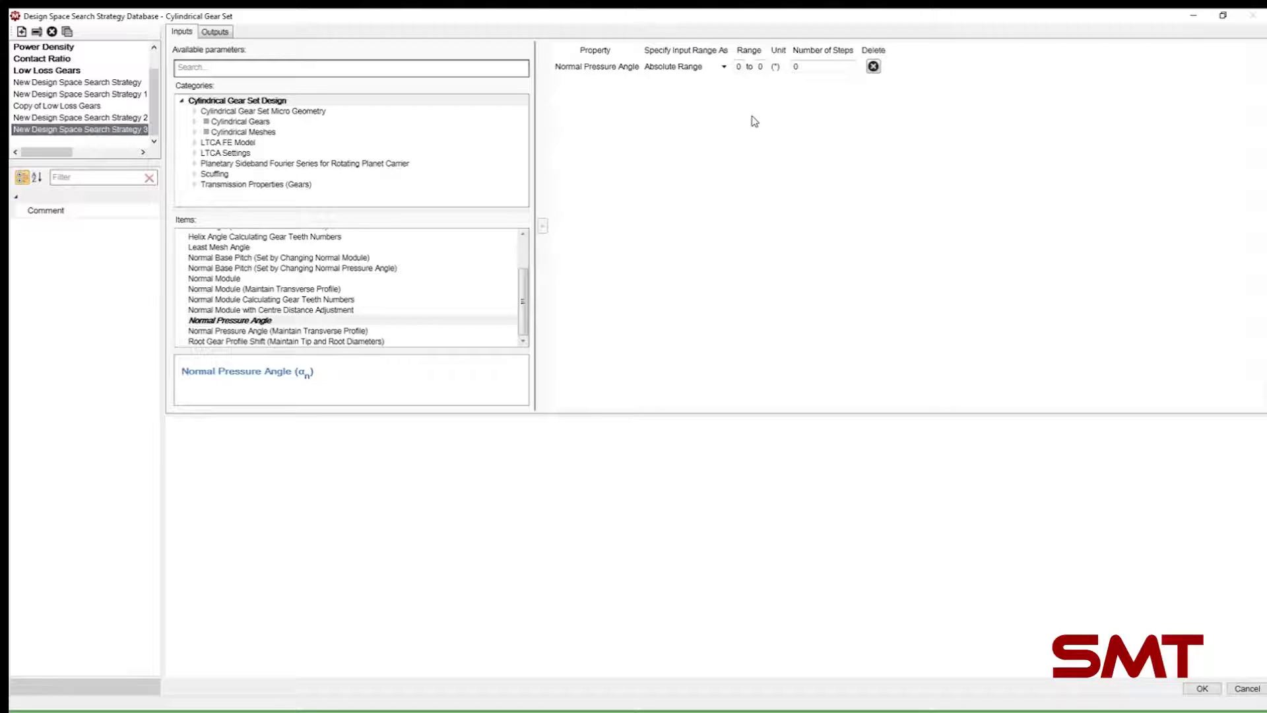
Step: Set the Normal Pressure Angle range to 14 to 26 degrees with 100 steps
drag(763, 66, 746, 67)
text(6)
double_click(738, 67)
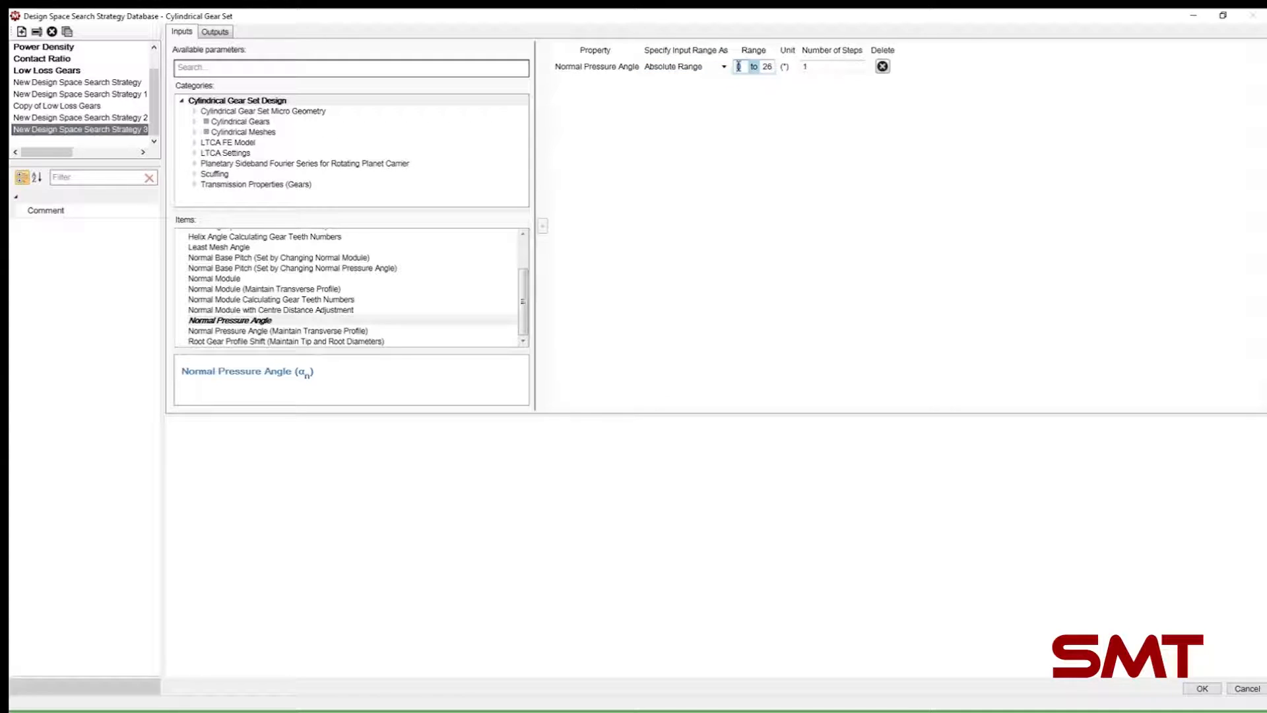
text(14)
click(813, 67)
double_click(814, 67)
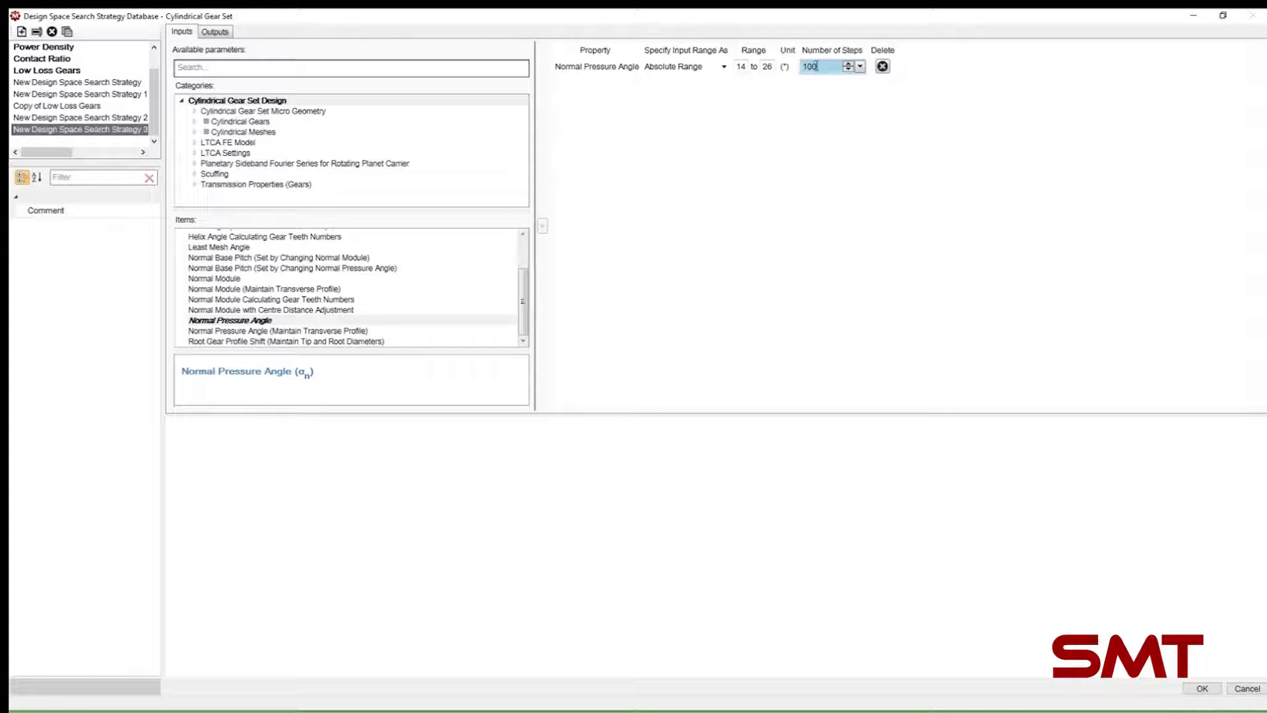
key(Return)
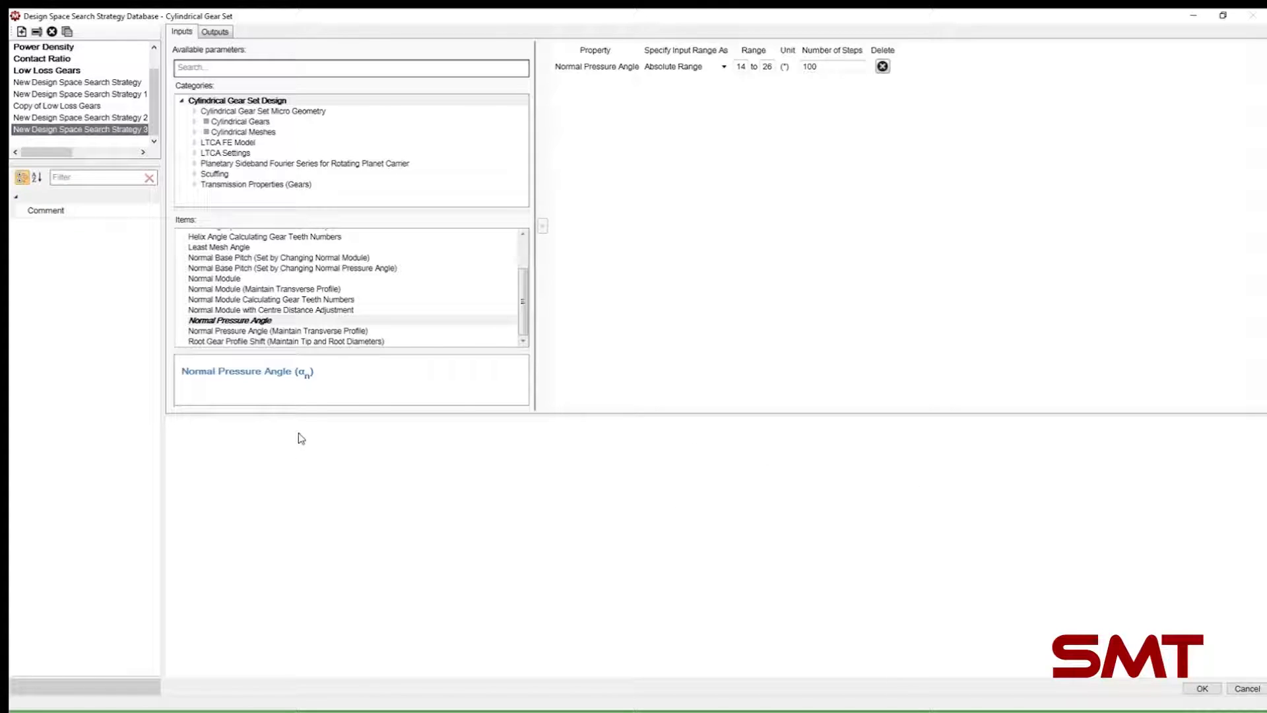
Step: Add the gear set rating's Safety Factor (Bending) as an output of the new strategy
click(218, 30)
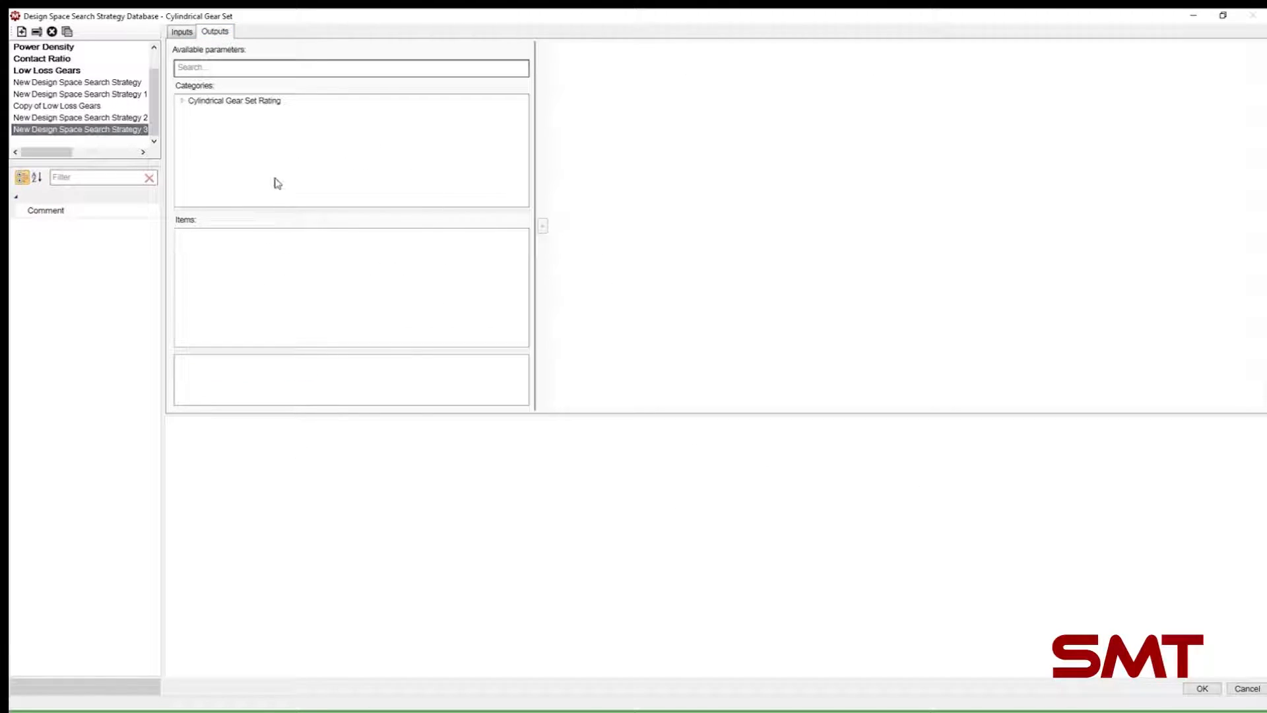
double_click(271, 101)
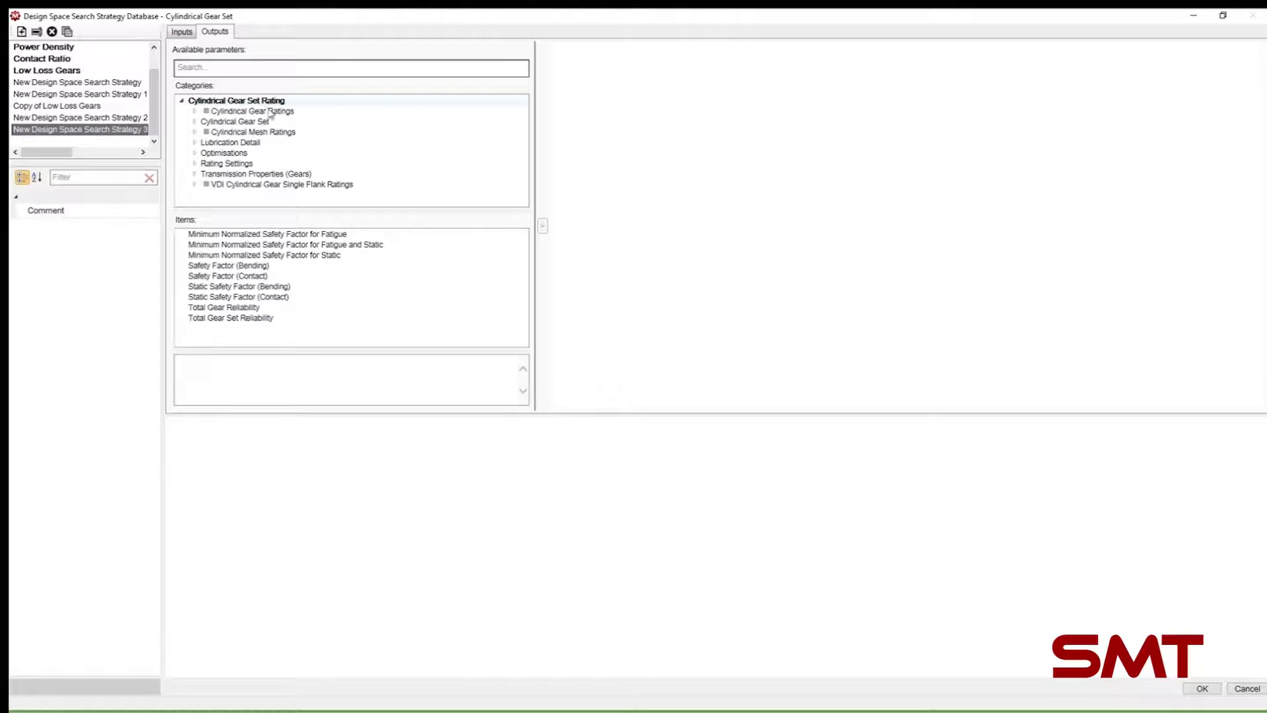
double_click(256, 264)
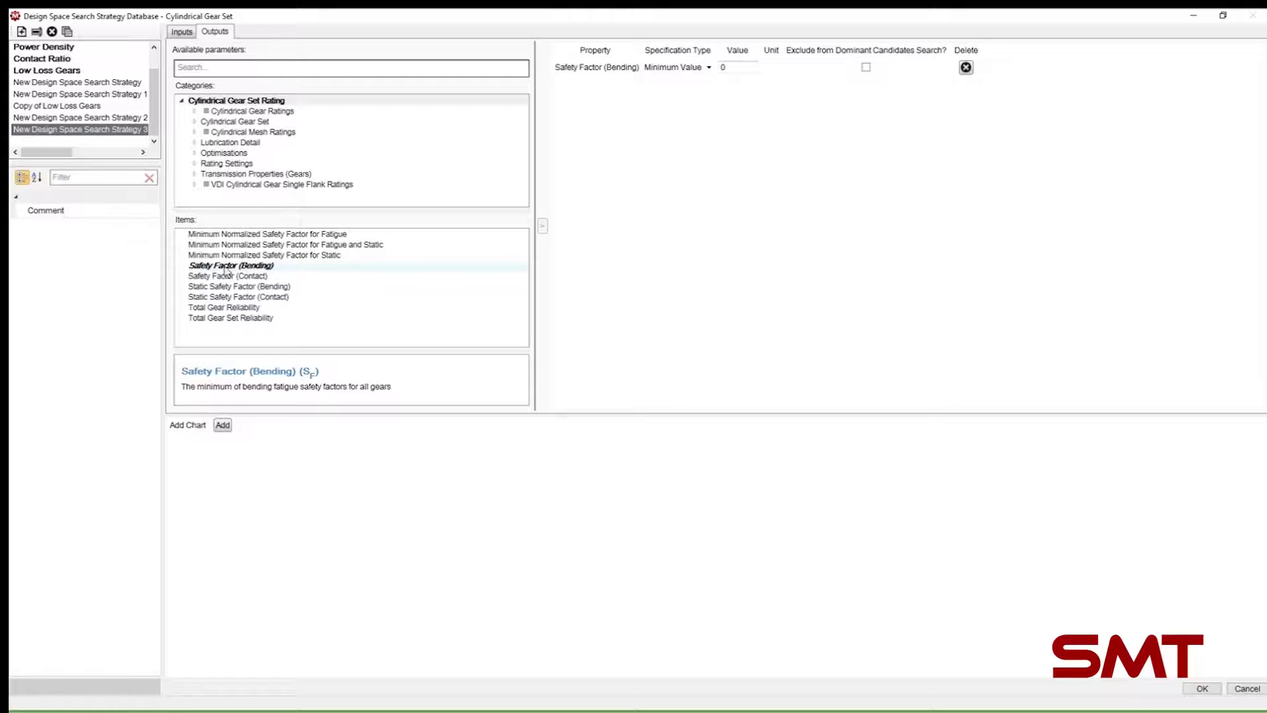
Step: Add a scatter chart to the strategy with the Cylindrical Gear Set's Normal Pressure Angle as its X-axis property
click(223, 426)
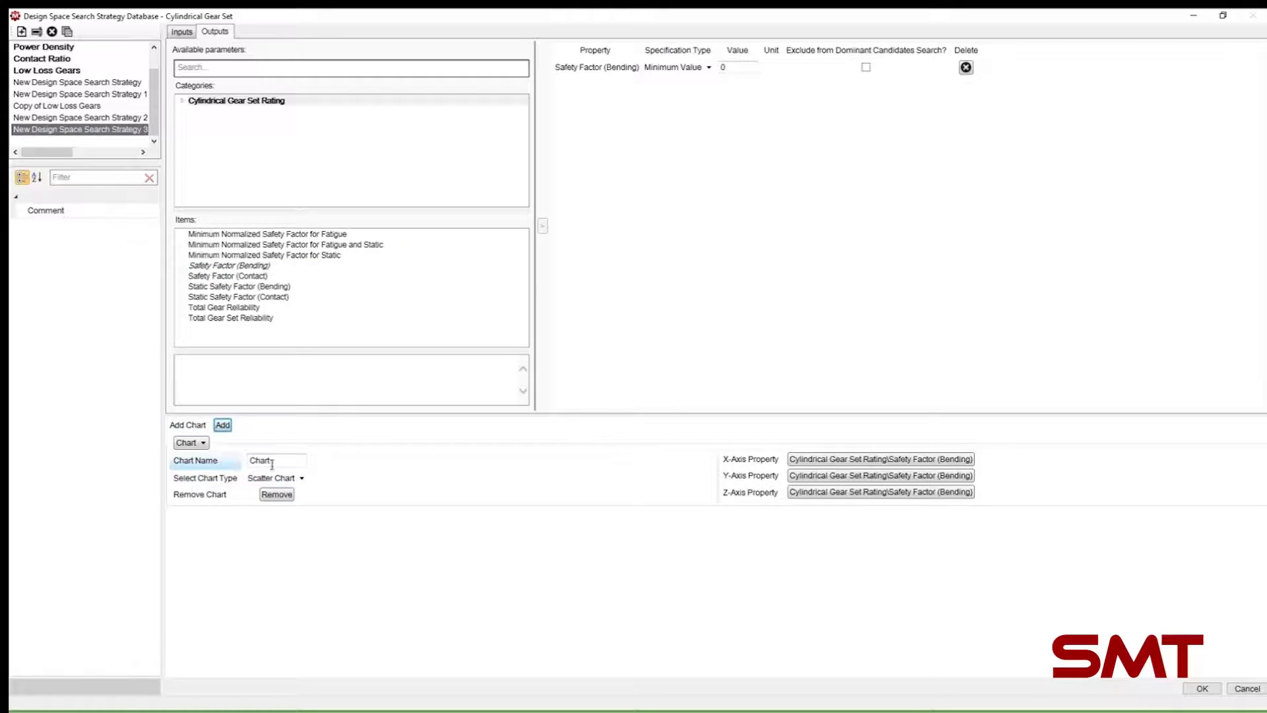
click(843, 460)
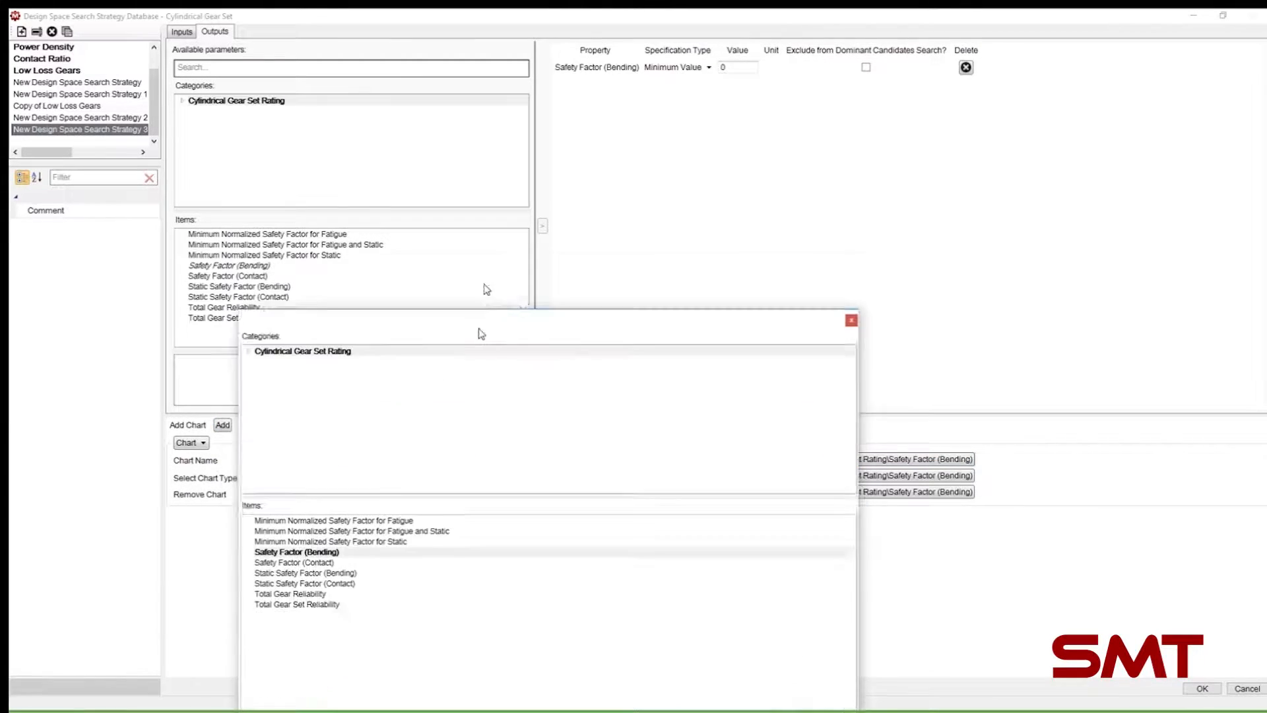
double_click(369, 242)
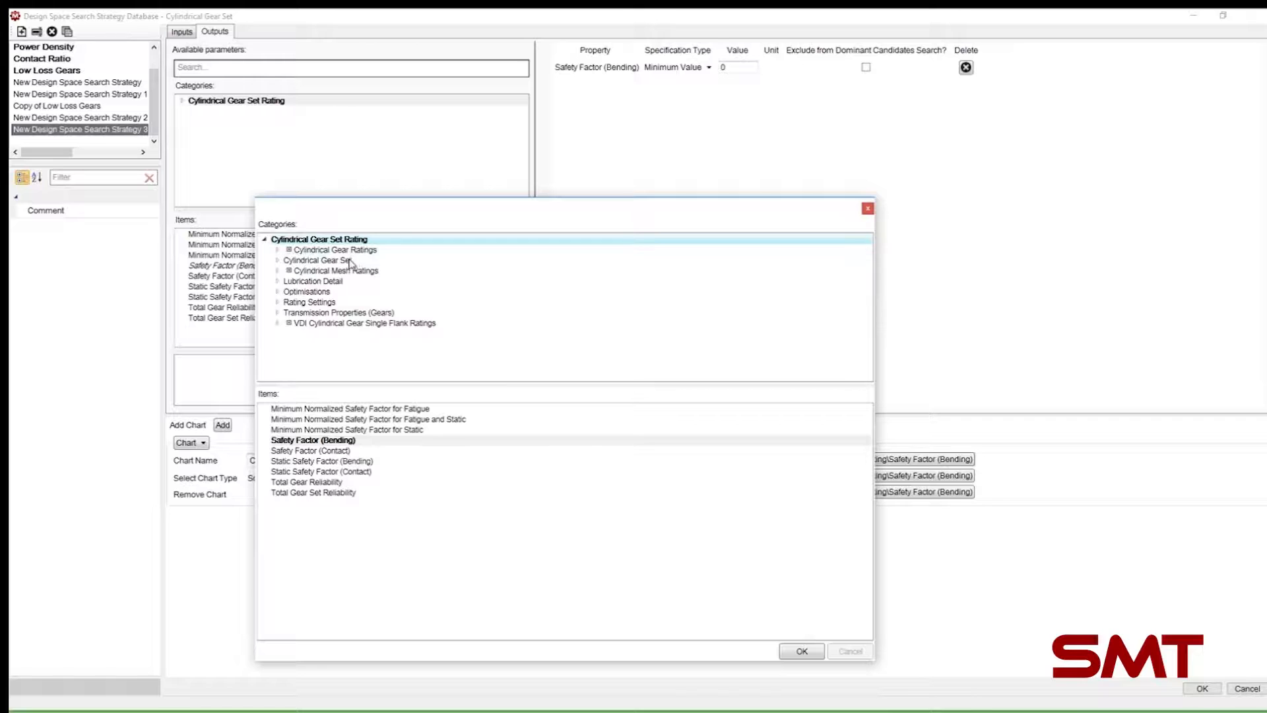
double_click(355, 261)
scroll(338, 586, down, 1)
click(329, 587)
click(796, 651)
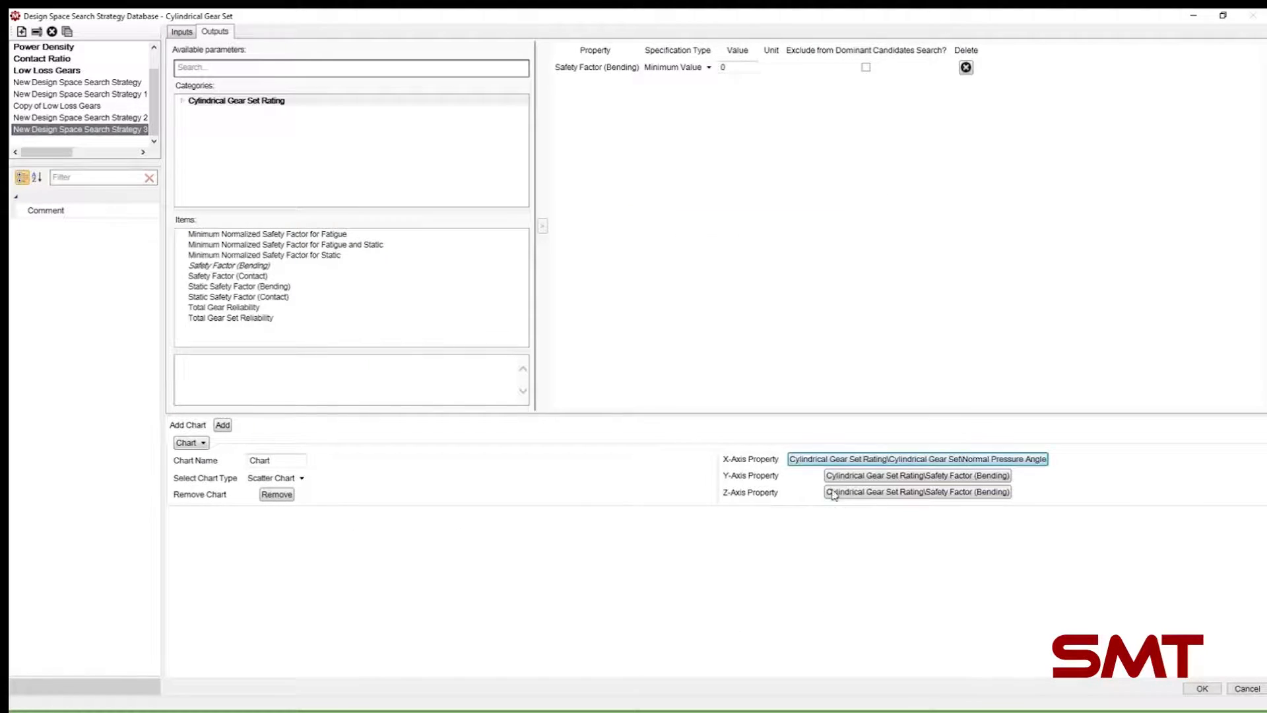
Step: Set the chart's Y-axis property to Energy Loss from Cylindrical Mesh Ratings and create the candidate designs with this strategy
drag(646, 711, 638, 160)
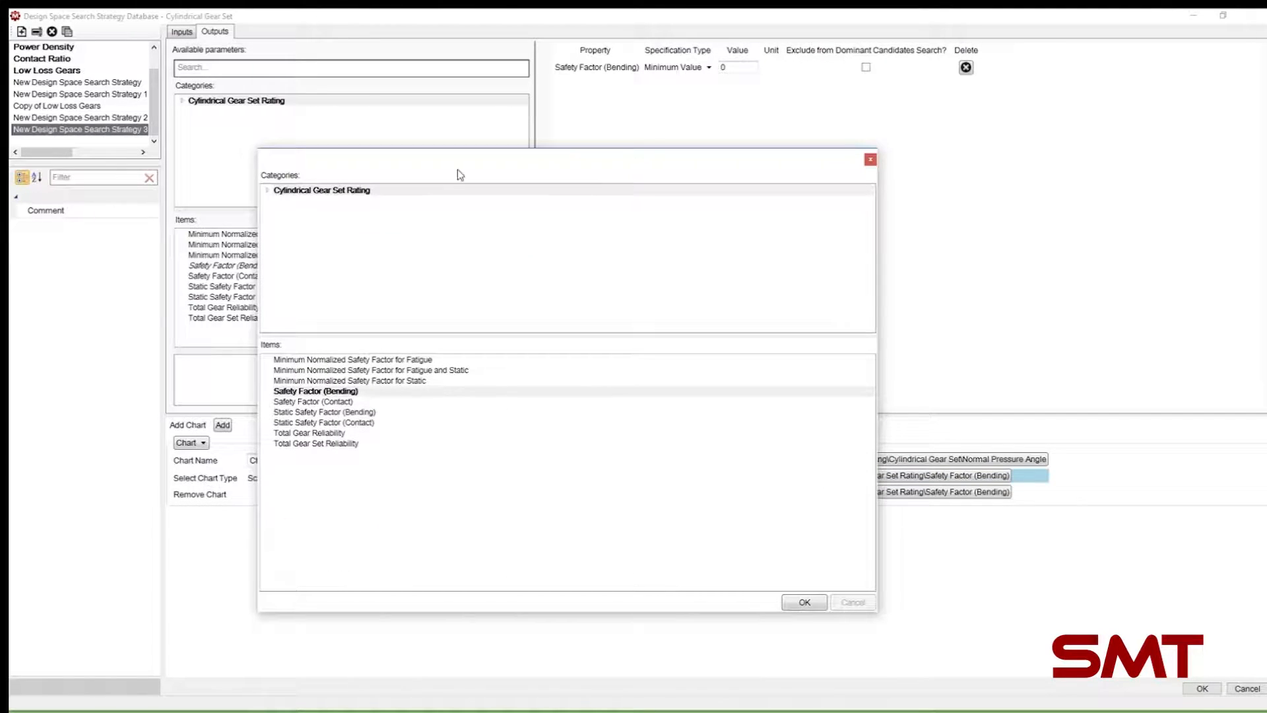
double_click(357, 192)
double_click(345, 221)
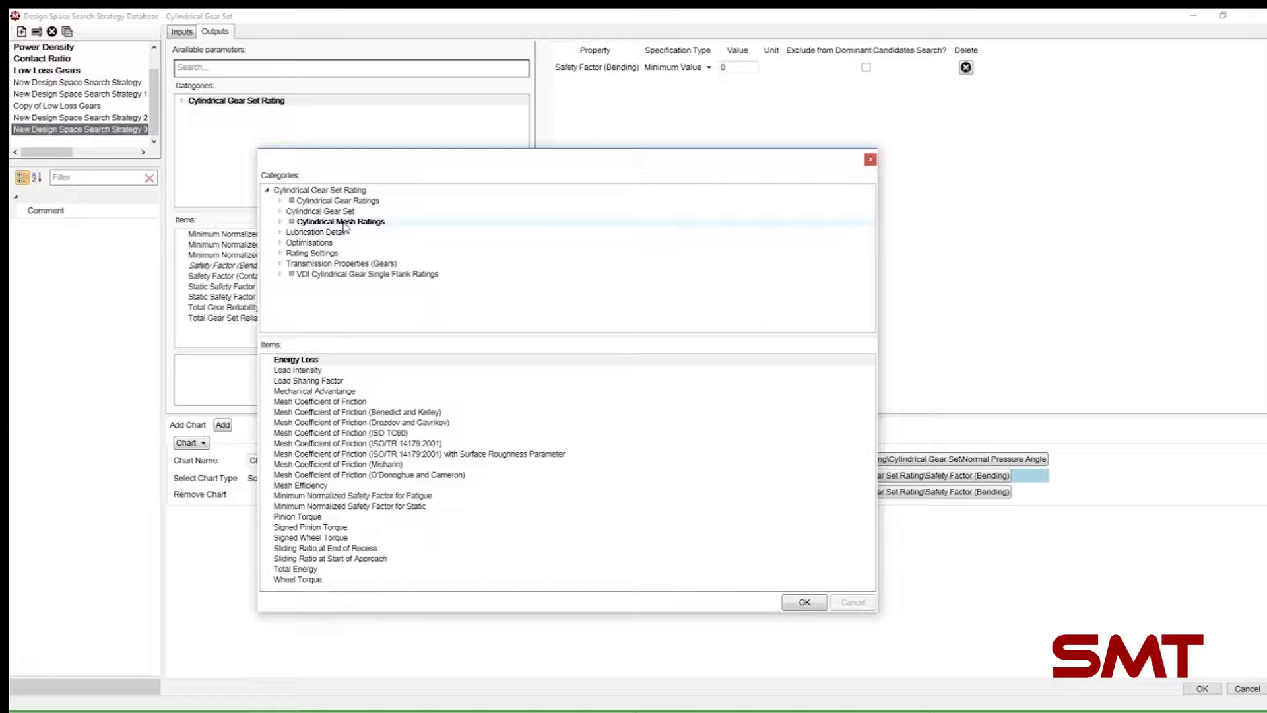
click(804, 602)
click(1203, 688)
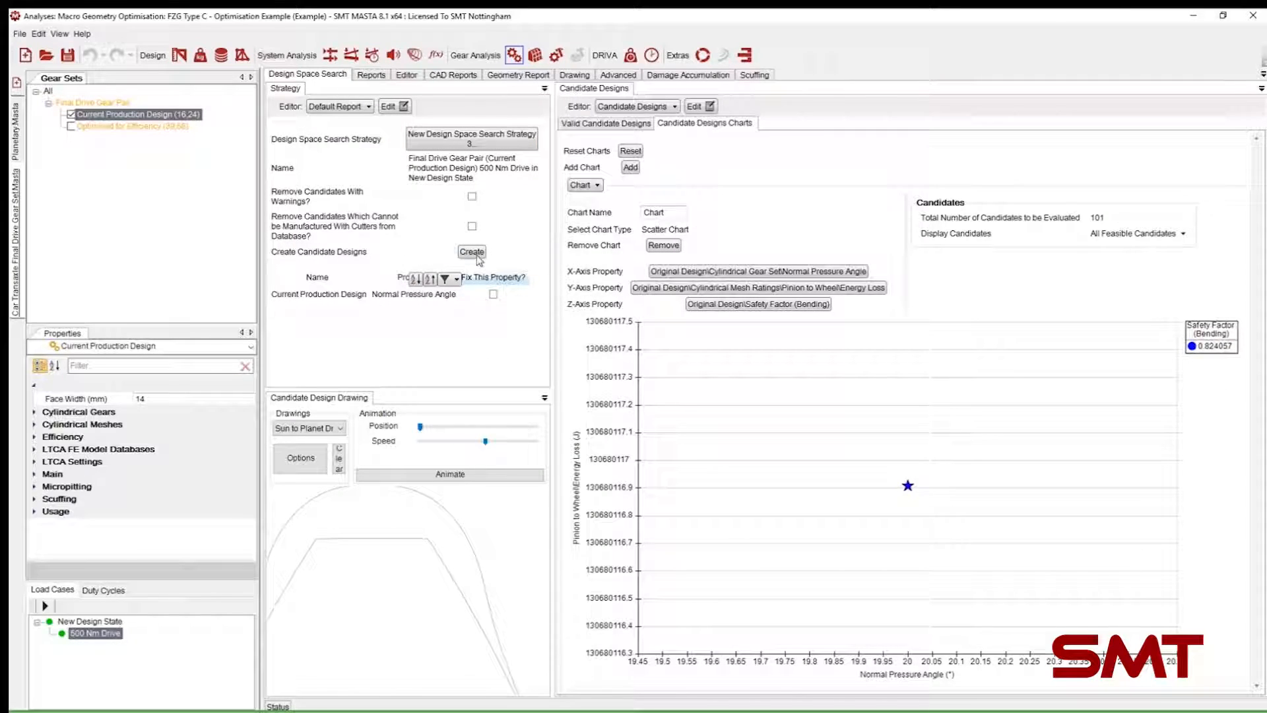
click(474, 253)
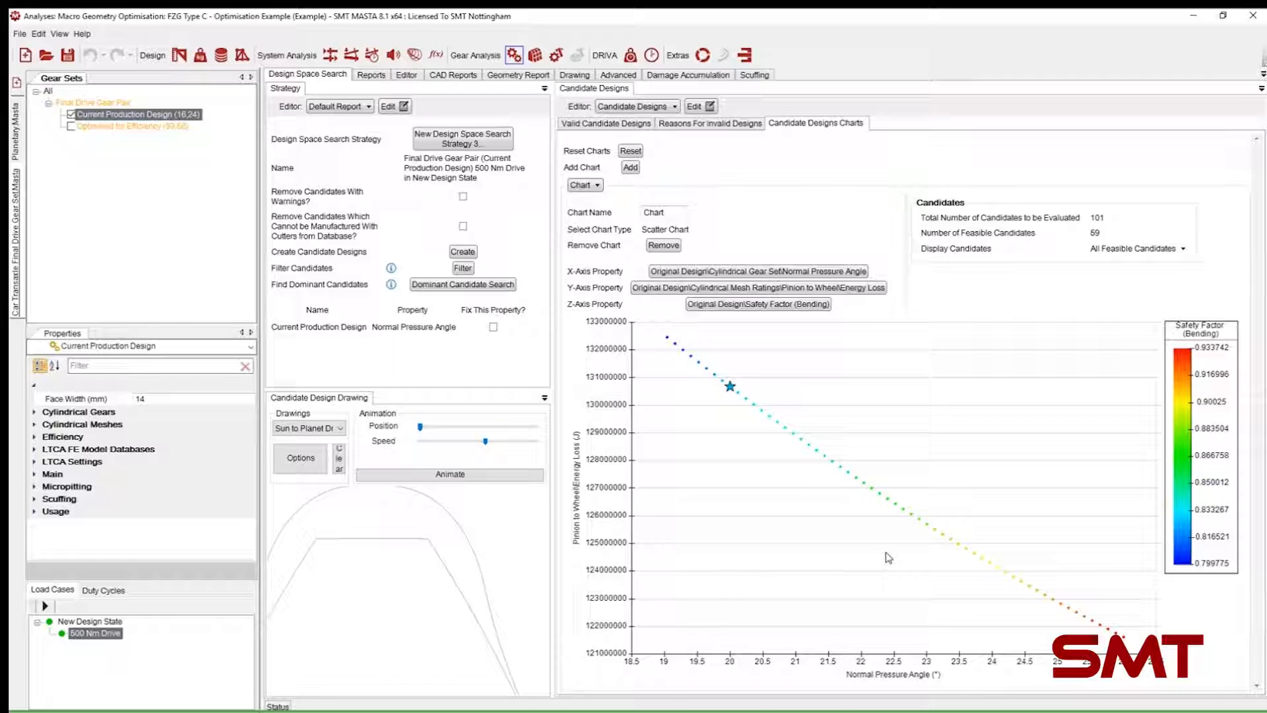
Step: Reopen the strategy database at full size and duplicate the Low Loss Gears strategy under the suggested name
click(458, 144)
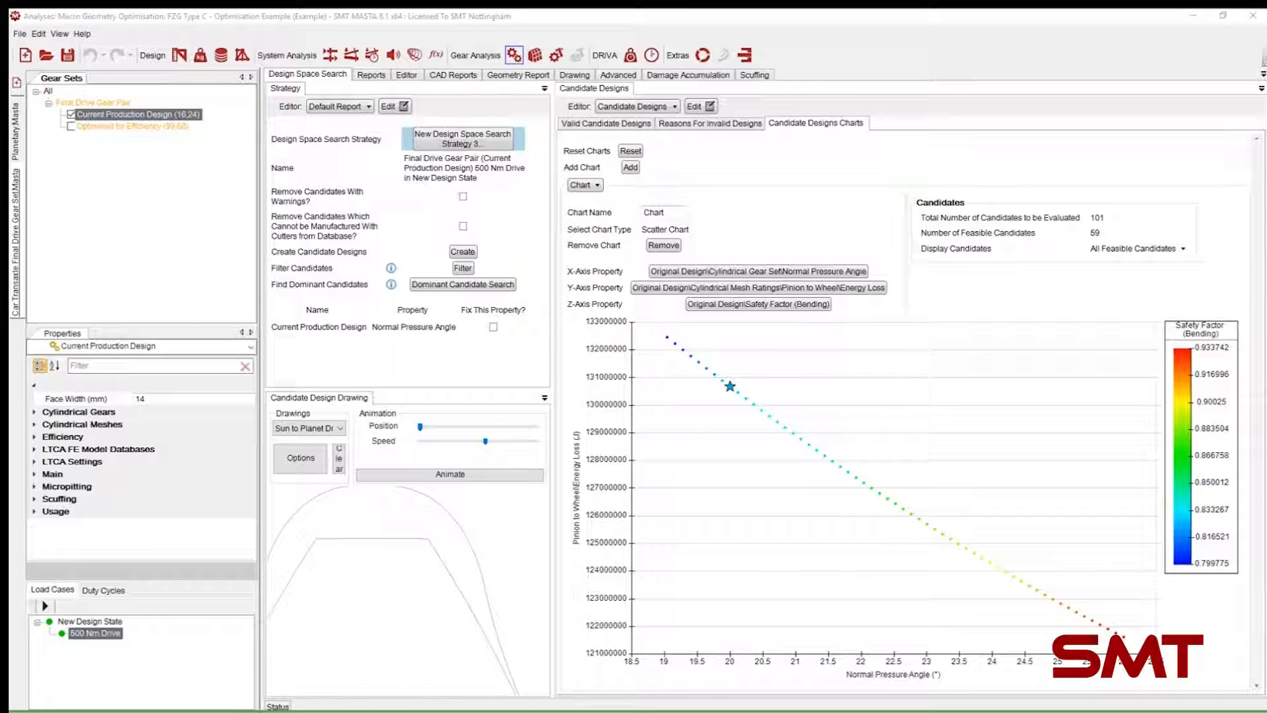
drag(679, 619, 746, 9)
click(69, 71)
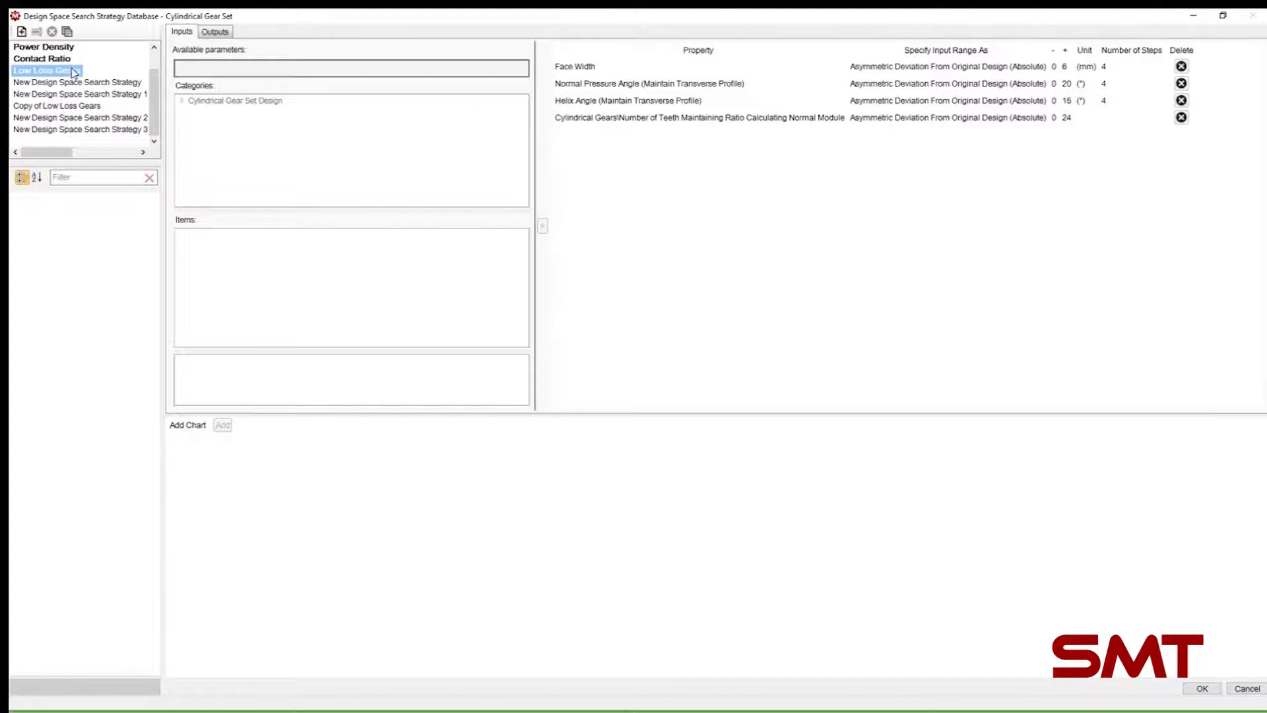
right_click(69, 74)
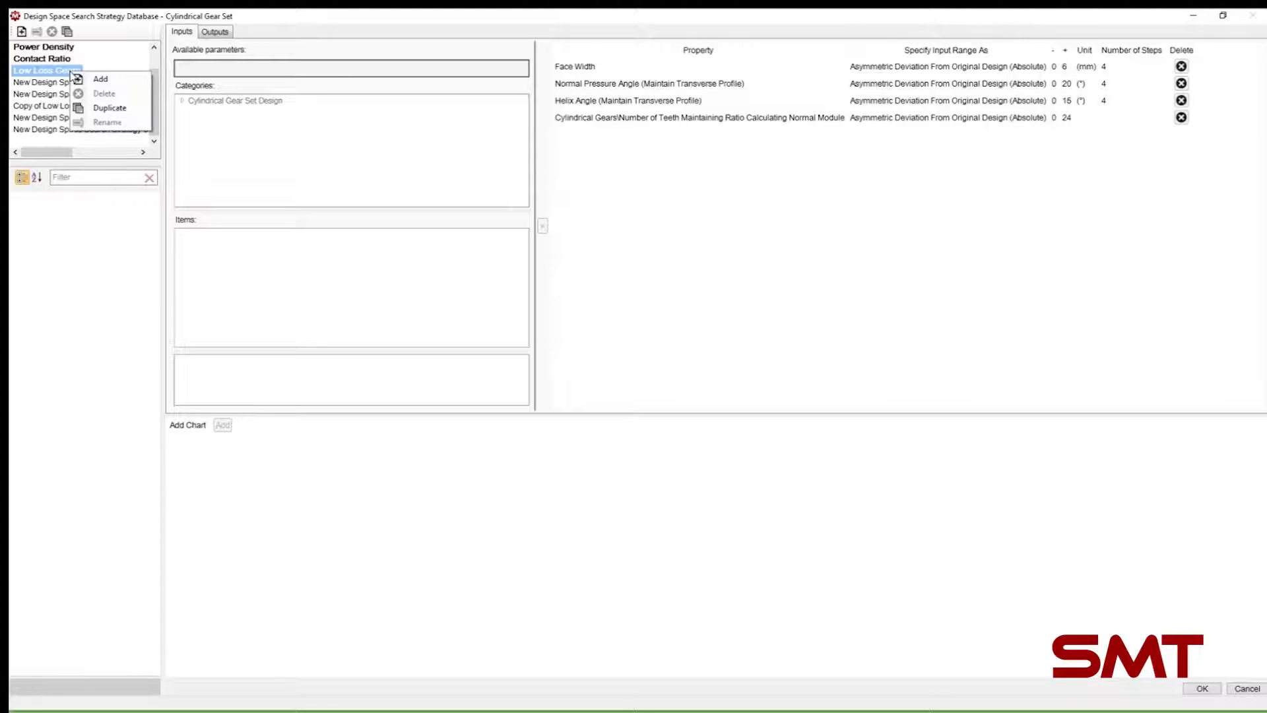
click(110, 108)
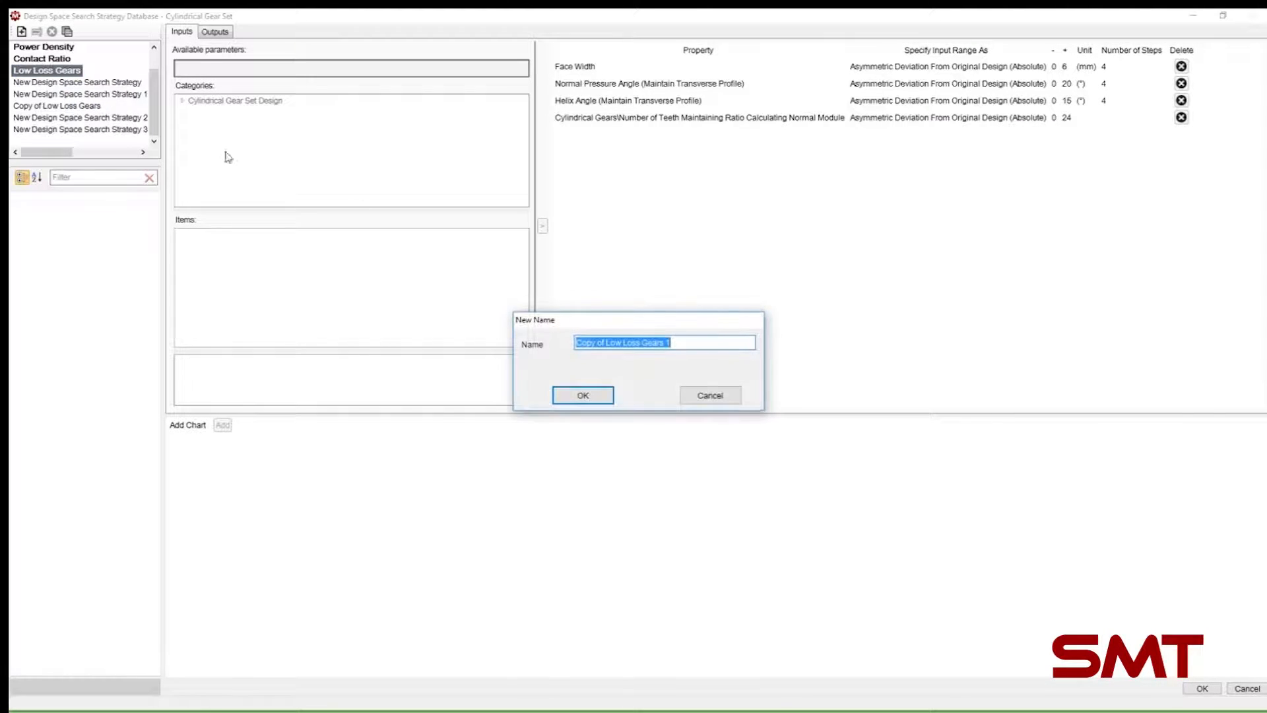
click(594, 398)
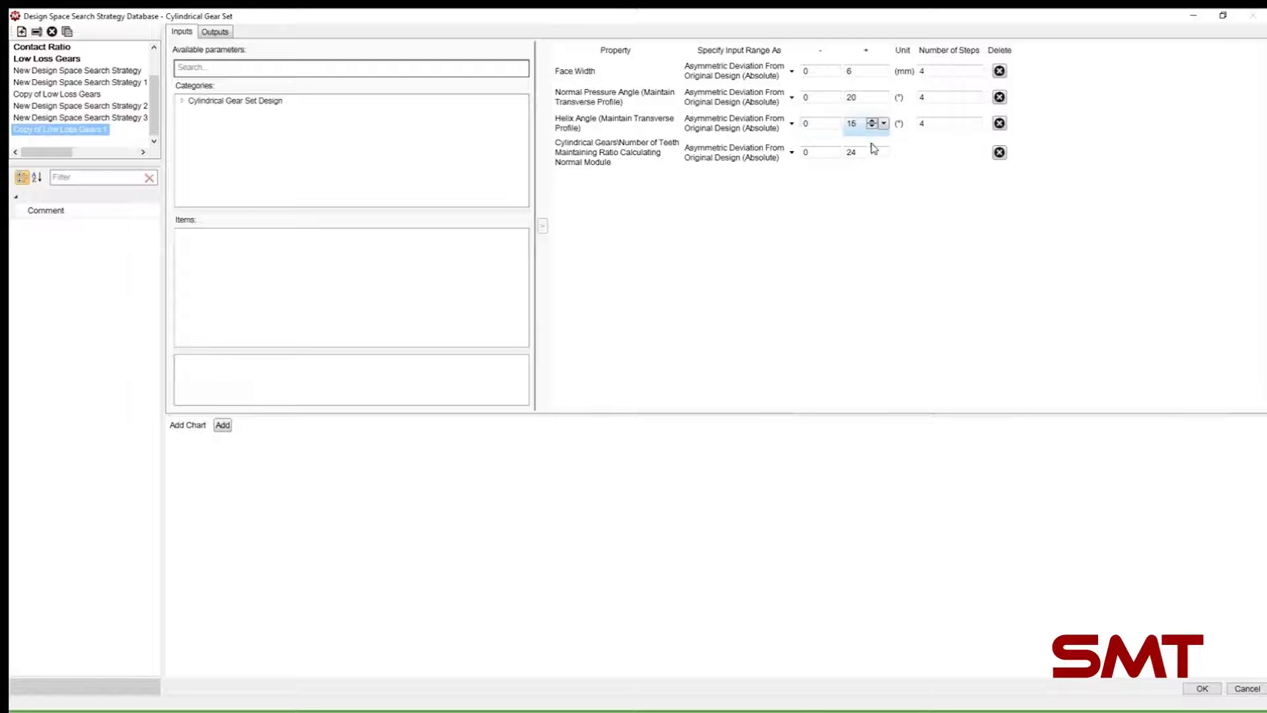
Step: Set the number of steps to 3 for face width, pressure angle and helix angle, and the pressure angle's upper deviation to 10 degrees
drag(934, 72, 939, 119)
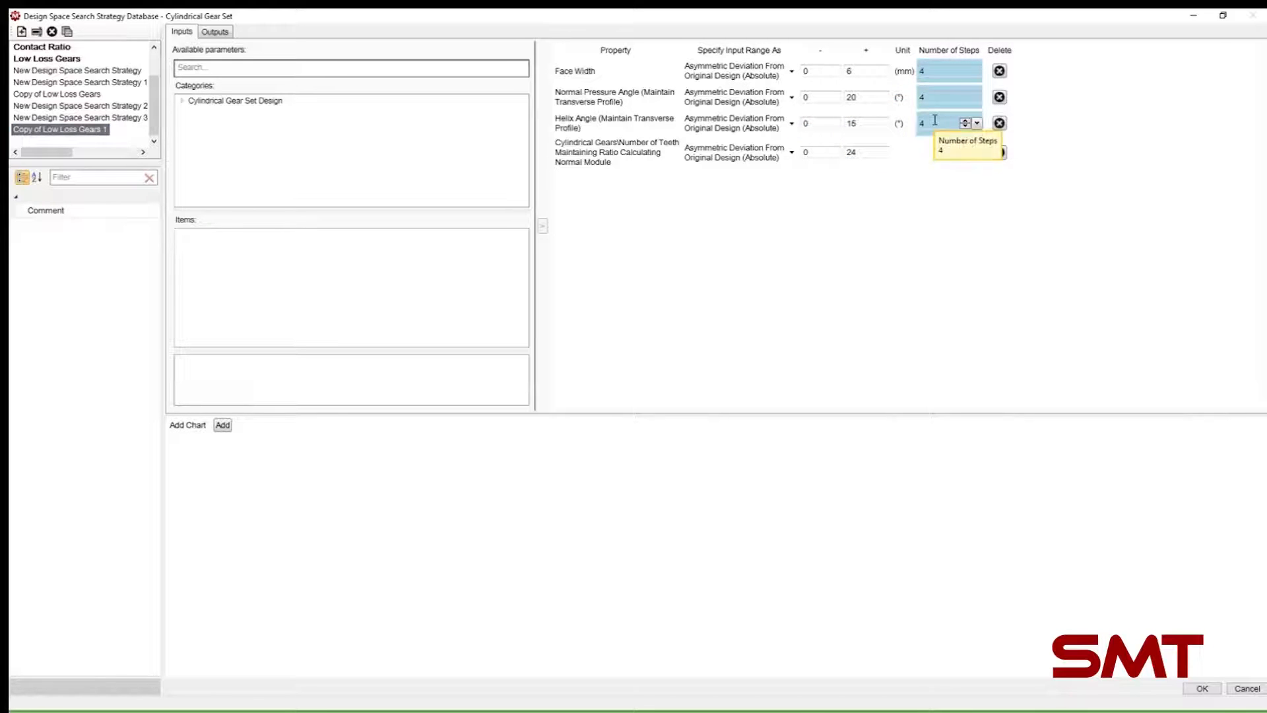
click(901, 262)
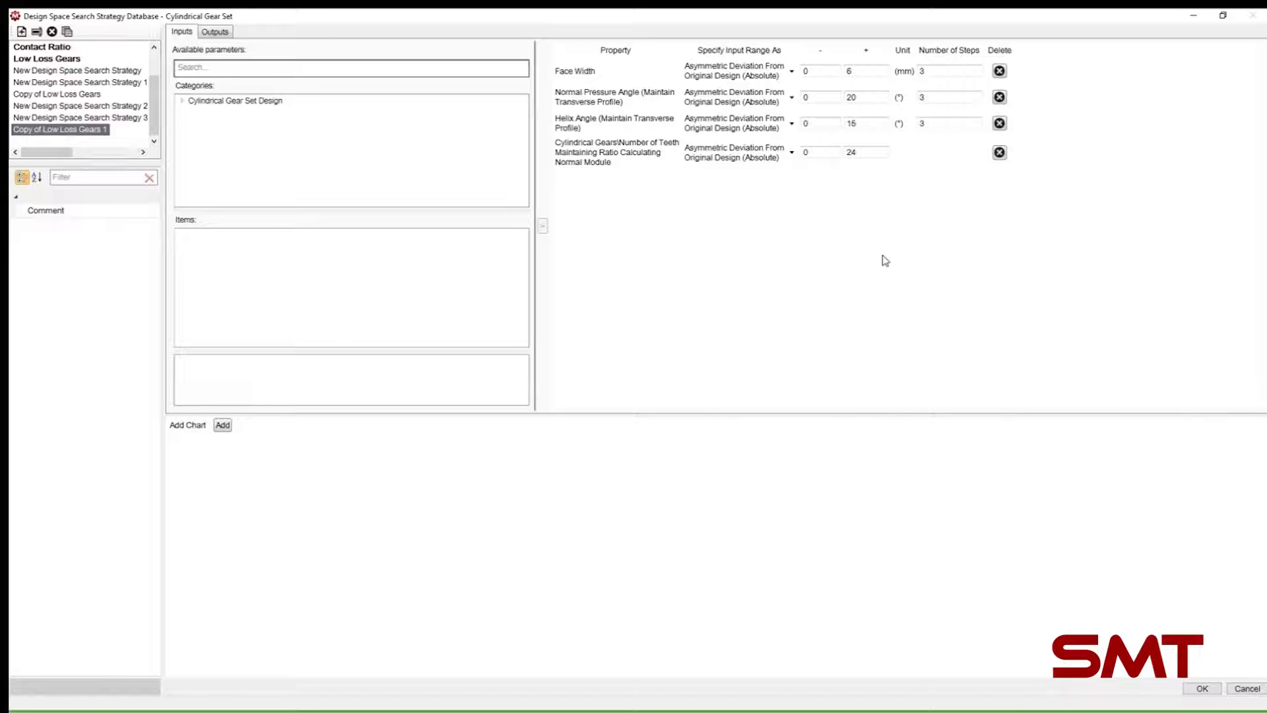
click(858, 97)
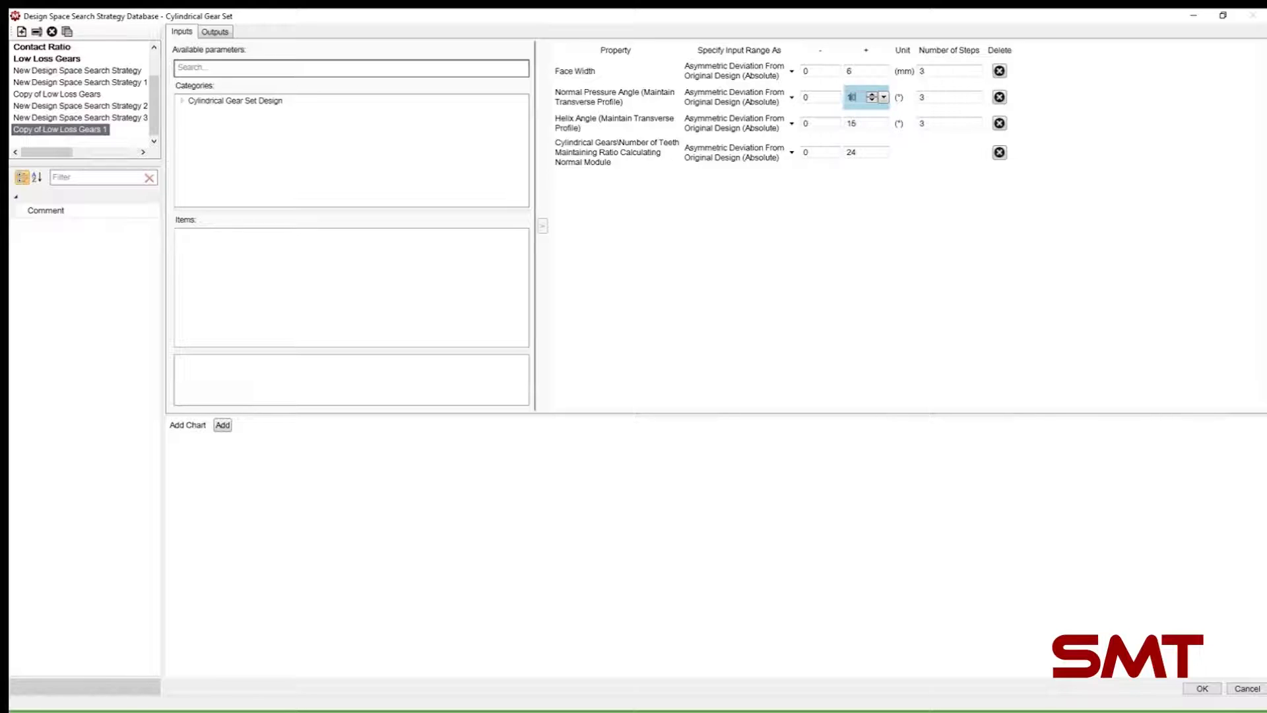
text(10)
key(Return)
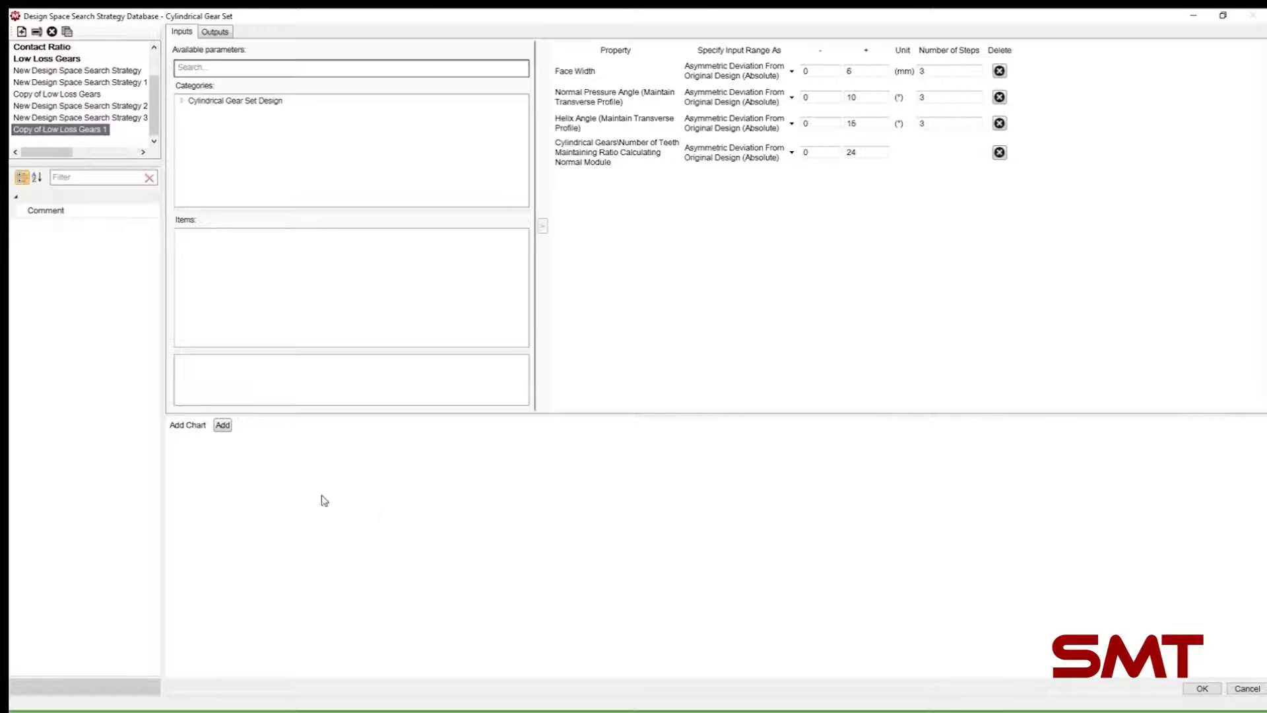
Step: Add a scatter chart to the duplicated strategy with the gear set rating's Safety Factor (Contact) as its X-axis property
click(222, 425)
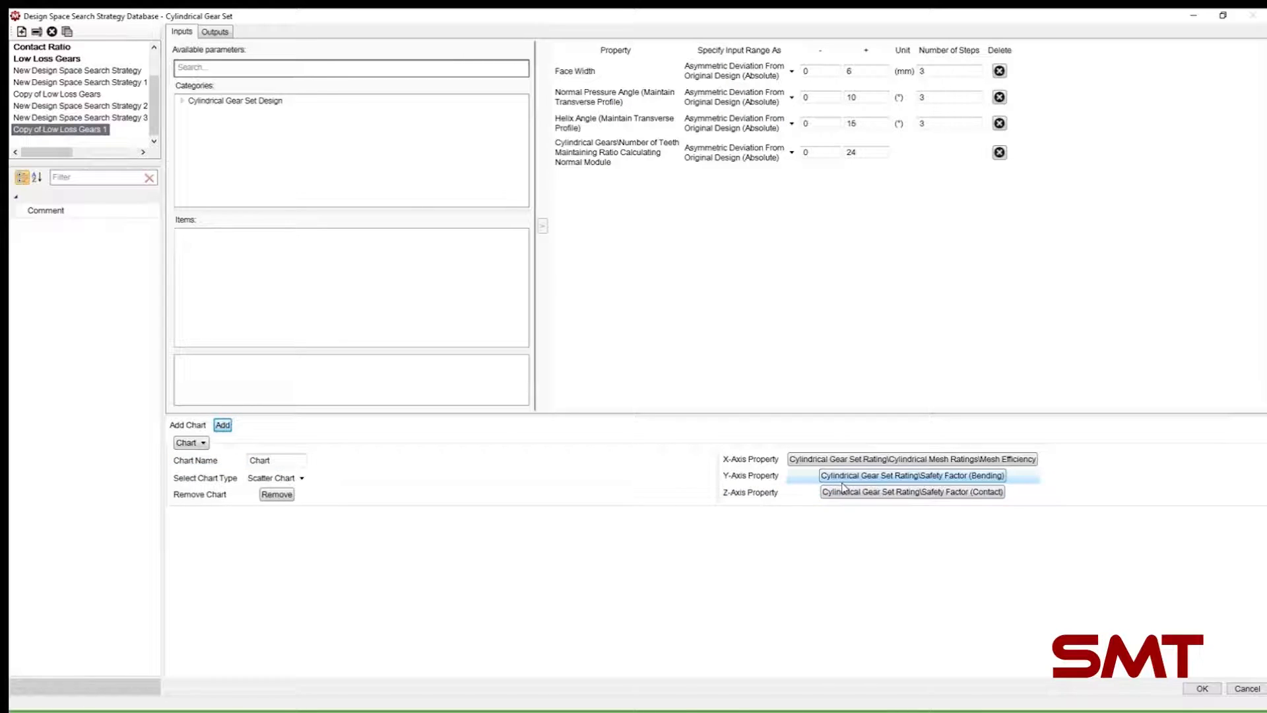
click(888, 461)
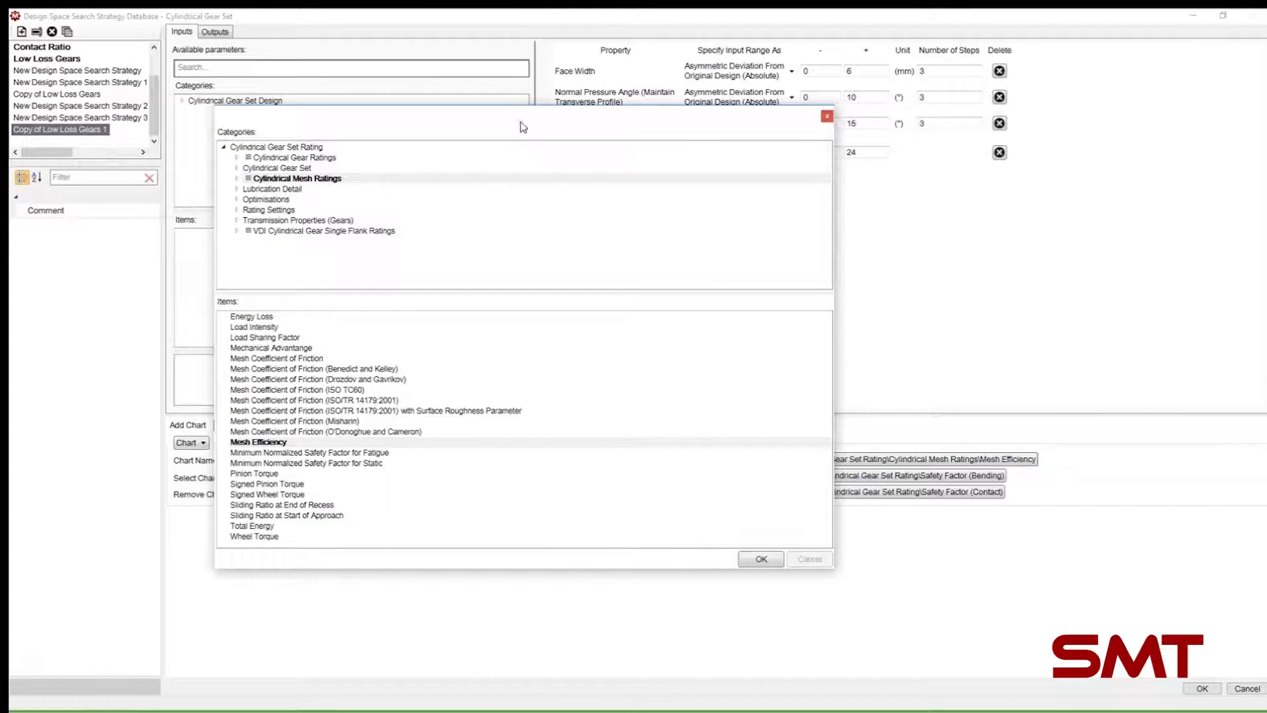
click(310, 147)
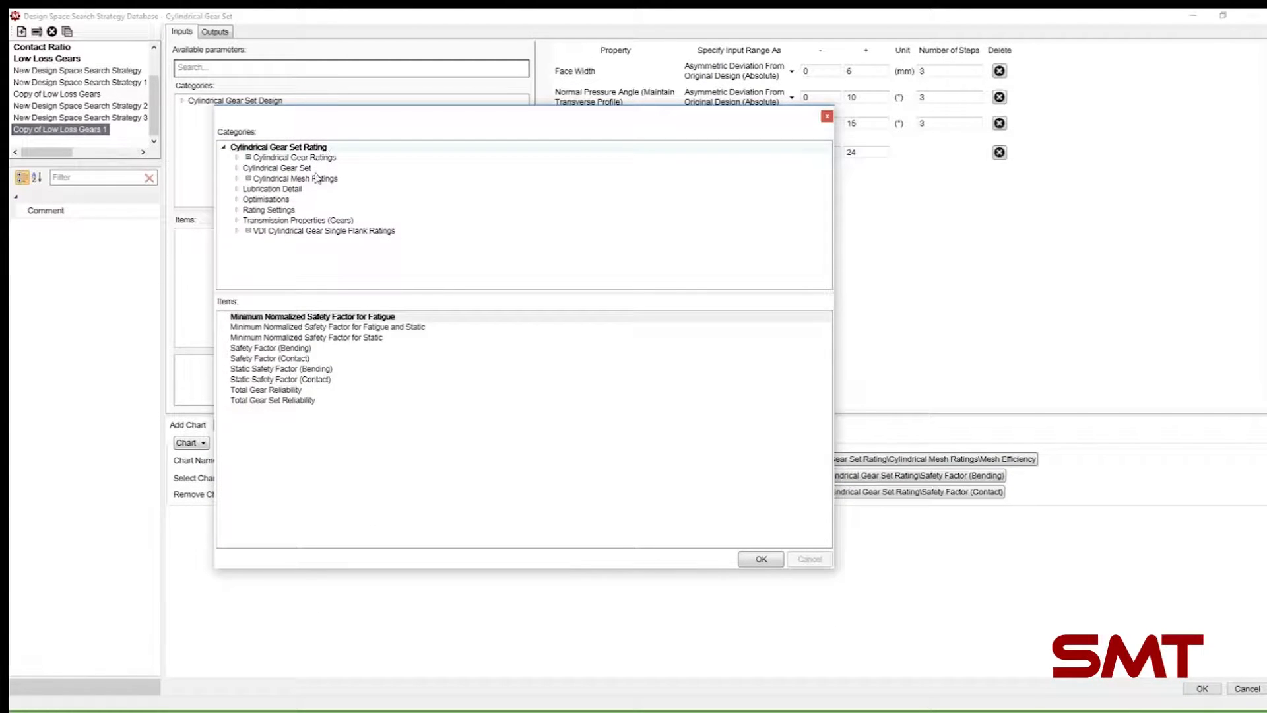
click(283, 358)
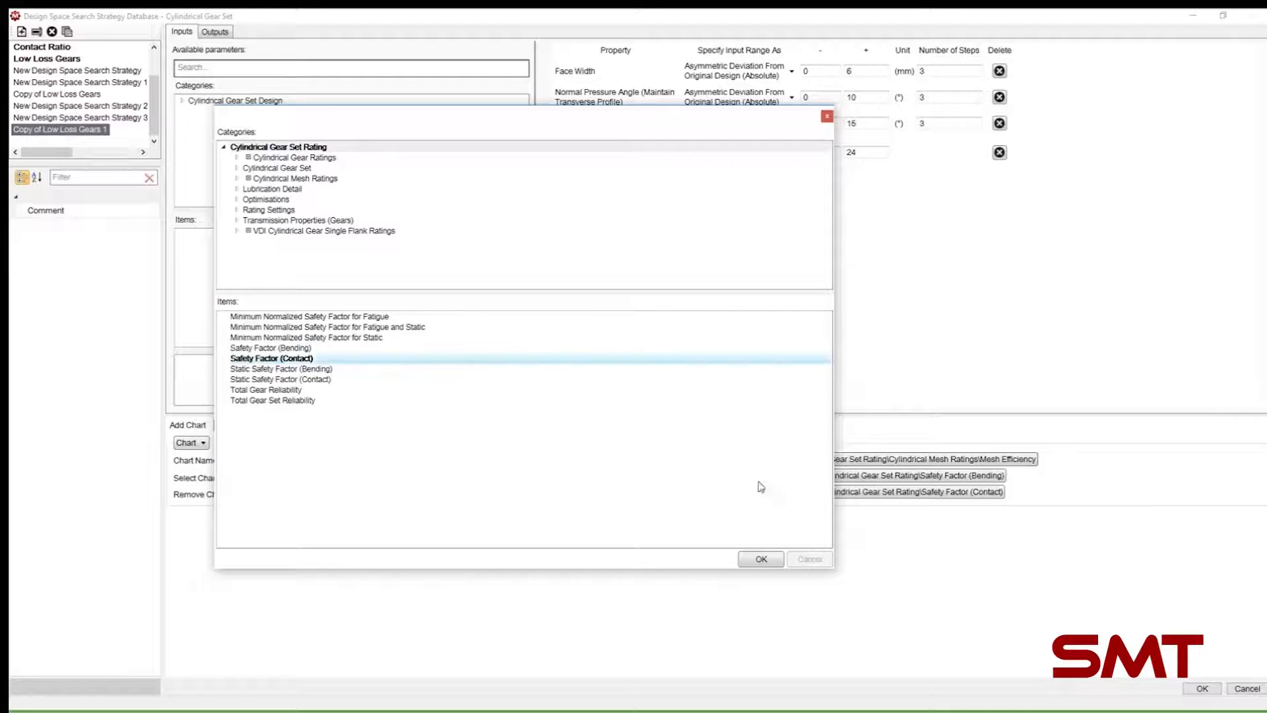
click(761, 559)
Step: Set the chart's Z-axis property to Mesh Efficiency from Cylindrical Mesh Ratings and accept the duplicated strategy
click(840, 505)
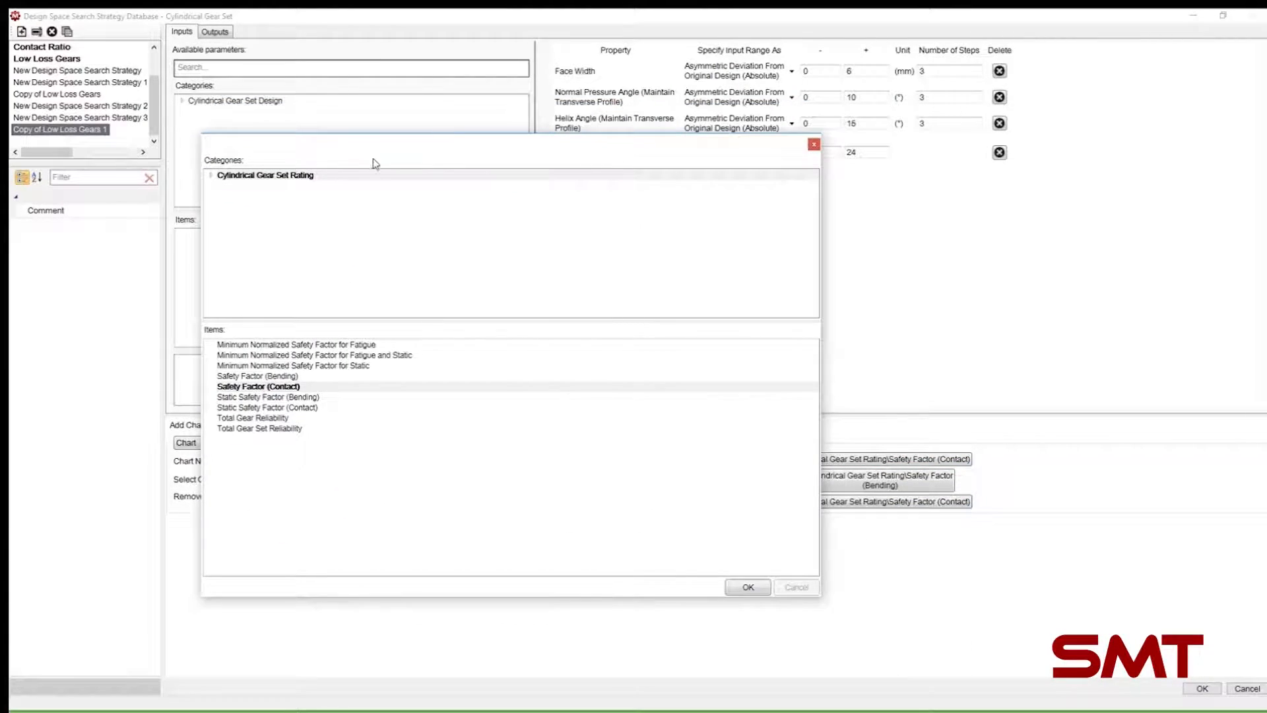
double_click(299, 176)
click(297, 207)
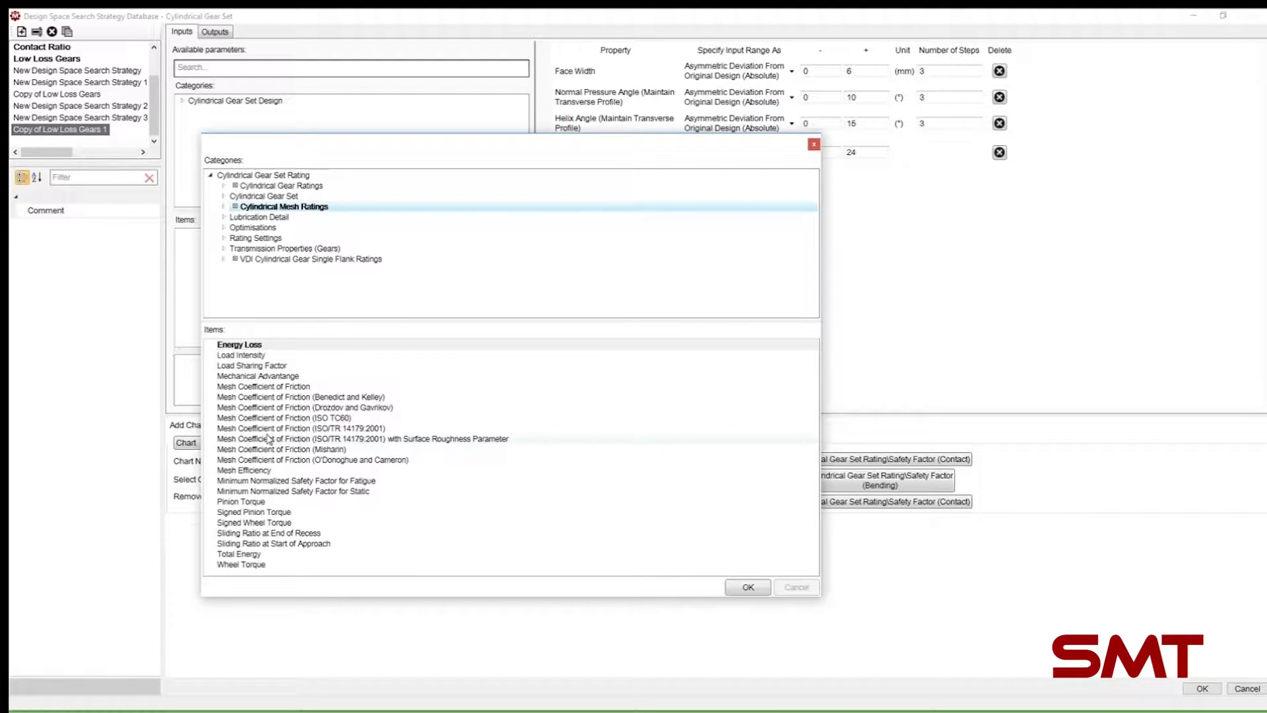
click(251, 470)
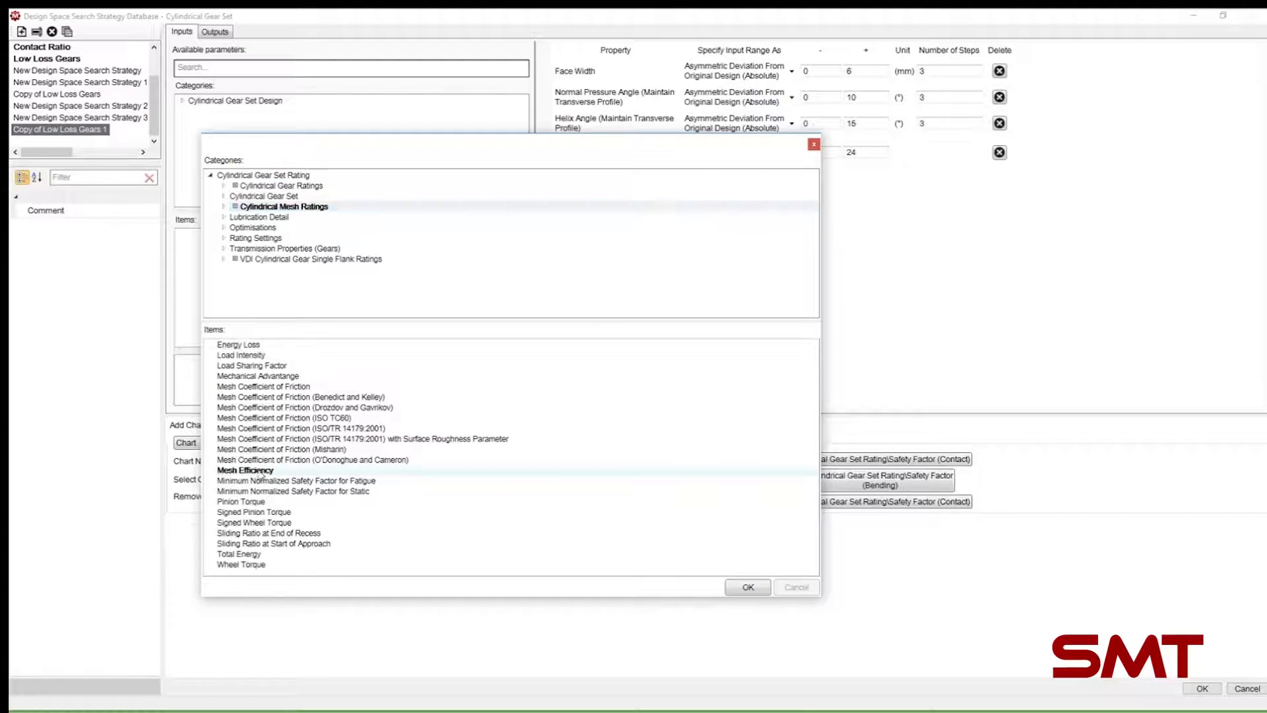
click(748, 586)
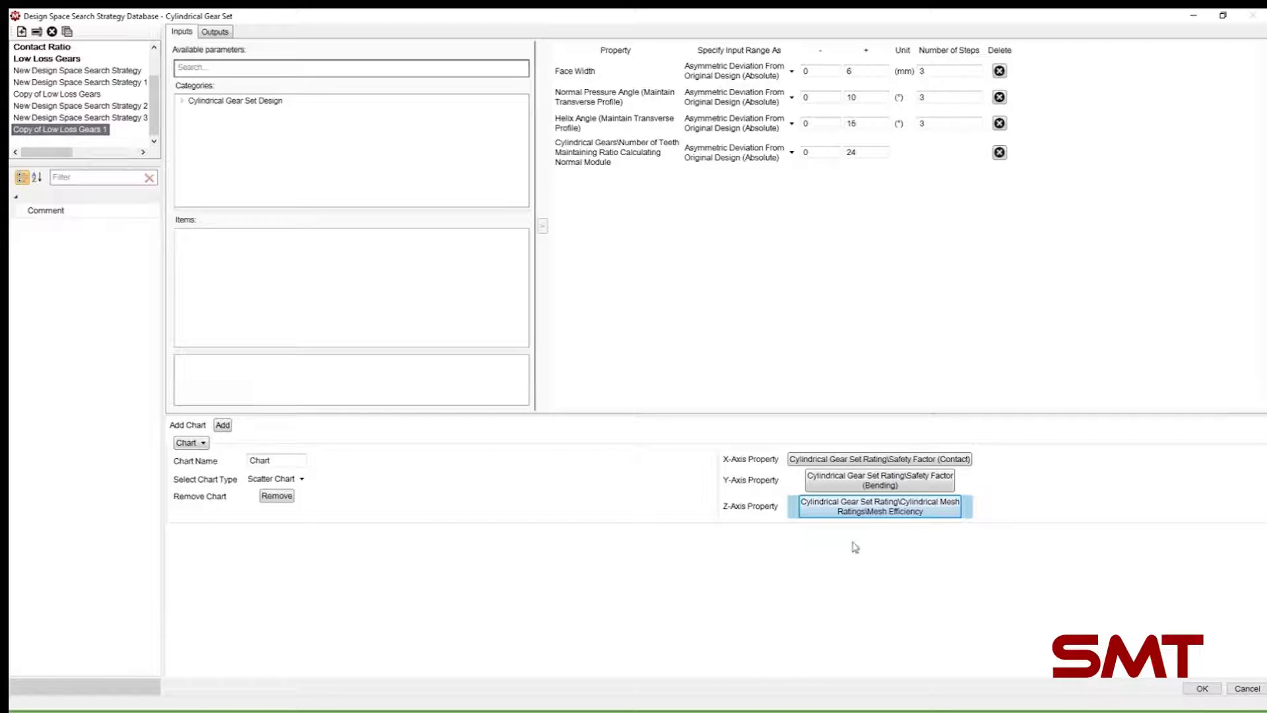
click(1200, 689)
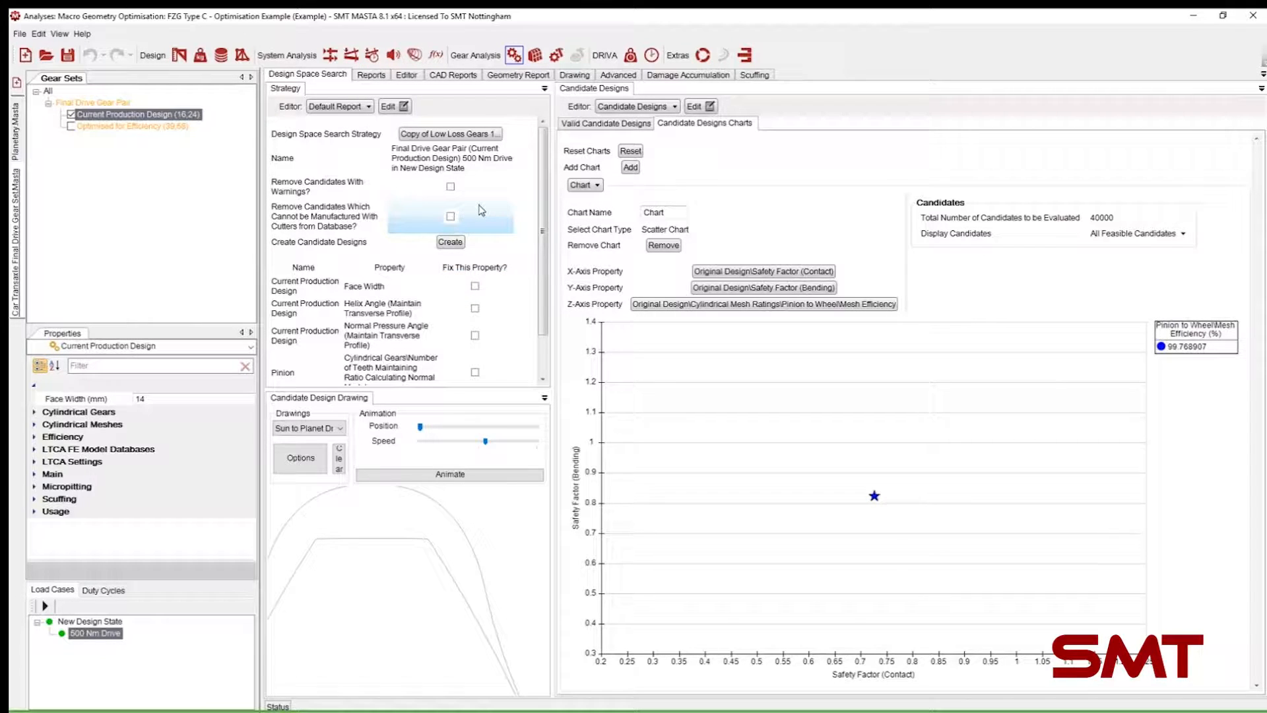
Step: Fix the wheel's Number of Teeth Maintaining Ratio Calculating Normal Module property and create the candidate designs
scroll(481, 210, down, 1)
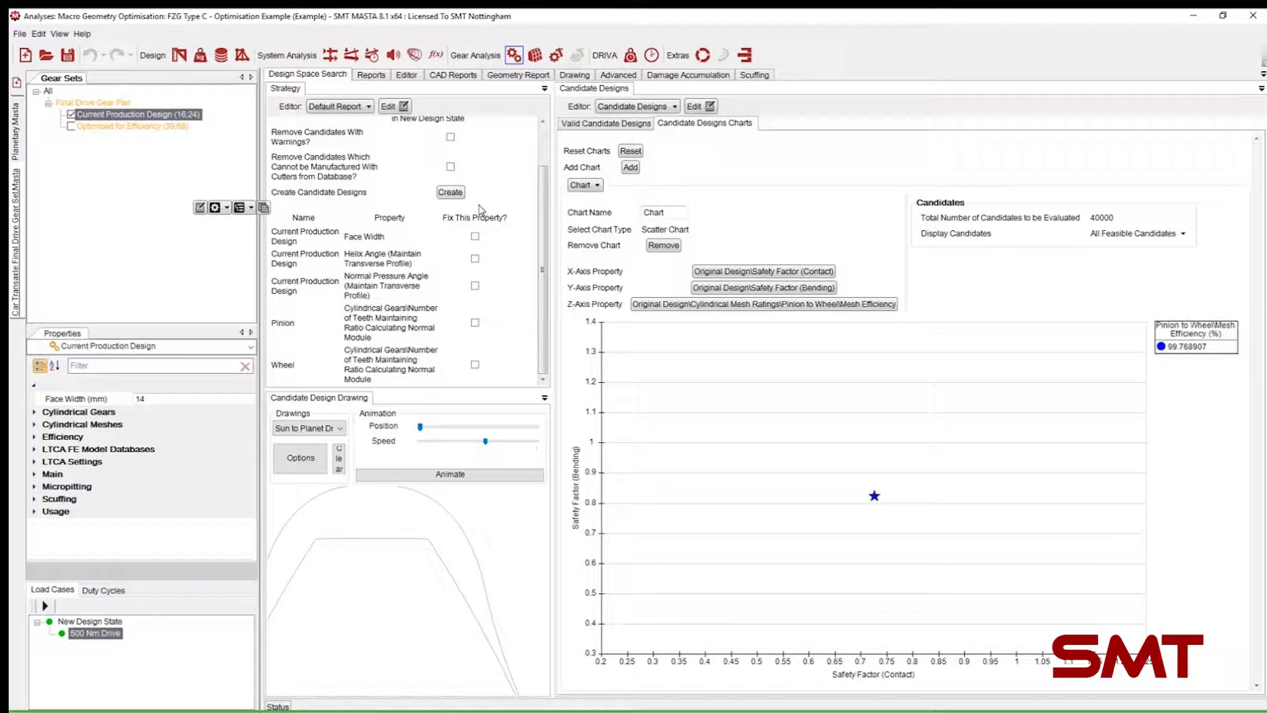
click(475, 365)
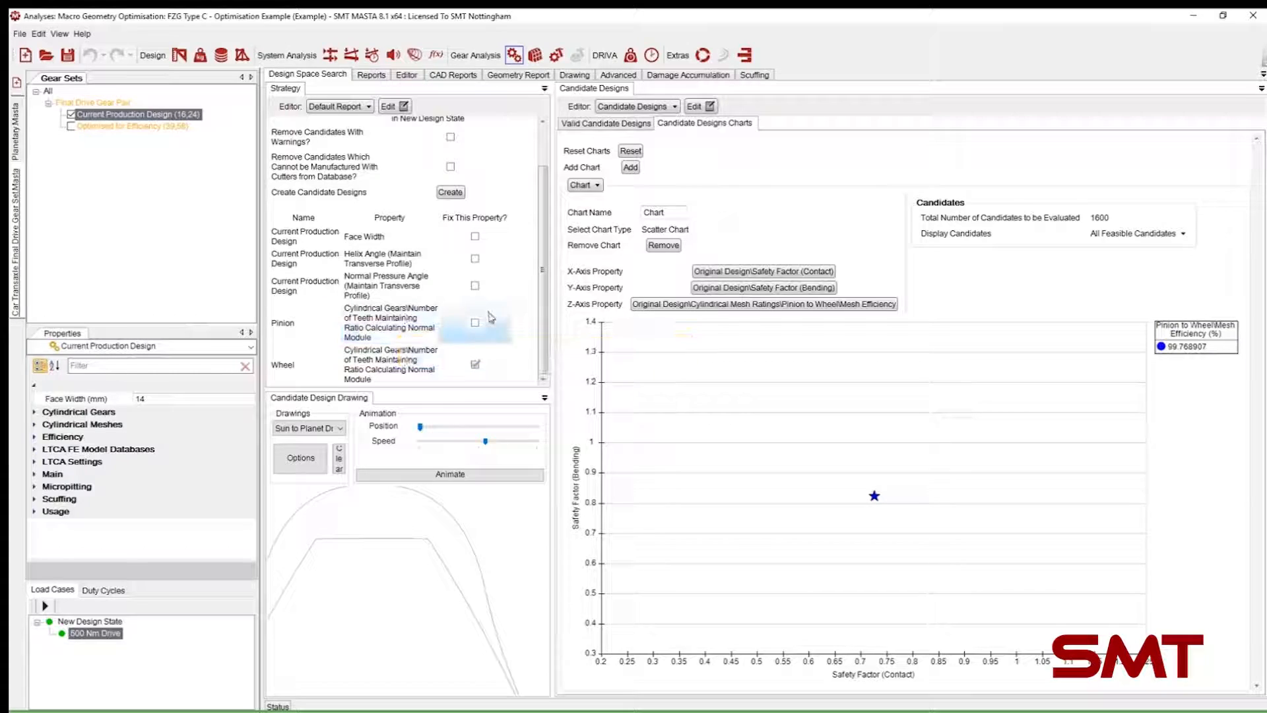
scroll(488, 315, up, 1)
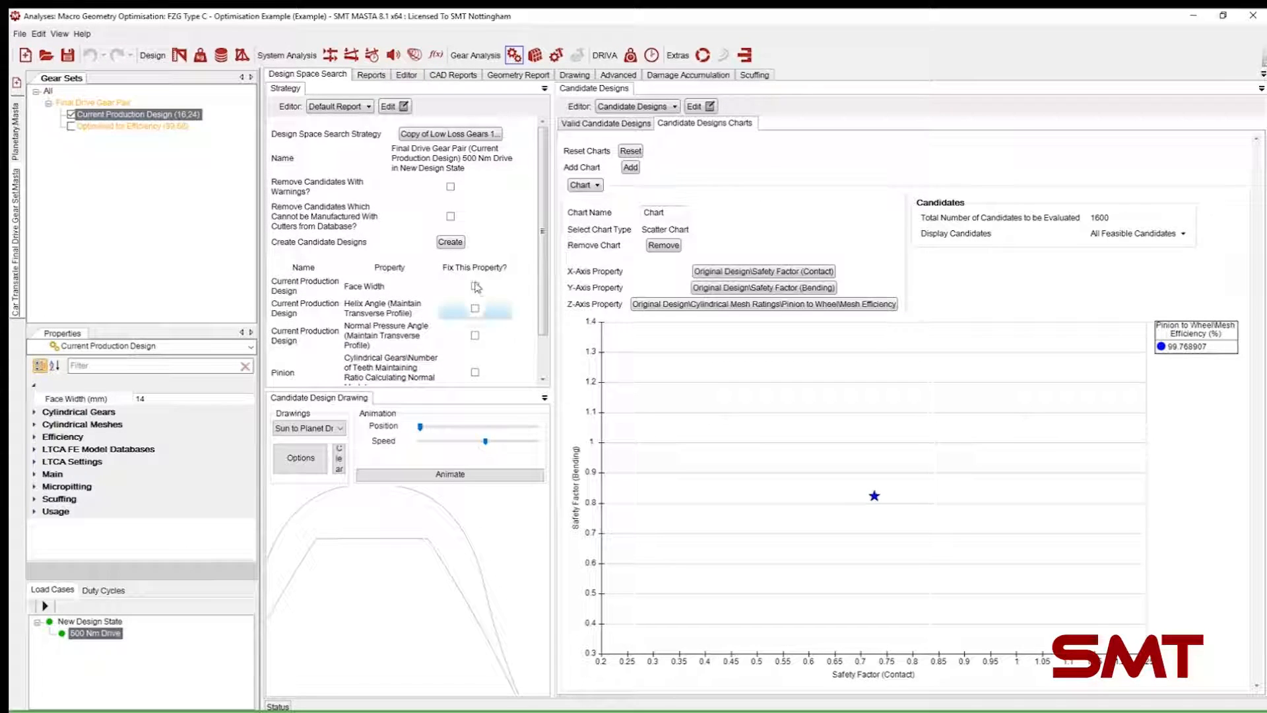
click(454, 243)
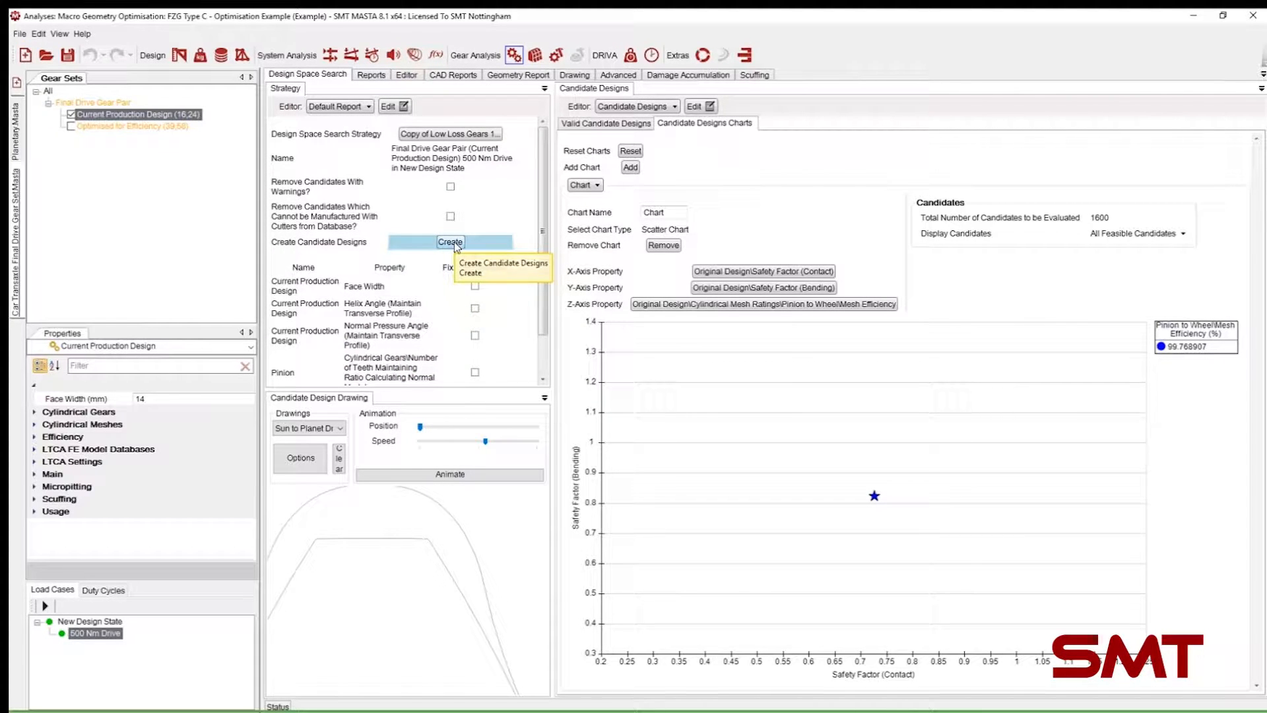
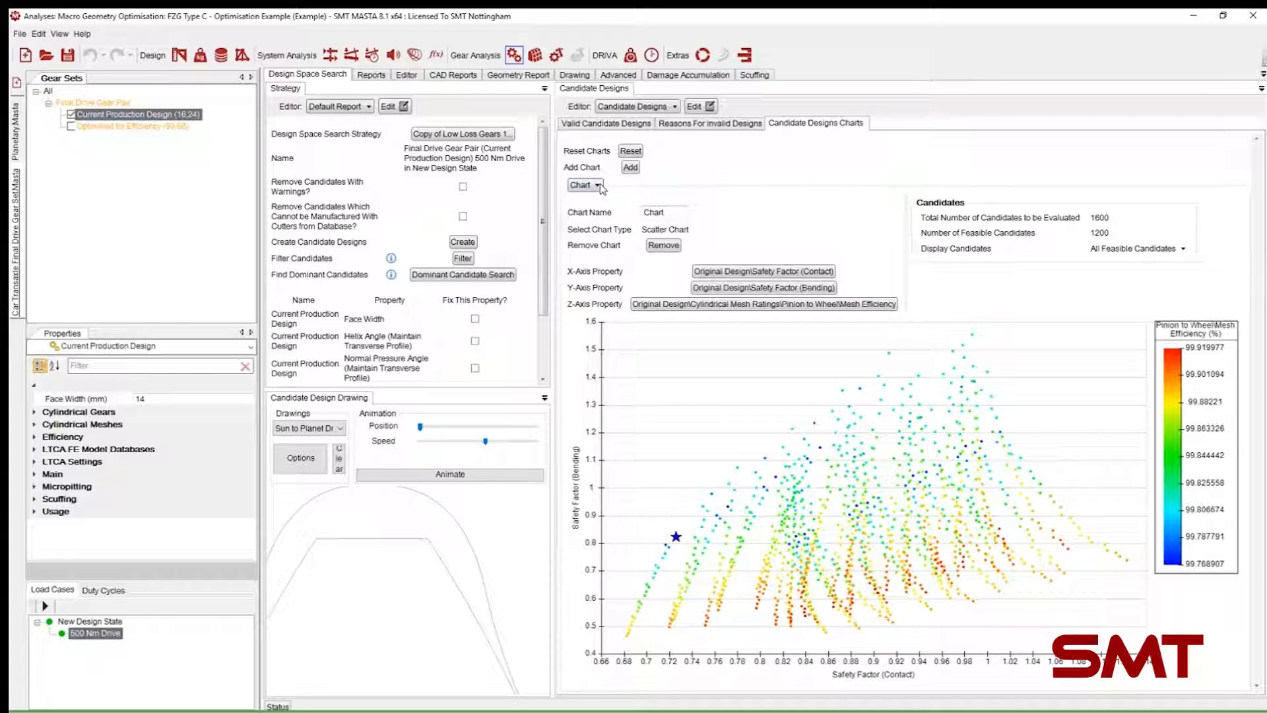
Step: Add a second chart to the candidate designs and display Chart 1
click(632, 169)
click(589, 187)
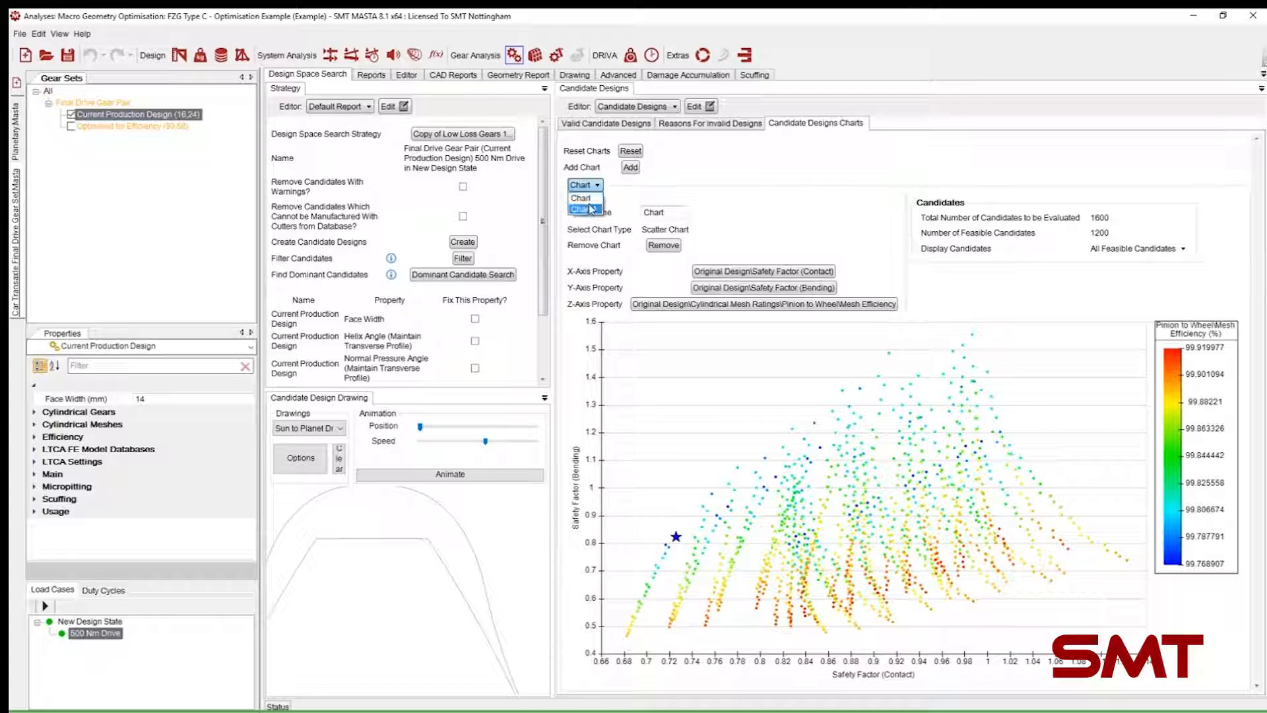
click(592, 210)
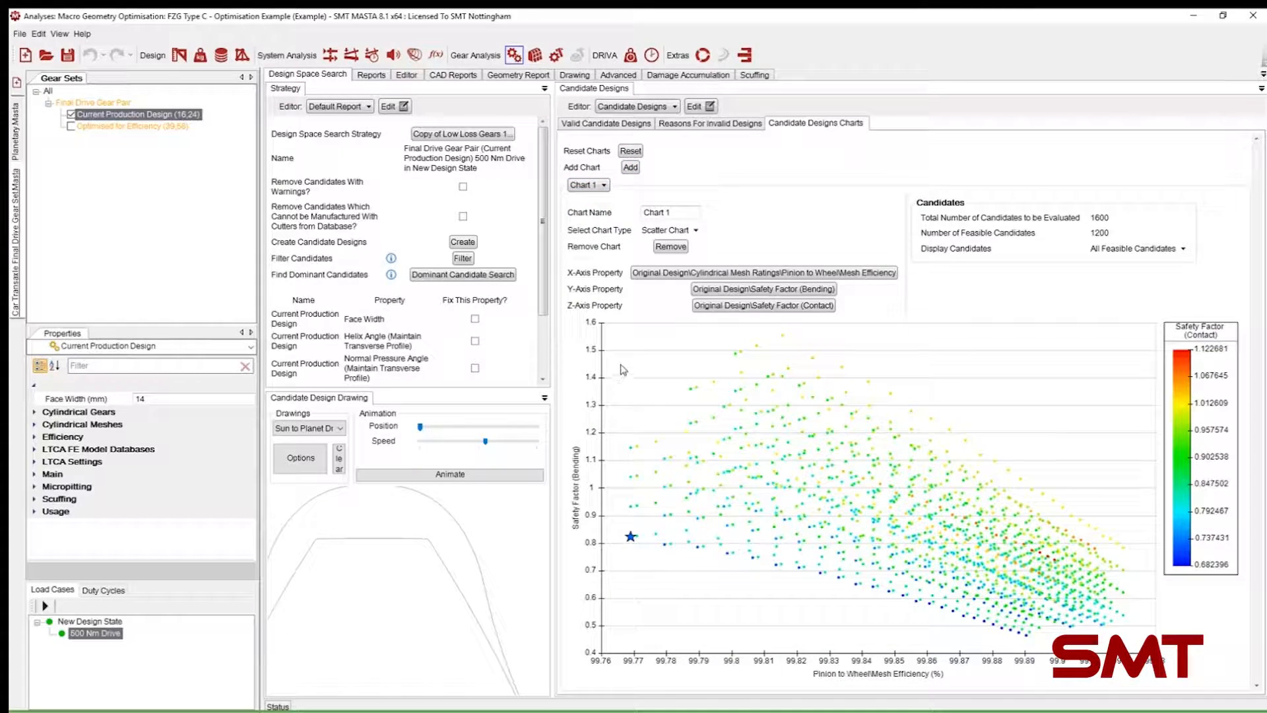
Step: Set Chart 1's Y-axis property to the Pinion to Wheel Hunting Tooth Factor from the Cylindrical Gear Set's Cylindrical Meshes
click(749, 290)
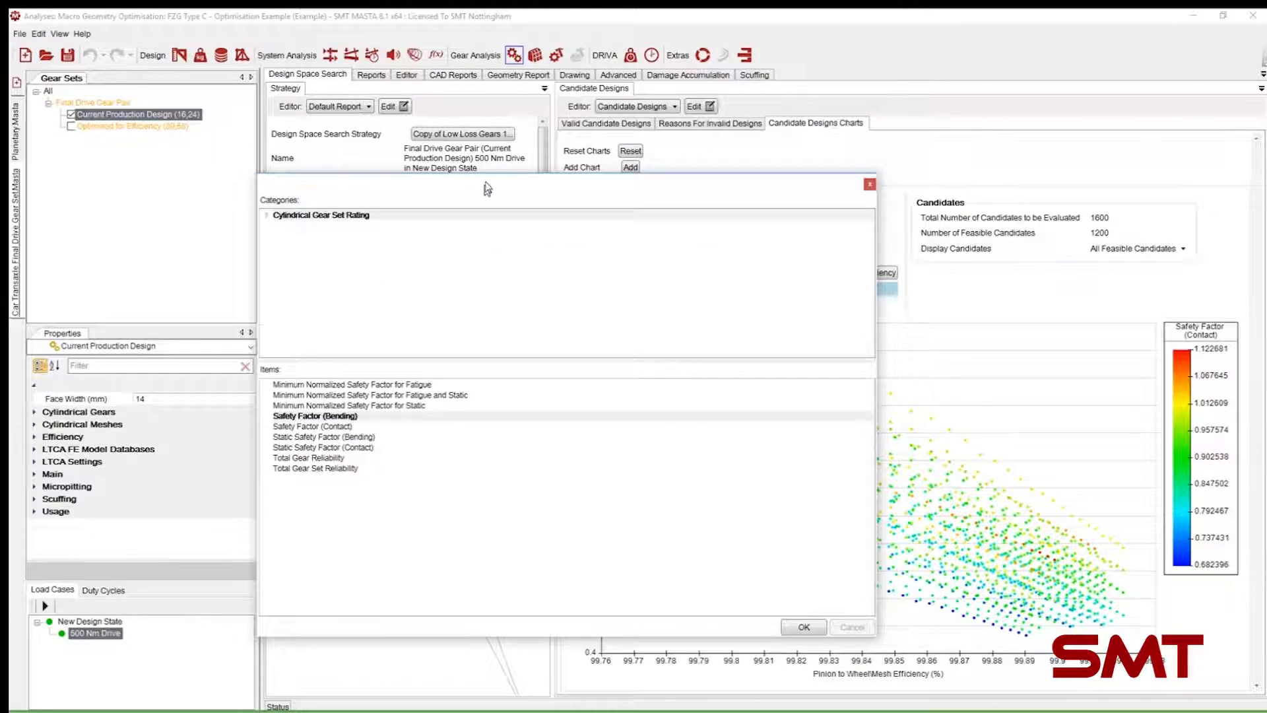
double_click(352, 215)
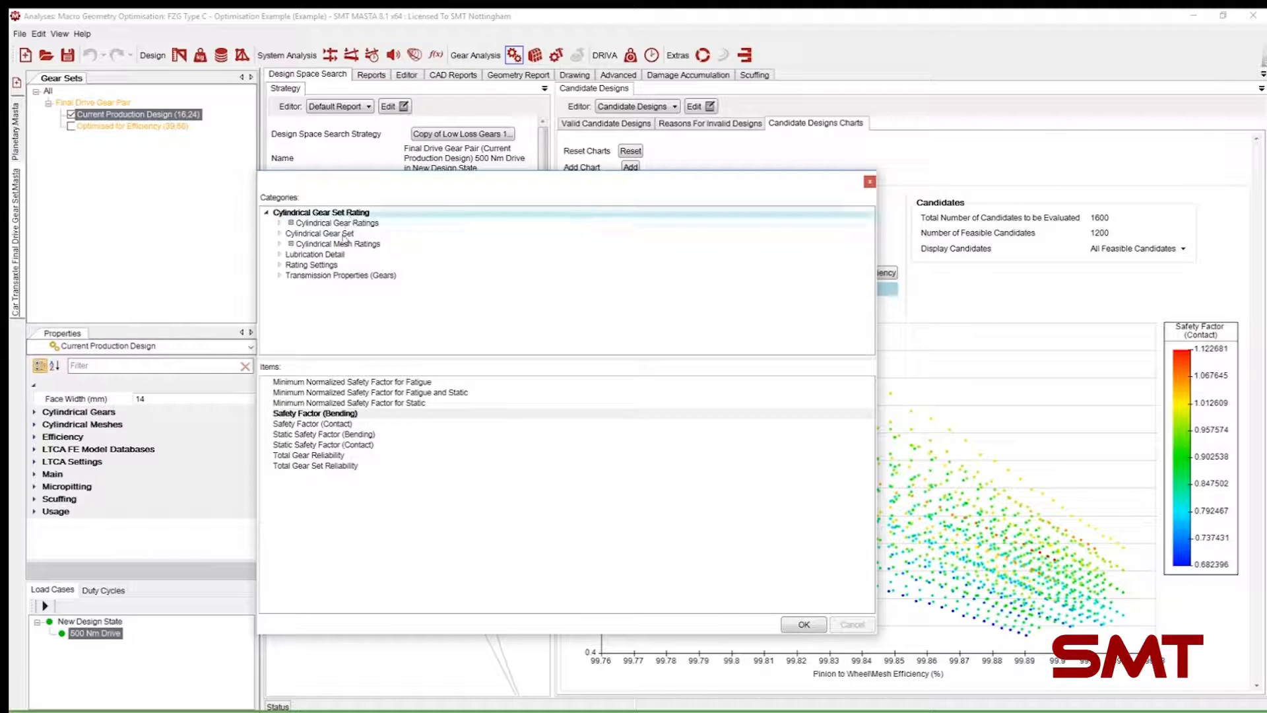
double_click(322, 233)
click(338, 277)
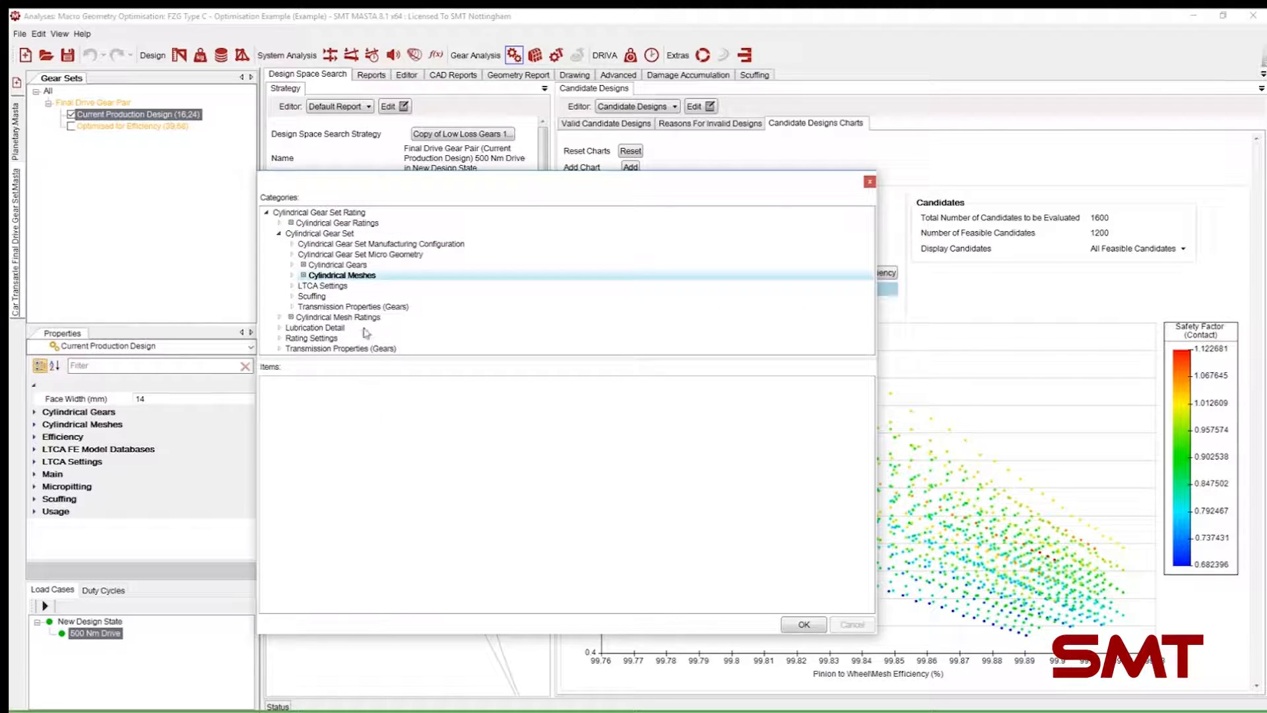
double_click(356, 276)
click(345, 287)
click(311, 465)
click(811, 629)
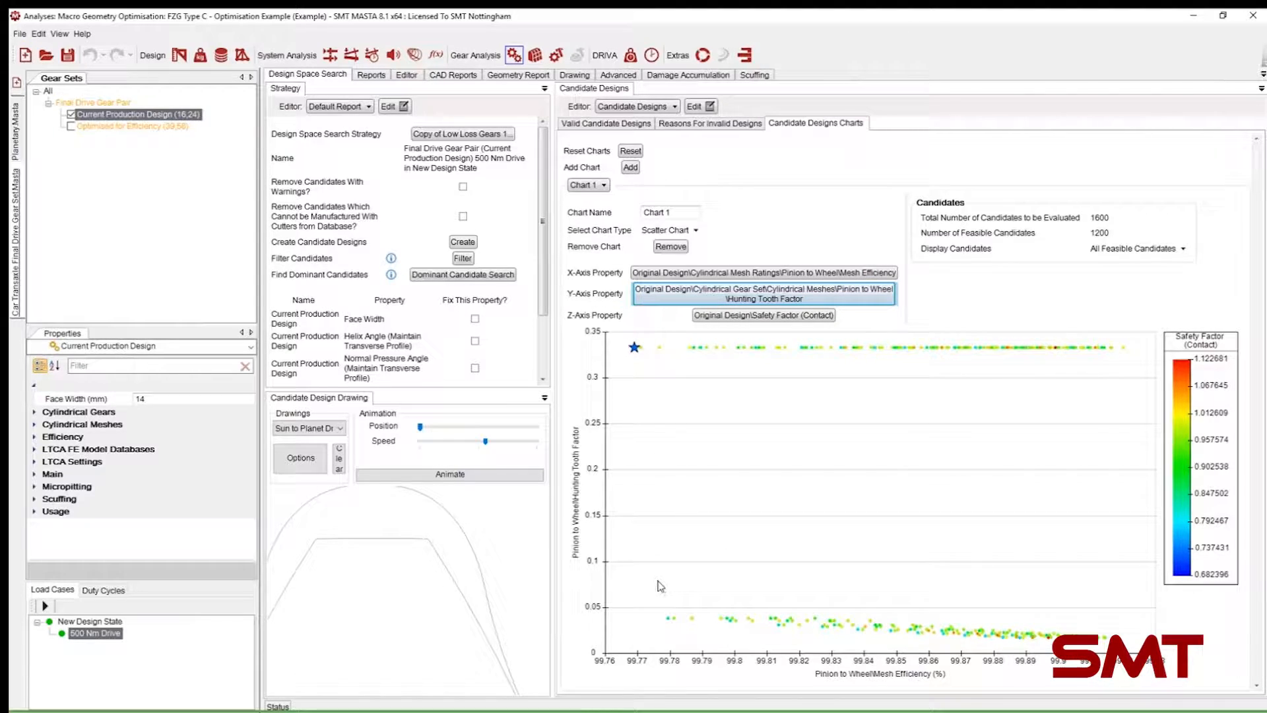
Step: Select all candidates with a hunting tooth factor below 0.05 on Chart 1 and display the original safety factor chart
mouse_move(643, 588)
mouse_down()
mouse_move(802, 622)
mouse_move(804, 597)
mouse_move(1144, 672)
mouse_up()
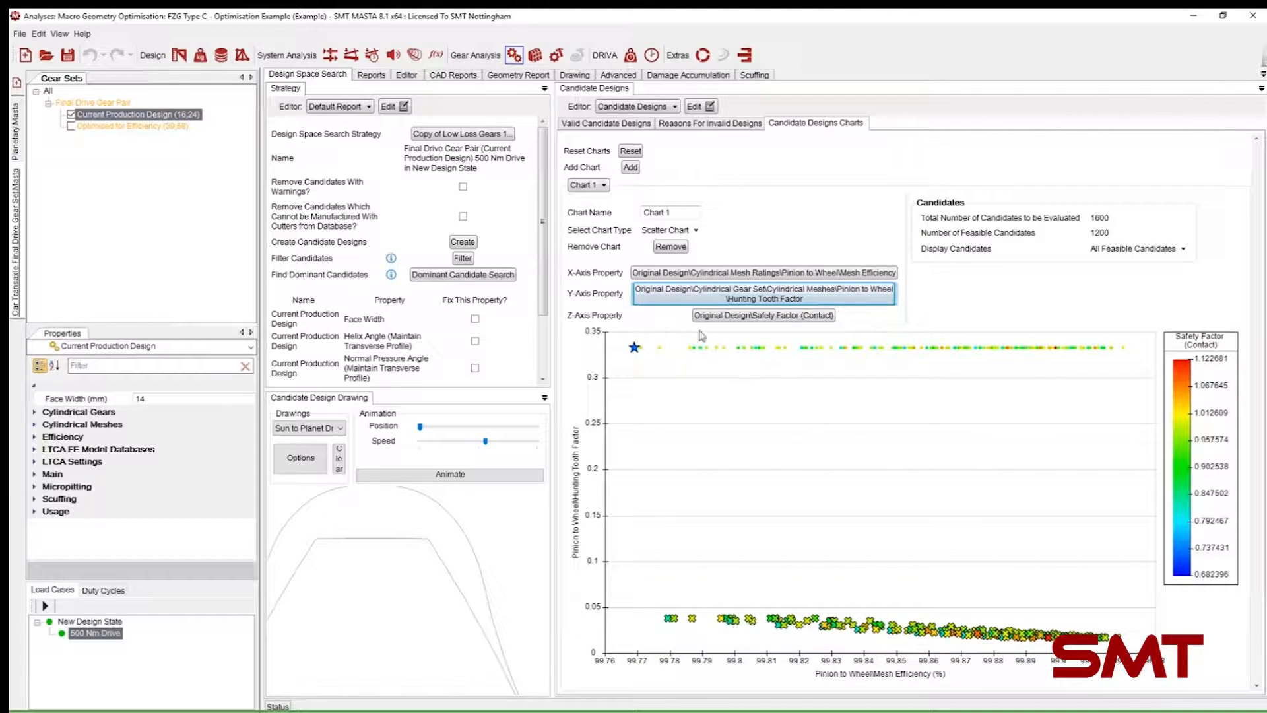
click(586, 185)
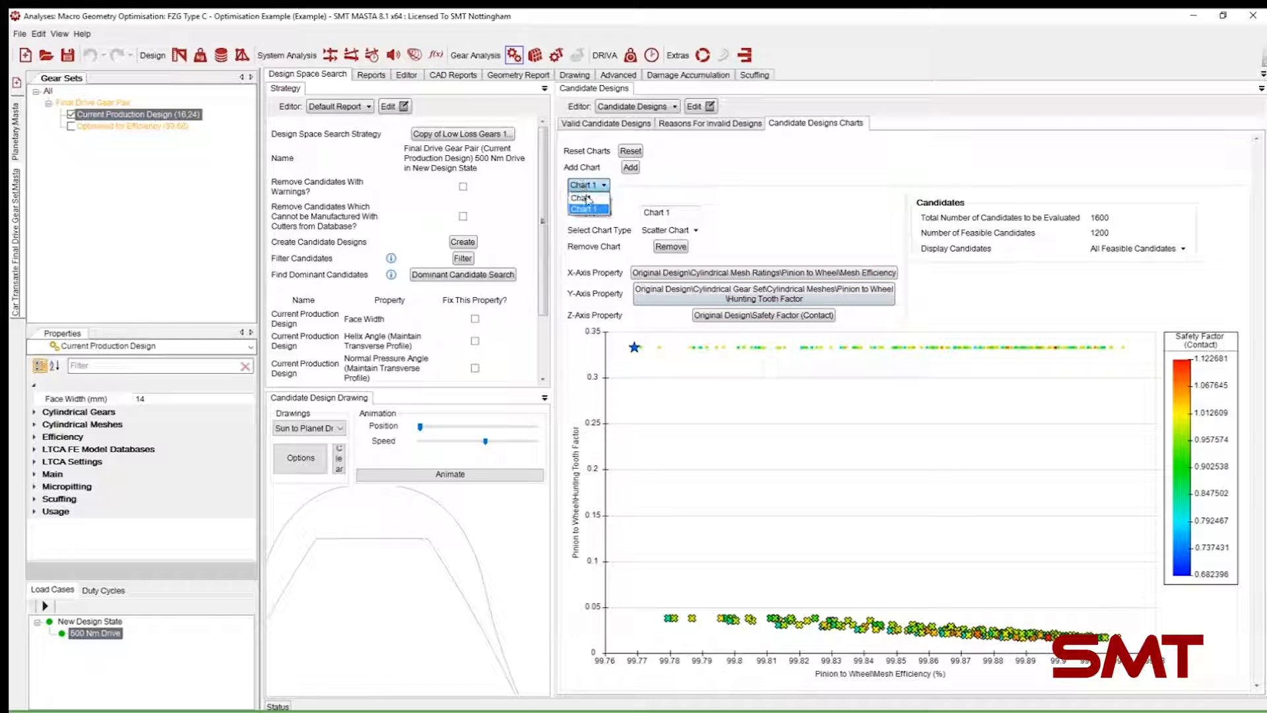
click(581, 198)
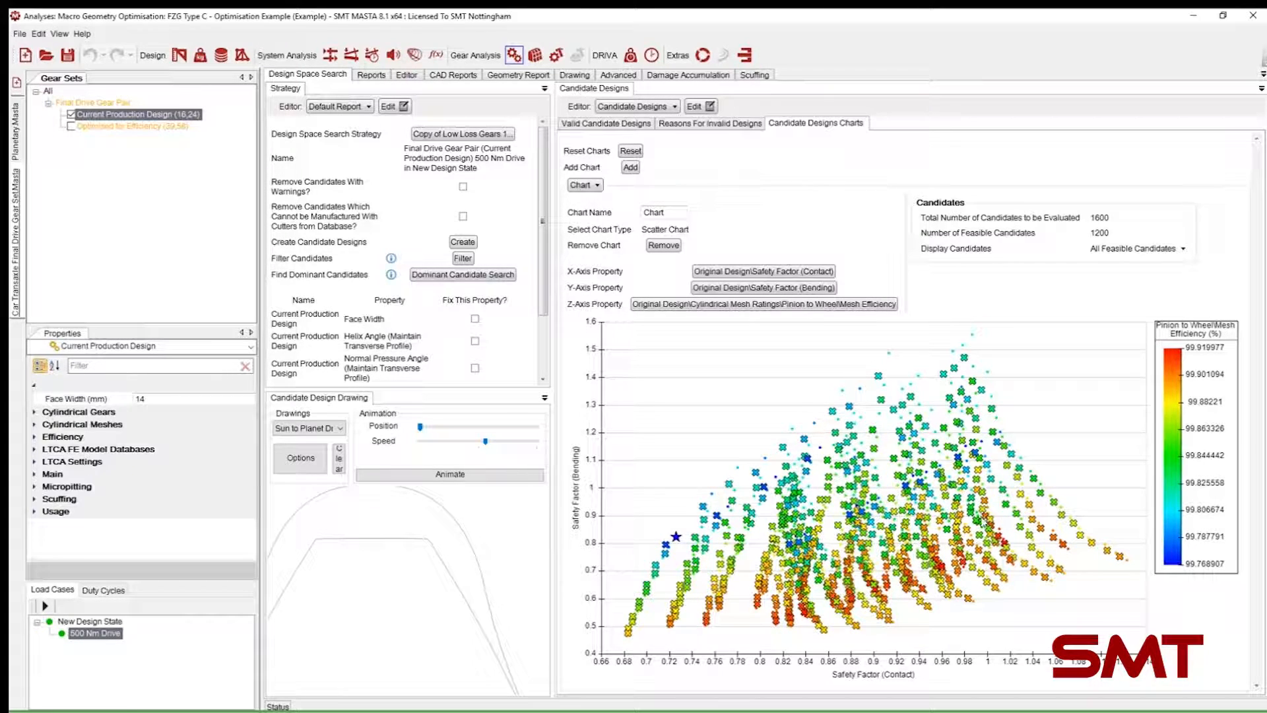
Step: Run a dominant candidate search and add candidate 895 as a new design, clearing the base profile from the candidate drawing
click(470, 281)
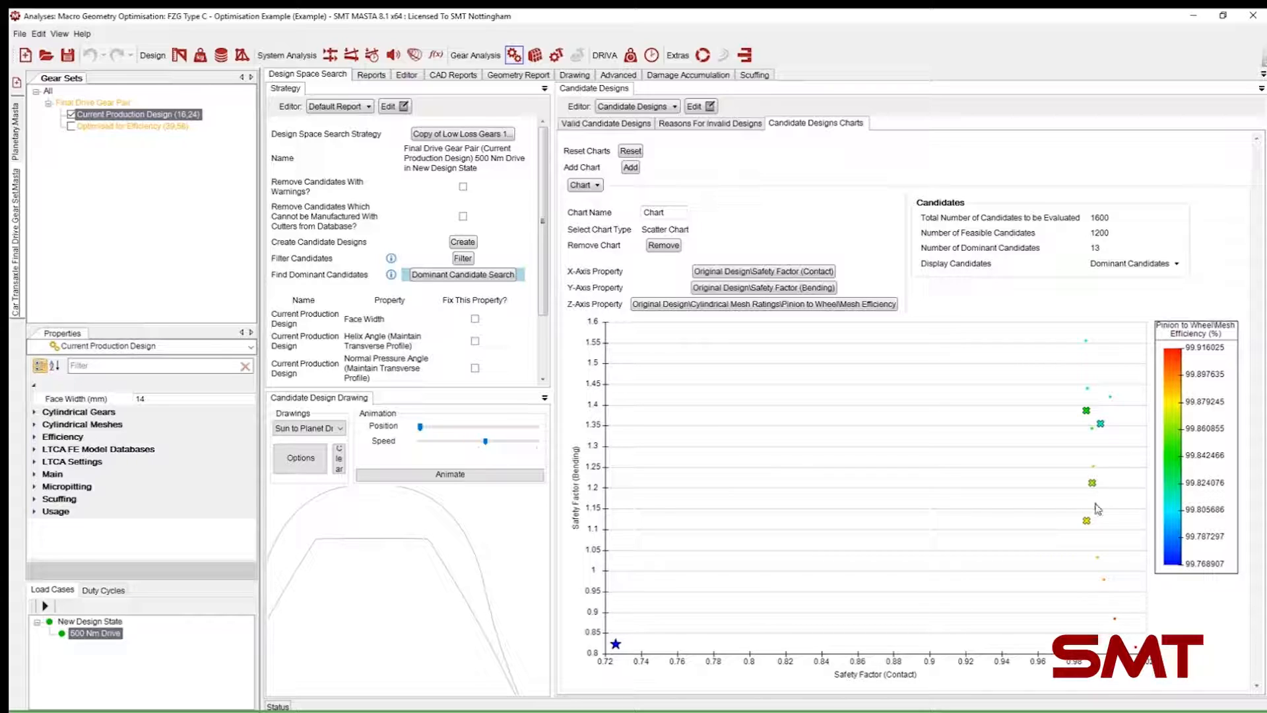
click(1092, 482)
click(1101, 424)
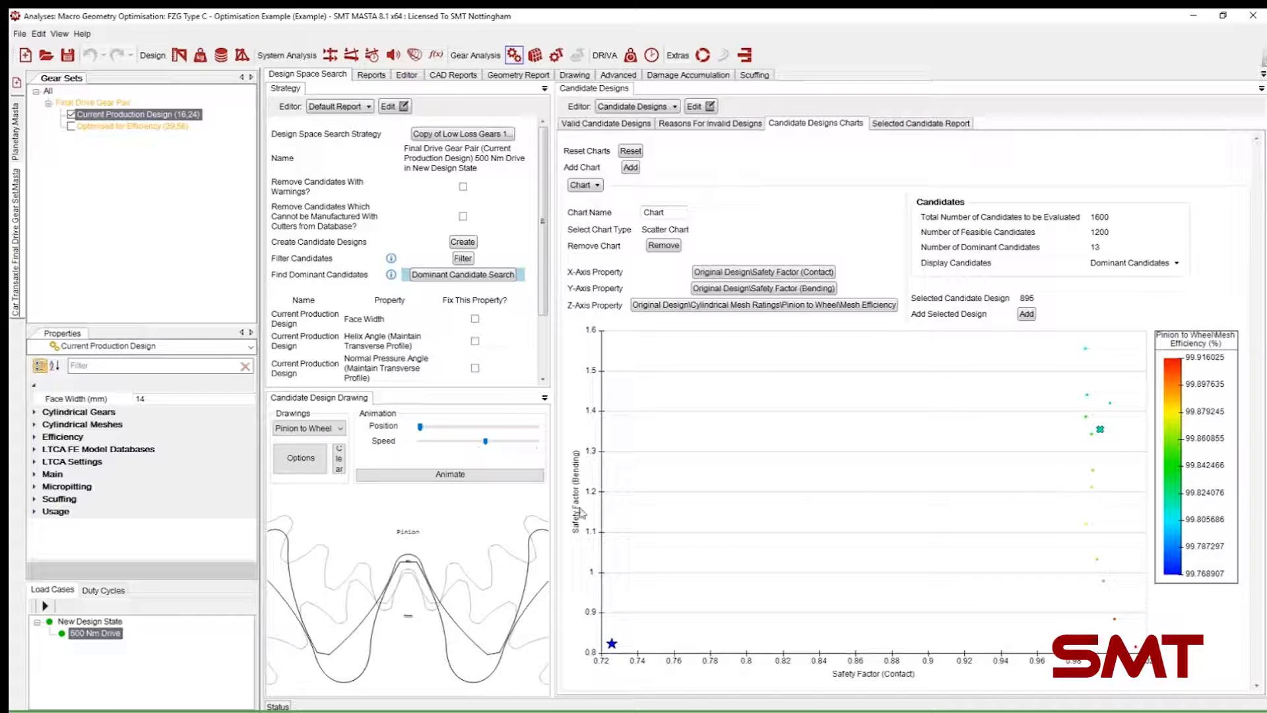
click(338, 466)
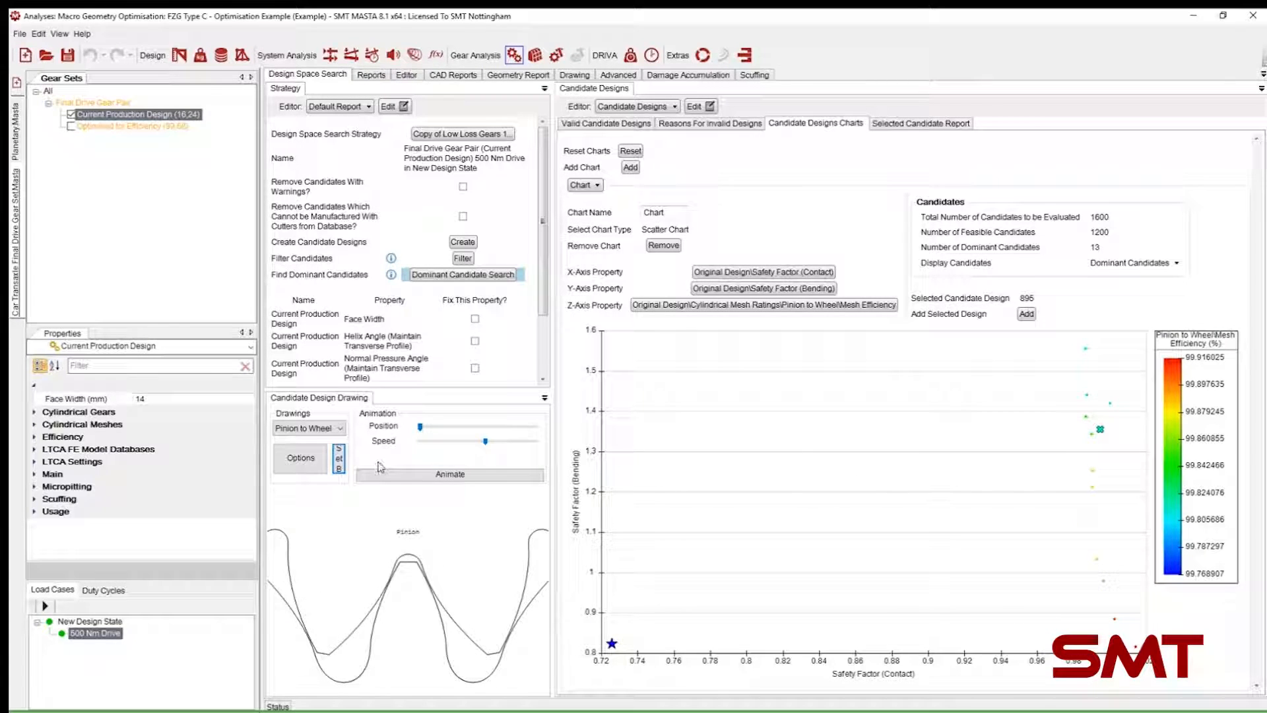
click(1028, 315)
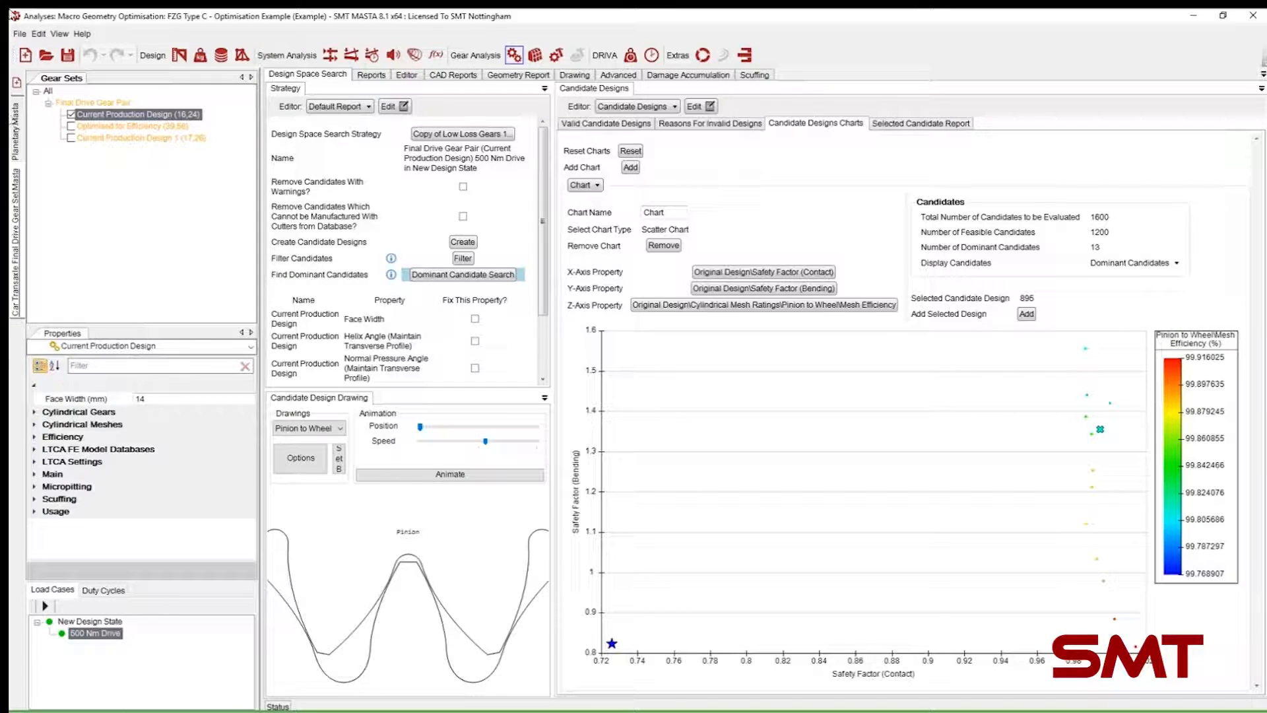
Step: Start a new design and load the Scooter Gearbox example from the Automotive example designs
click(18, 85)
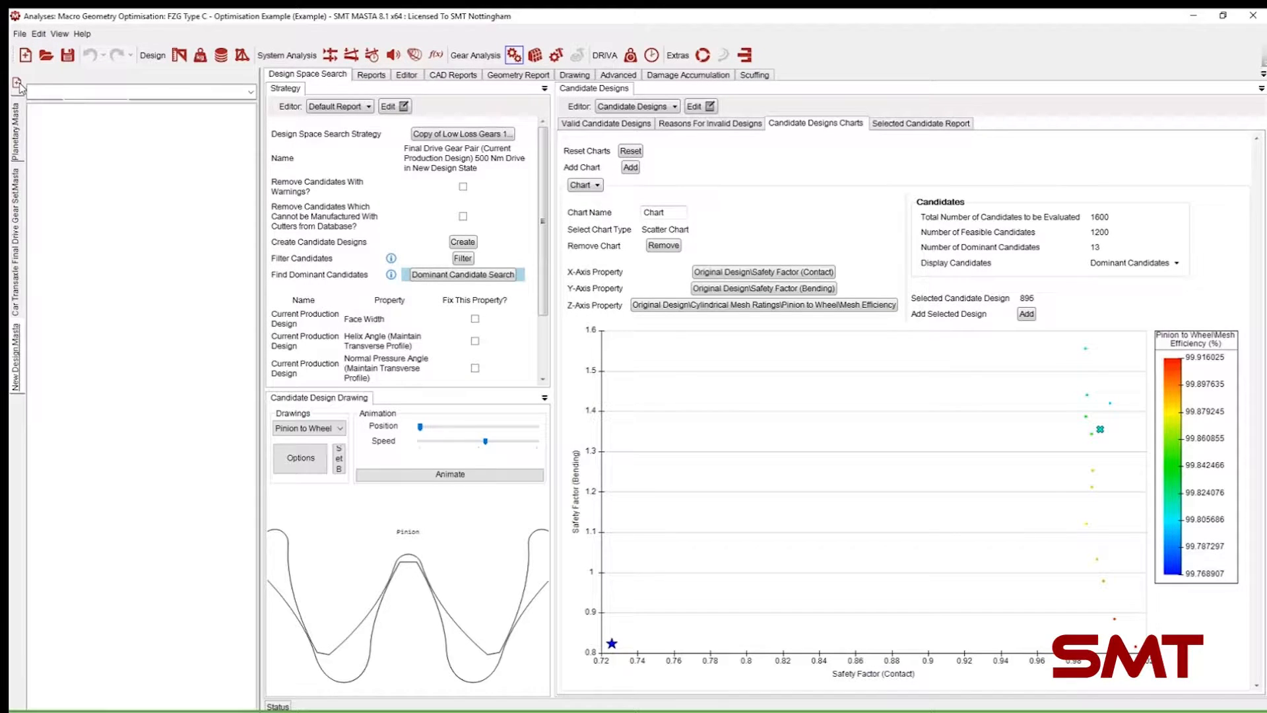
click(21, 35)
mouse_move(55, 181)
mouse_move(320, 209)
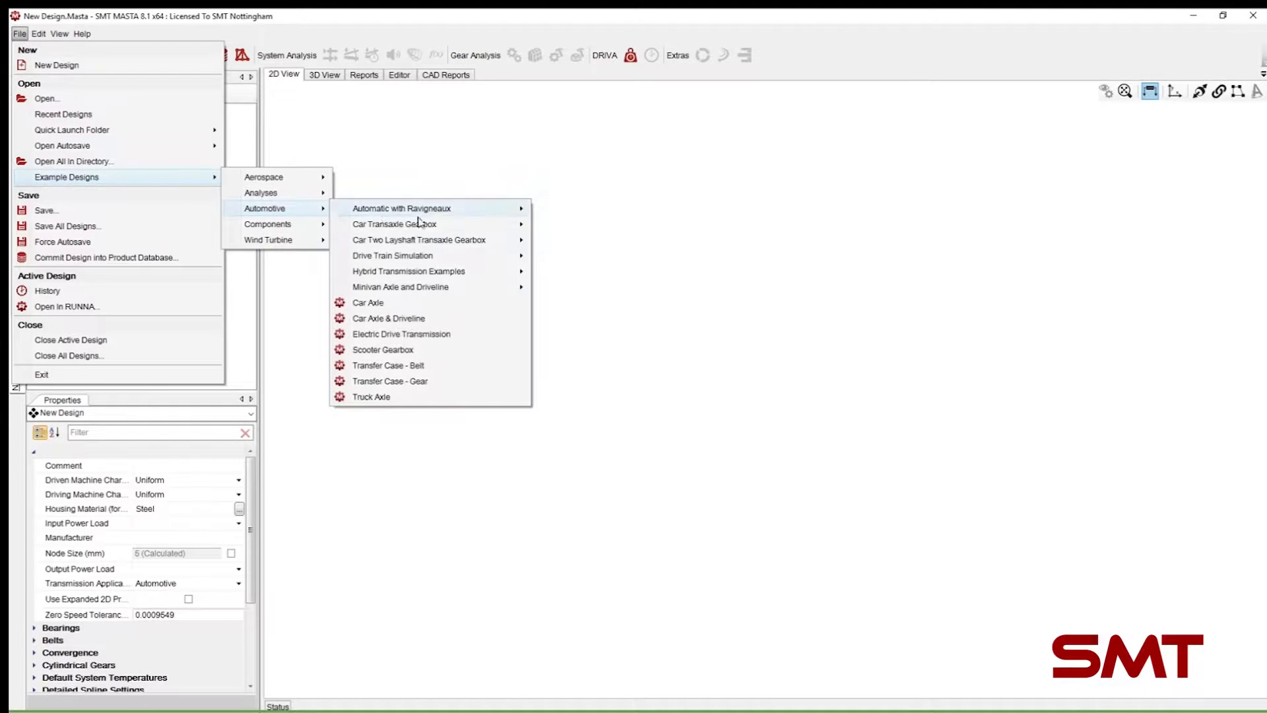
click(418, 351)
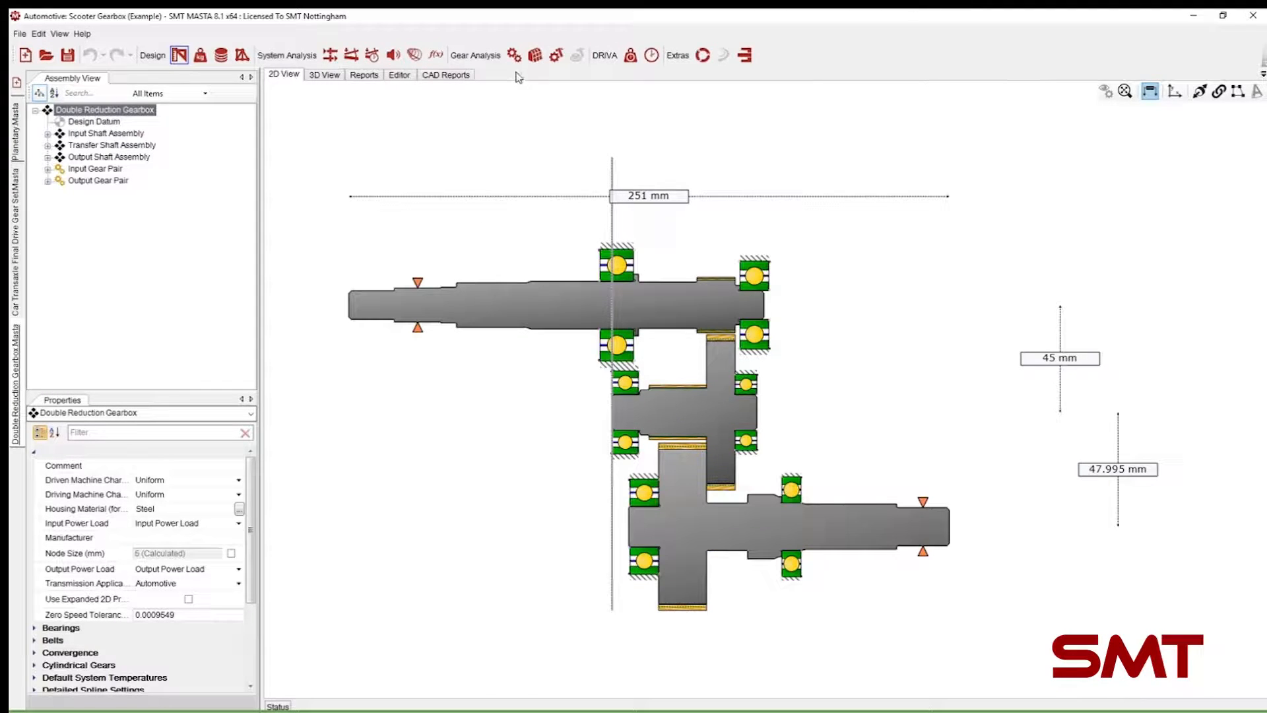
Step: Run the Full Load case in gear macro geometry analysis and select the Input Gear Pair's design
click(515, 55)
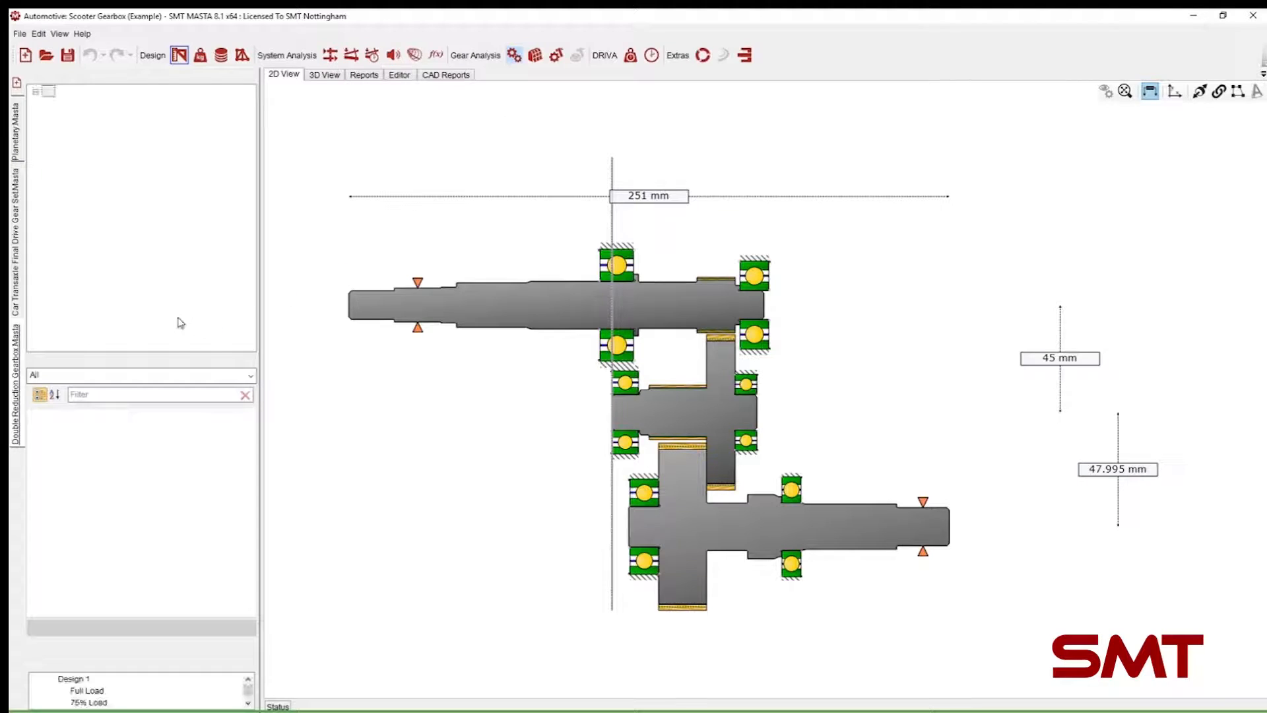
click(77, 633)
click(44, 606)
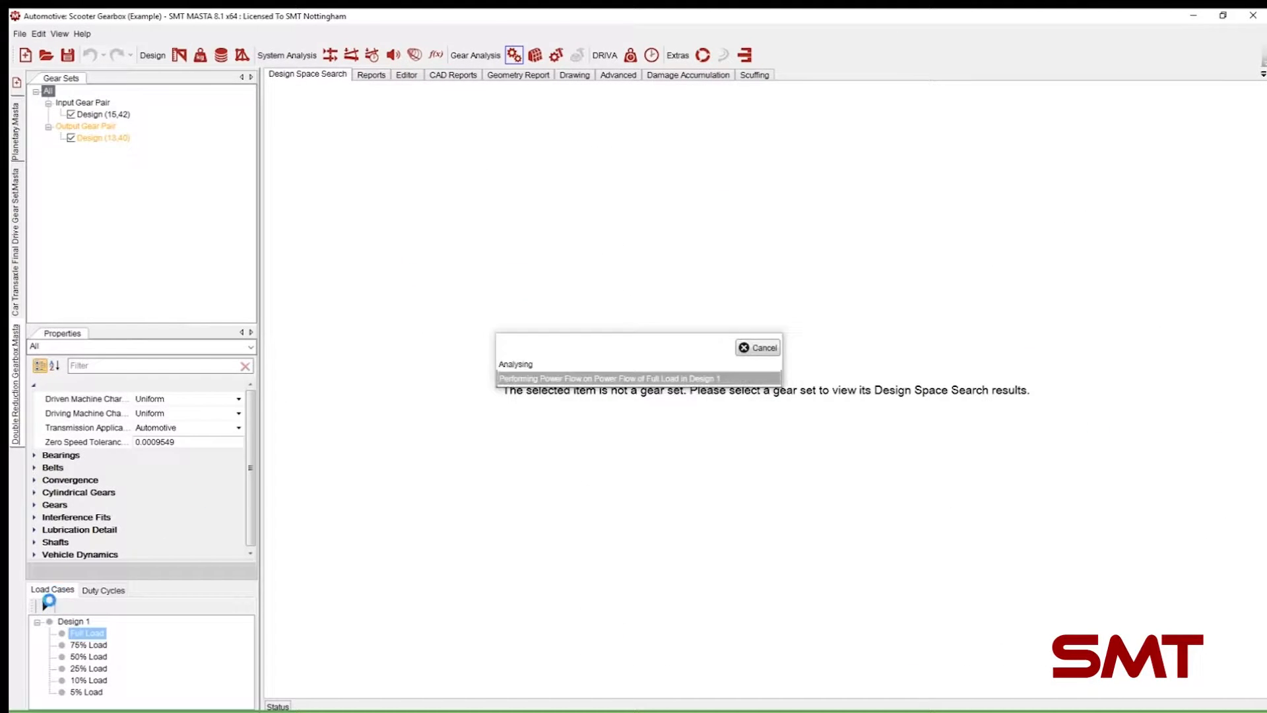
click(119, 118)
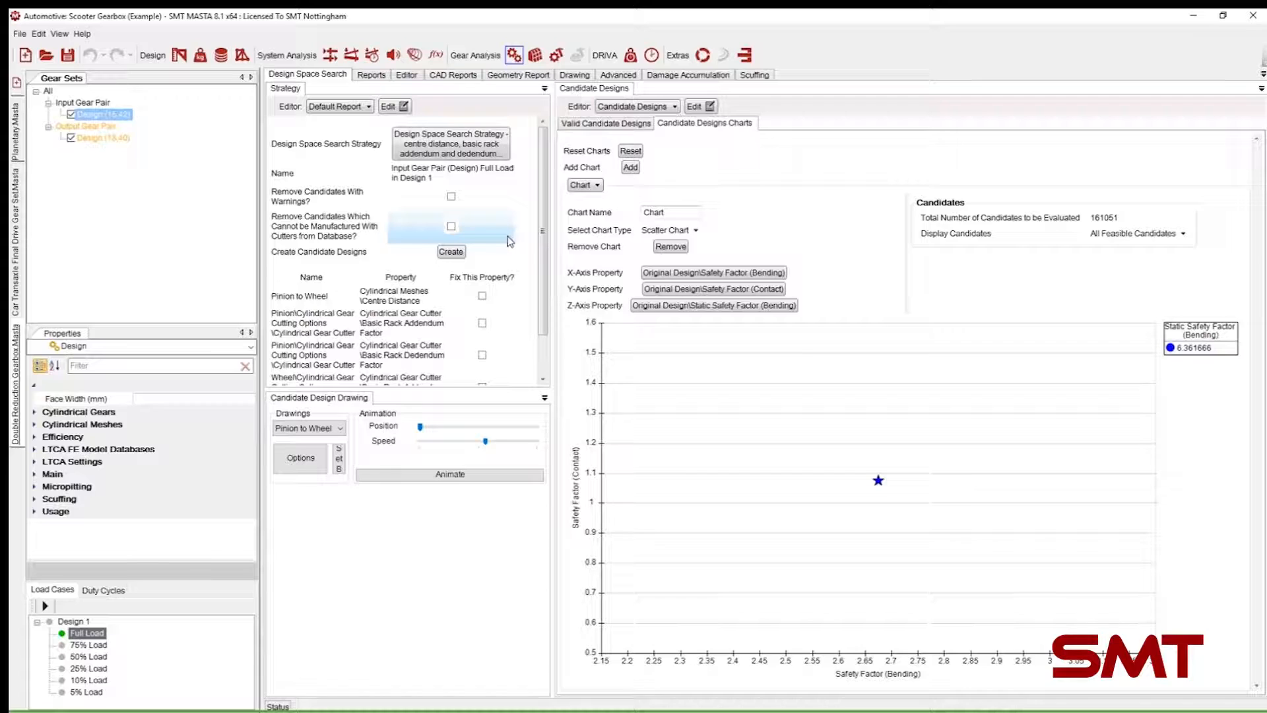
Step: Examine the tolerance and average metal rows in the Input Gear Pair's finish normal thickness data for pinion and wheel
click(407, 78)
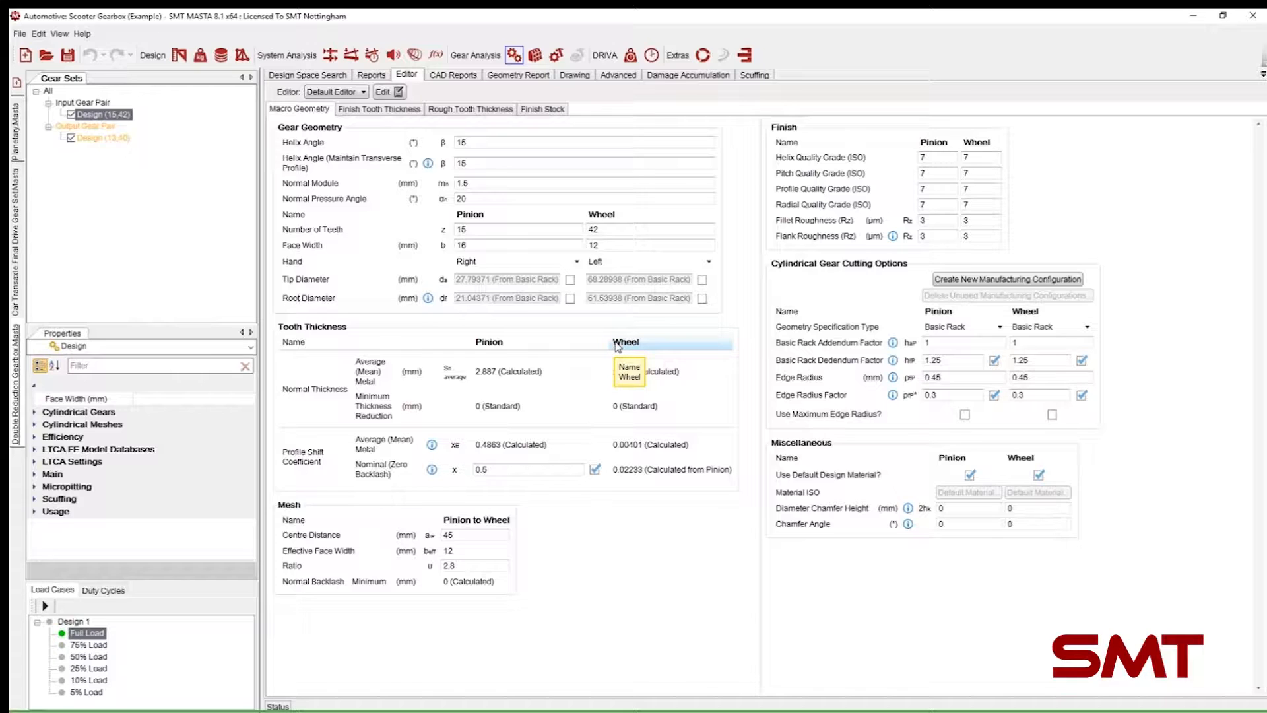
click(375, 111)
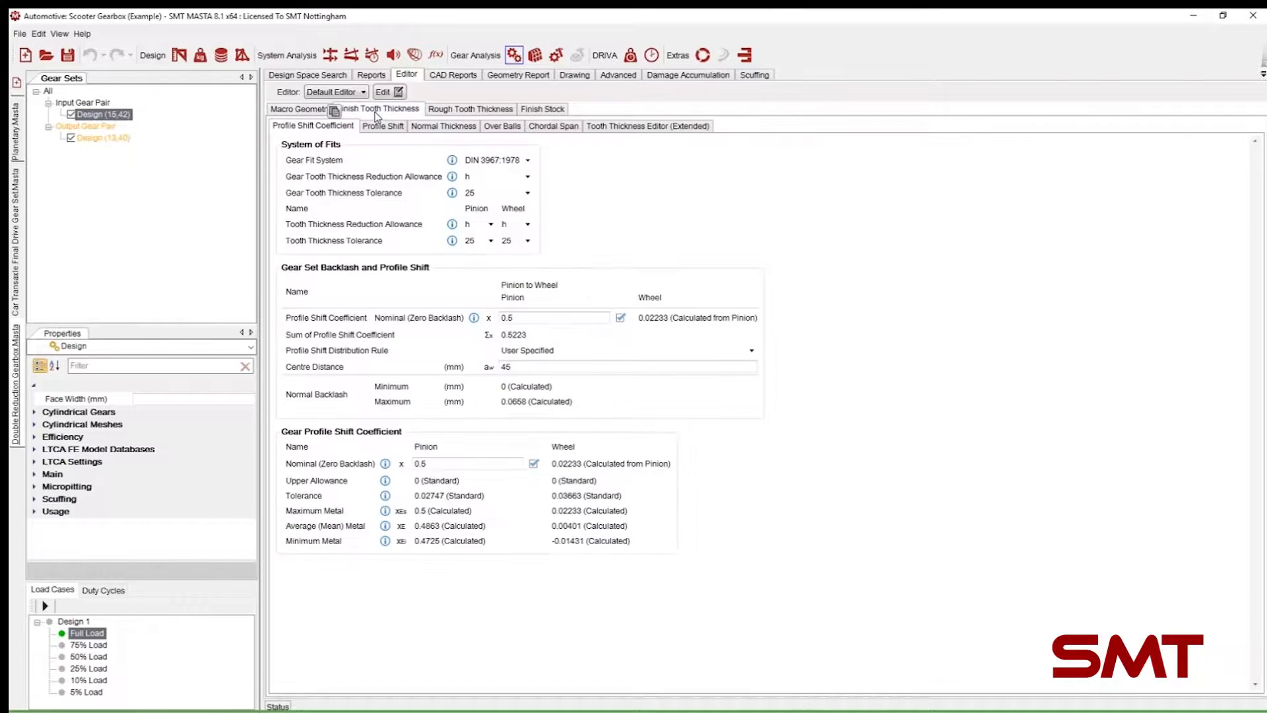
click(446, 130)
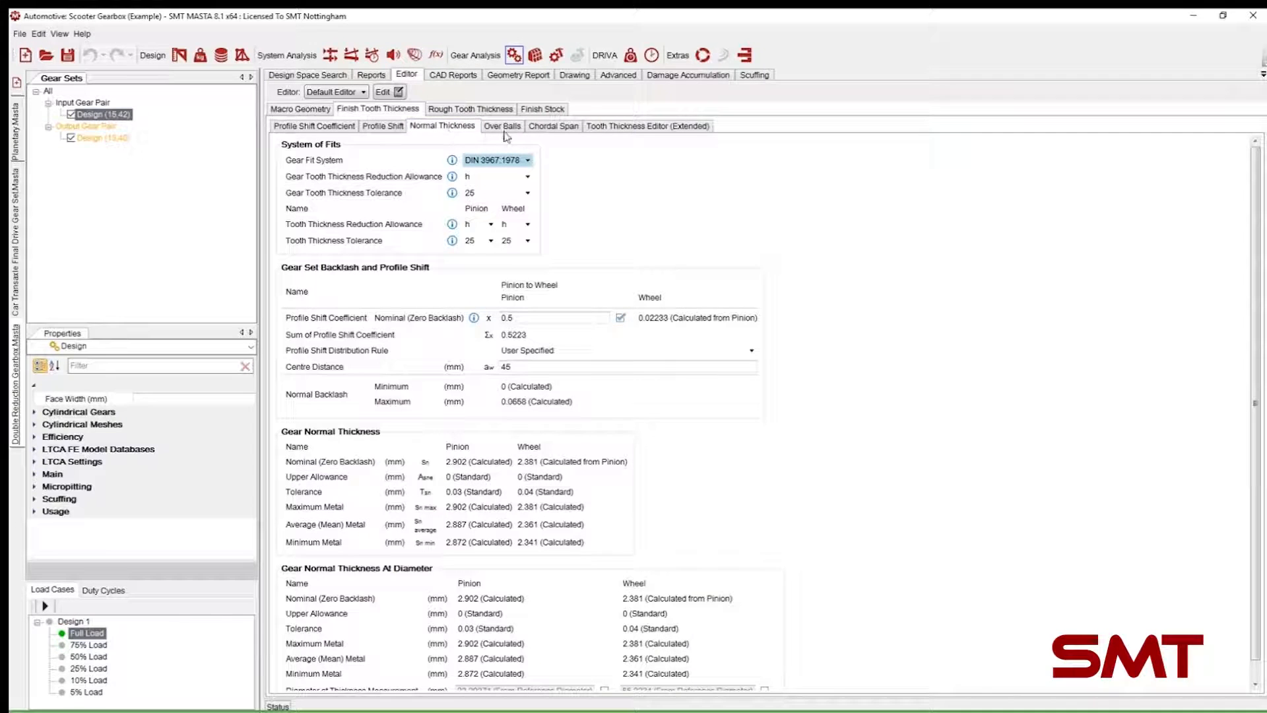
scroll(901, 469, down, 1)
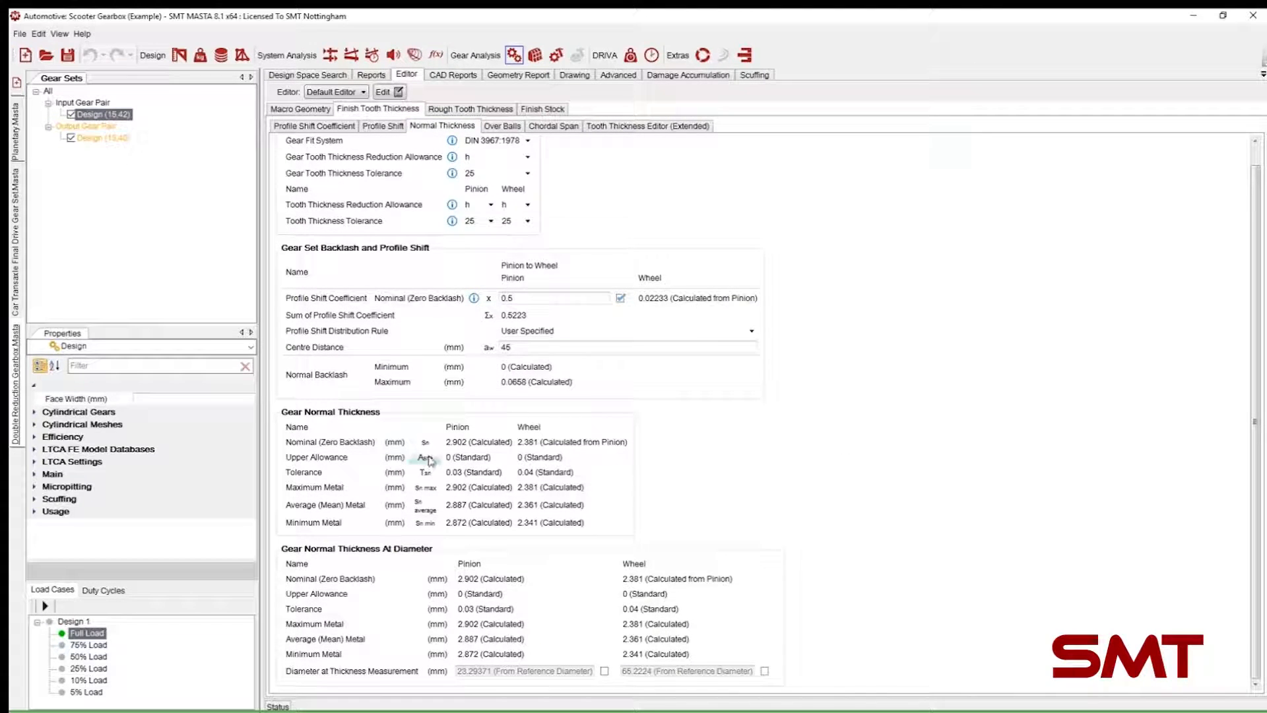
drag(449, 472, 563, 481)
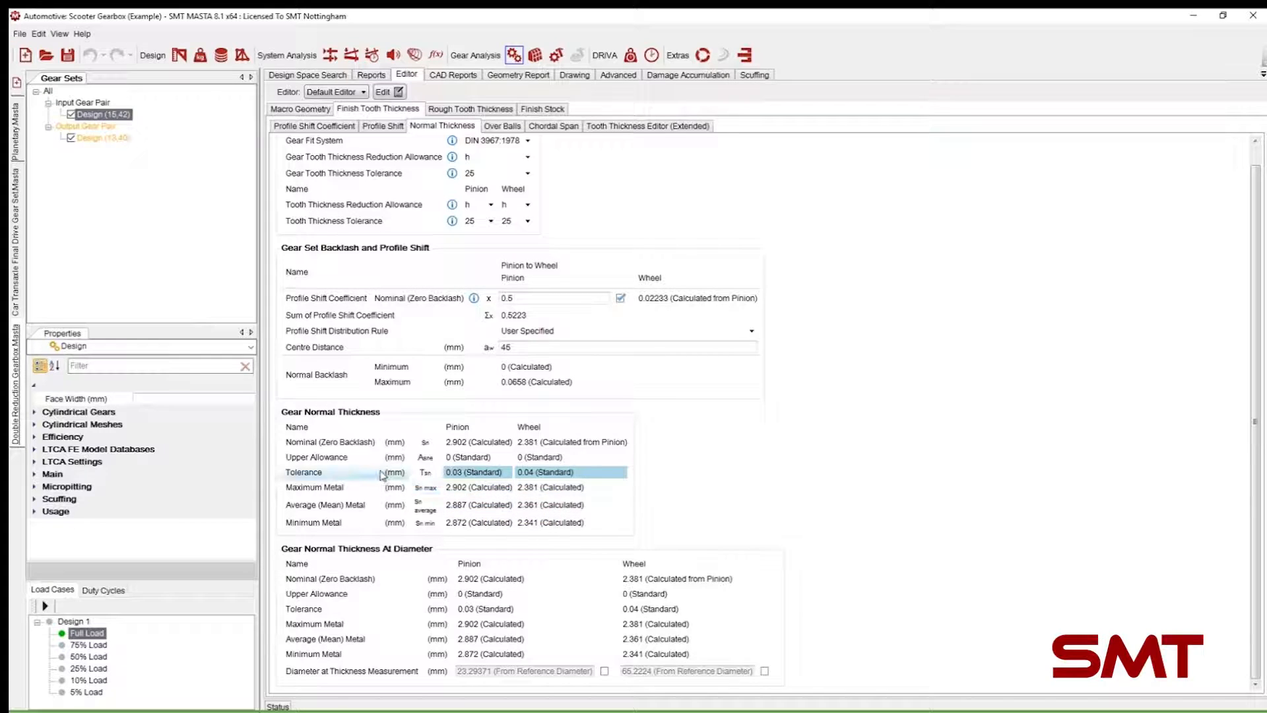
click(460, 509)
click(558, 513)
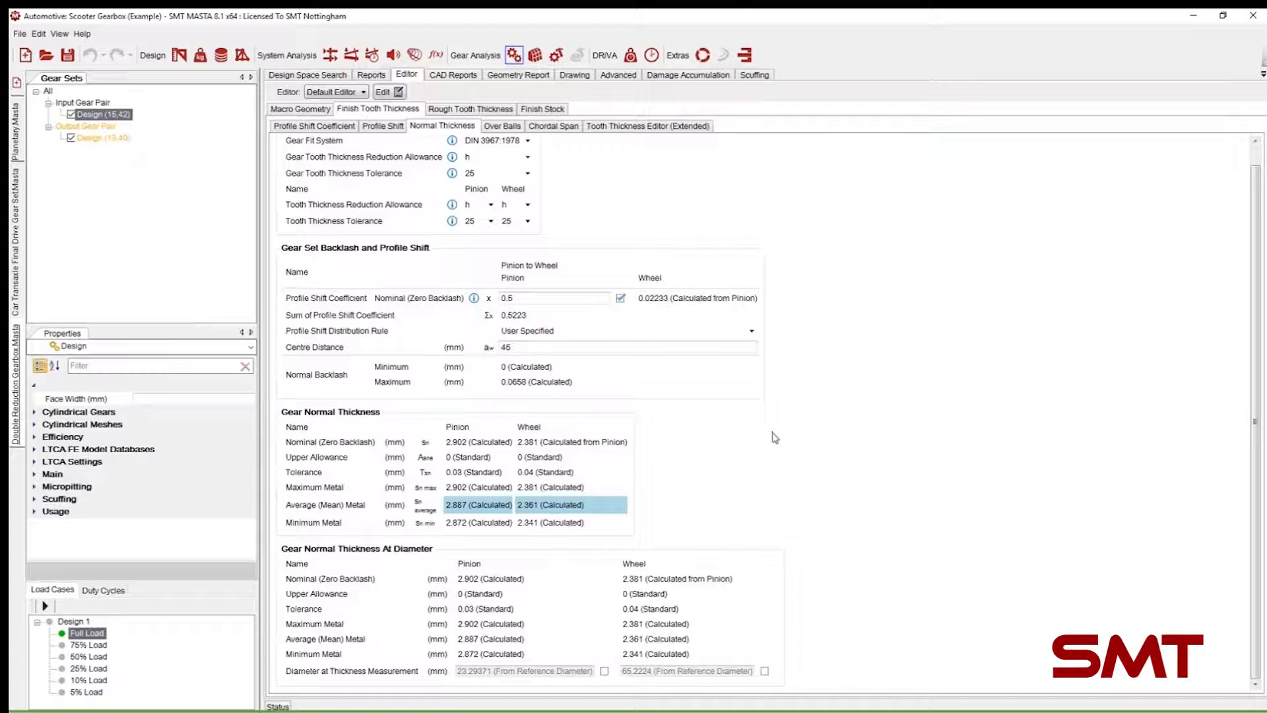
click(825, 447)
Step: Set the Gear Fit System for the Input Gear Pair's finish tooth thickness to None
scroll(808, 437, up, 1)
click(517, 162)
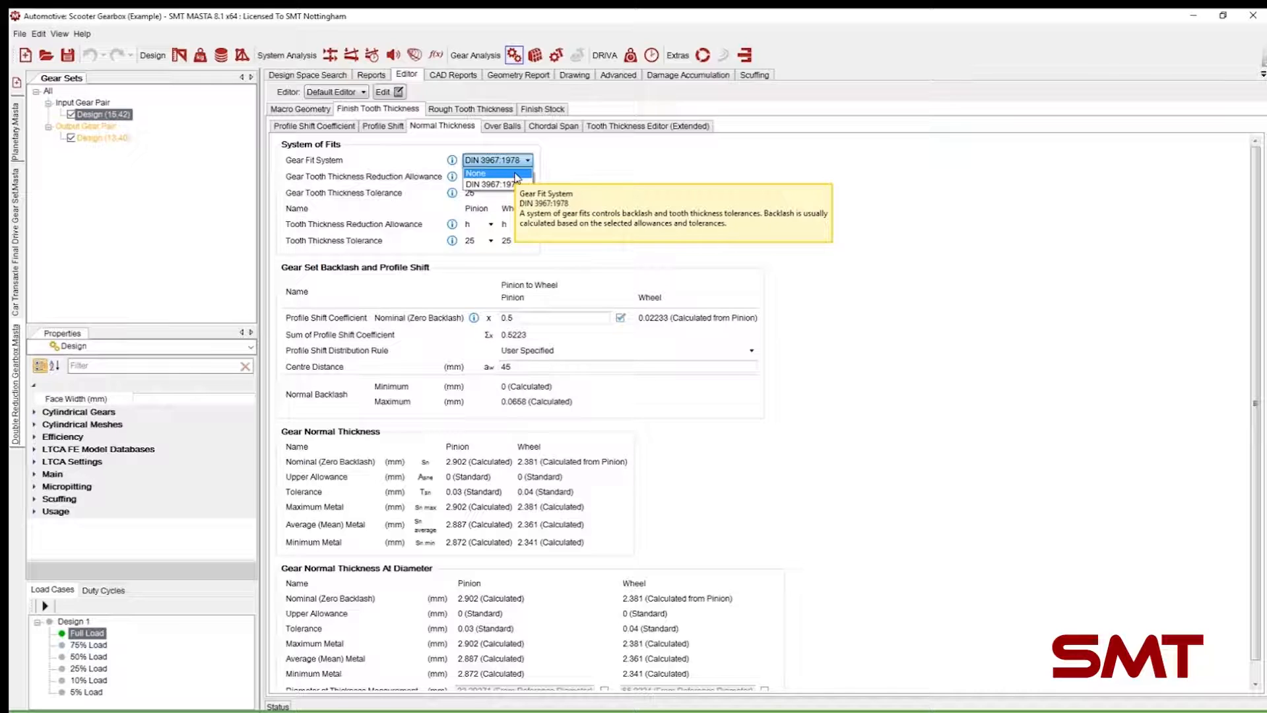
click(515, 174)
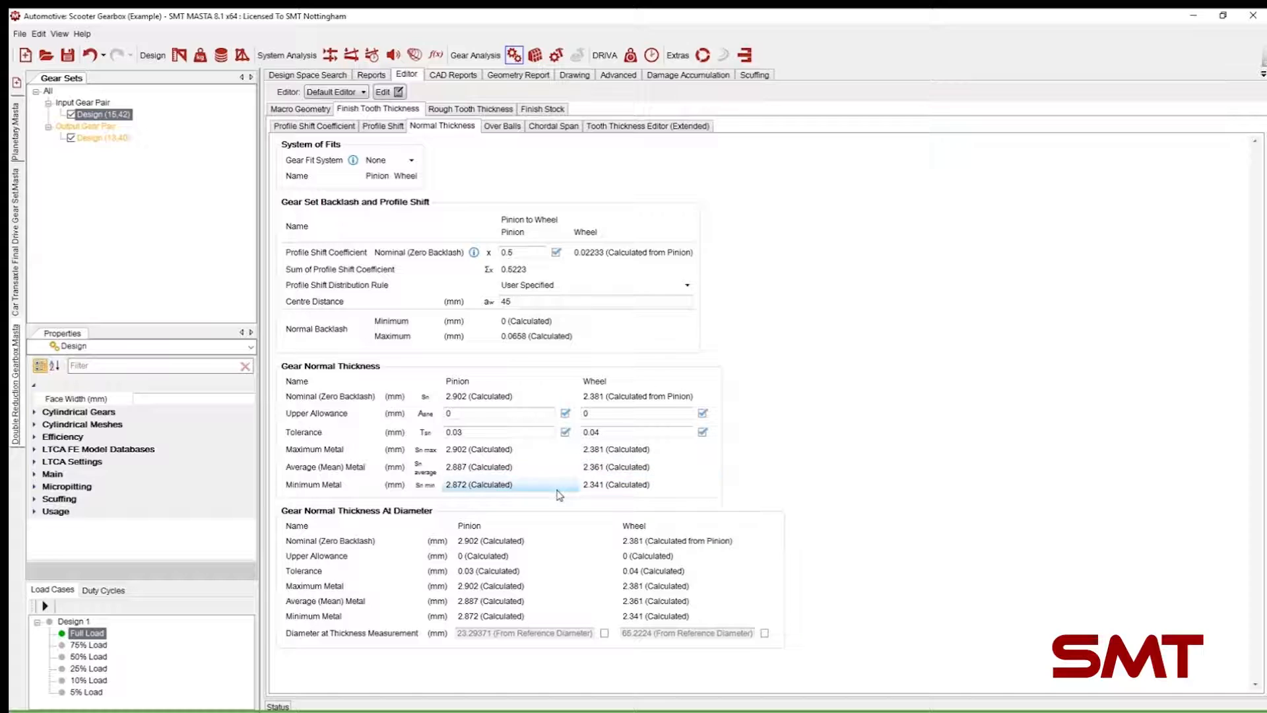
Step: Set the normal thickness tolerances of pinion and wheel to 0 and switch their upper allowances from specified to calculated
click(528, 434)
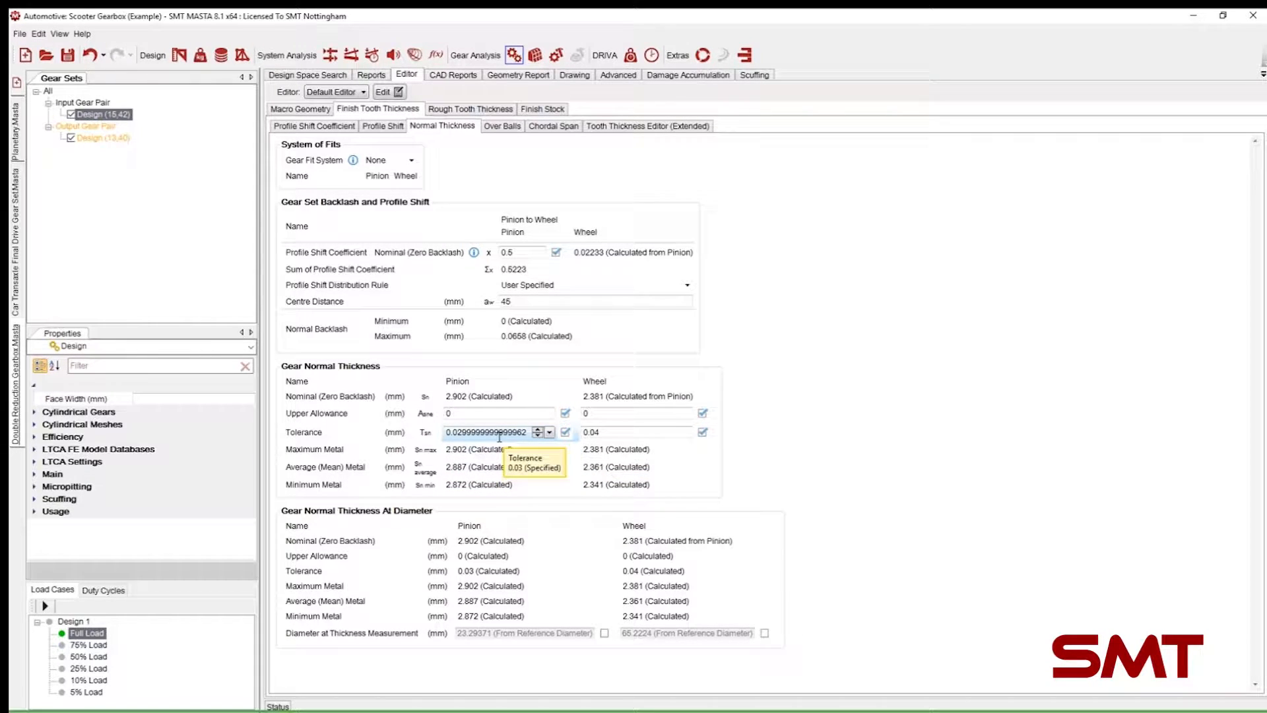
click(623, 436)
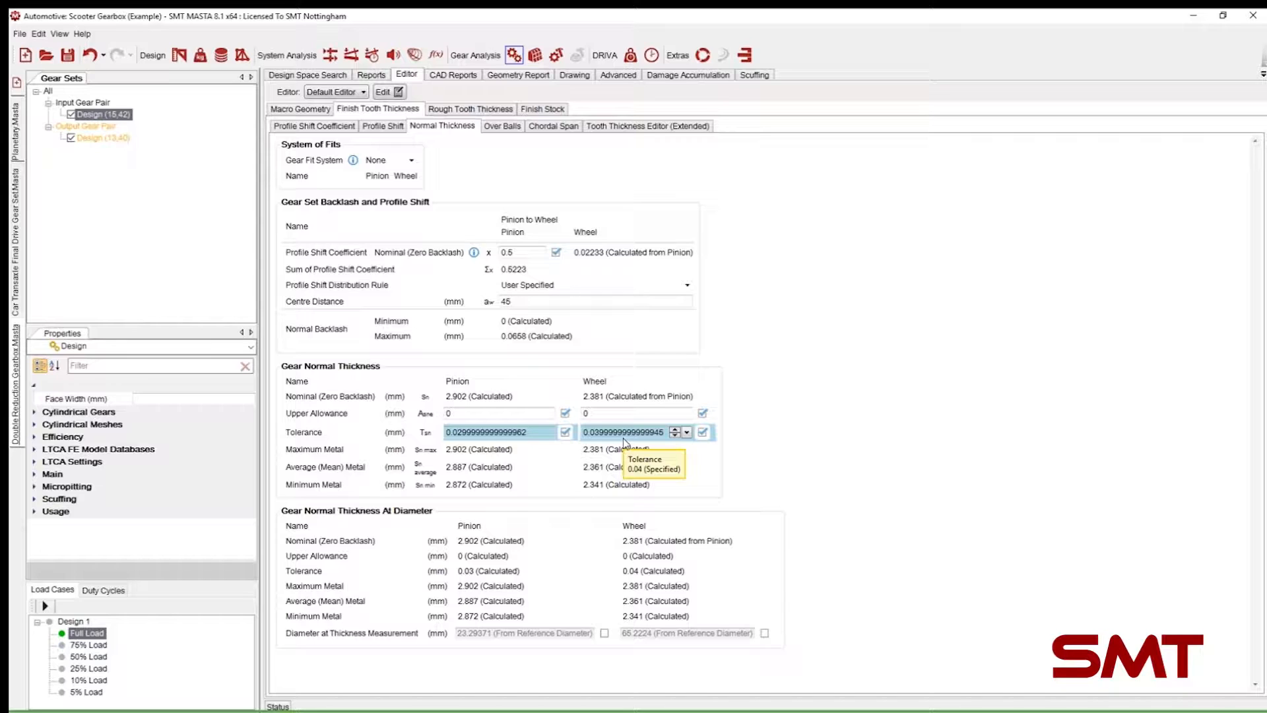
text(0)
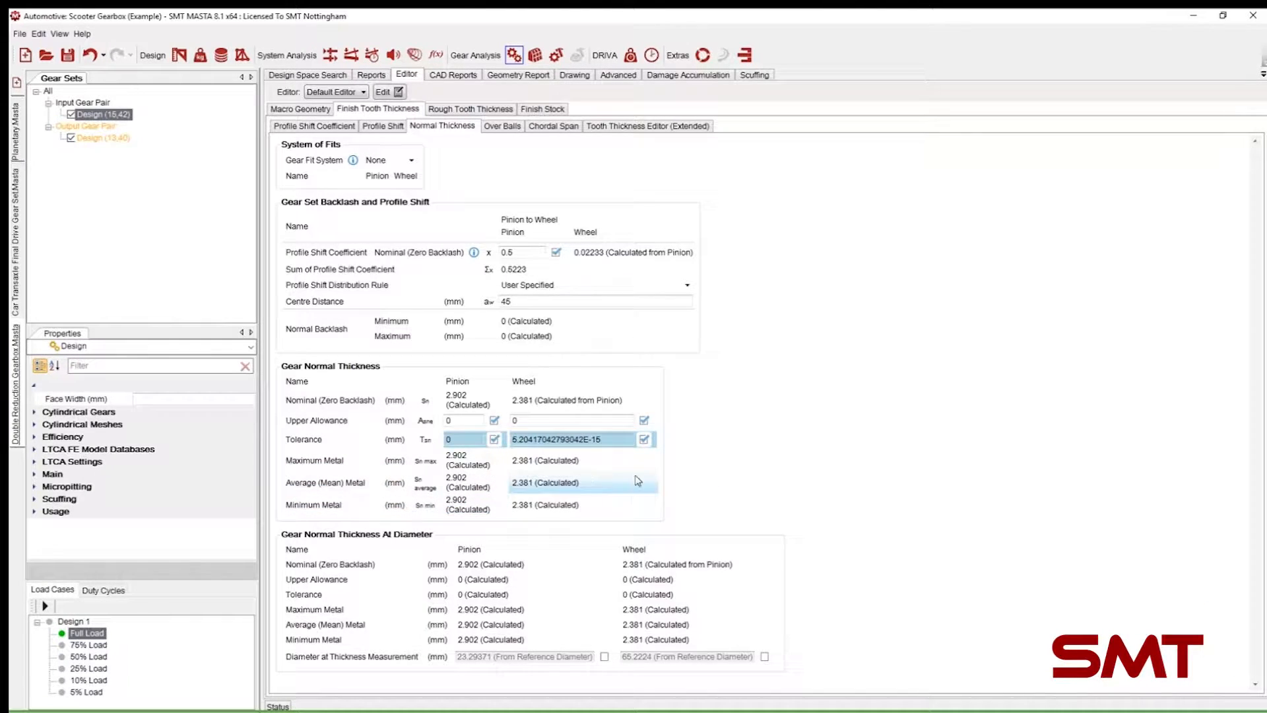
click(765, 463)
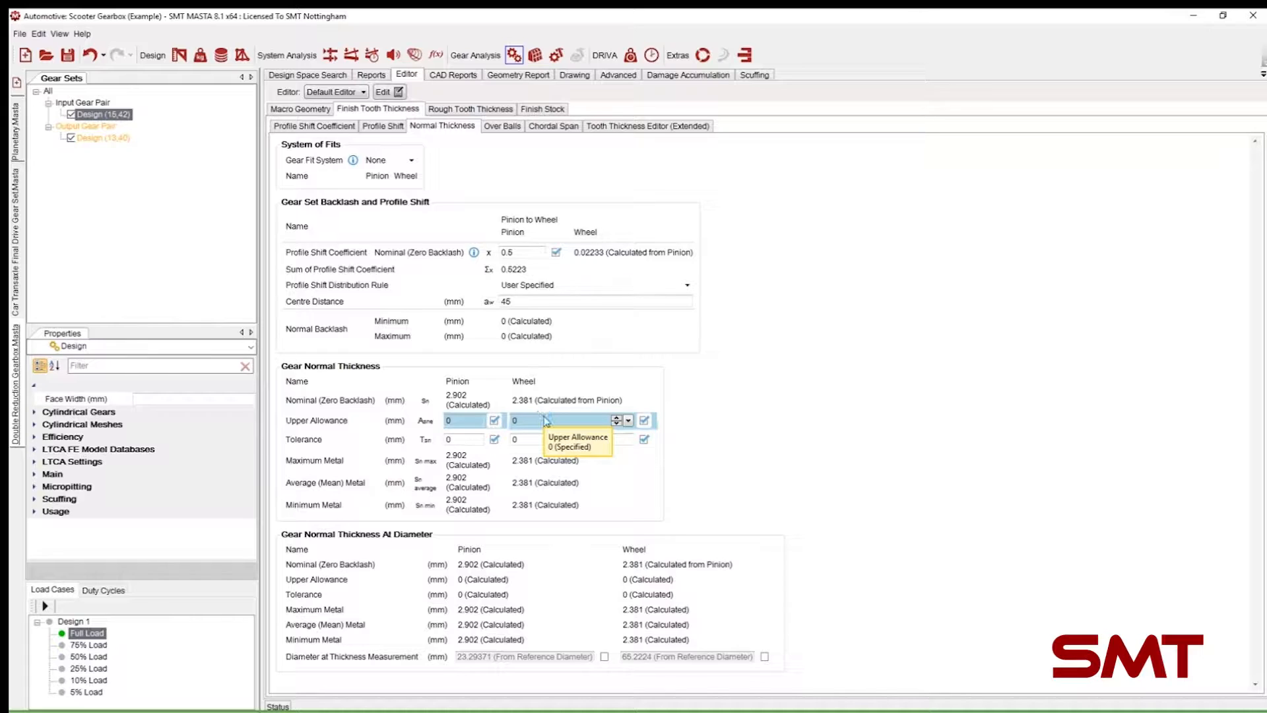
click(494, 421)
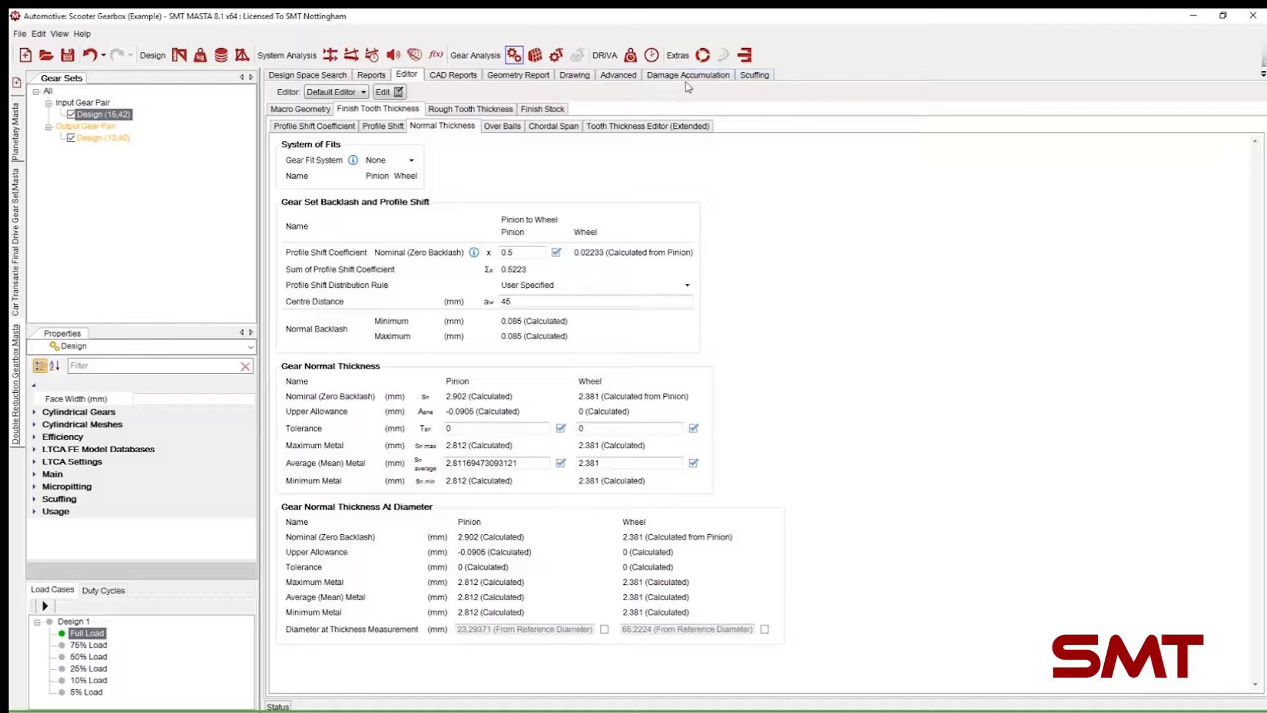
Step: Create a cylindrical gear set design space search strategy for the Input Gear Pair, keeping the suggested name
click(327, 76)
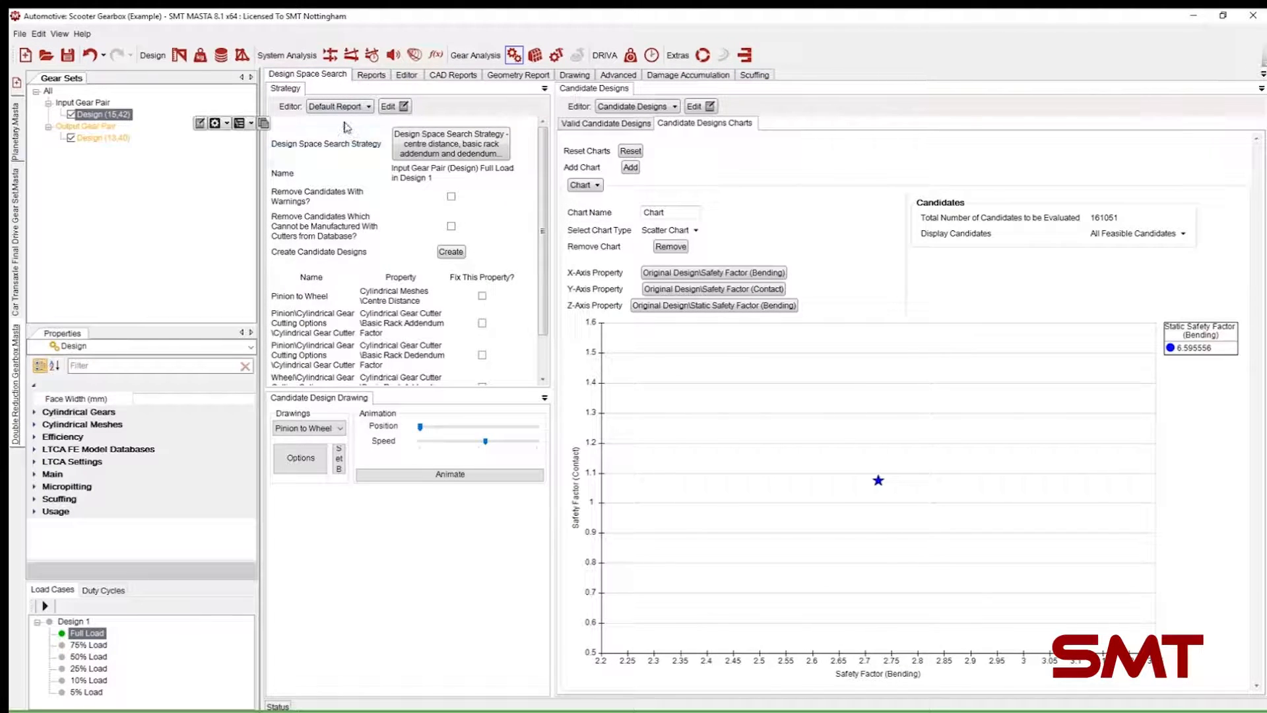
click(460, 141)
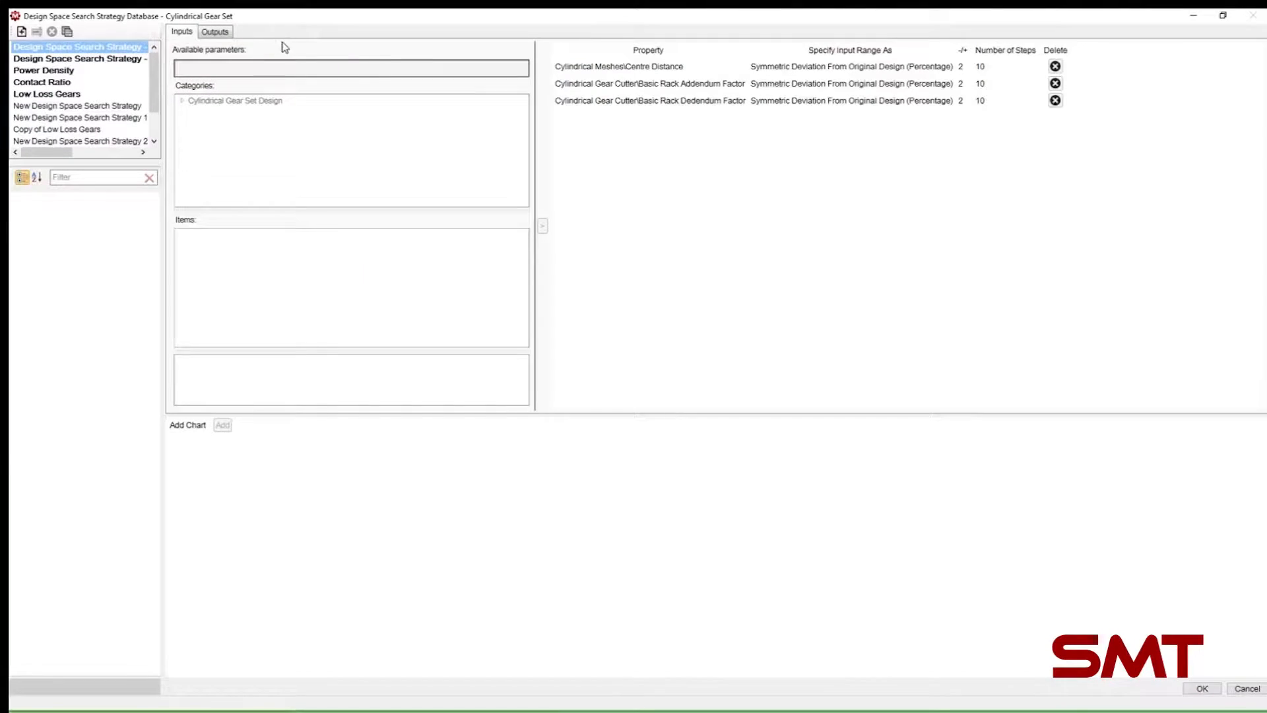
click(22, 31)
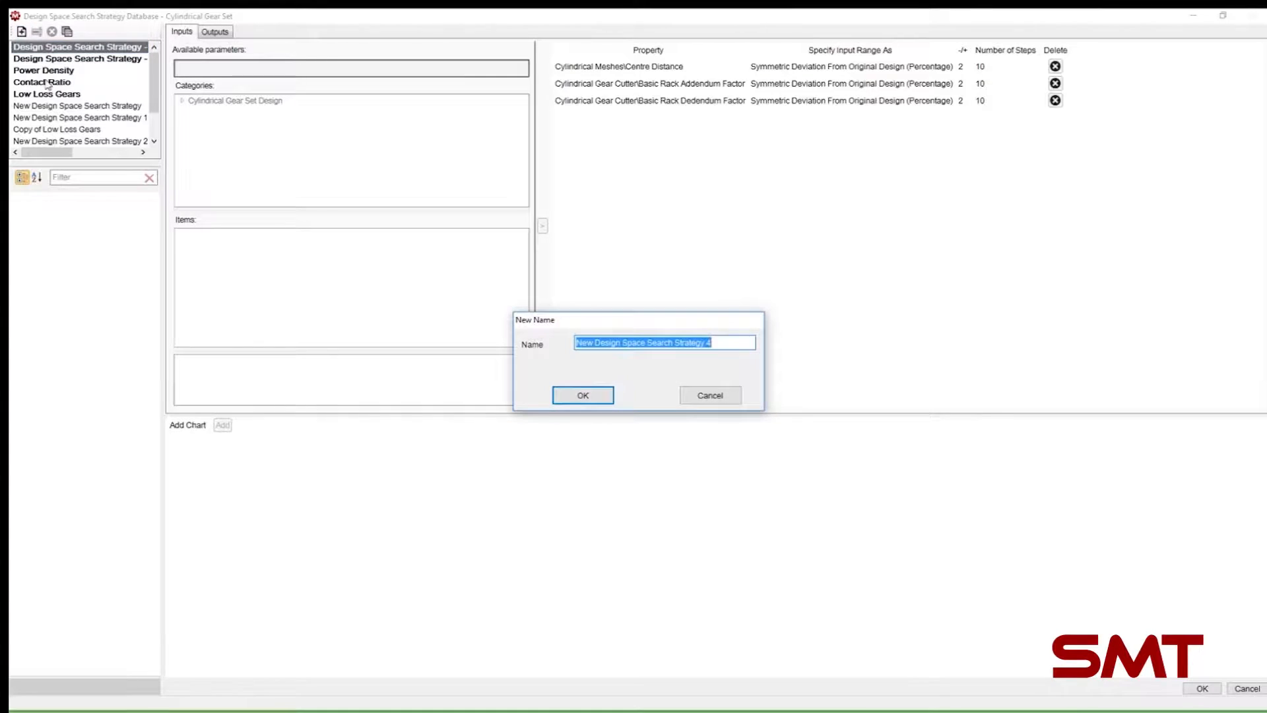
click(612, 393)
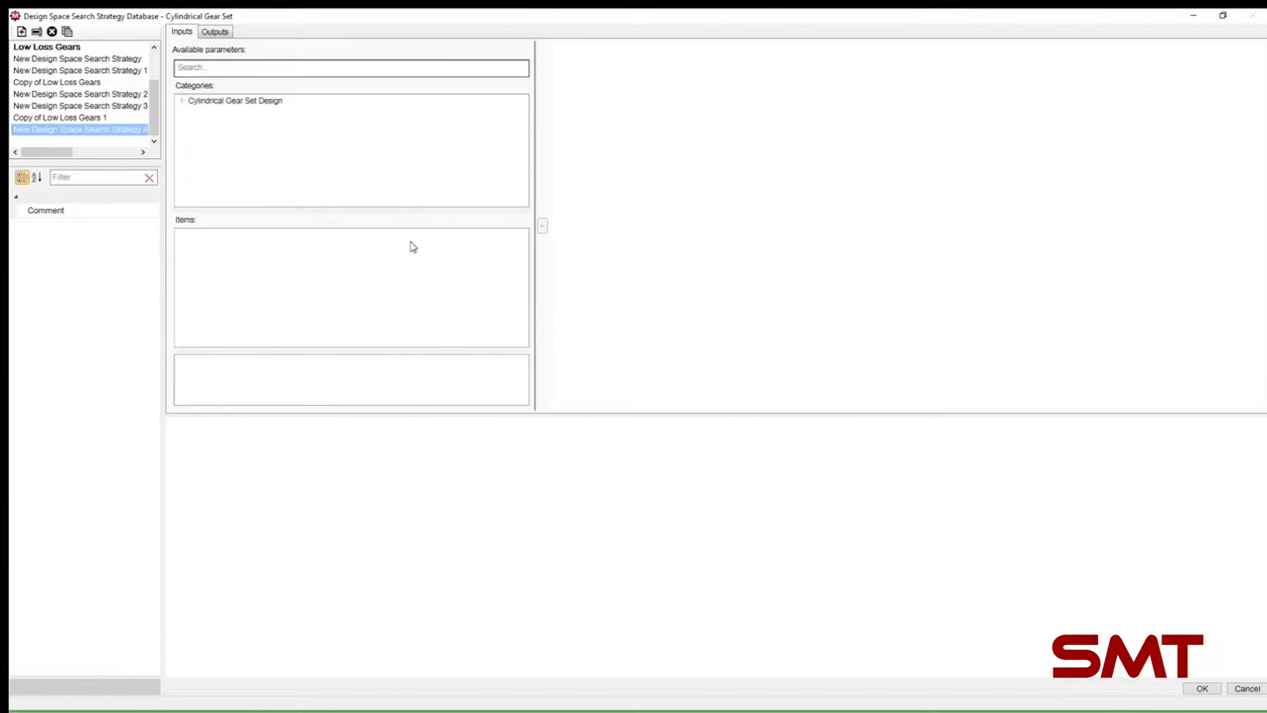
Step: Add the Average (Mean) Metal of the finished tooth Normal Thickness as an input of the new search strategy
double_click(284, 103)
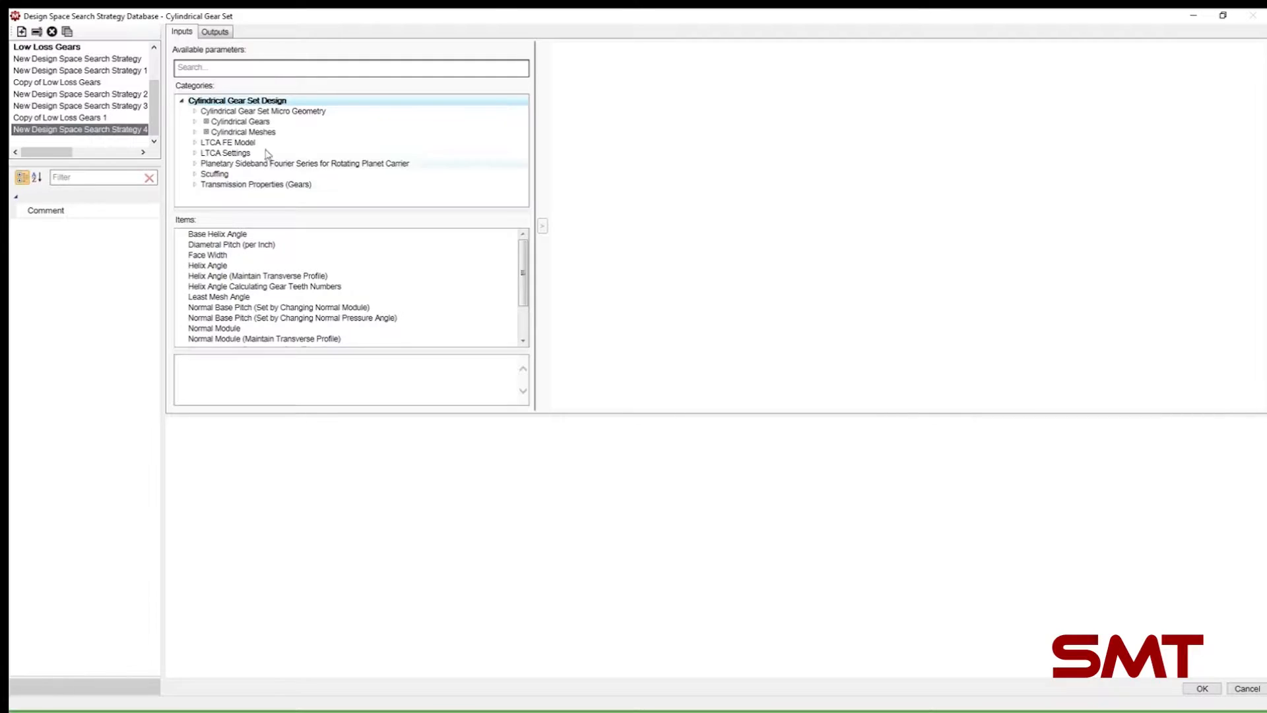
double_click(268, 124)
scroll(269, 170, down, 3)
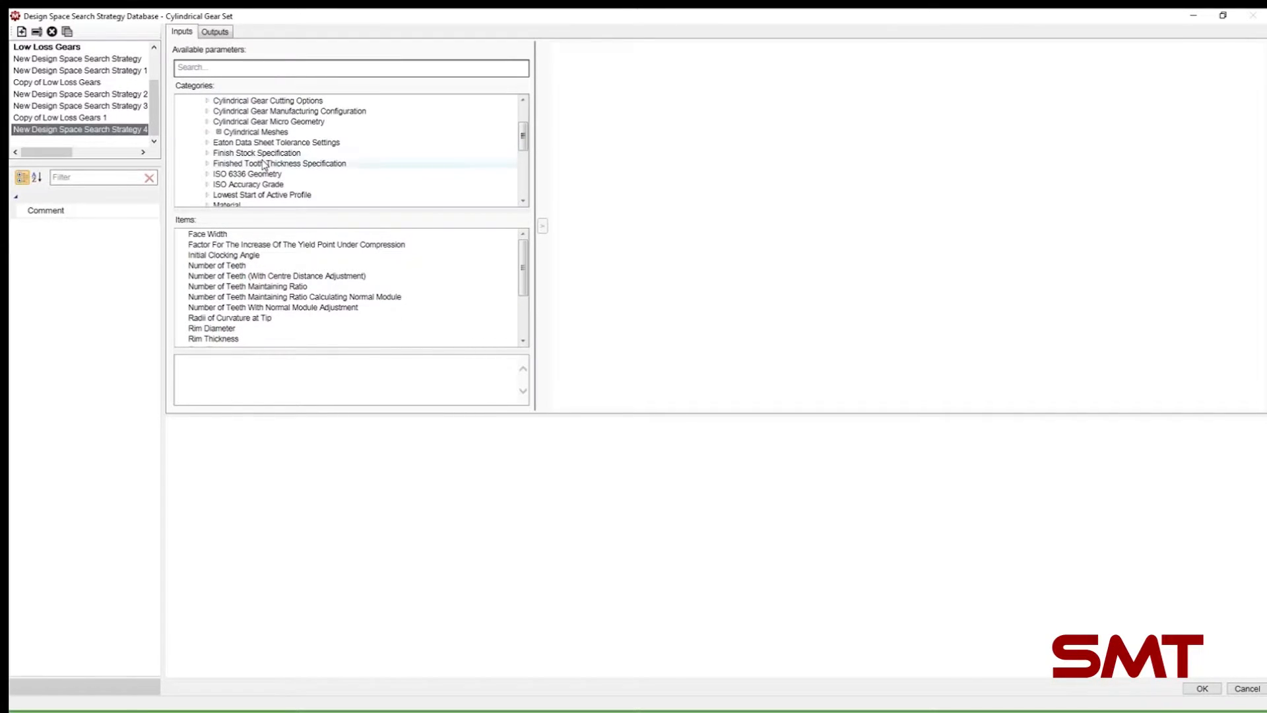
click(264, 163)
double_click(264, 164)
scroll(268, 167, down, 1)
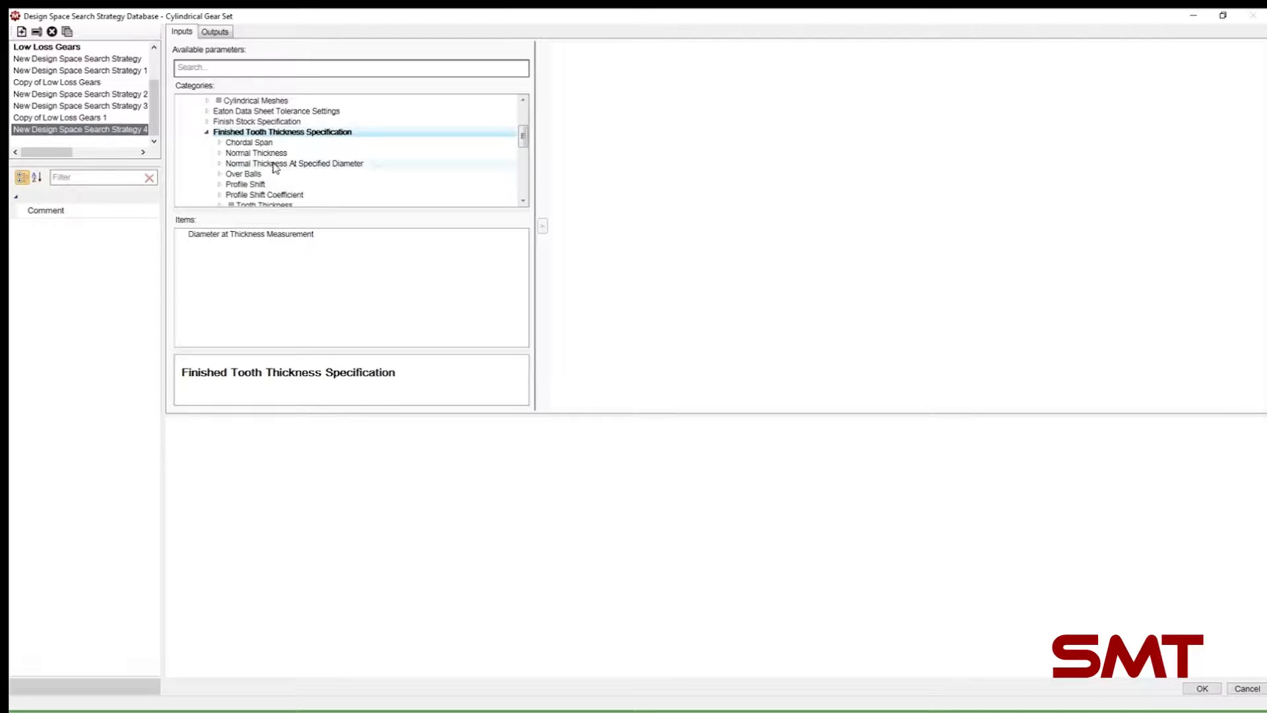
click(276, 154)
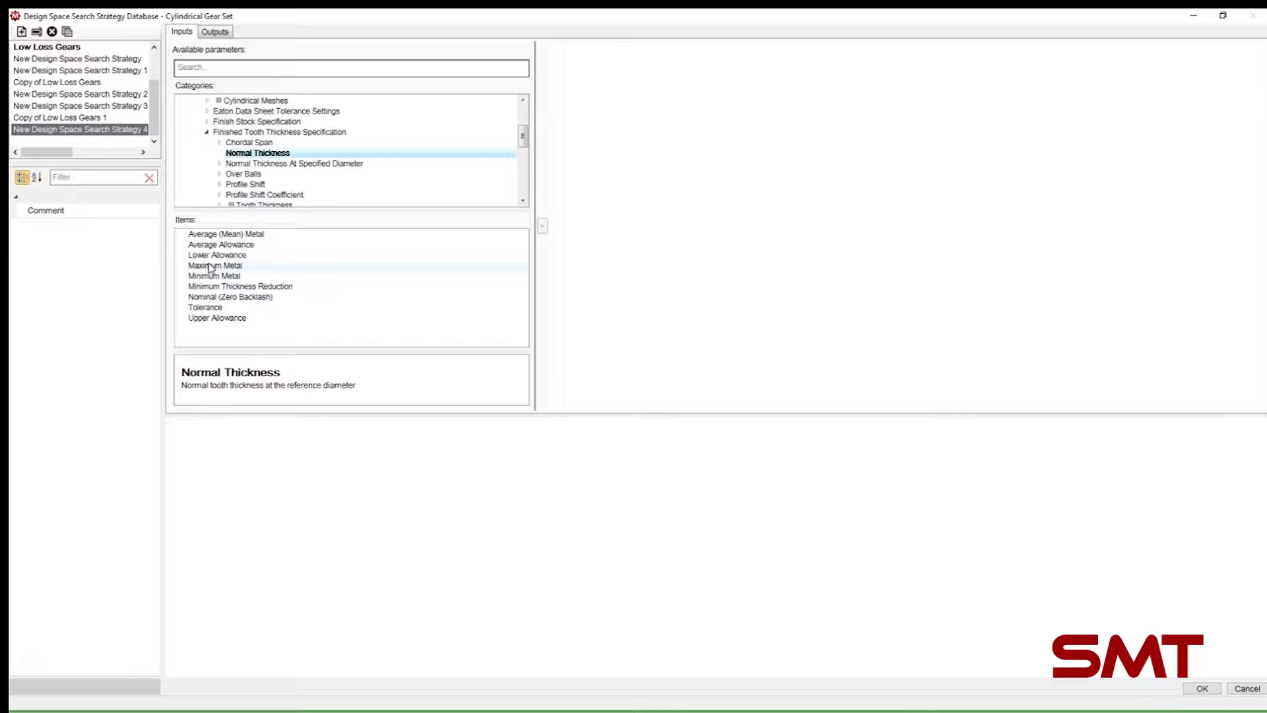
click(226, 234)
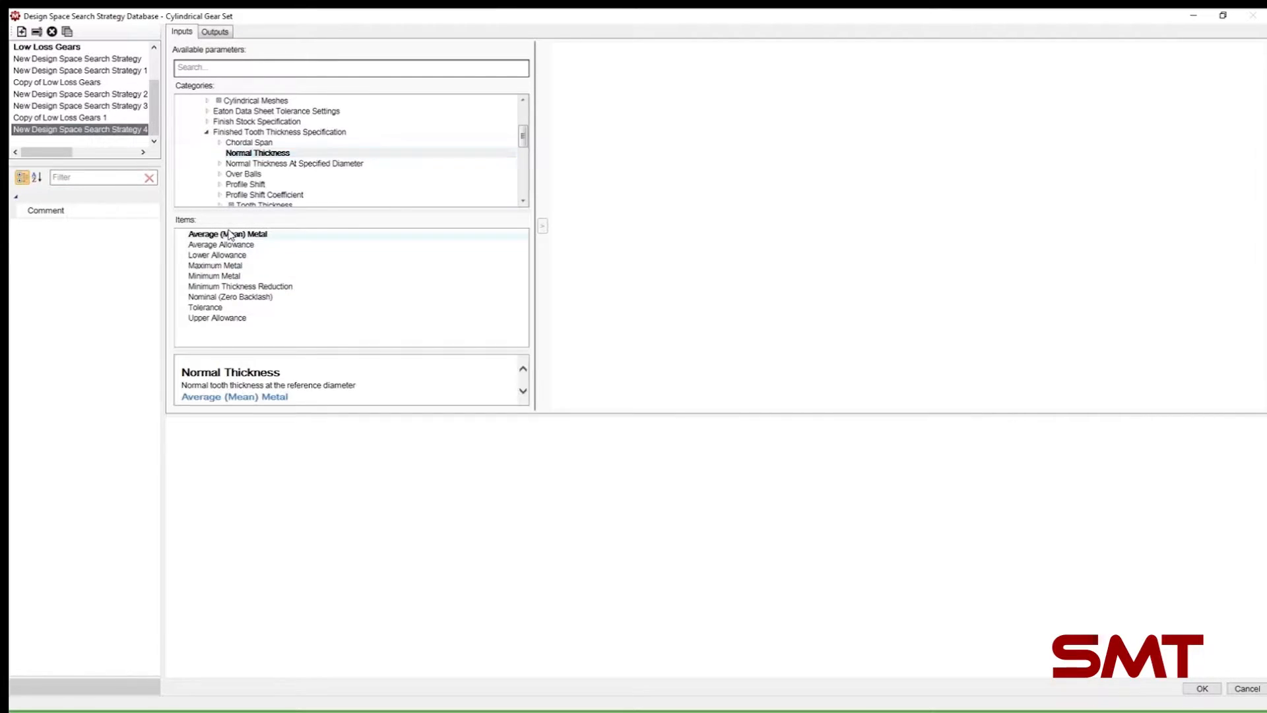
double_click(275, 236)
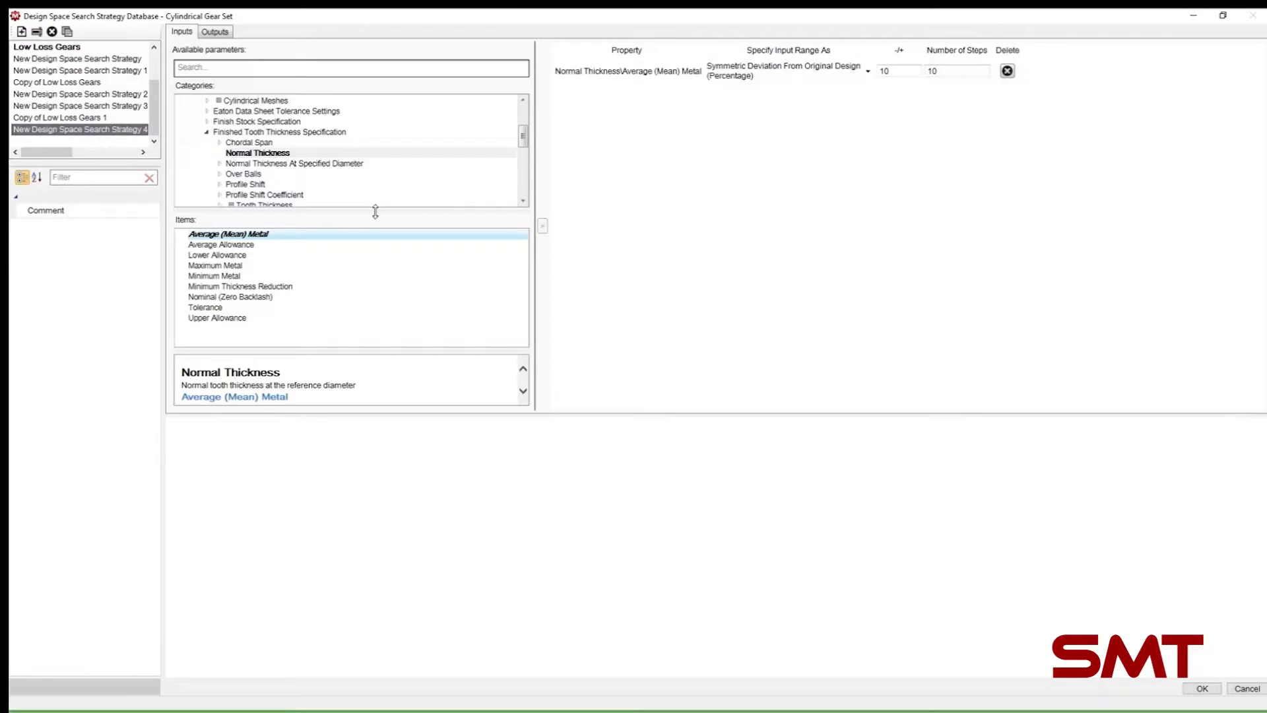
Step: Specify the normal thickness input range as Symmetric Deviation From Original Design (Absolute) with a deviation of 0.02 mm
click(750, 68)
click(750, 68)
click(750, 68)
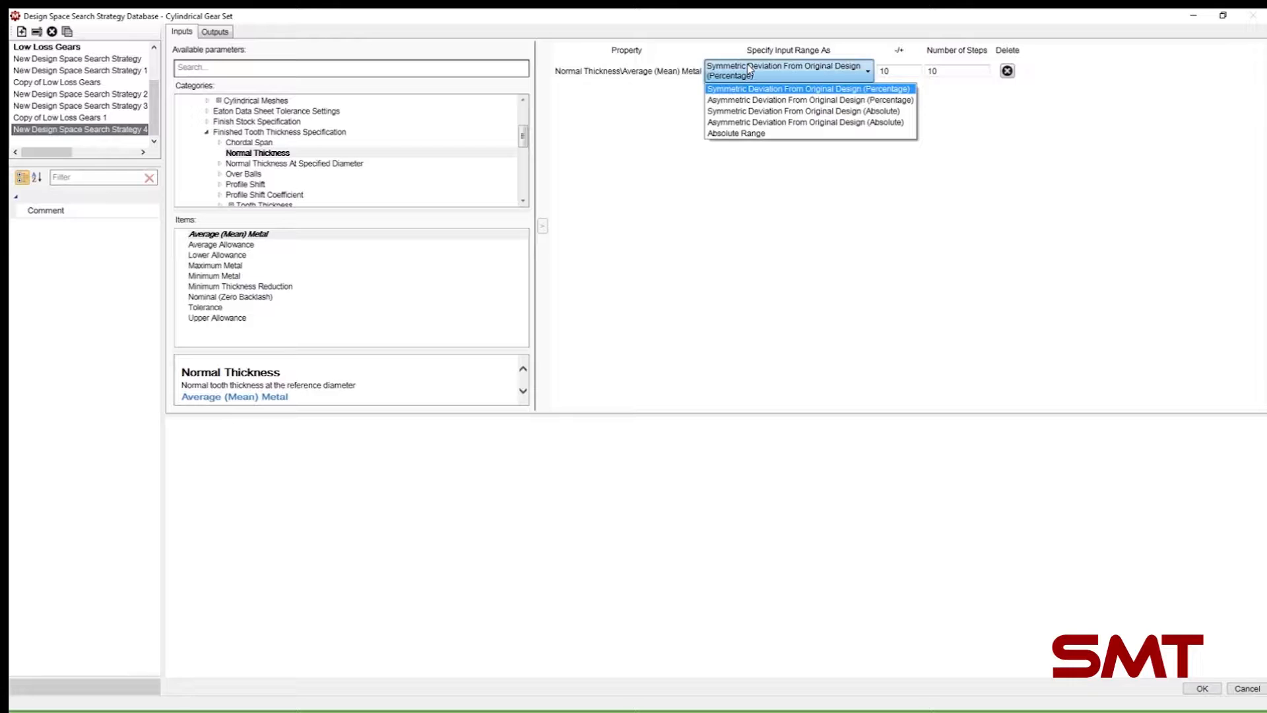
click(817, 112)
click(862, 70)
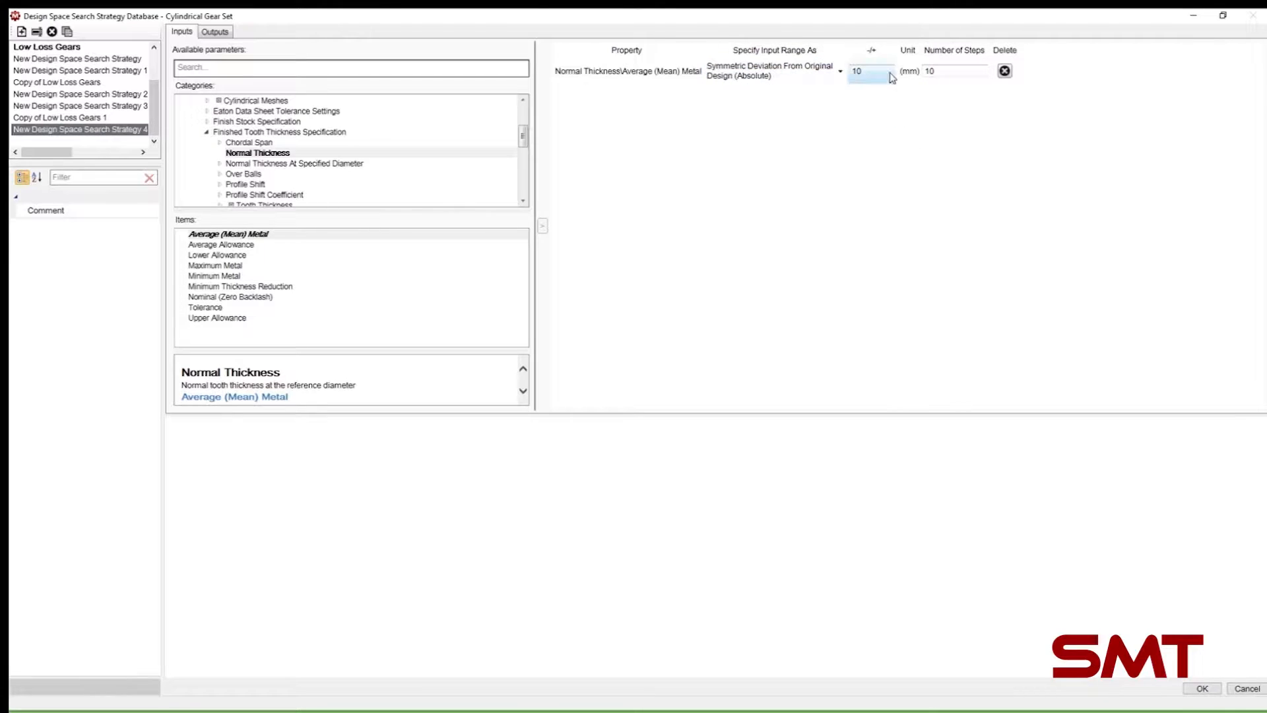
double_click(863, 70)
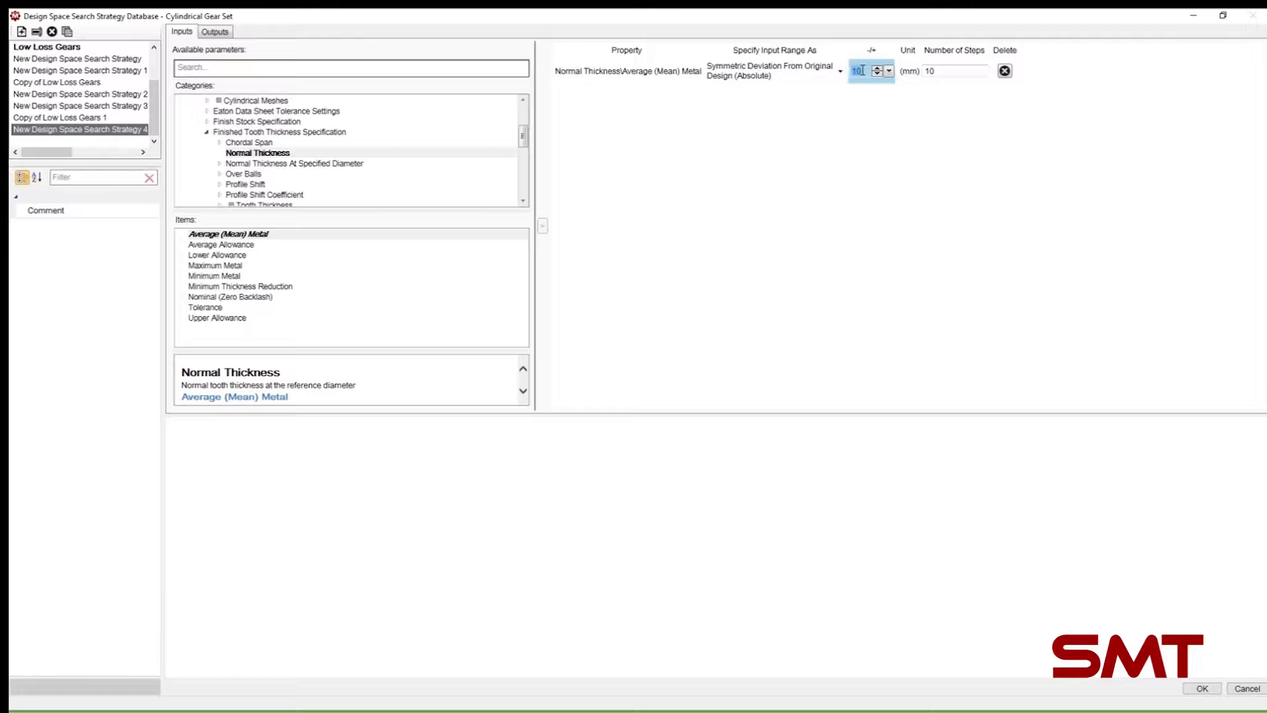
text(0.02)
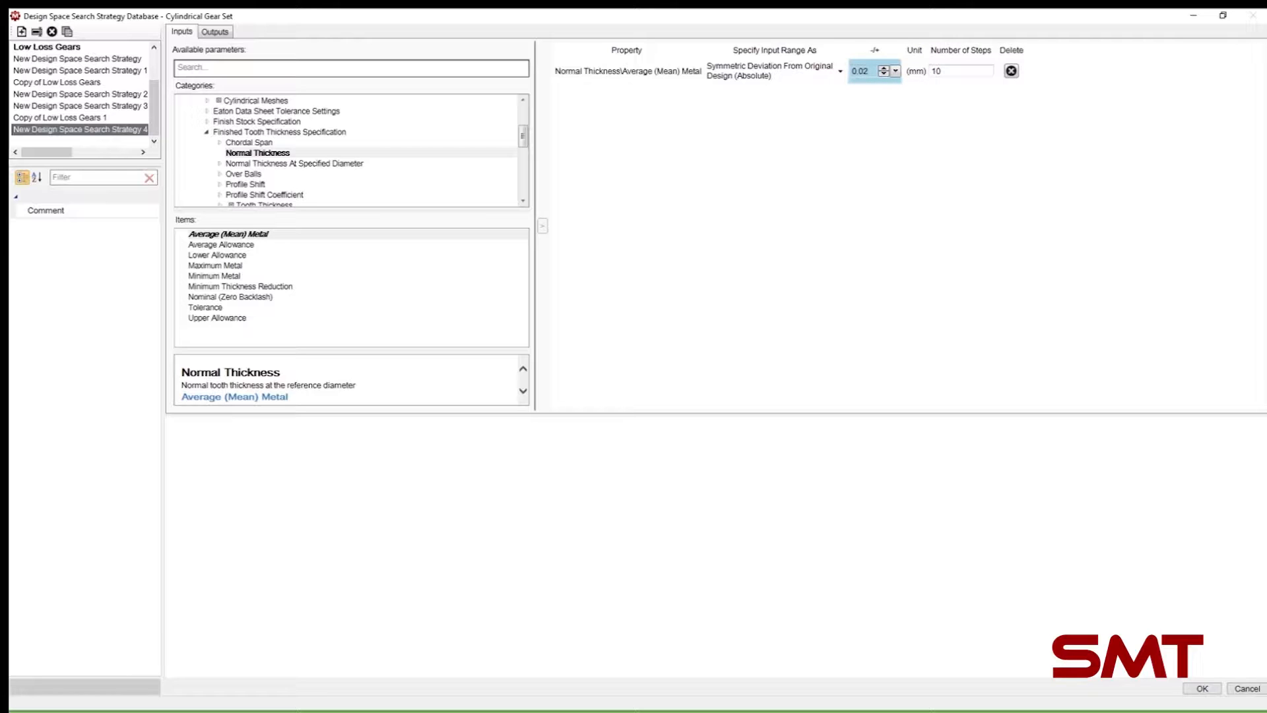
click(900, 148)
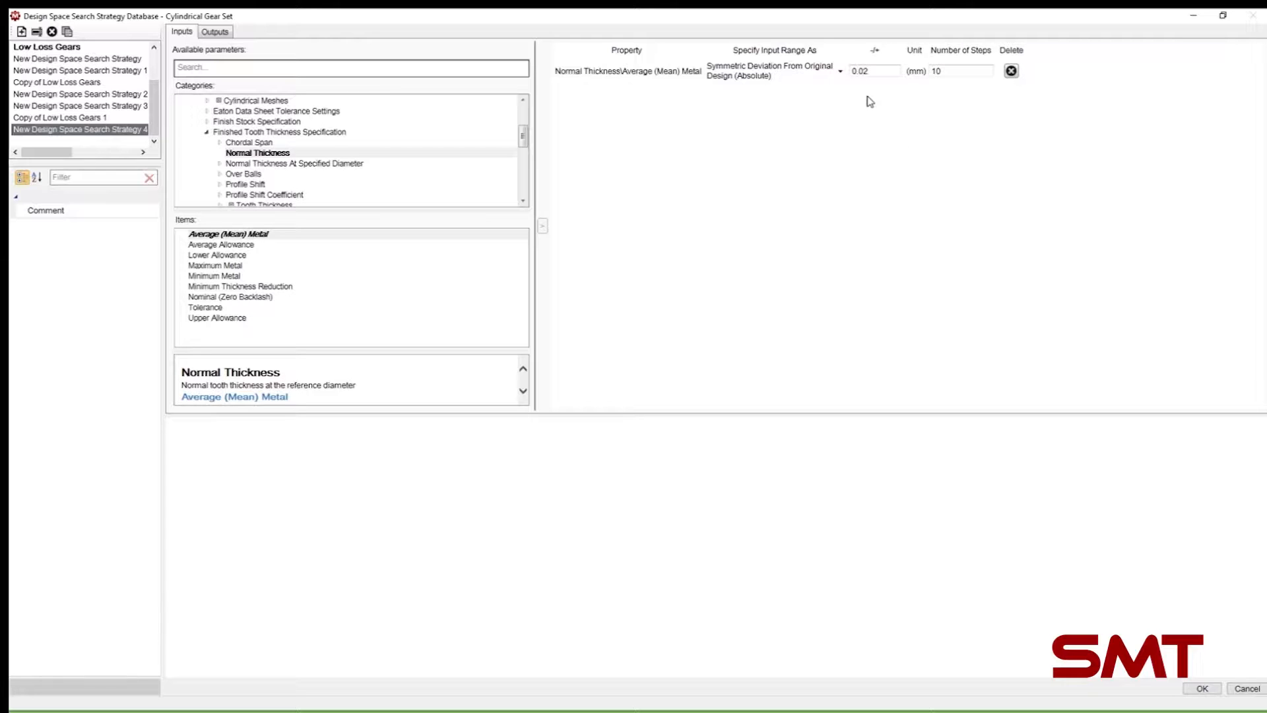
click(939, 69)
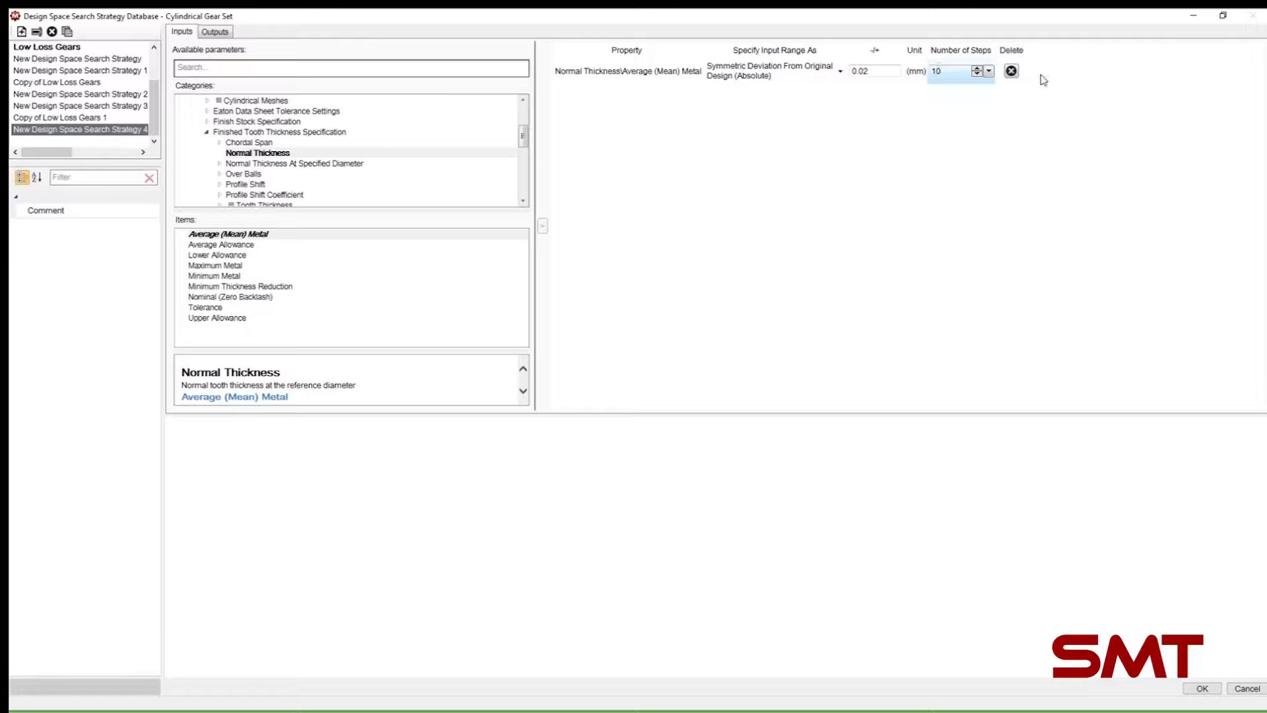
Step: Find the dedendum factor parameters and add the Cylindrical Gear Cutter's Basic Rack Dedendum Factor as a second input
click(332, 68)
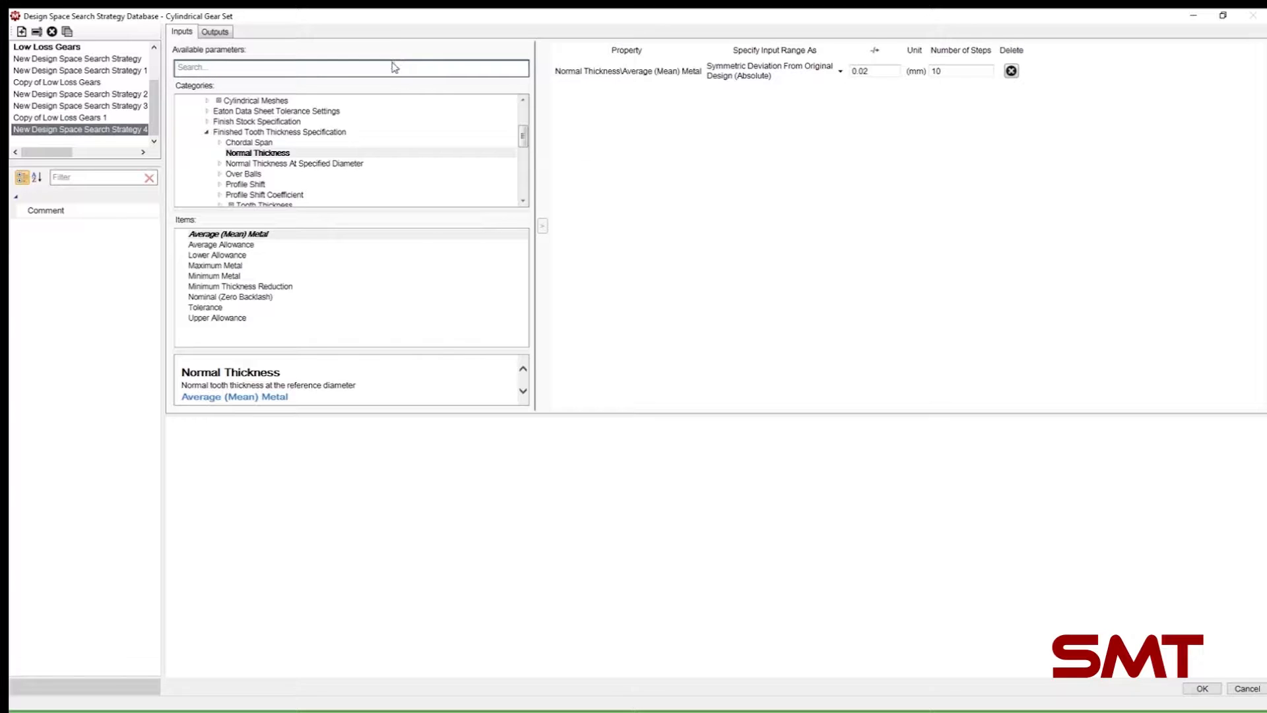
text(dedendum)
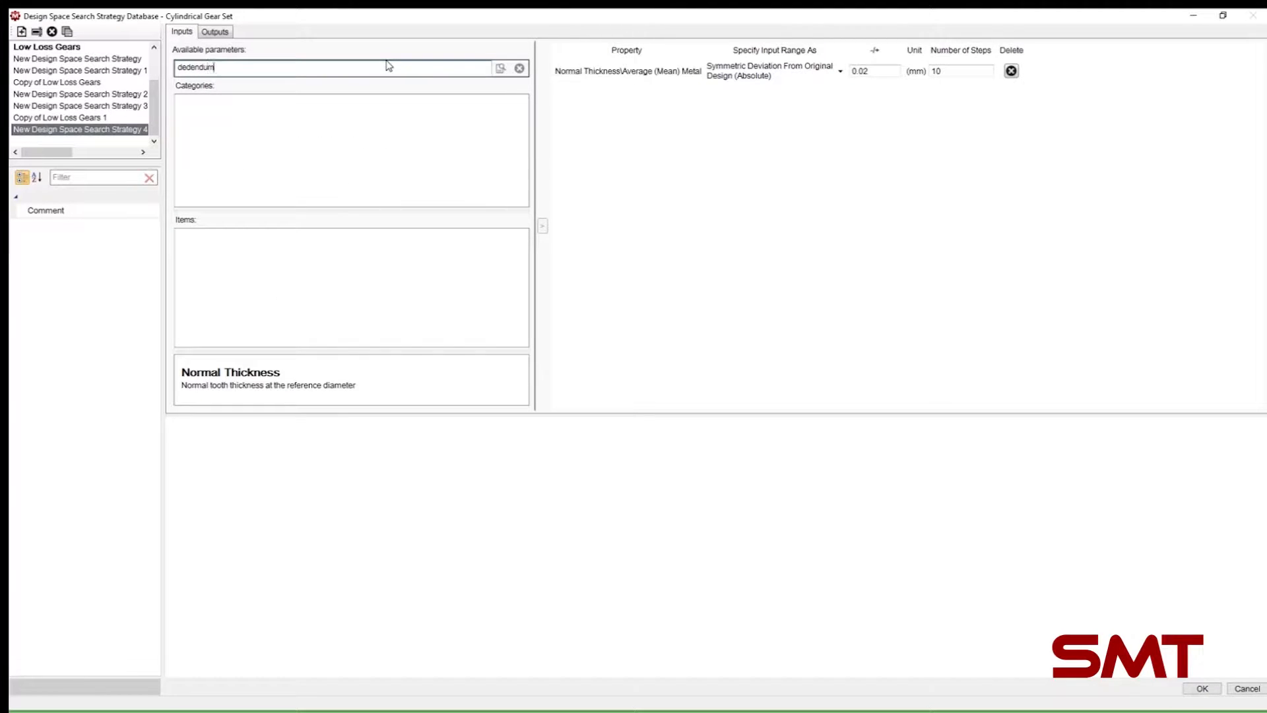
text( t)
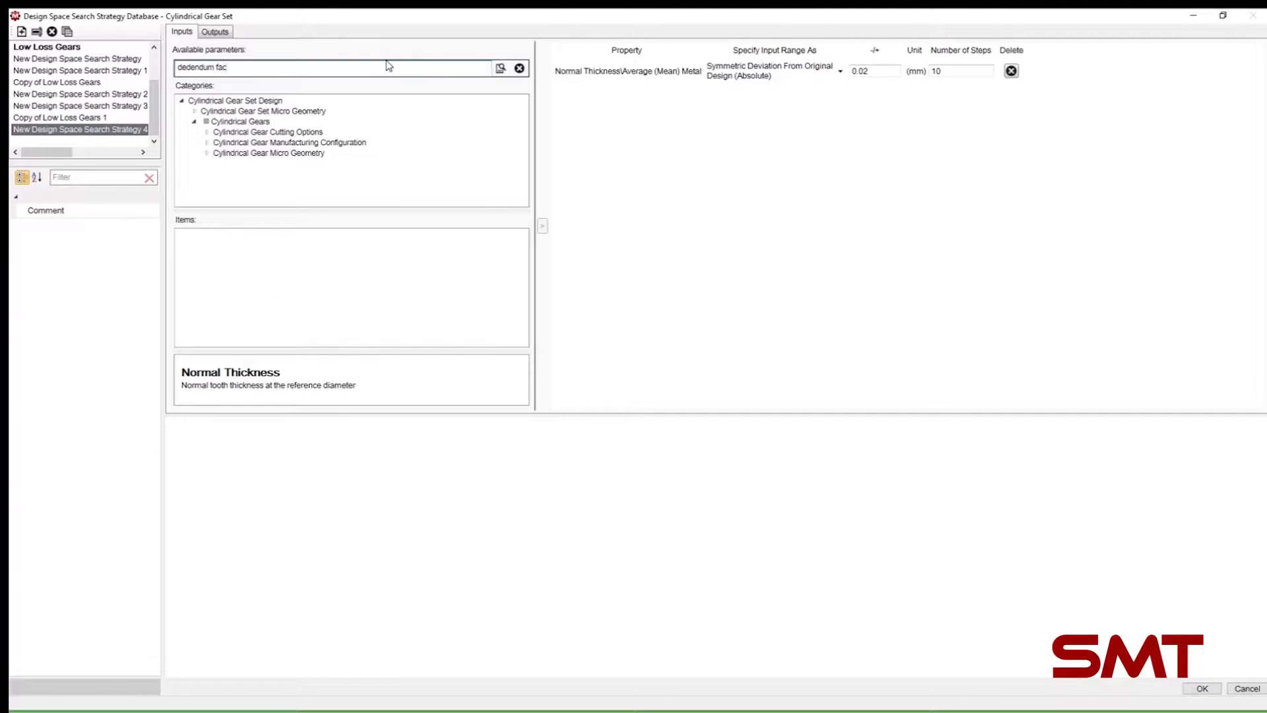
double_click(303, 132)
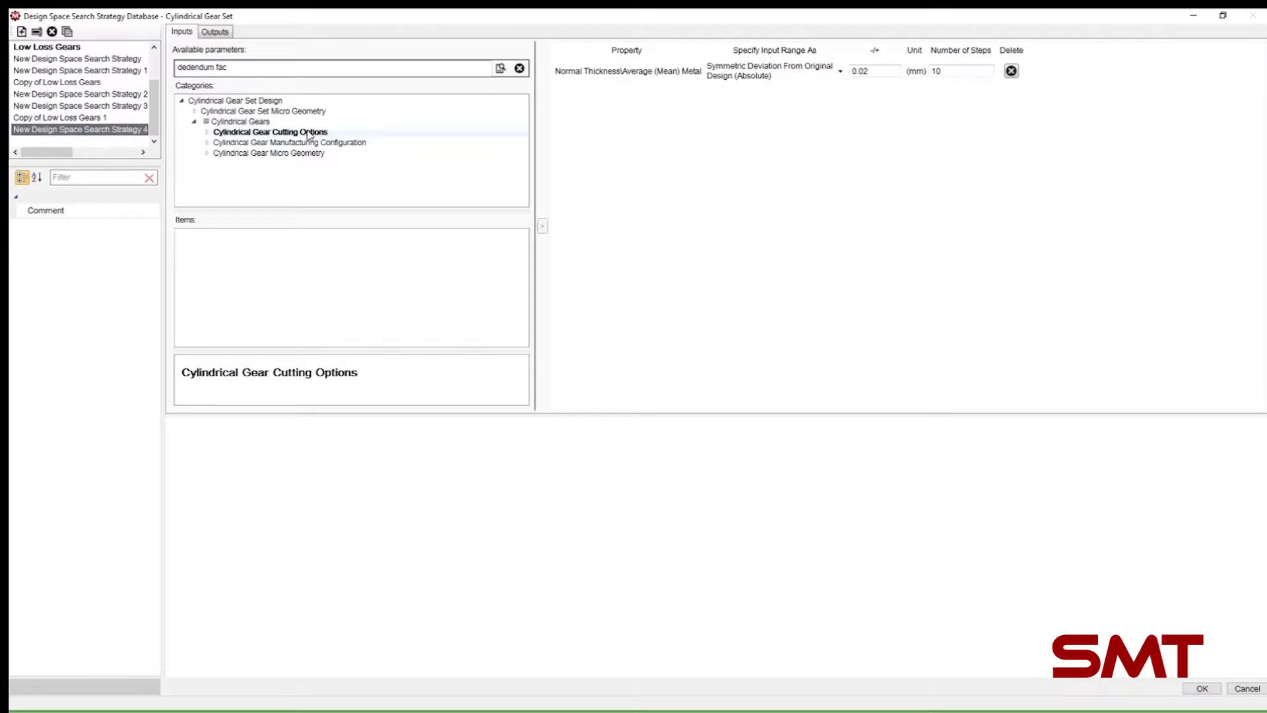
click(305, 144)
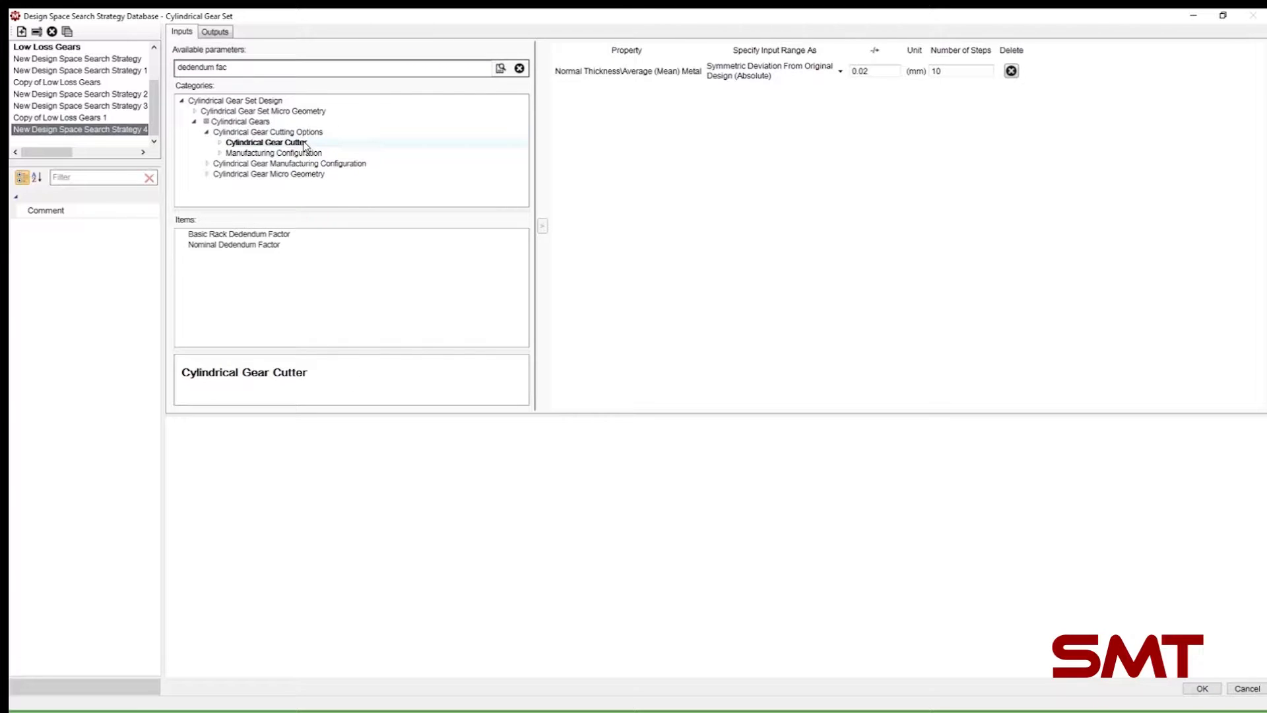
double_click(267, 235)
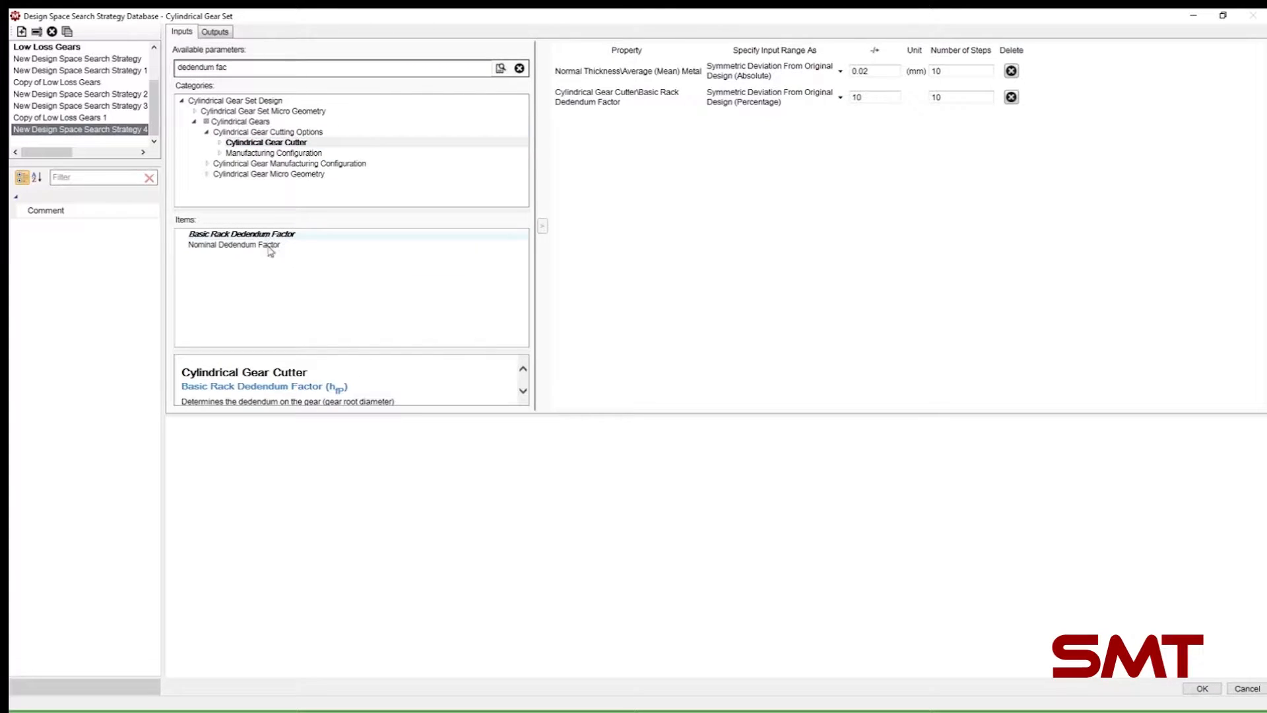
Step: Set the Basic Rack Dedendum Factor's symmetric percentage deviation to 1
double_click(870, 98)
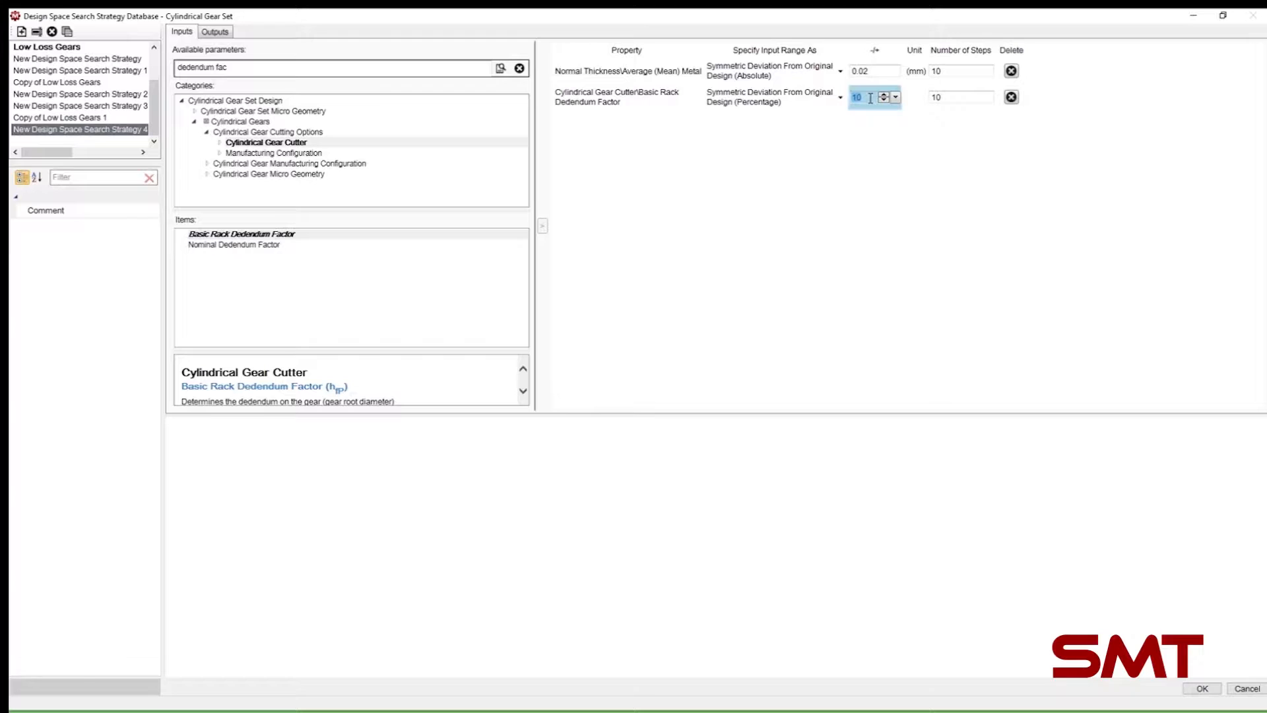
text(1)
click(833, 187)
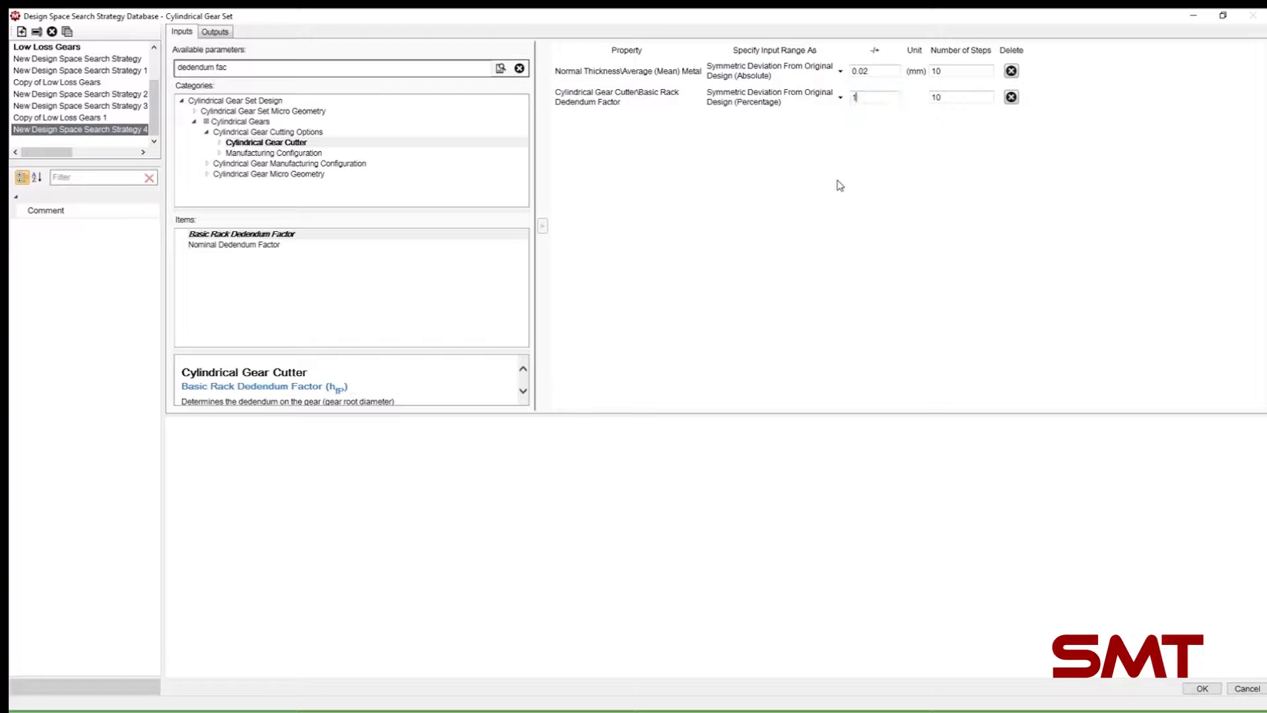
click(868, 97)
Step: Clear the parameter search and add the Cylindrical Gears' Tip Diameter as a third input
click(240, 121)
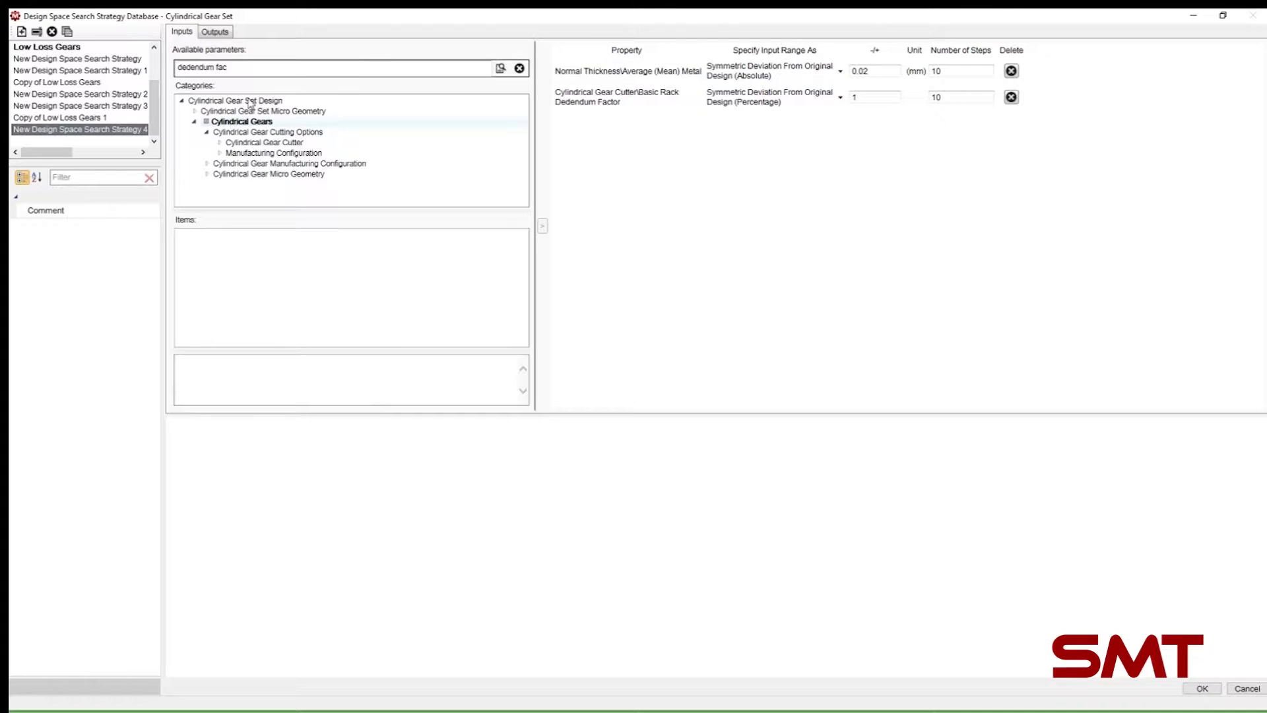
click(520, 68)
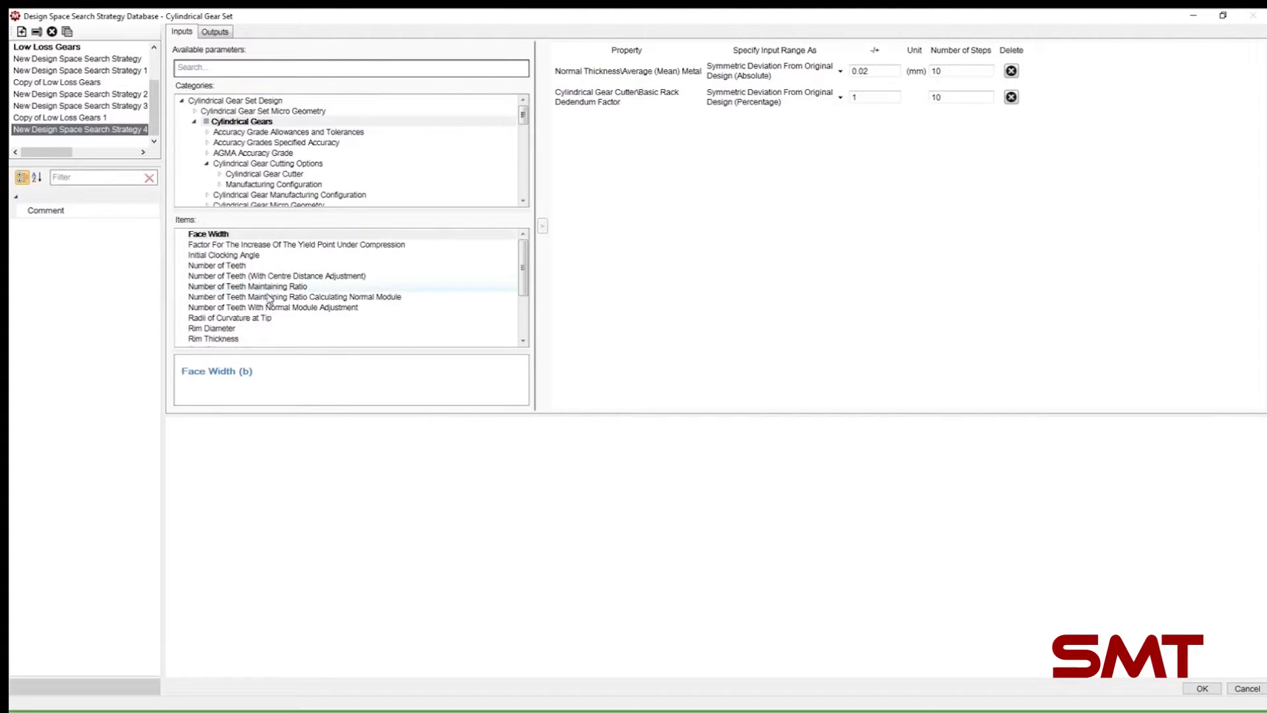
scroll(280, 281, down, 3)
double_click(234, 322)
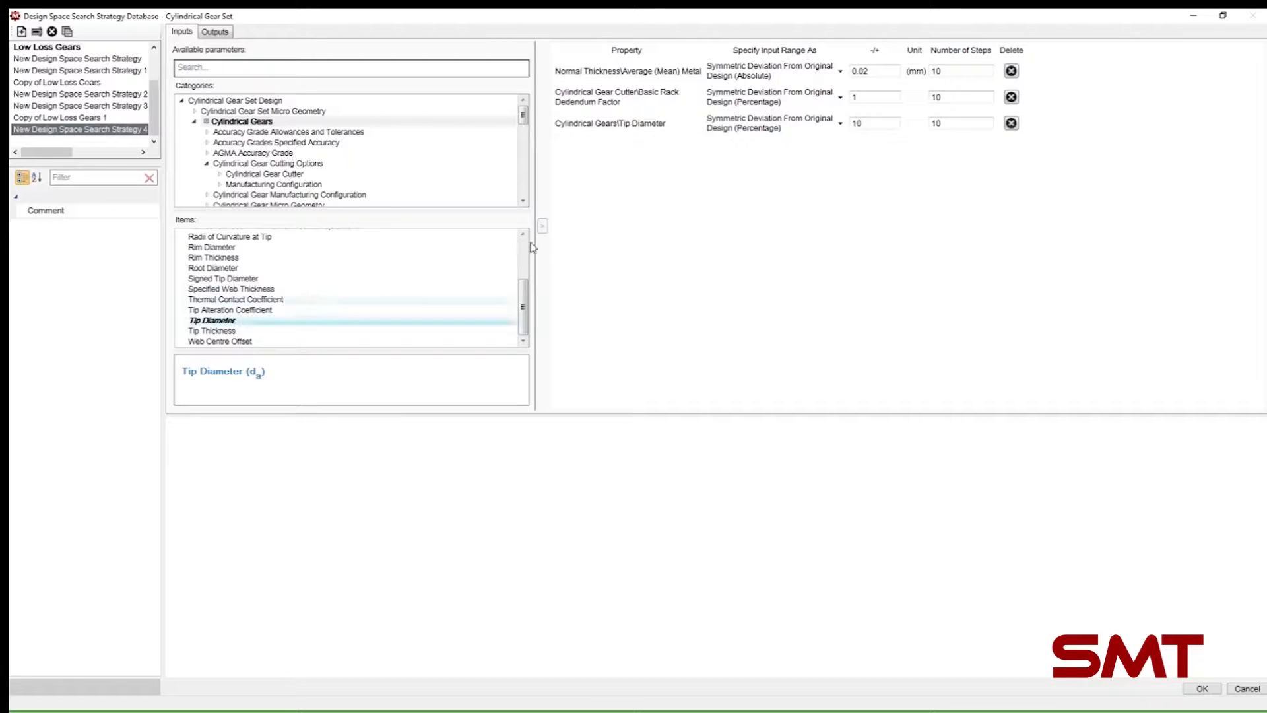
Step: Specify the Tip Diameter range as Symmetric Deviation From Original Design (Absolute) with a deviation of 0.1 mm
click(740, 123)
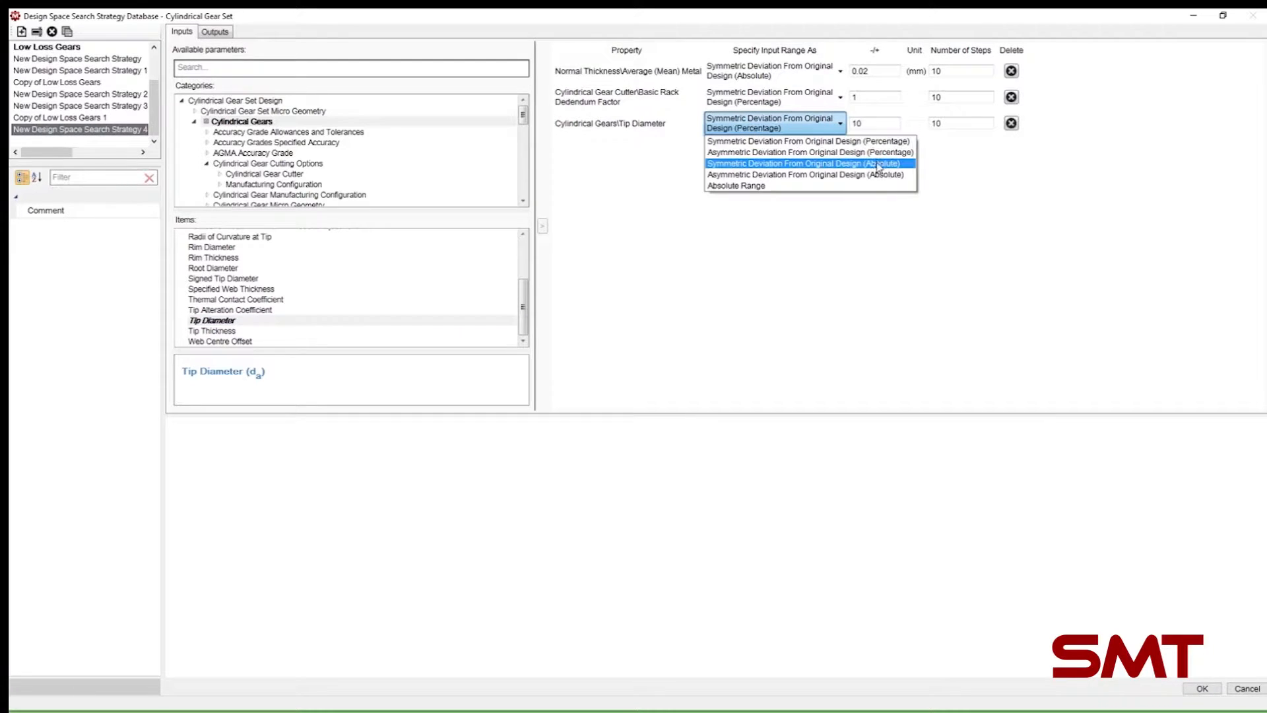
click(878, 164)
click(861, 124)
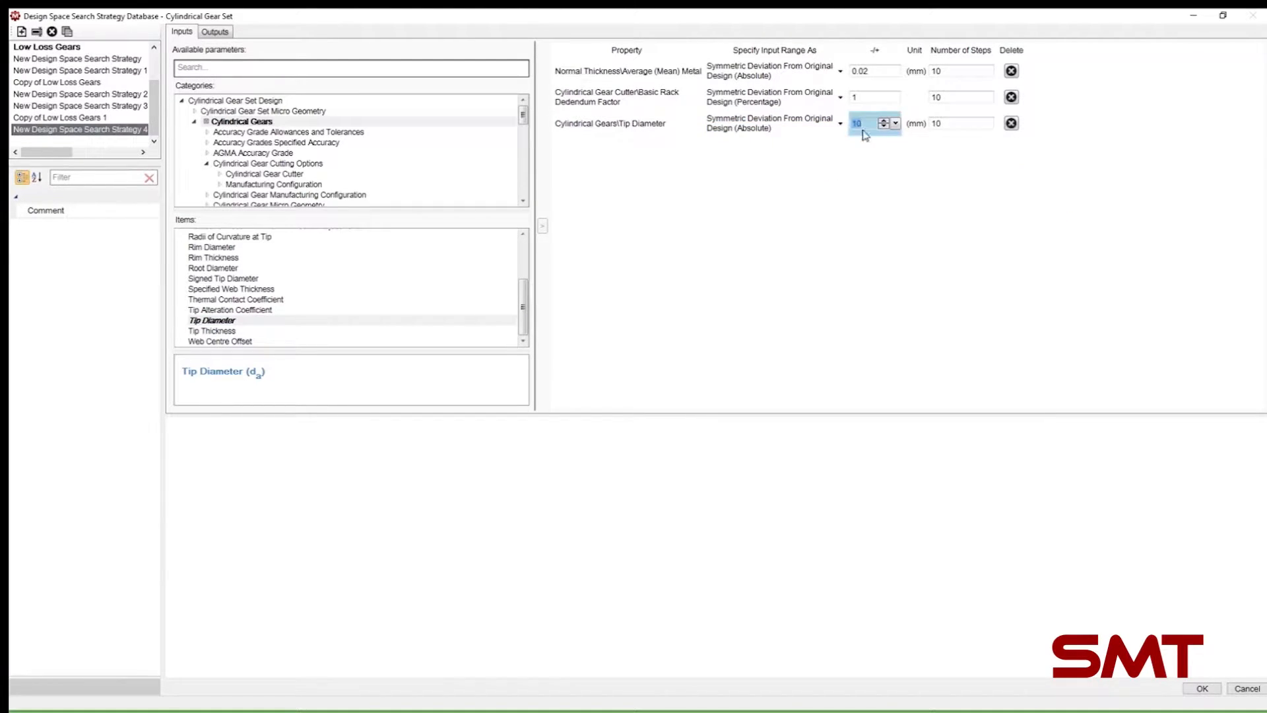
text(0.)
click(859, 190)
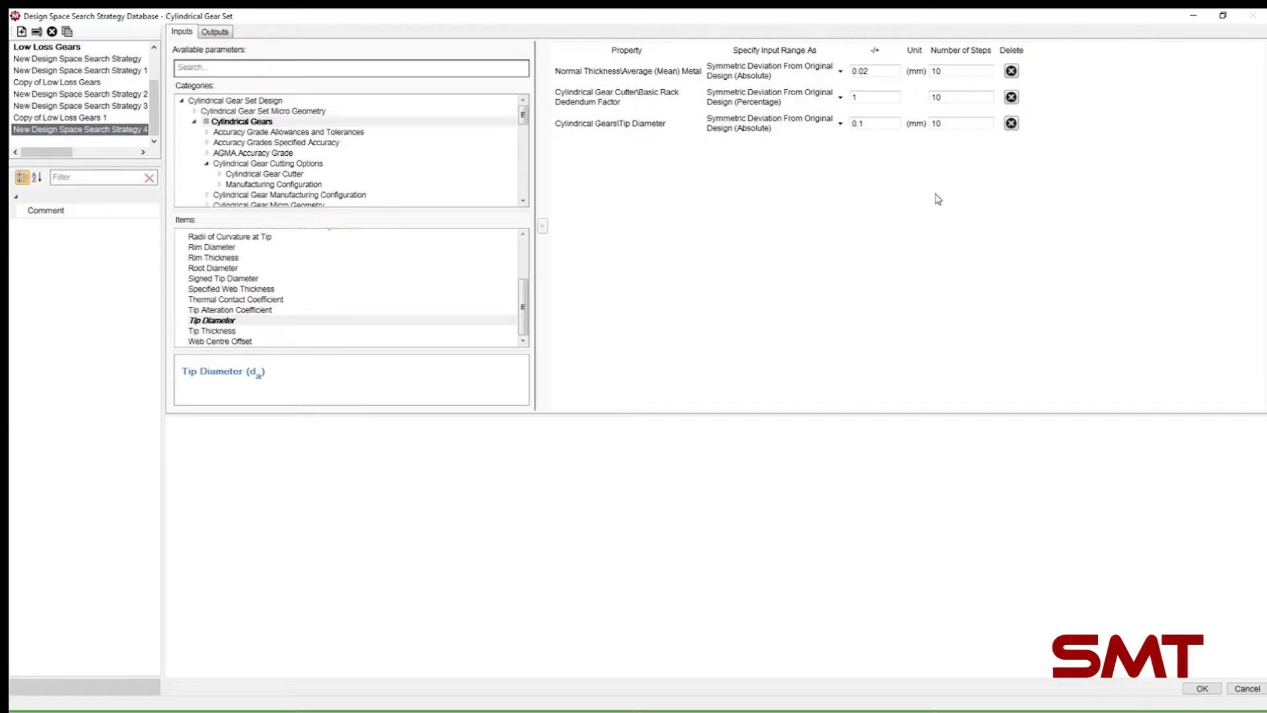
Step: Set the number of steps to 2 for all three inputs together
click(948, 71)
drag(957, 98, 966, 140)
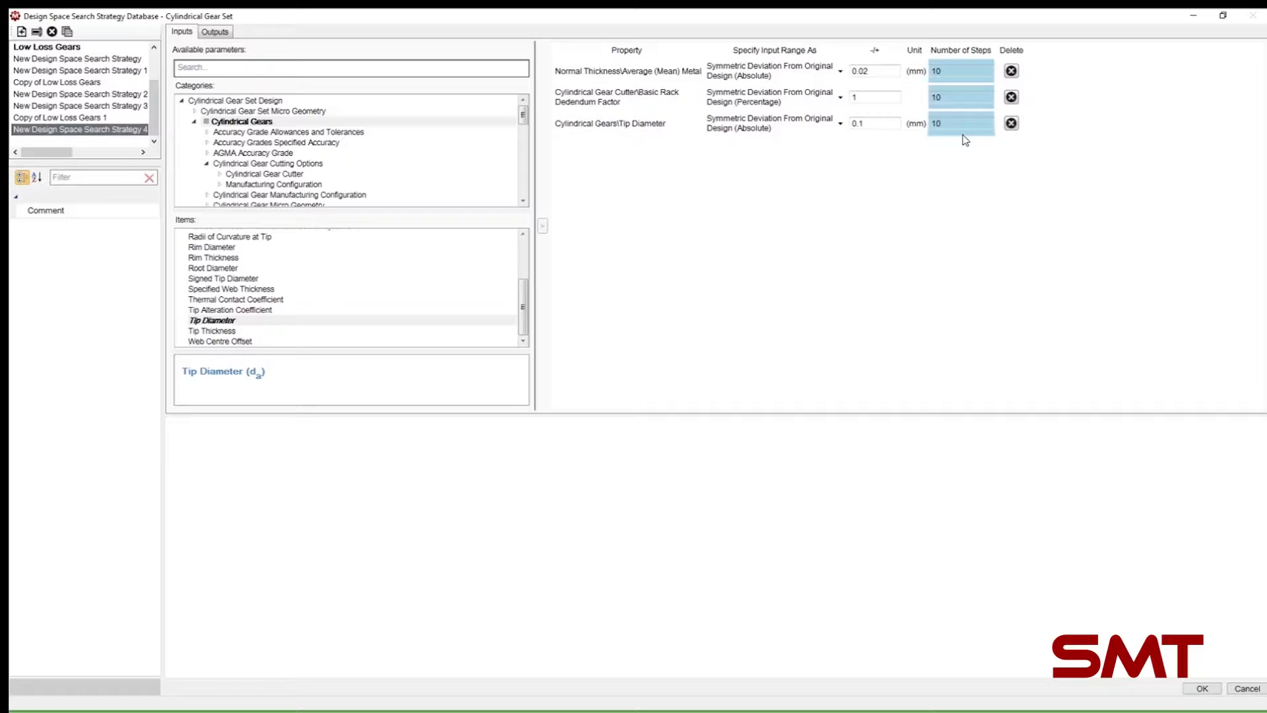
text(2)
click(902, 200)
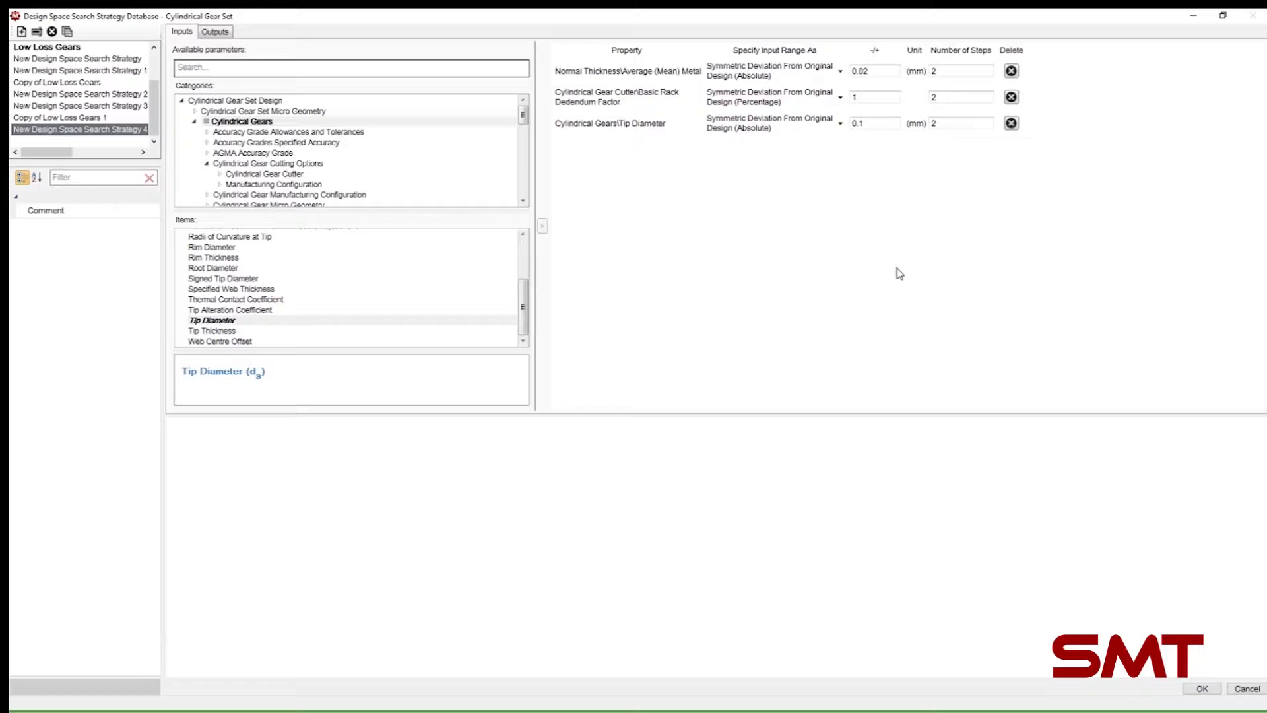
Step: Find normal backlash among the output parameters and add the cylindrical meshes' Minimum Normal Backlash as an output
click(220, 36)
double_click(235, 100)
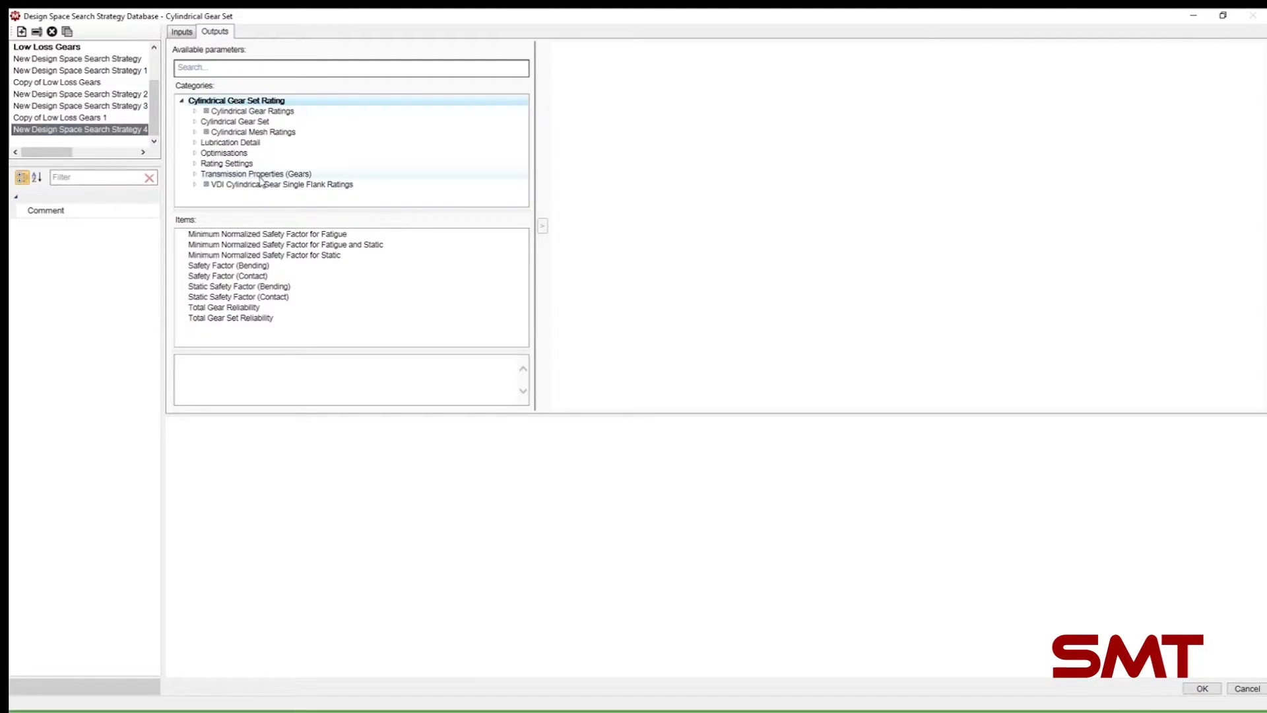
click(250, 66)
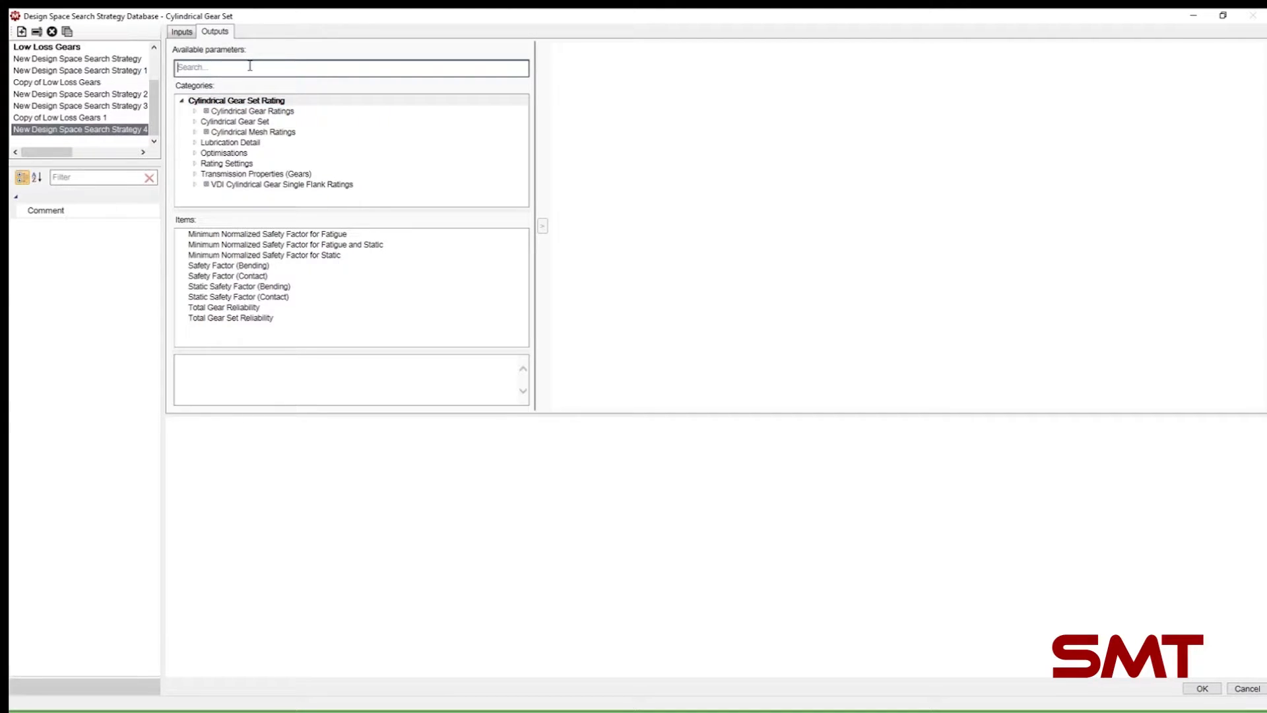
text(normal backlash)
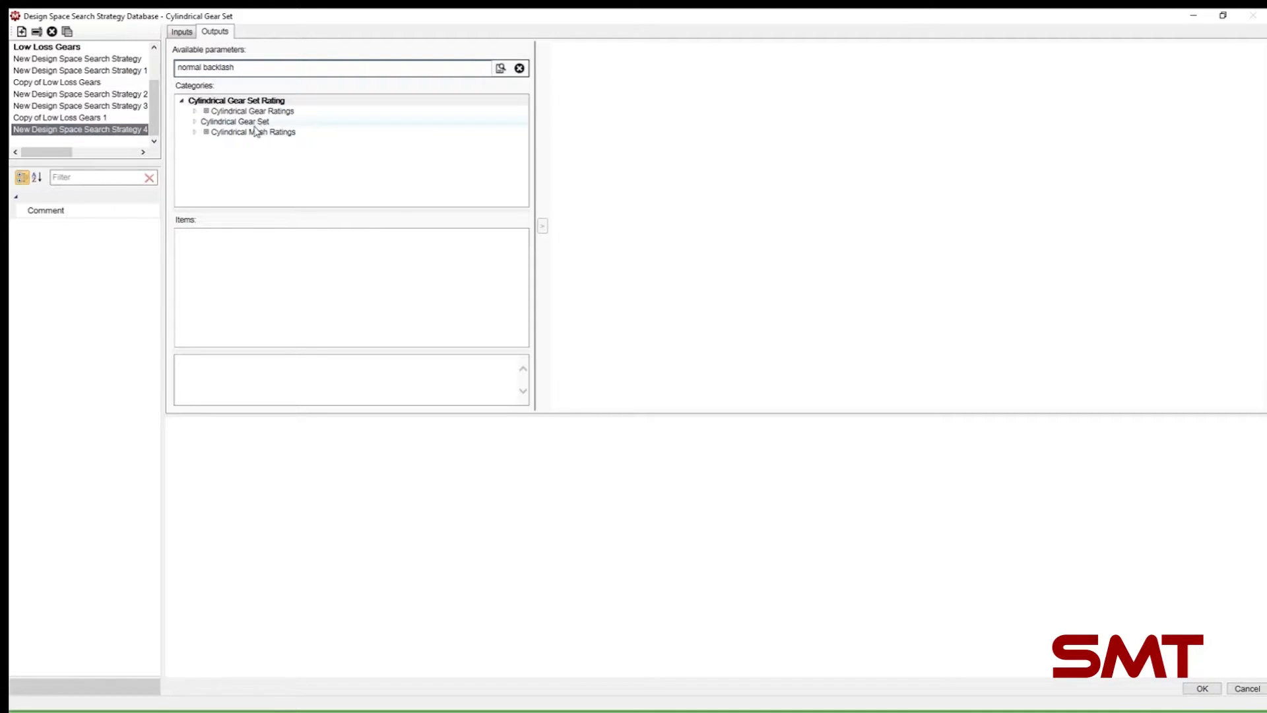
double_click(258, 123)
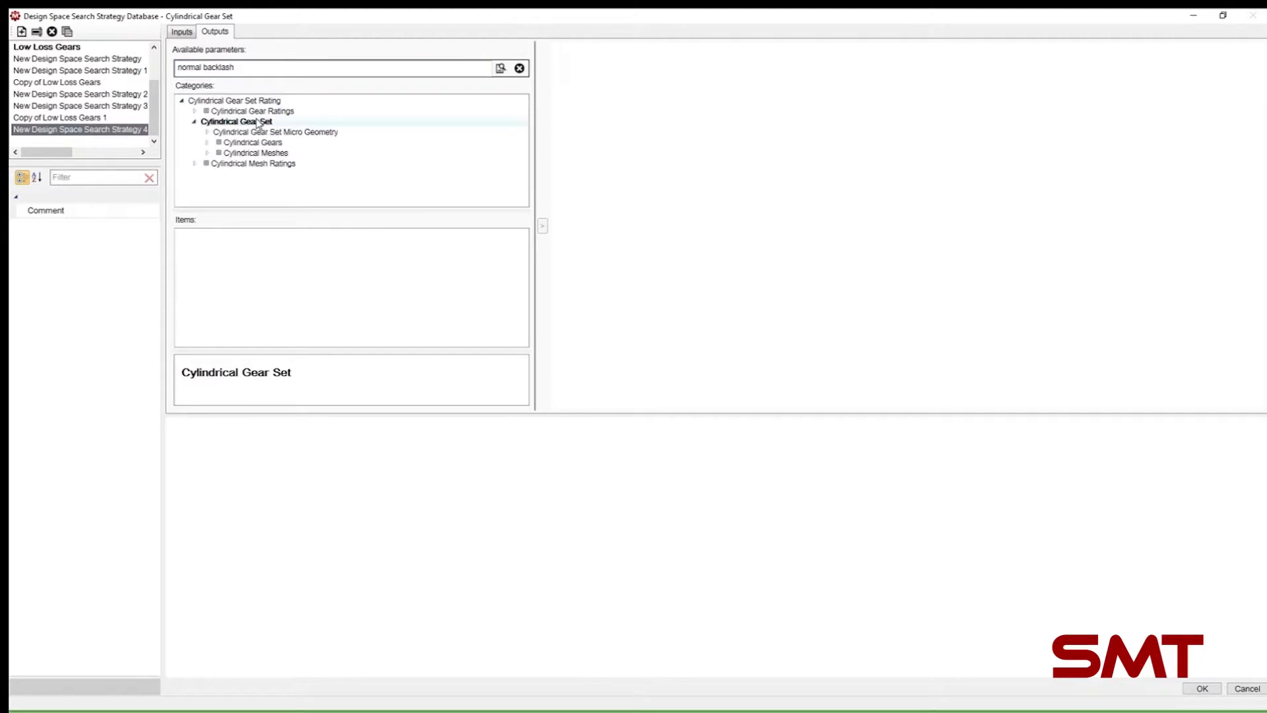
double_click(261, 153)
click(267, 165)
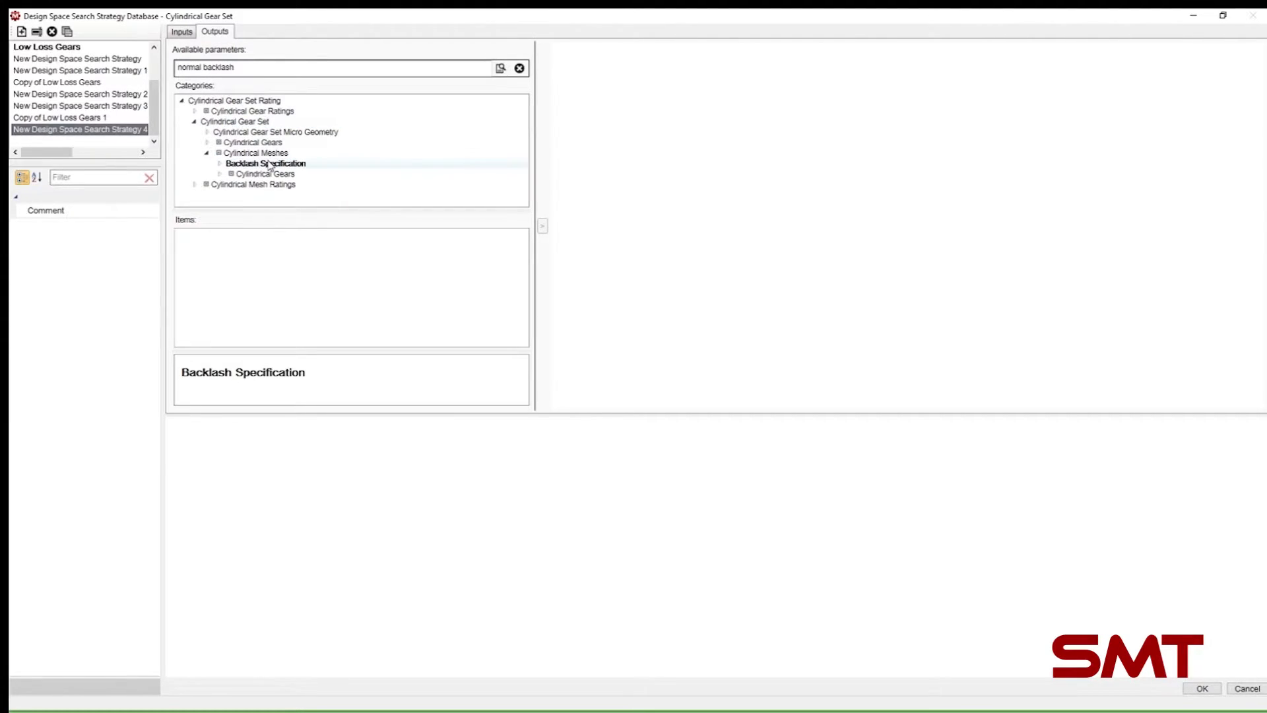
double_click(267, 164)
click(267, 174)
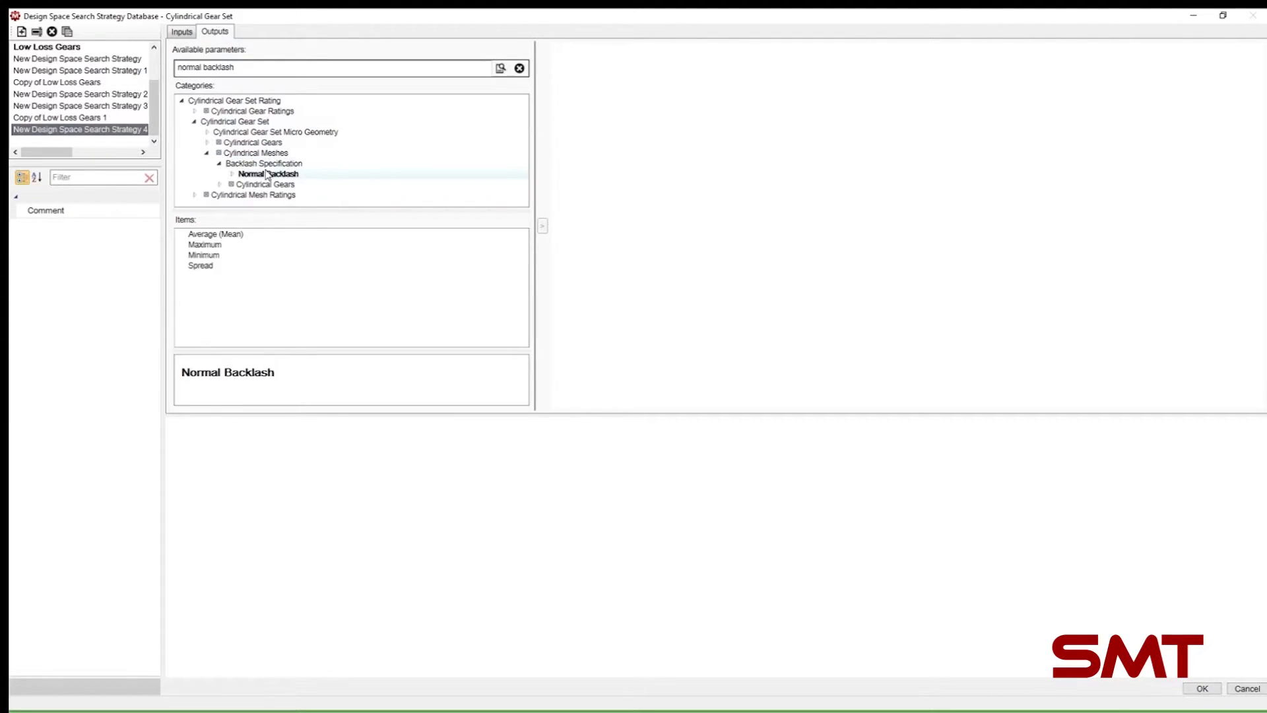
double_click(204, 255)
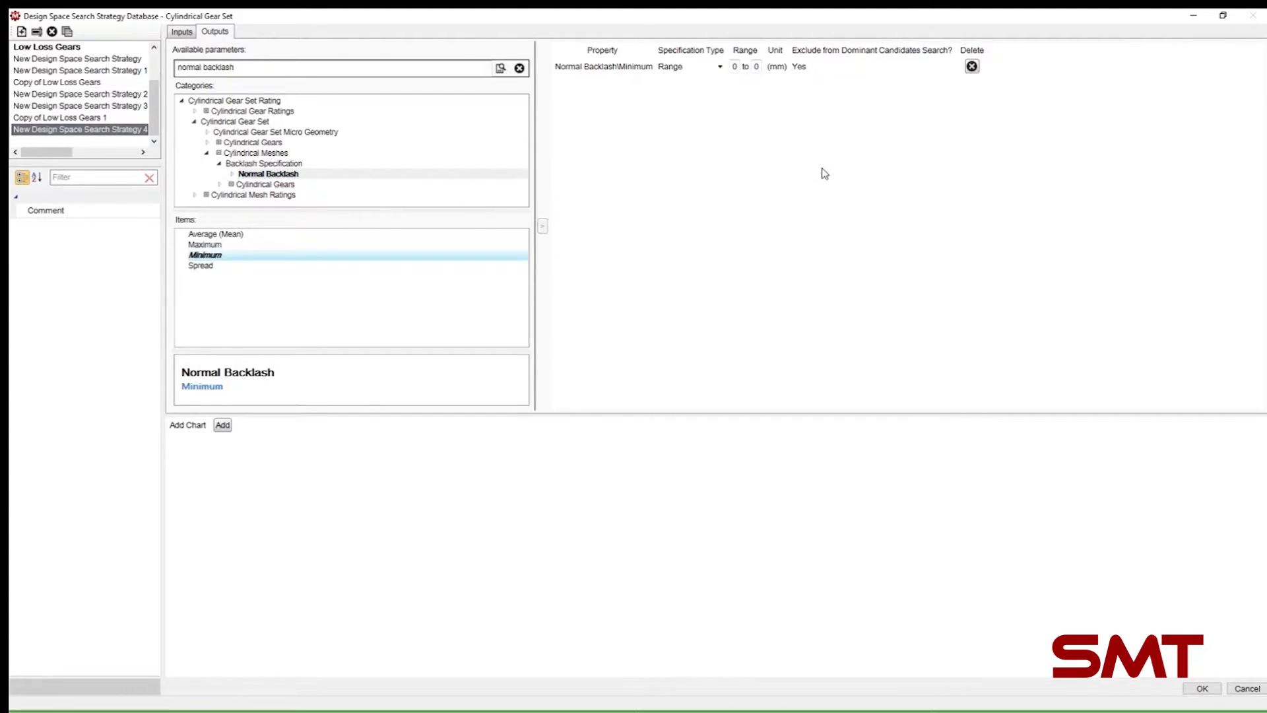
Step: Specify the Normal Backlash Minimum output as a Minimum Value and exclude it from the dominant candidates search
click(680, 67)
click(687, 91)
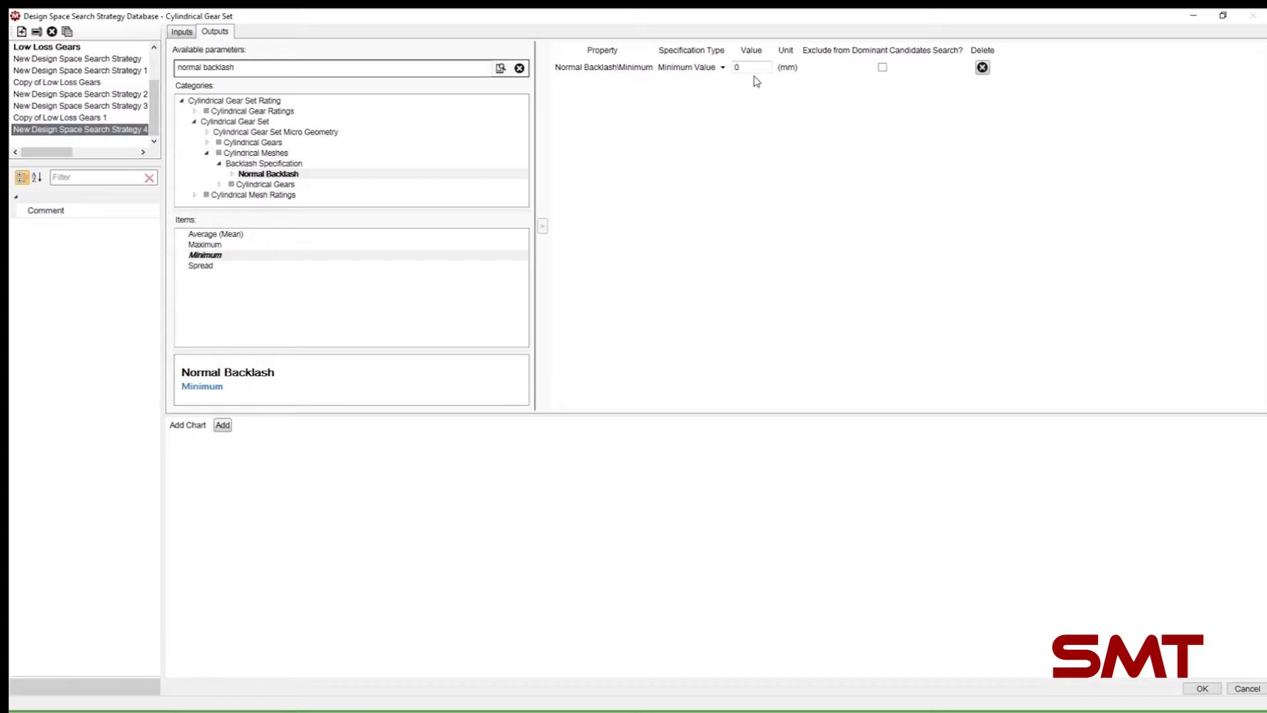
click(883, 68)
click(743, 68)
Step: Add the gear set rating's Safety Factor (Bending) and Safety Factor (Contact) as outputs, each with a minimum value of 1
click(241, 101)
click(519, 68)
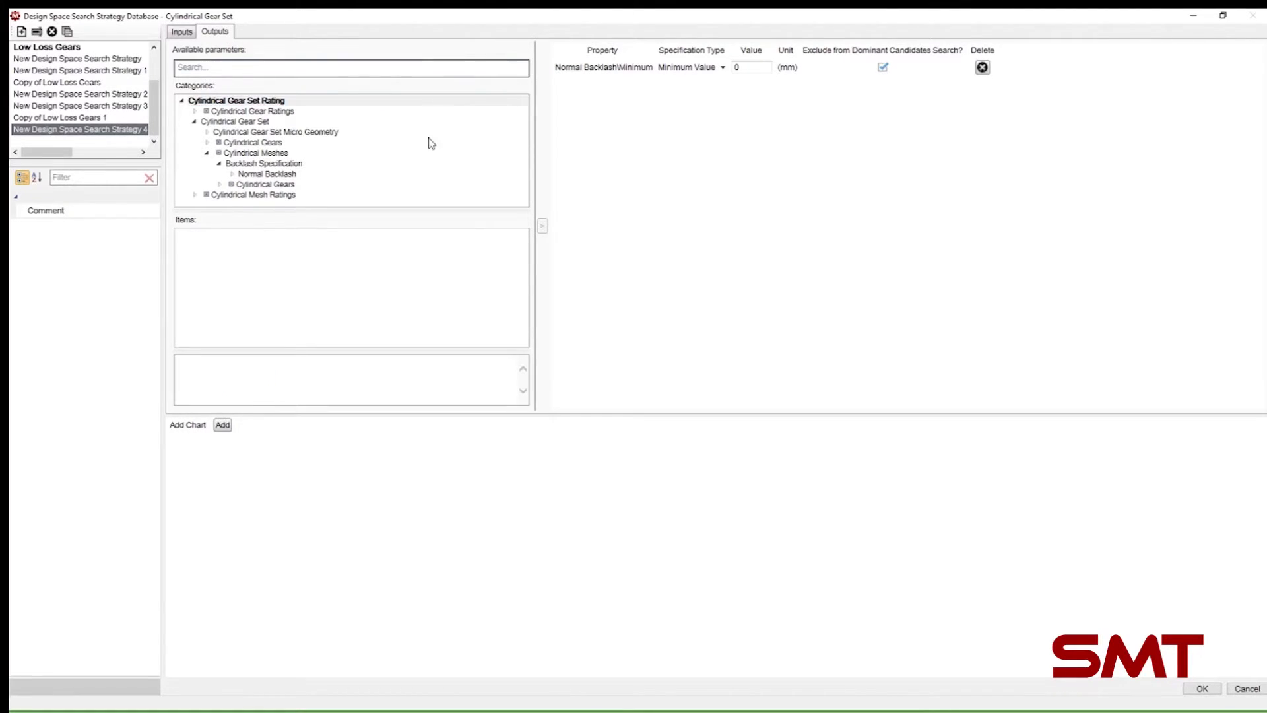
double_click(220, 266)
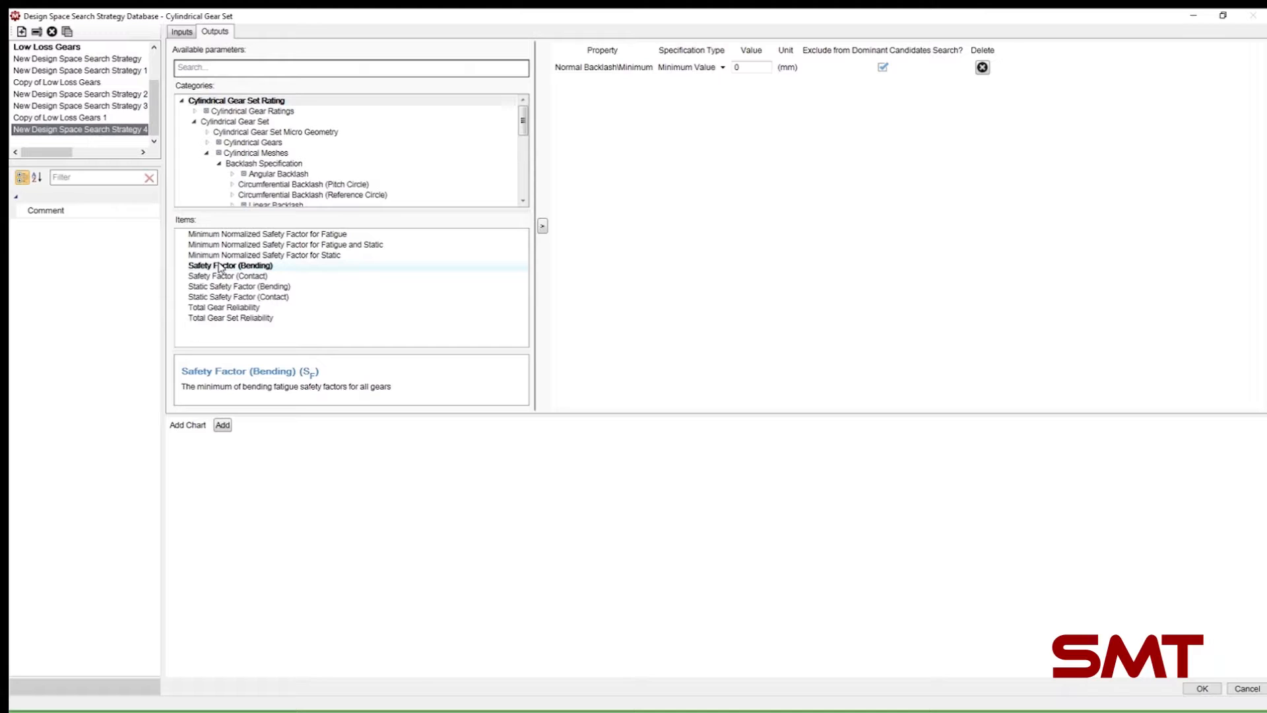
double_click(237, 277)
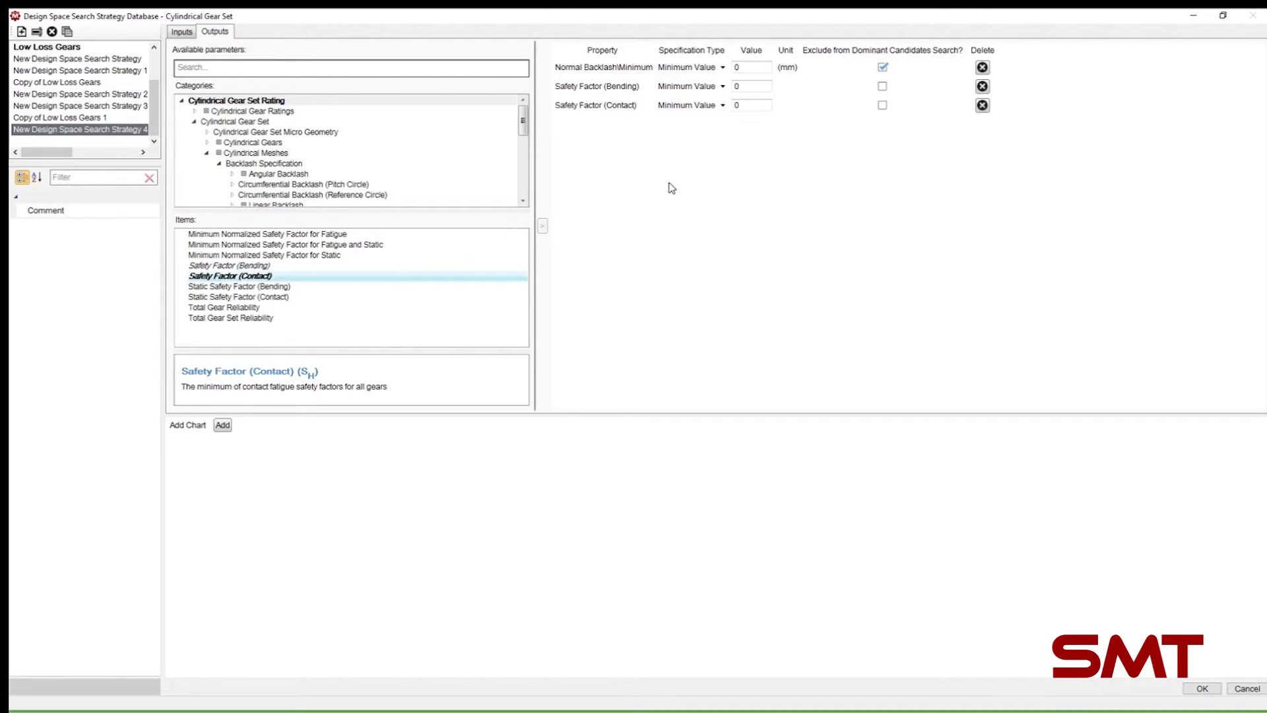
click(740, 88)
drag(741, 88, 769, 116)
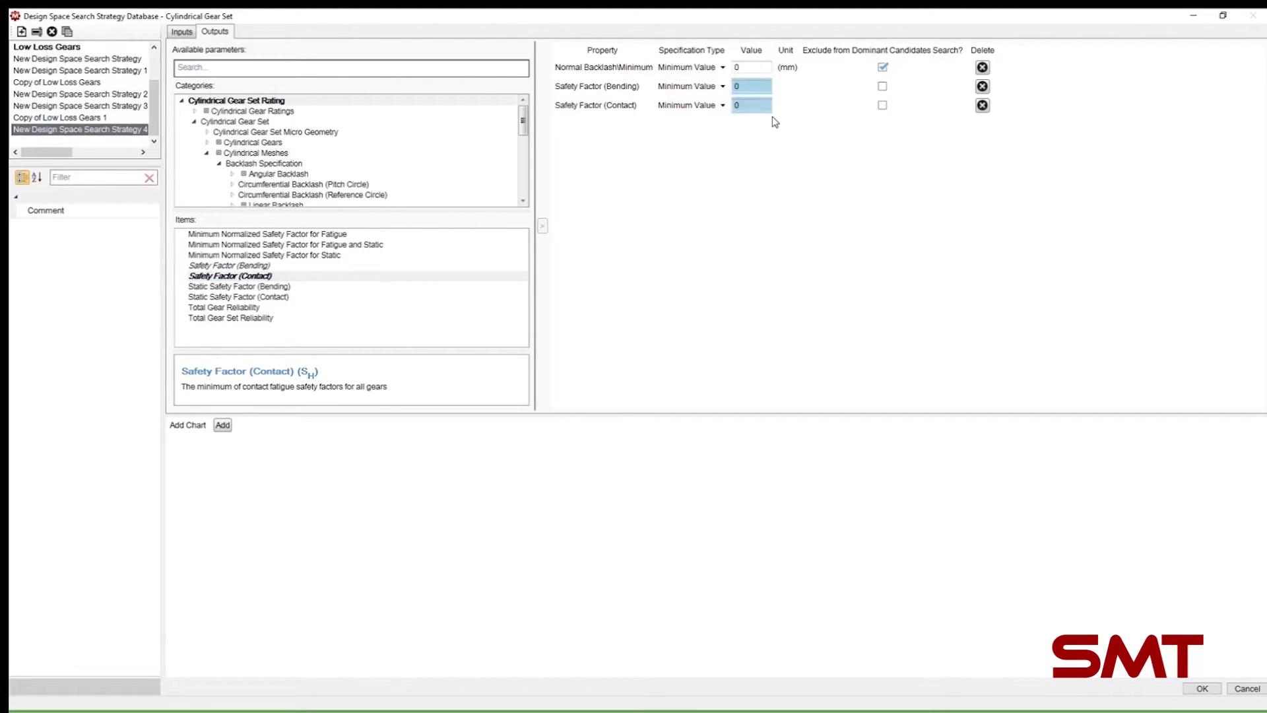
click(753, 157)
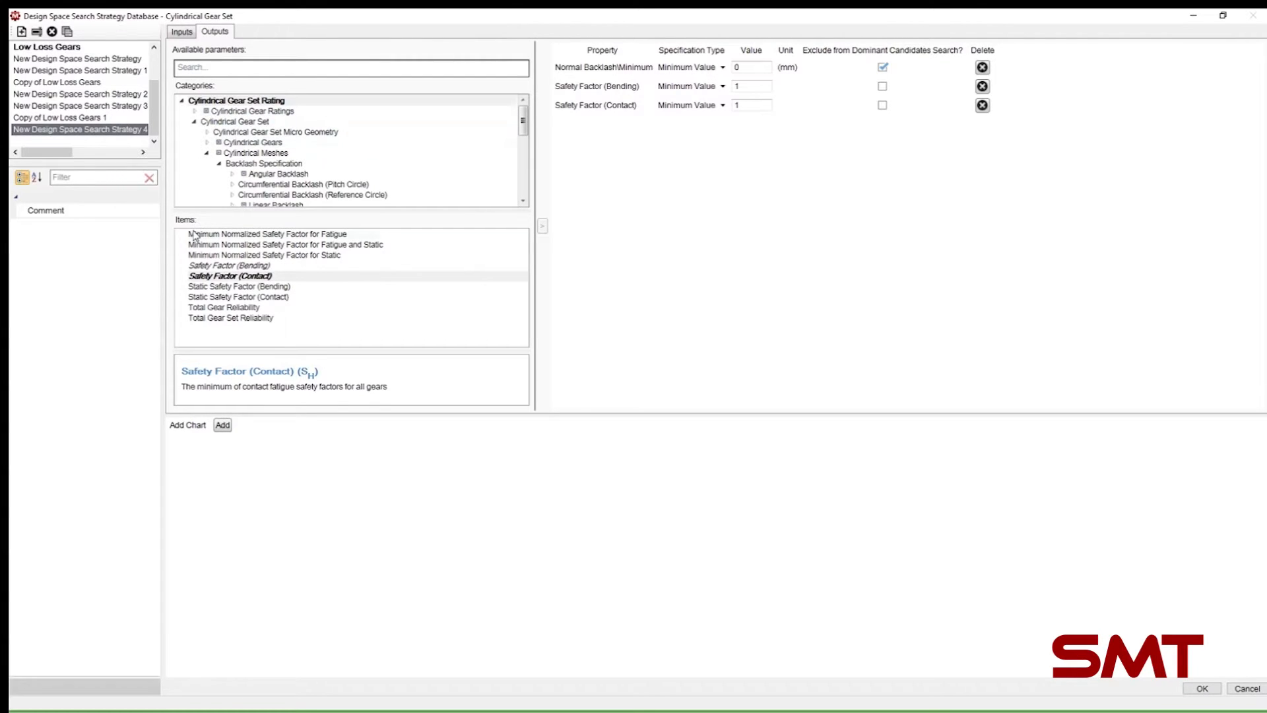
Step: Search the output parameters for tip diameter and expand Cylindrical Gear Mesh within Cylindrical Mesh Ratings
click(241, 69)
text(tip diameter)
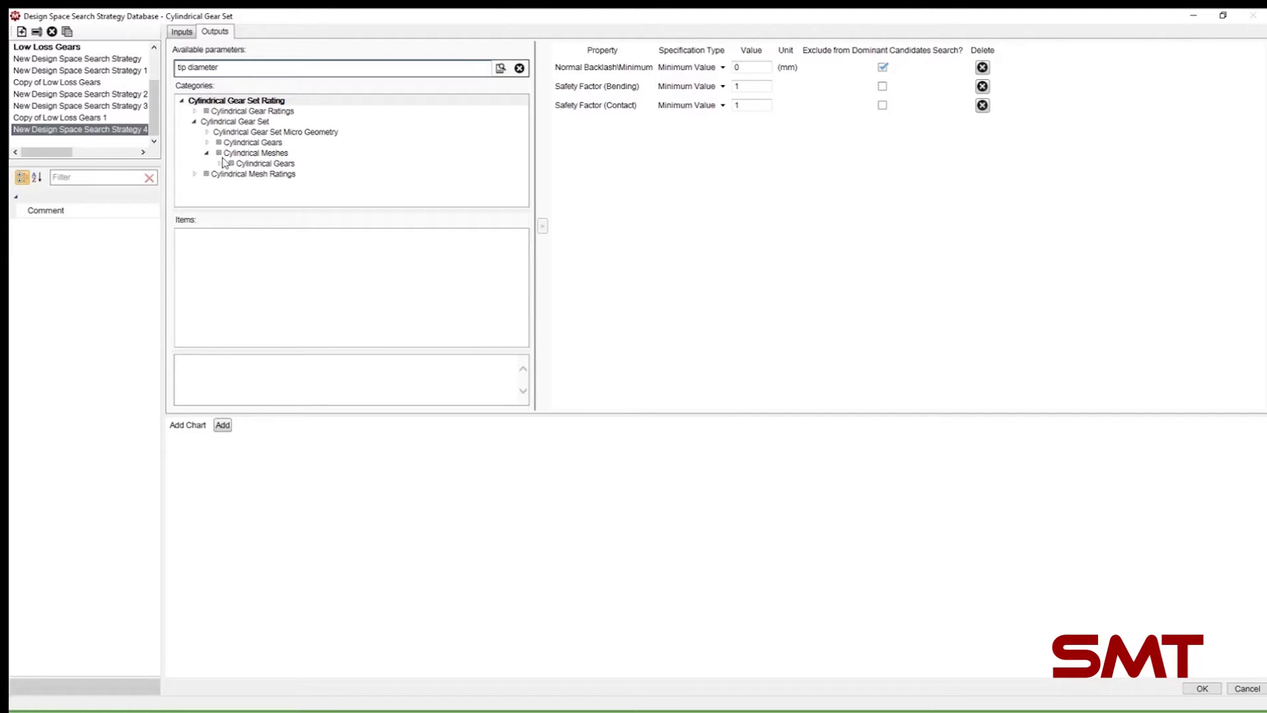
click(271, 154)
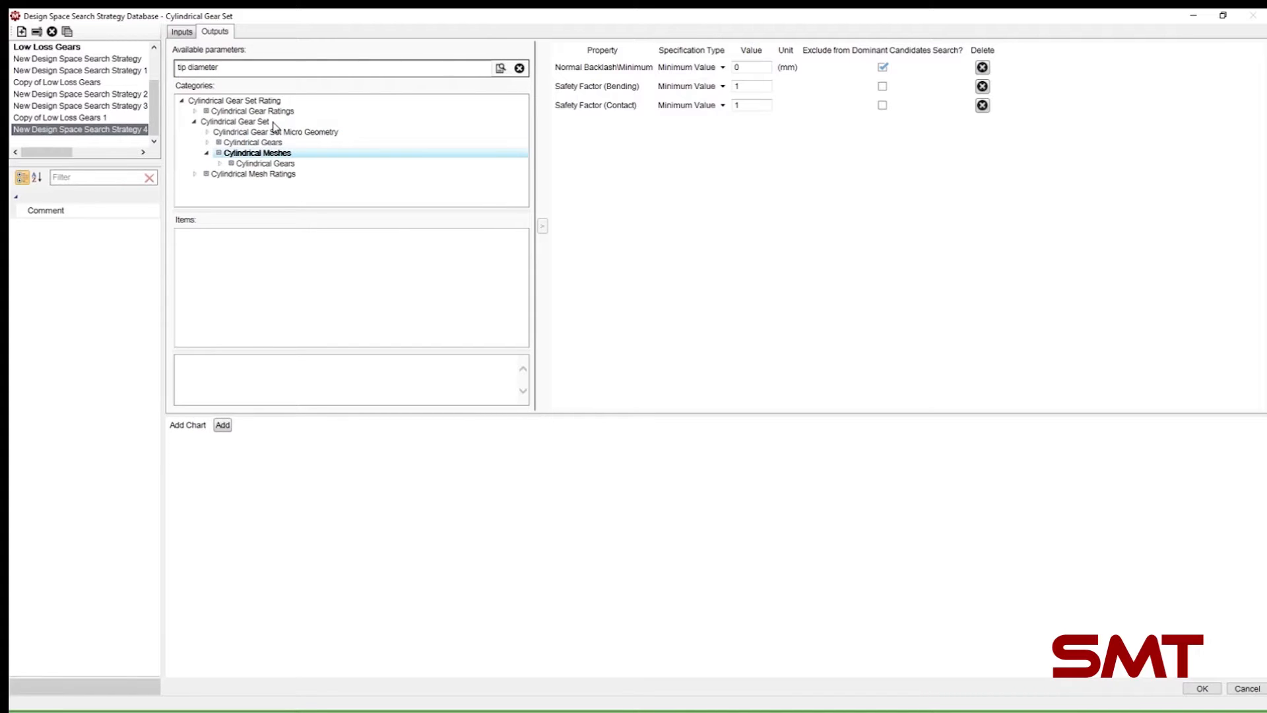
click(264, 175)
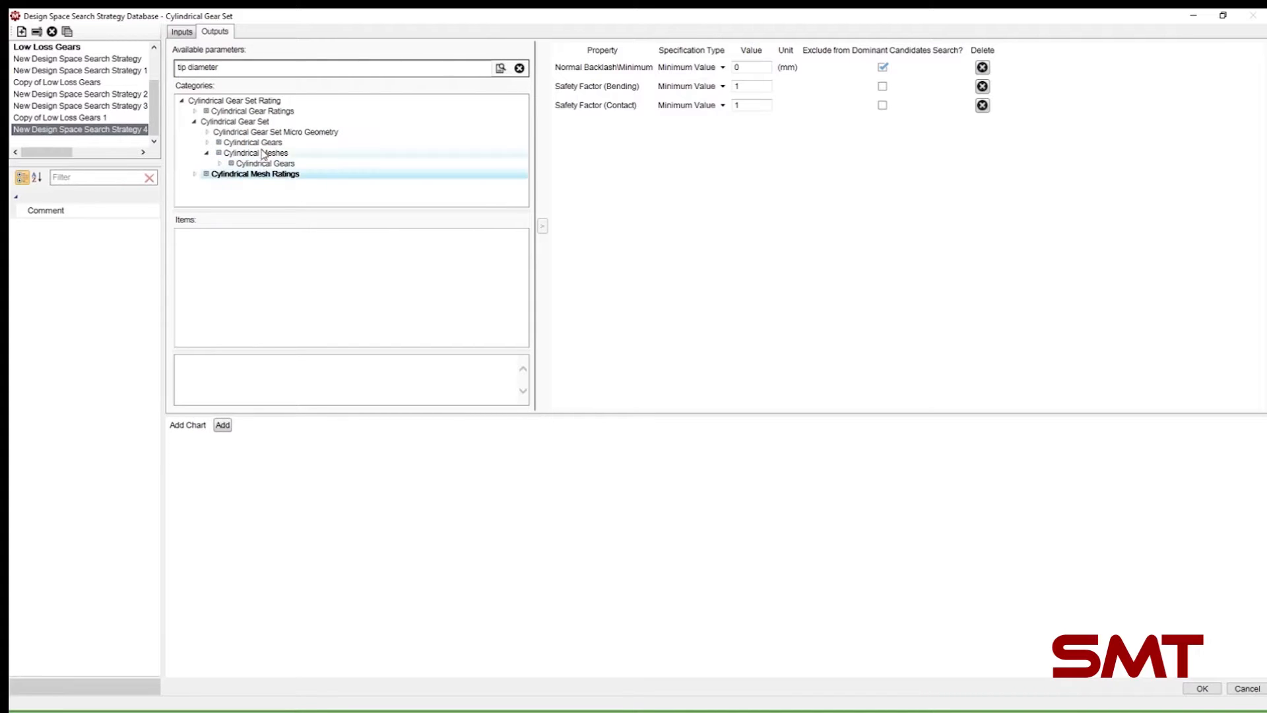
double_click(262, 156)
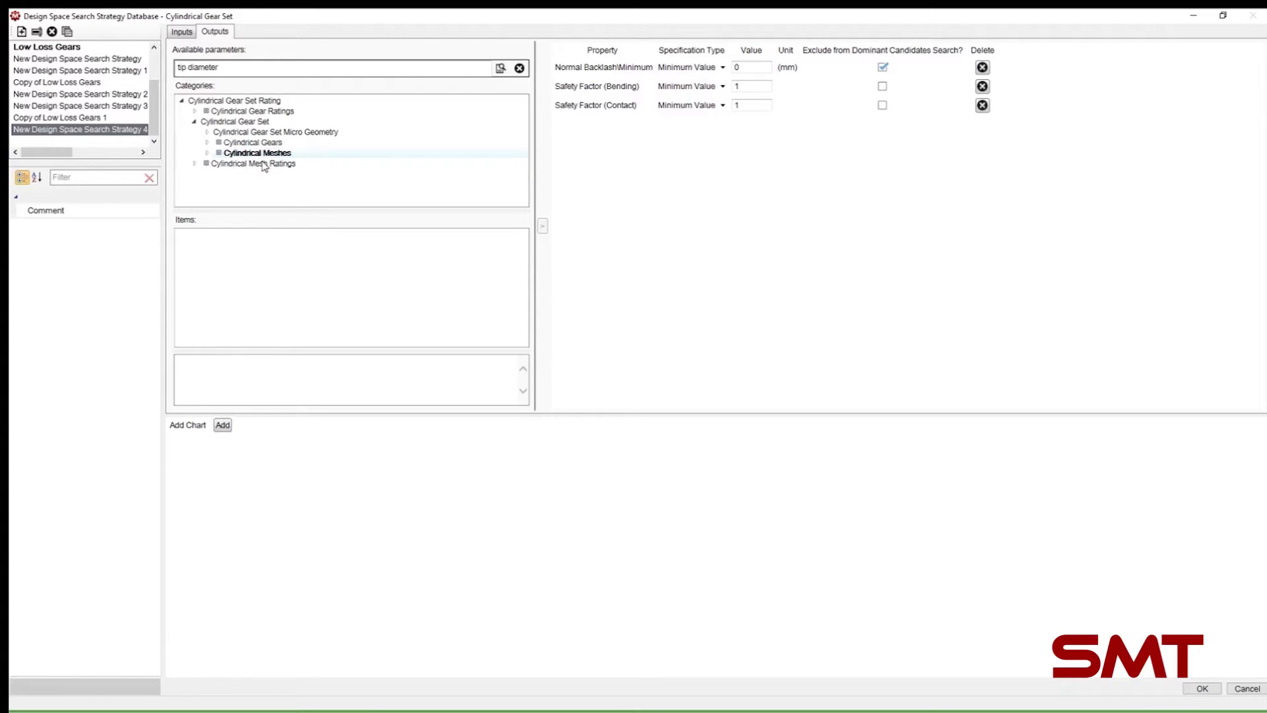
double_click(262, 164)
double_click(261, 175)
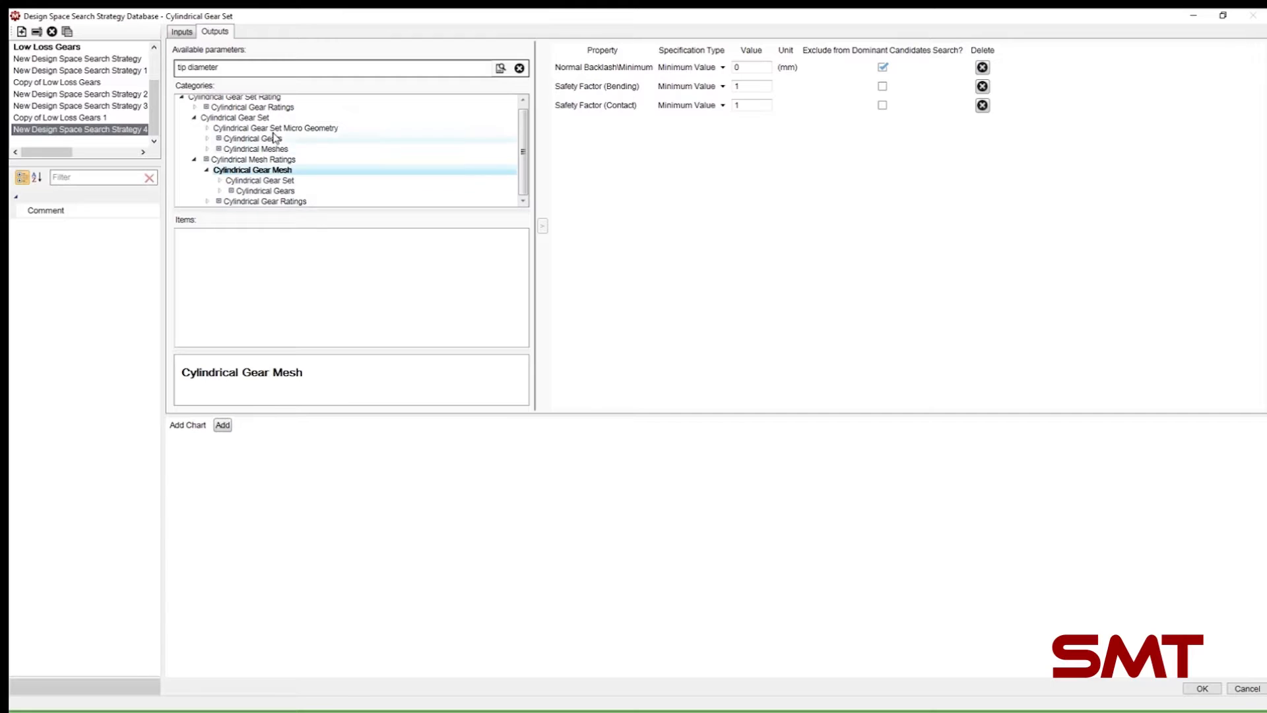
Step: Change the parameter search to tip clearance and add the Cylindrical Meshed Gear's Tip Clearance as an output
double_click(244, 69)
text(clearance)
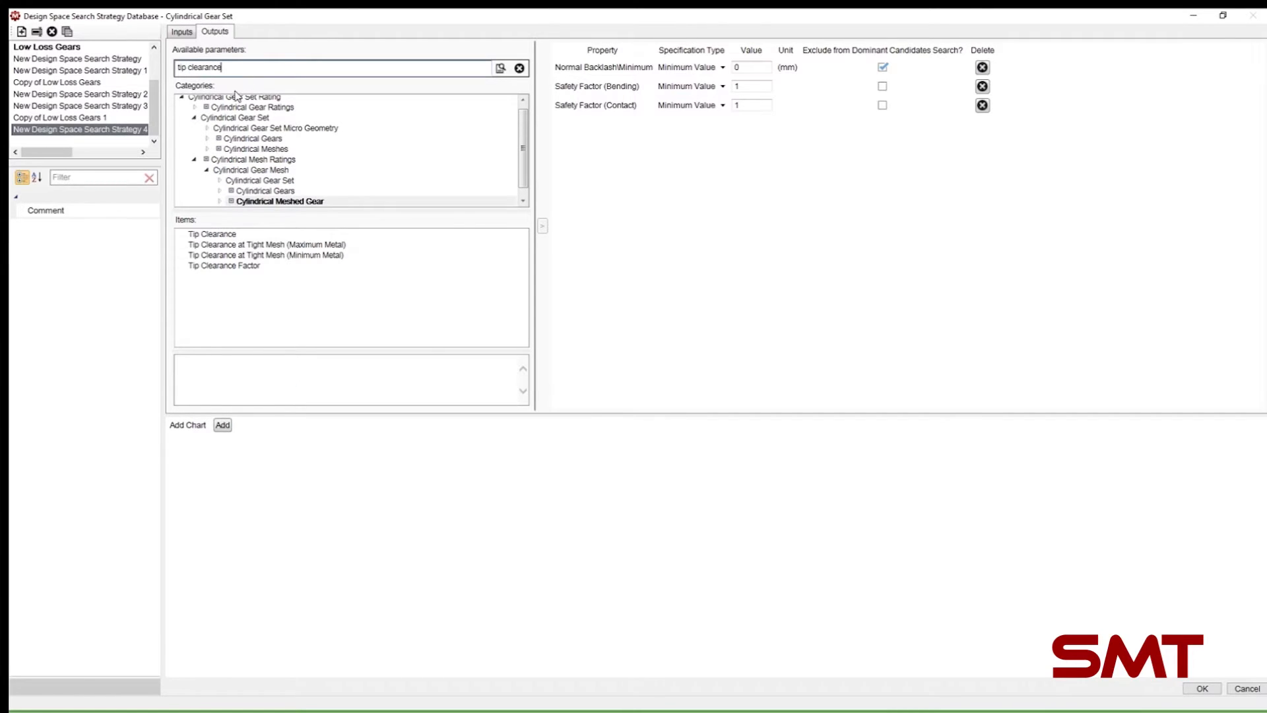
double_click(235, 236)
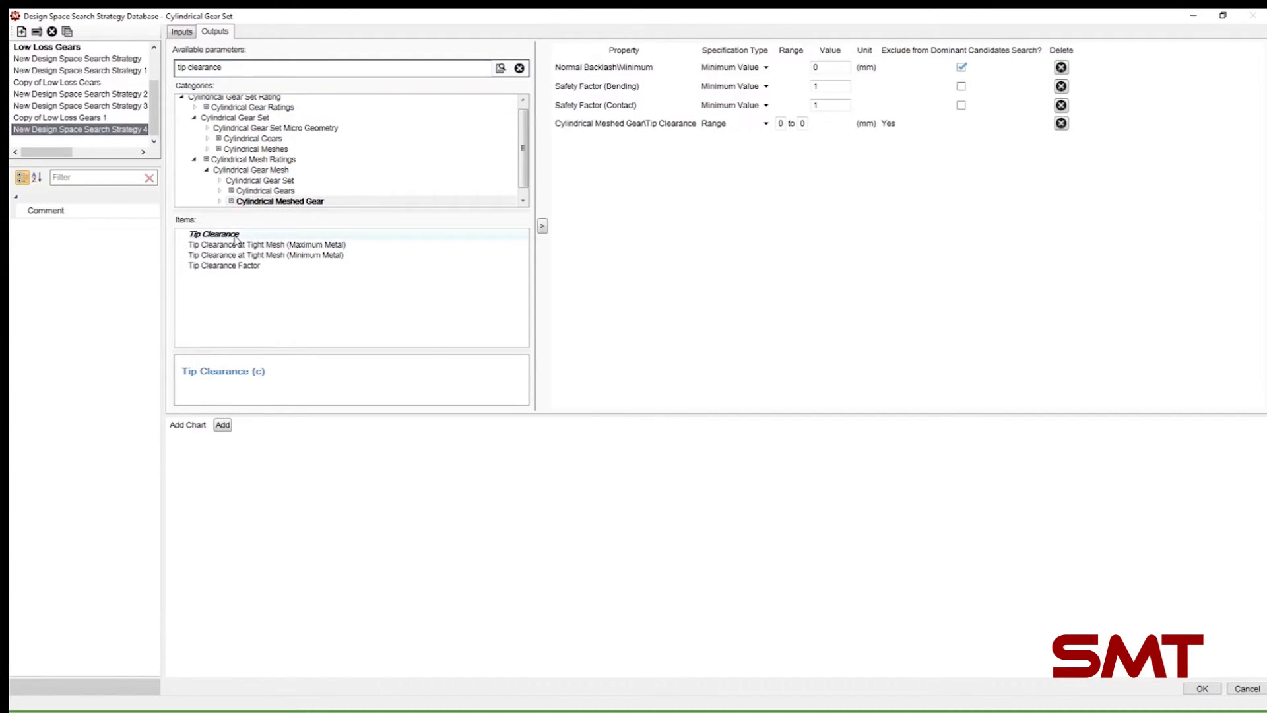
Step: Specify Tip Clearance as a Minimum Value excluded from the dominant candidates search, and accept the strategy
click(718, 125)
click(718, 125)
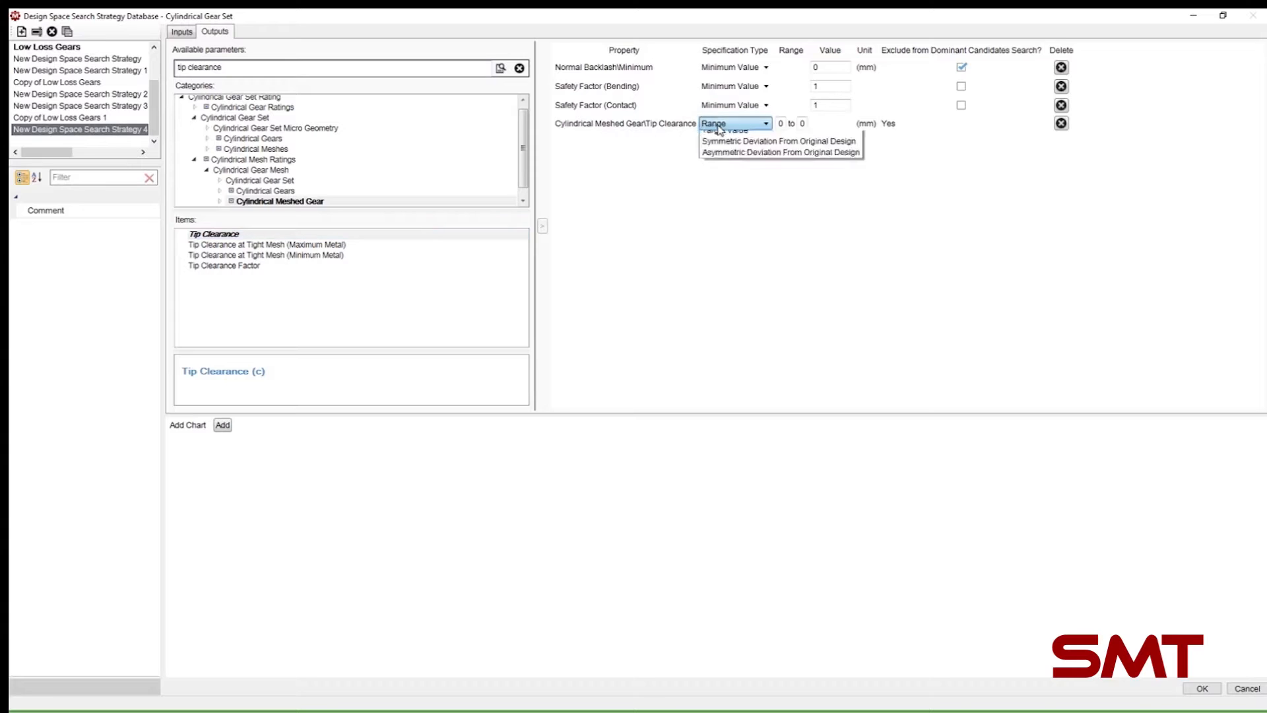
click(729, 165)
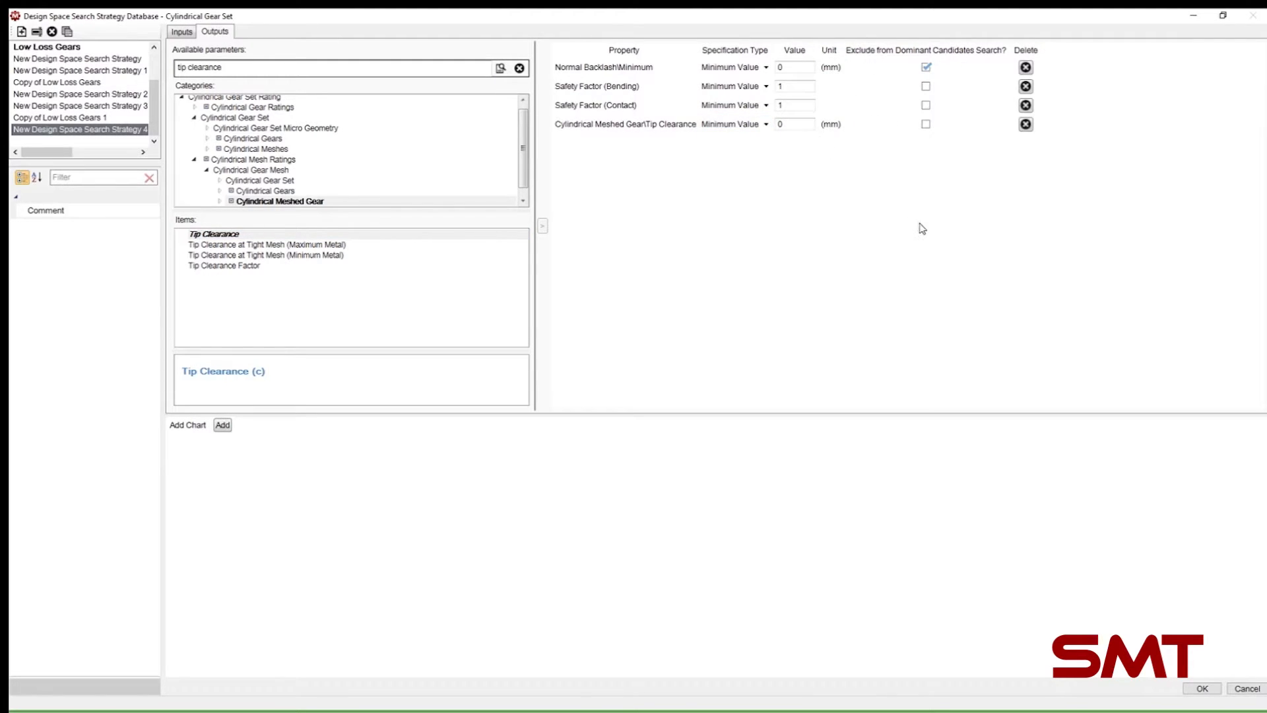
click(926, 124)
click(1208, 689)
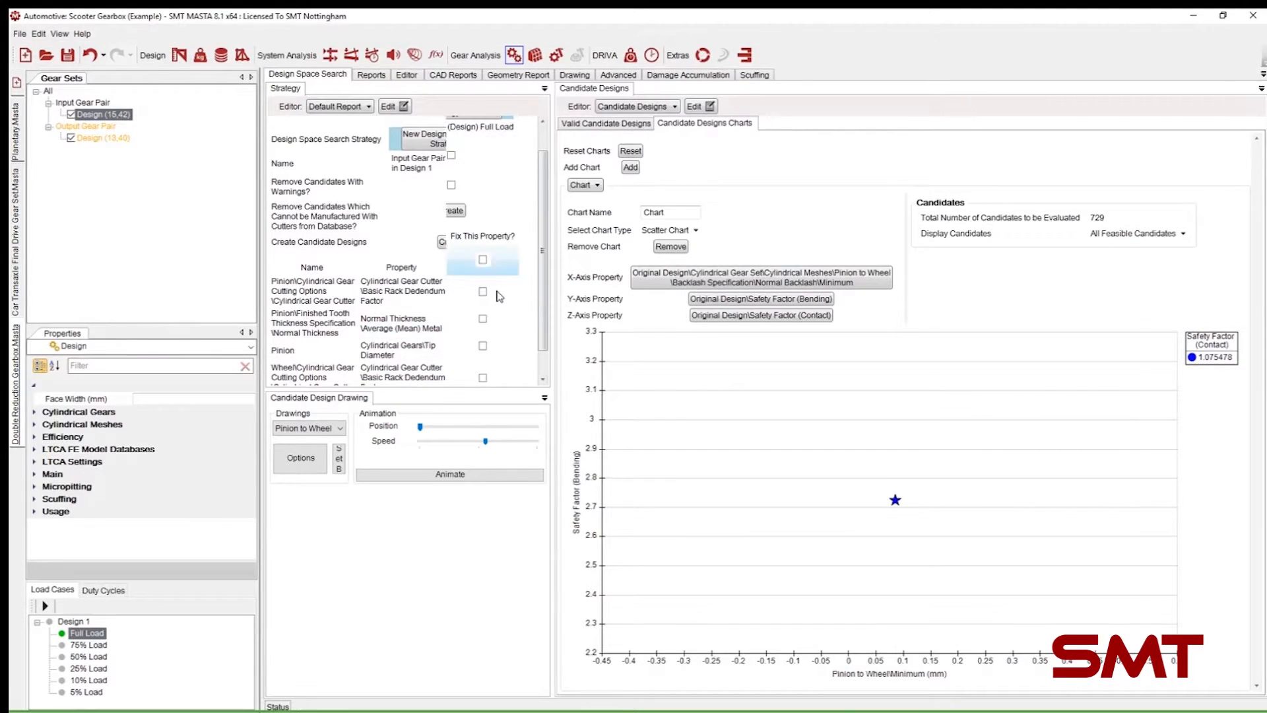
Step: Create the candidate designs for the input gear pair and filter them using the preset output ranges
scroll(441, 251, down, 1)
click(451, 210)
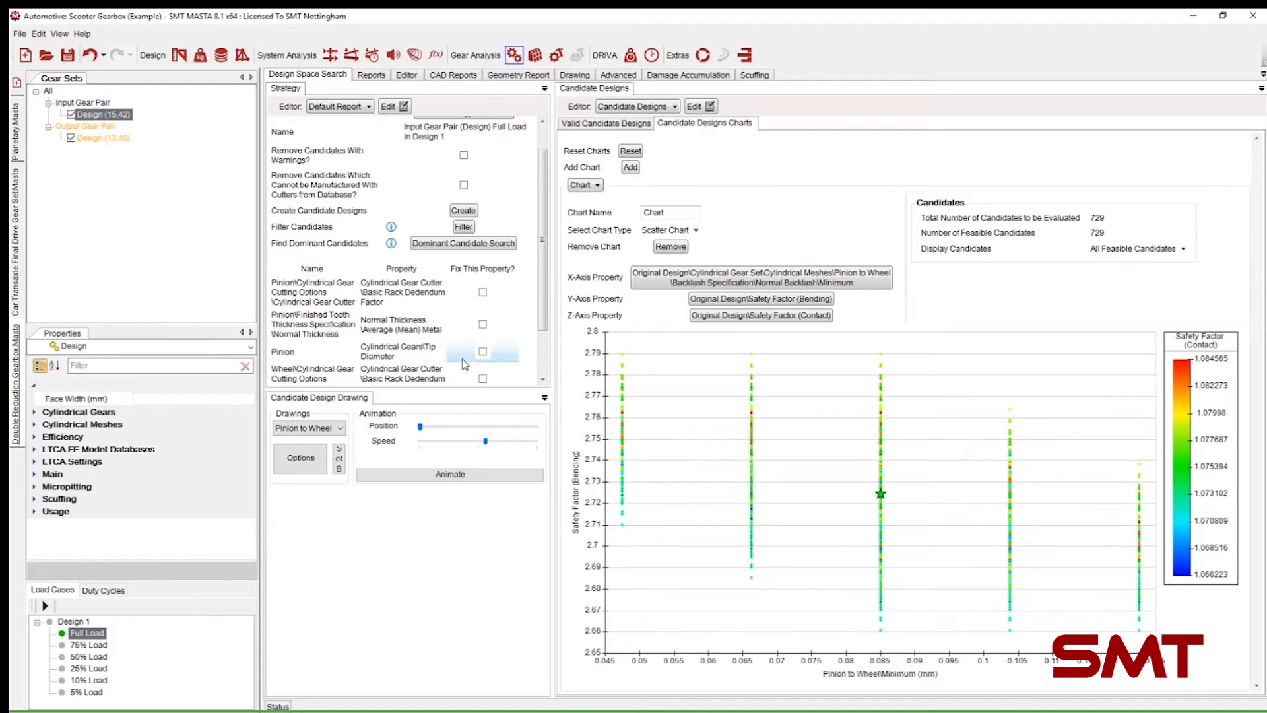
click(464, 227)
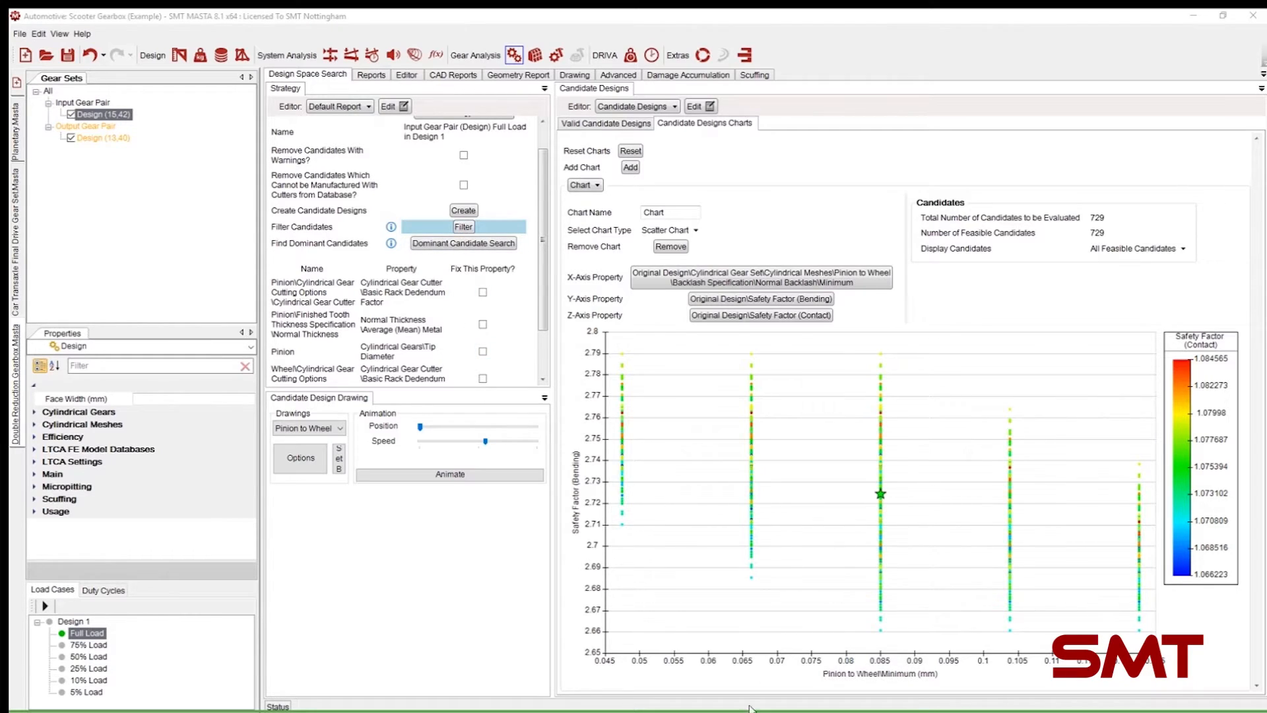
drag(480, 375, 558, 201)
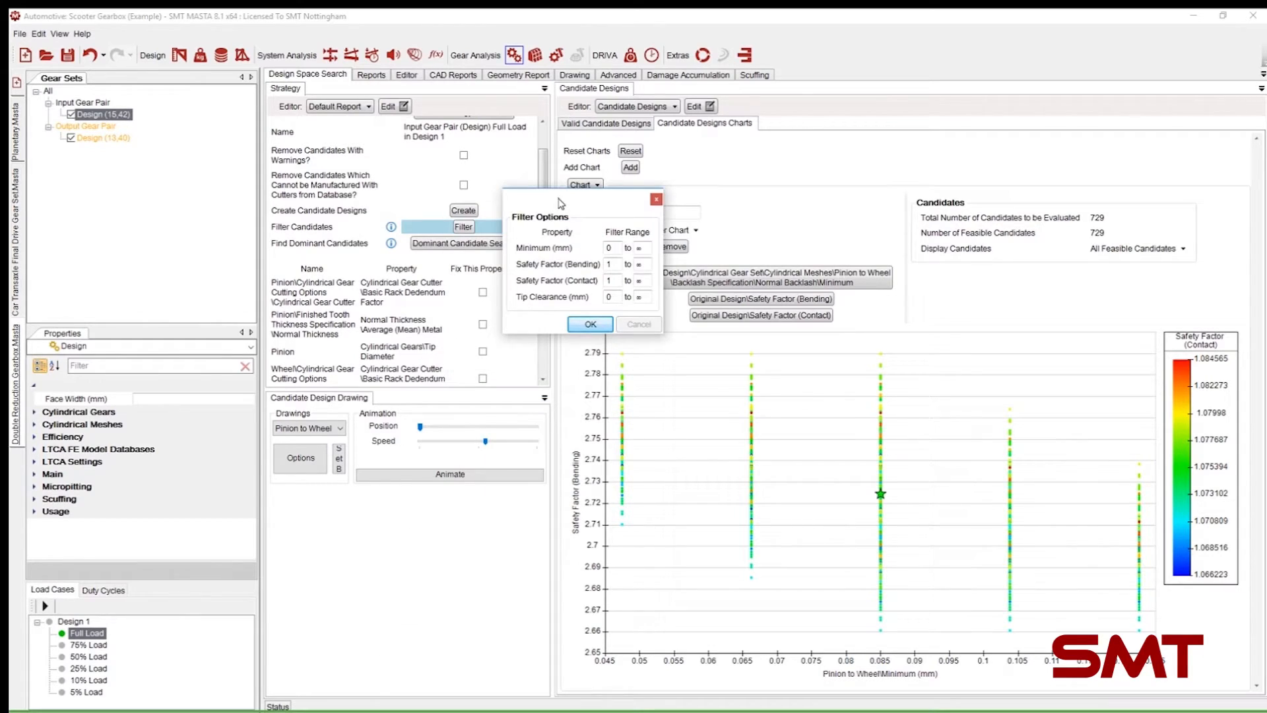
click(591, 324)
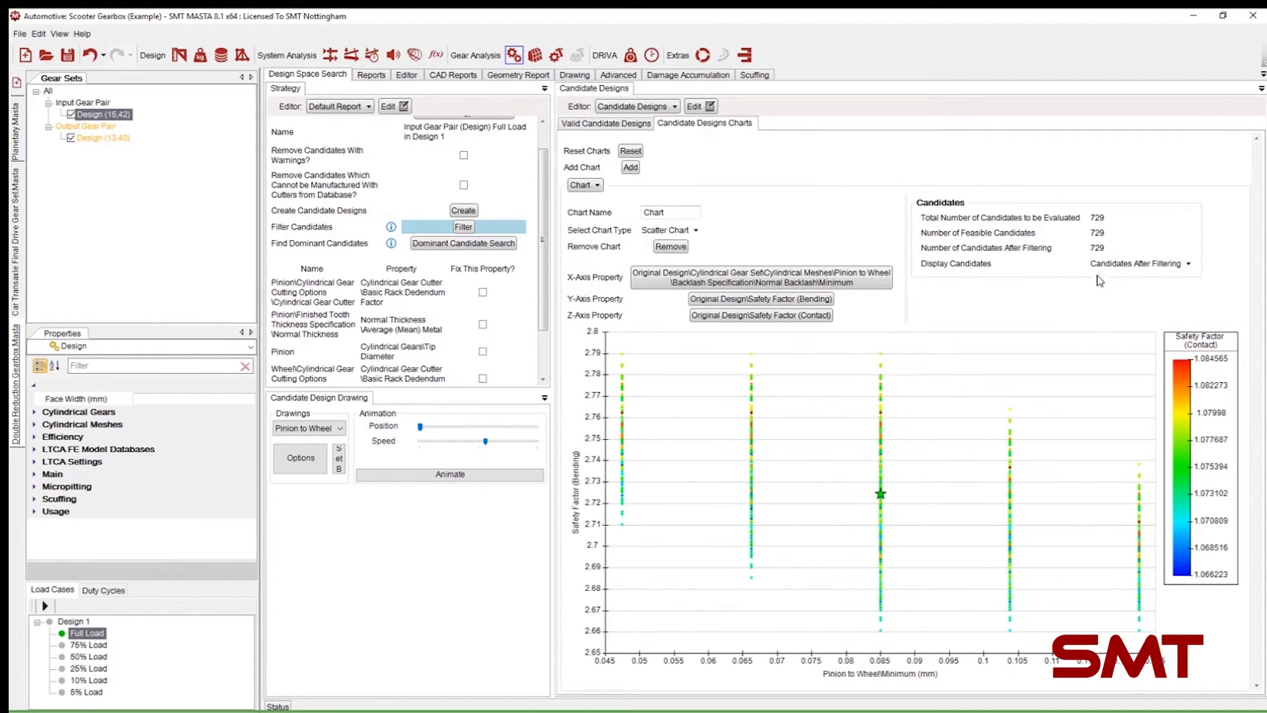